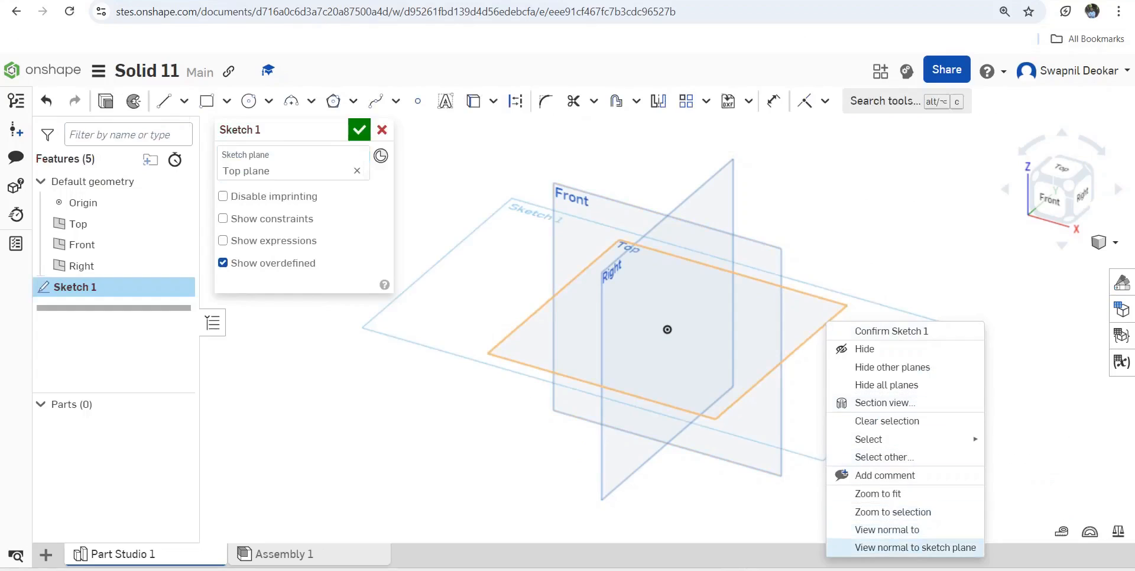
- View the Top-plane sketch face-on and sketch two concentric circles at the origin, about 82 mm and 119 mm in diameter
click(915, 547)
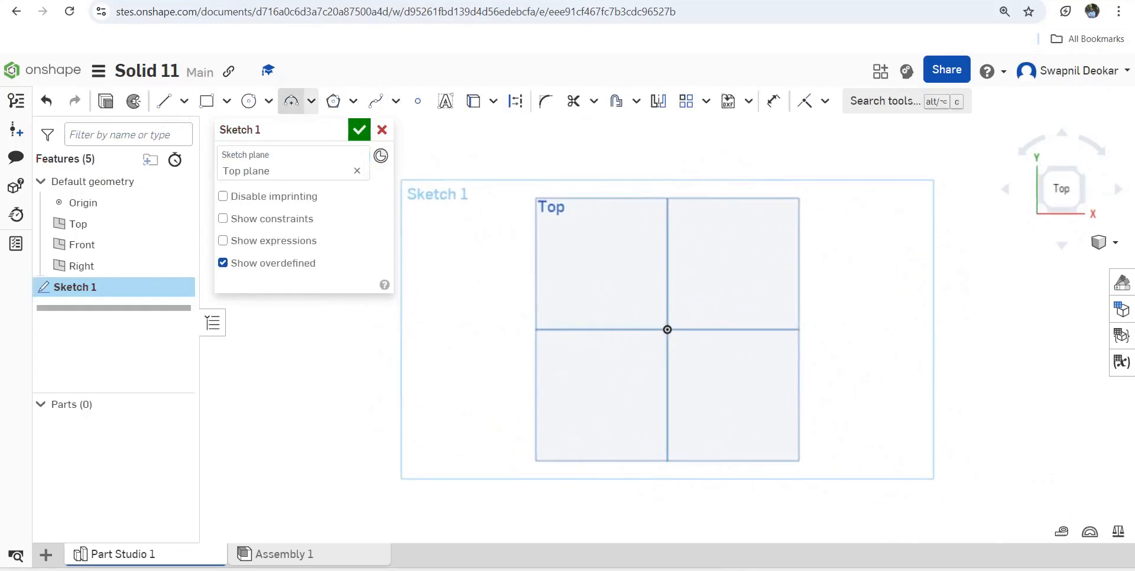
click(249, 101)
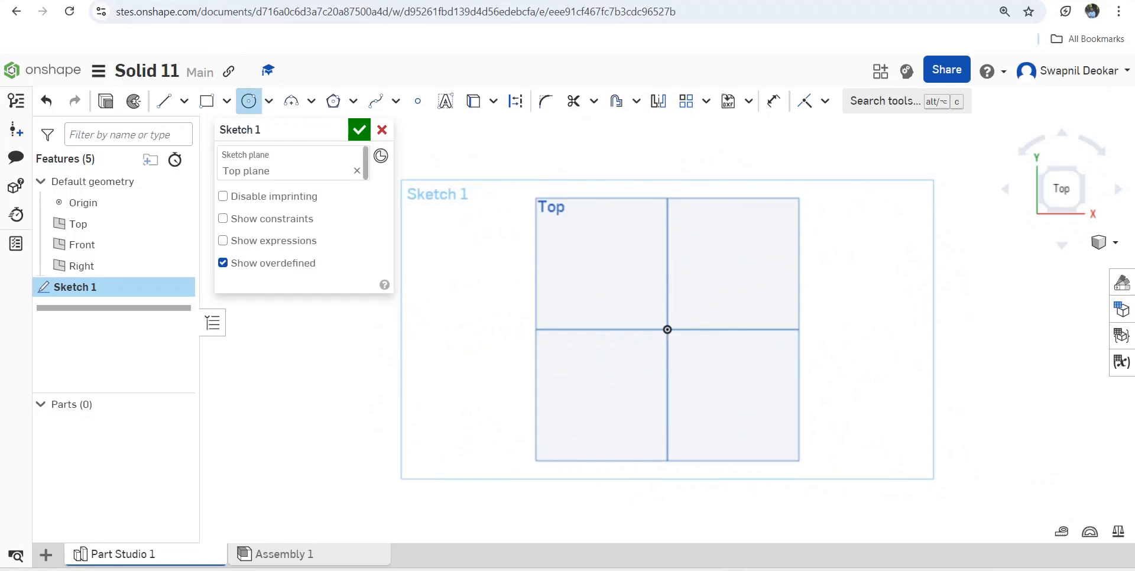
click(667, 329)
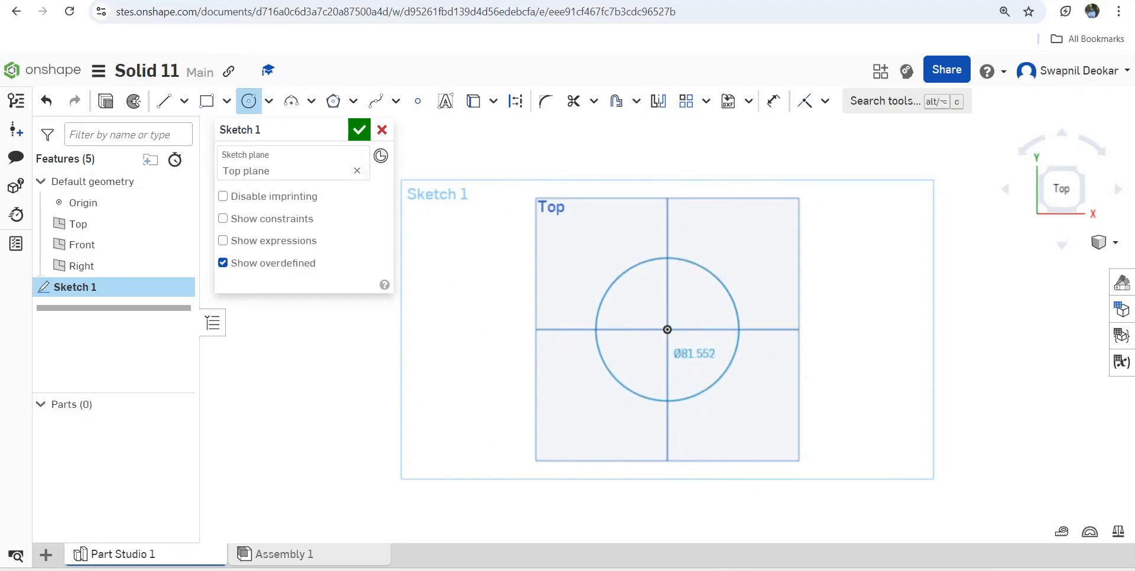
click(719, 379)
click(667, 329)
click(740, 403)
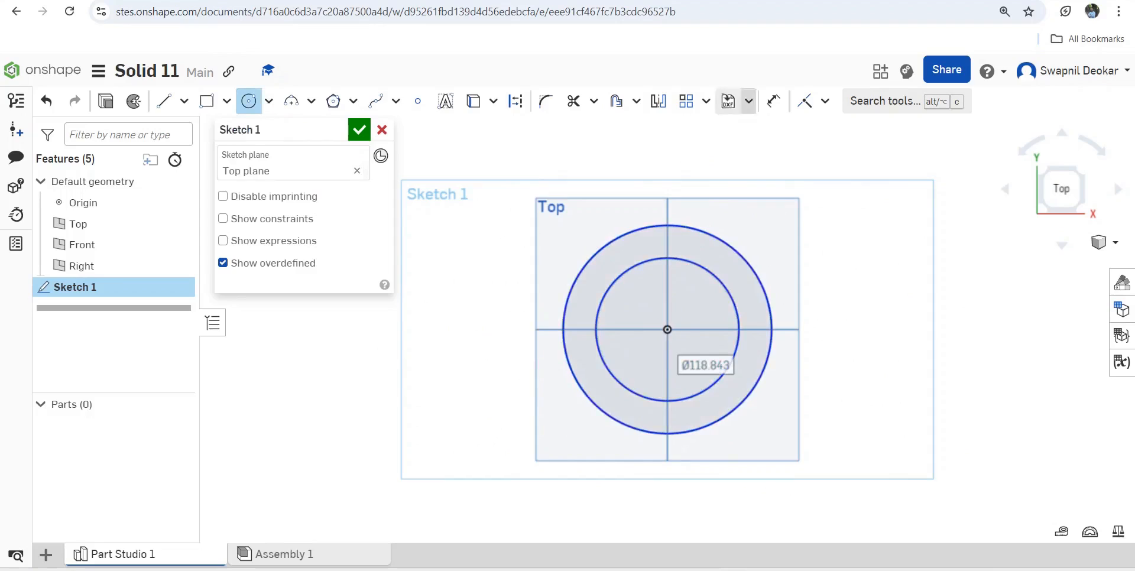
- Dimension the inner circle to 40 mm and the outer circle to 60 mm in diameter, and finish the sketch
click(772, 102)
click(718, 273)
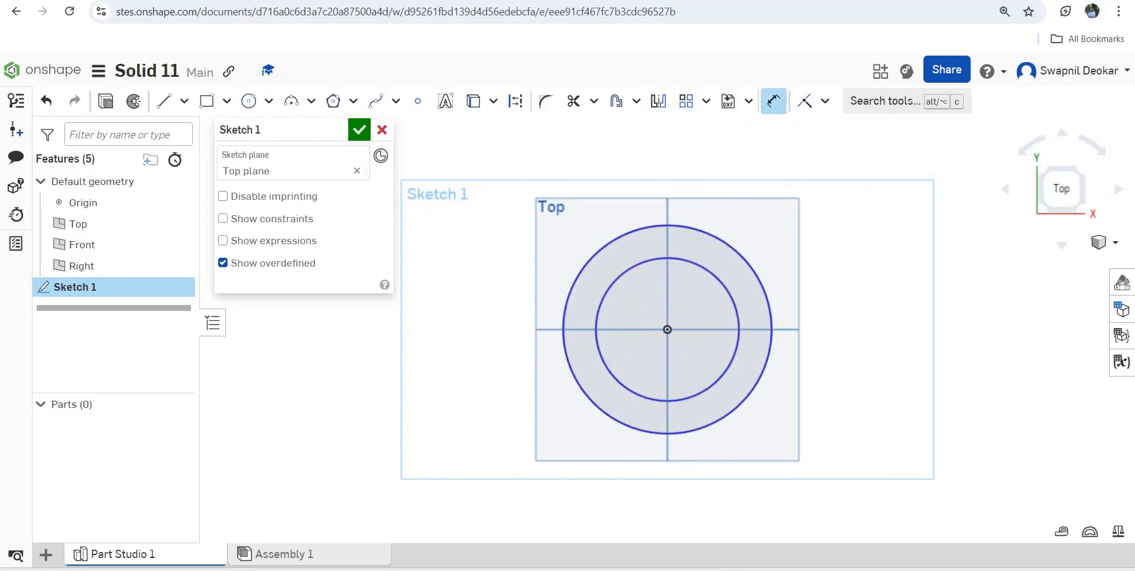
click(780, 209)
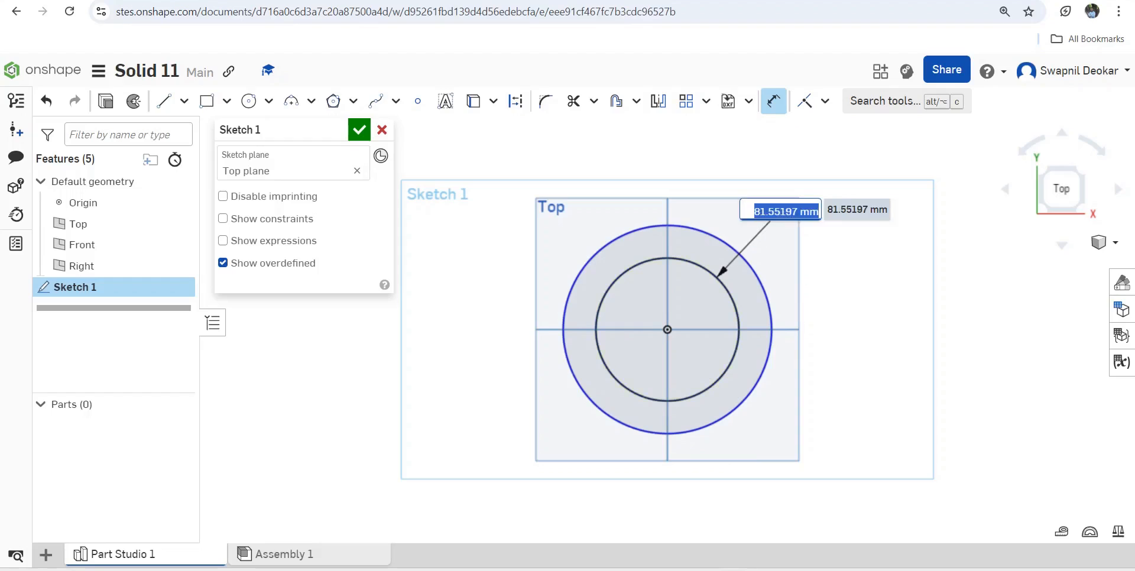
text(40)
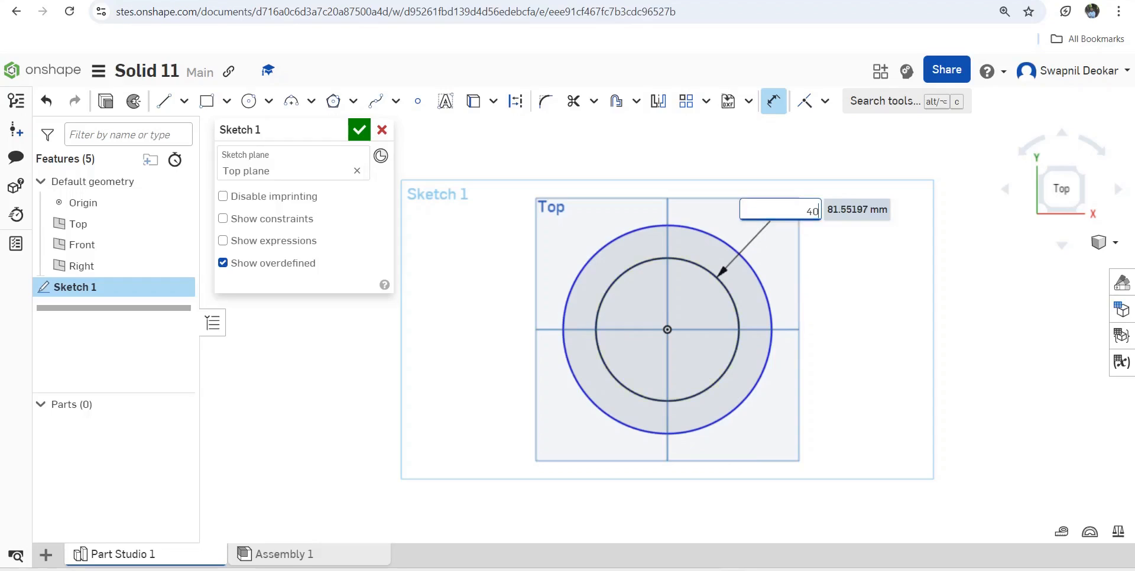
key(Return)
click(712, 304)
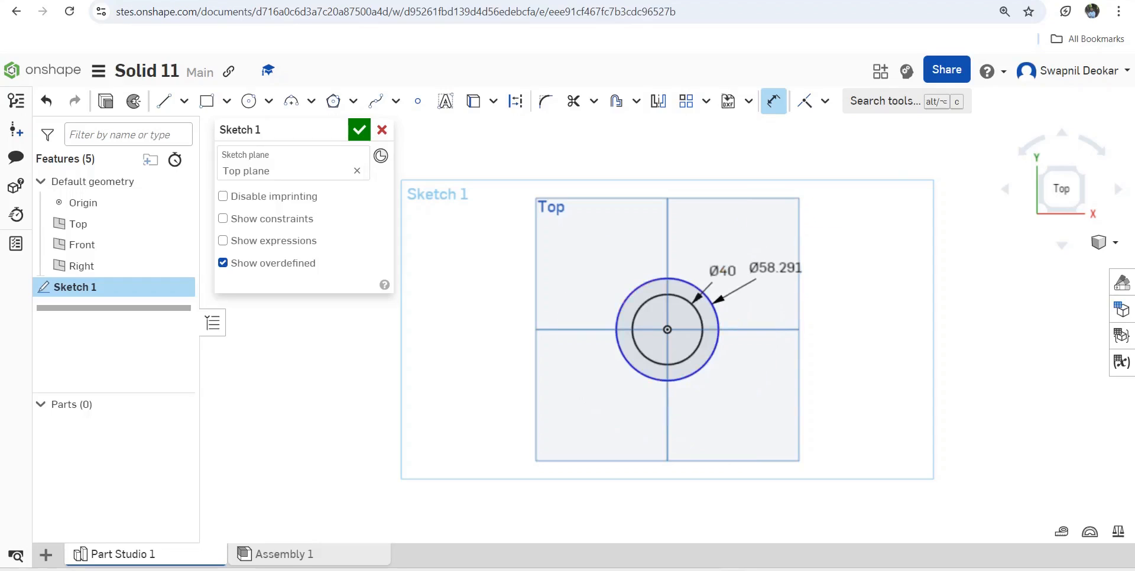
click(774, 269)
text(60)
key(Return)
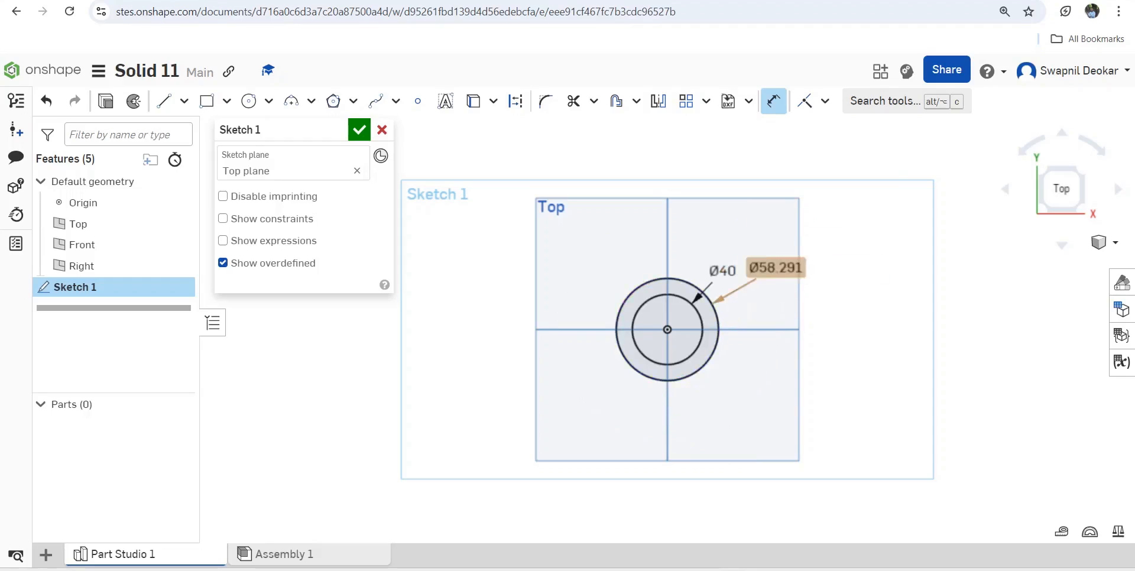
click(360, 129)
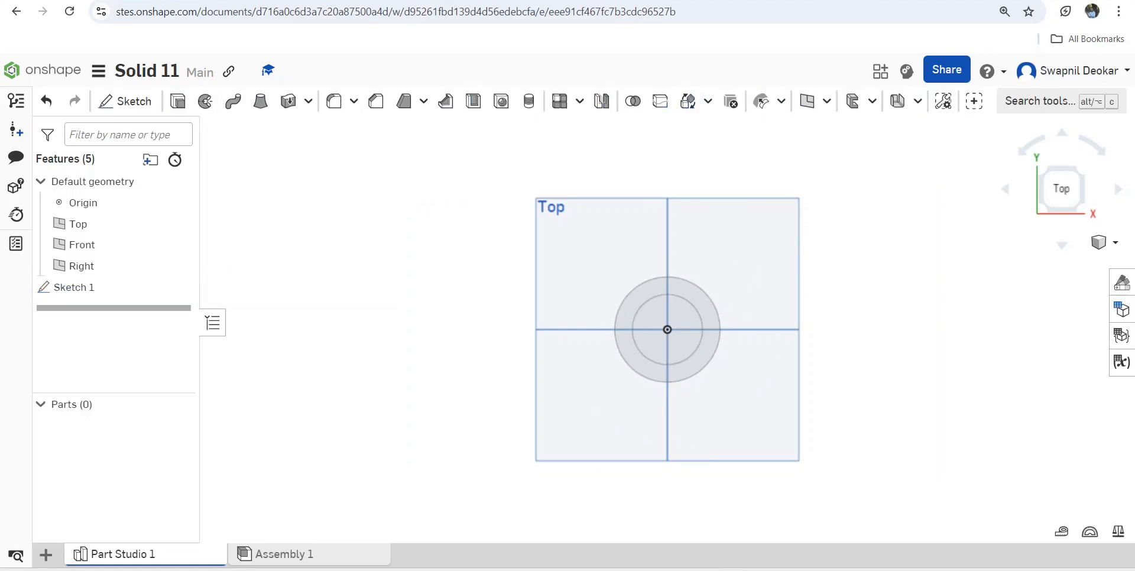
- Extrude the ring between the two circles as a new solid with a blind depth of 60 mm
click(178, 101)
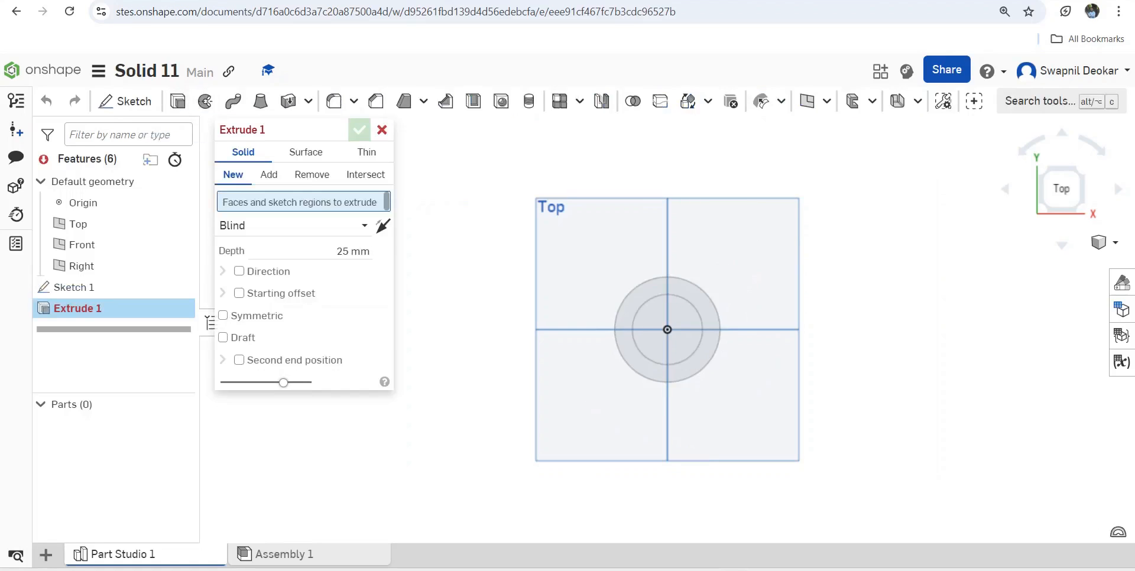
click(628, 311)
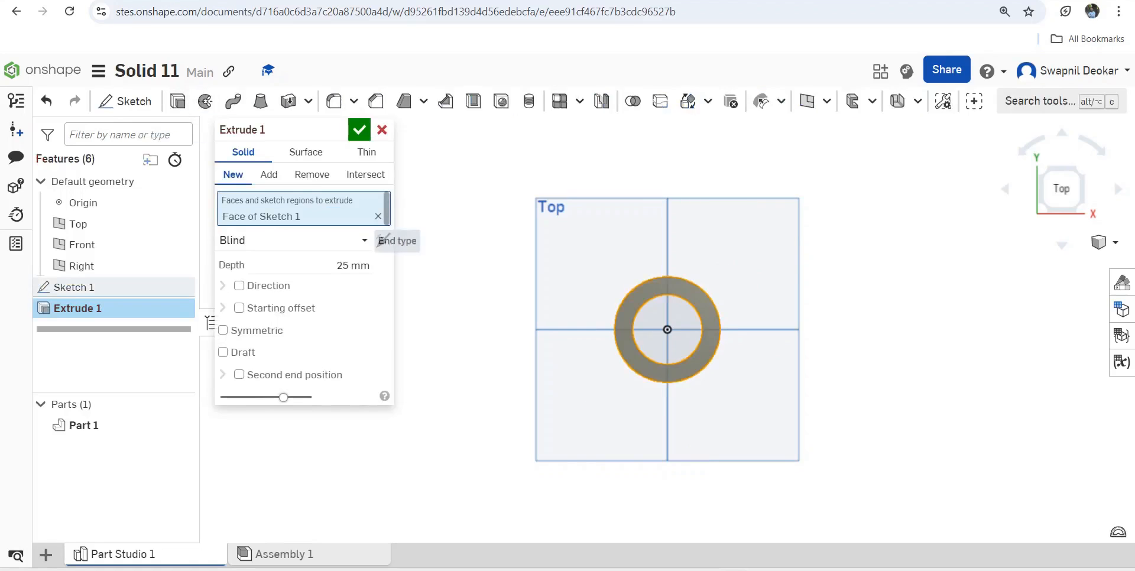
right_drag(473, 349, 479, 254)
click(353, 266)
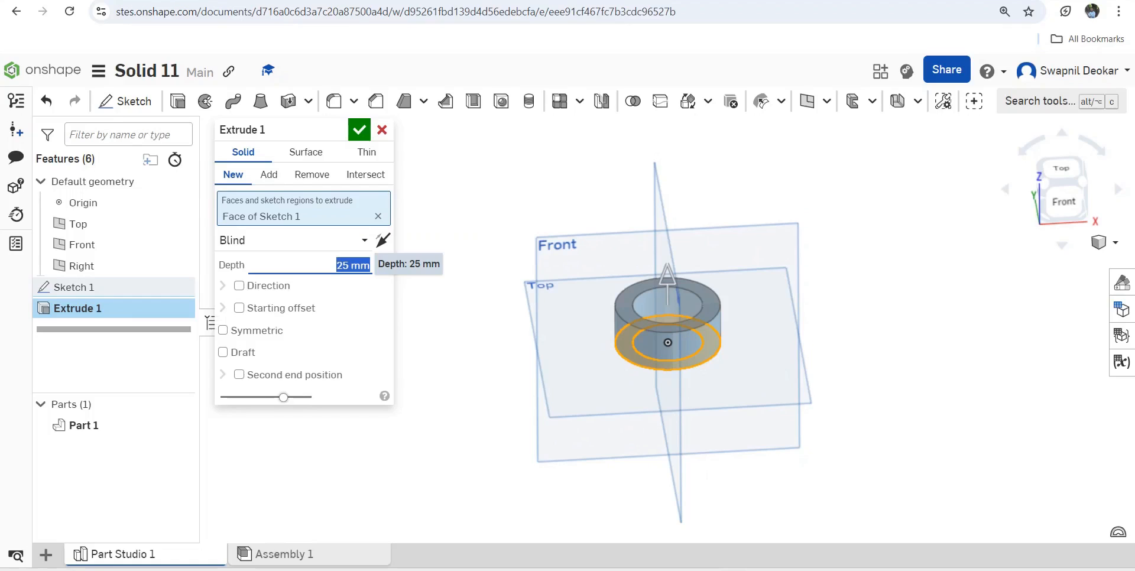
text(60)
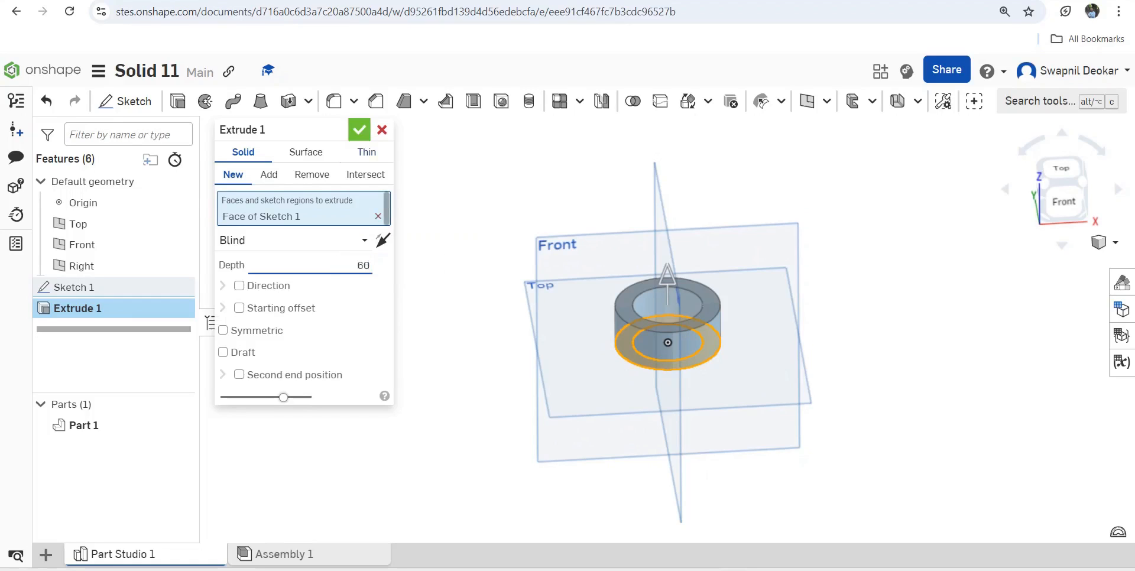
click(359, 130)
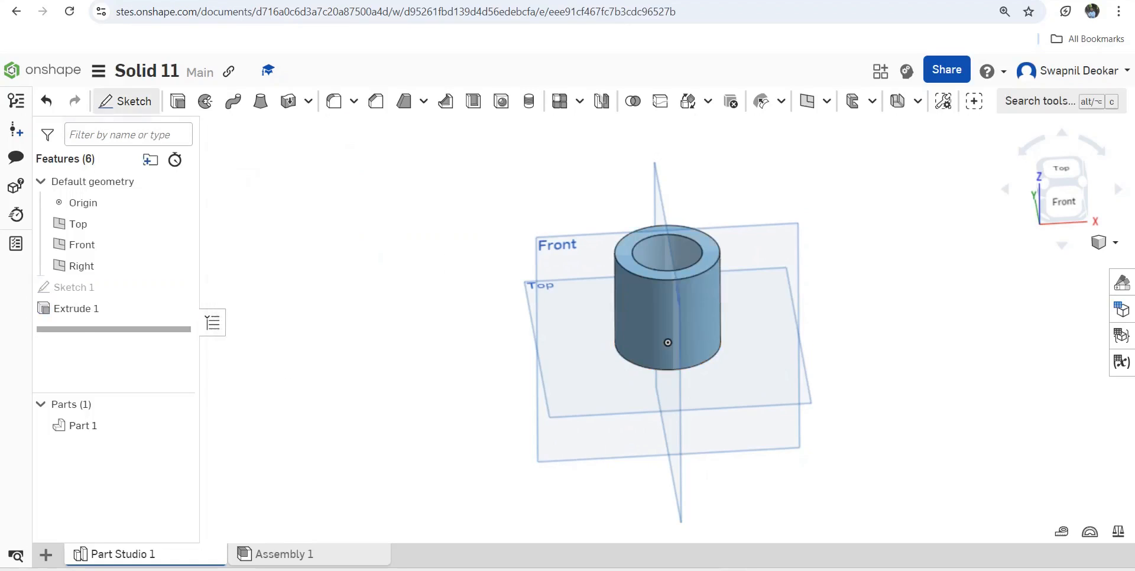
- On a new Top-plane sketch, draw two concentric circles level with the origin beyond the ring's right side, about 20 mm and 33 mm in diameter
click(125, 102)
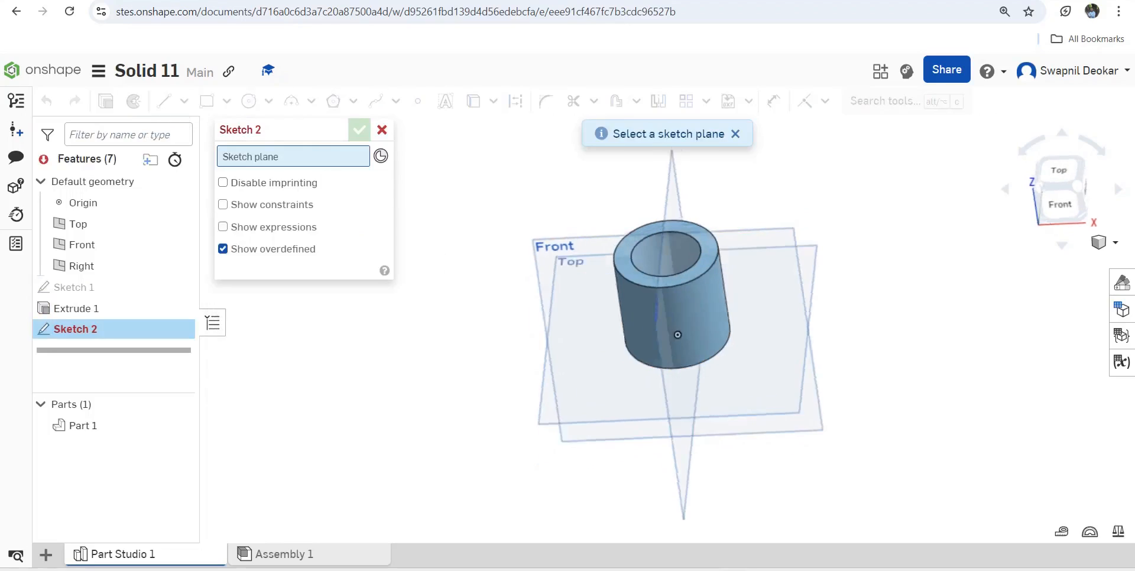
click(806, 236)
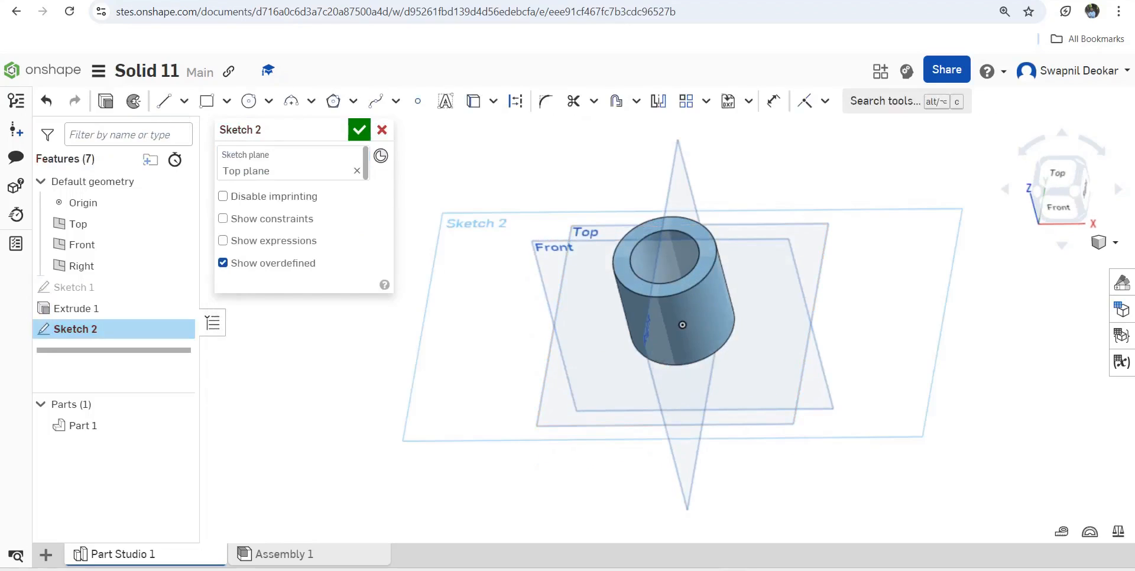
right_click(806, 236)
click(895, 461)
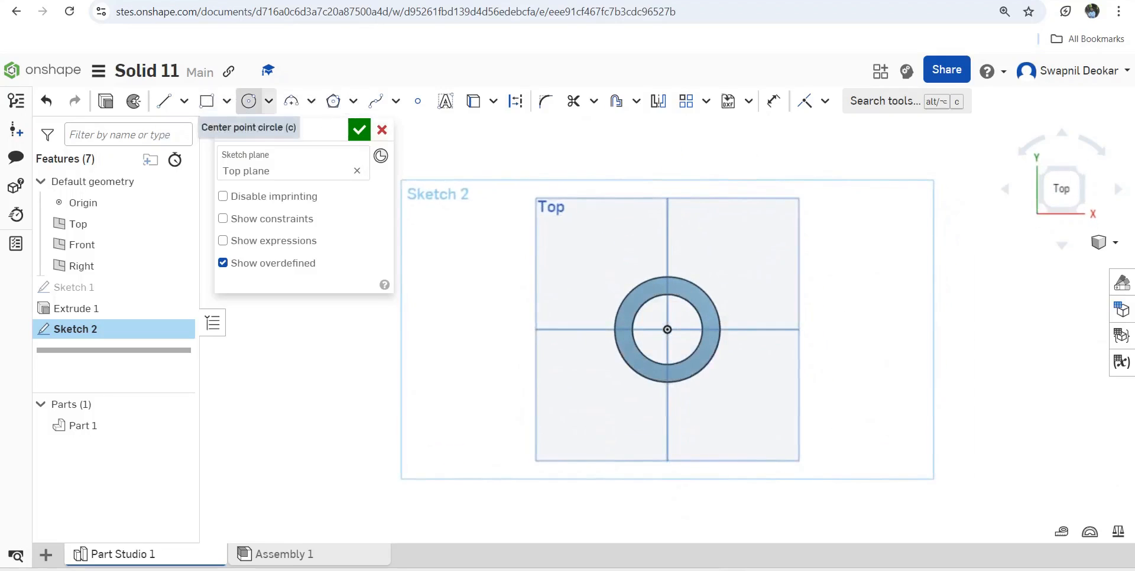
click(249, 101)
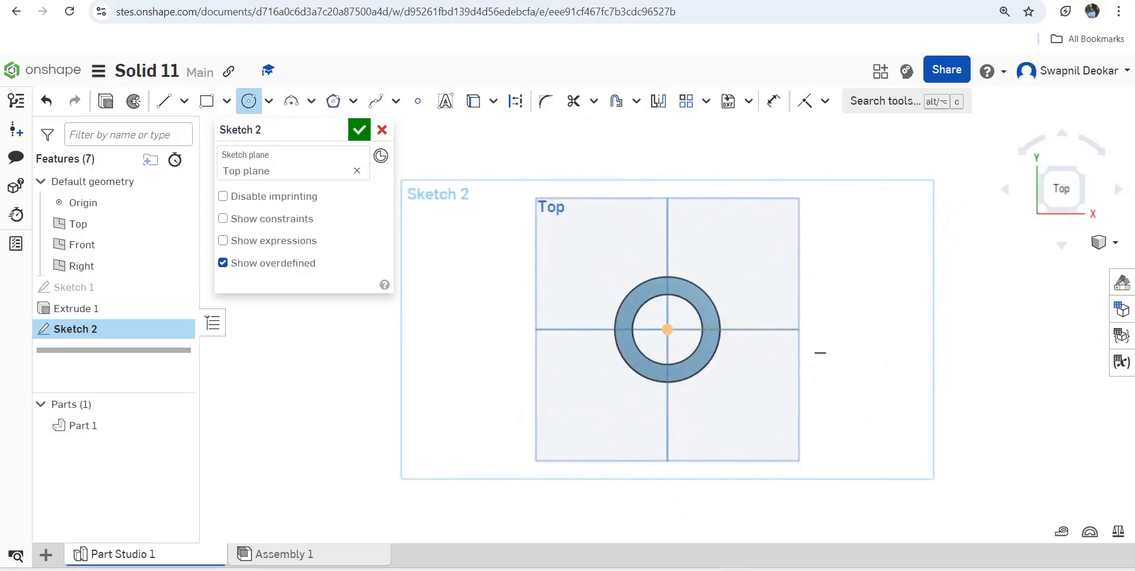
click(813, 333)
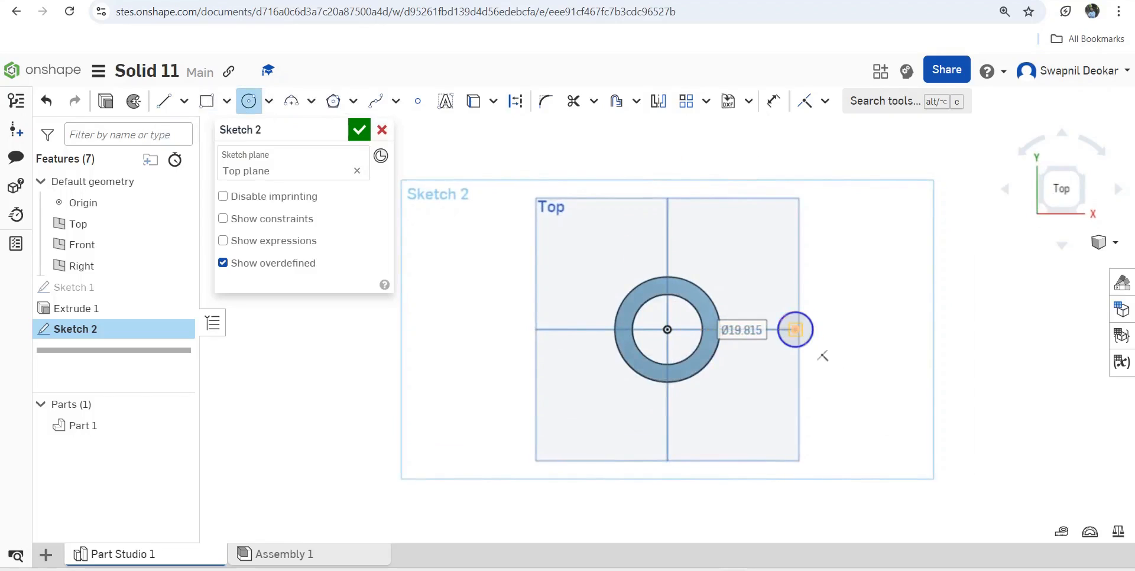
click(795, 329)
click(824, 335)
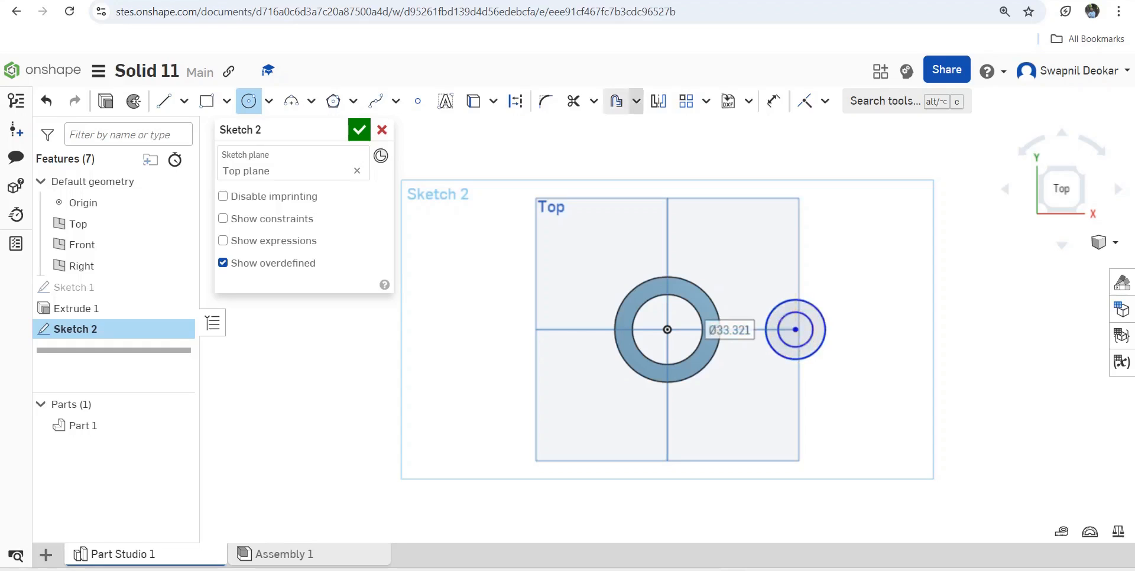
- Dimension the smaller circle beside the ring to 20 mm and the larger one to 46 mm in diameter
click(773, 101)
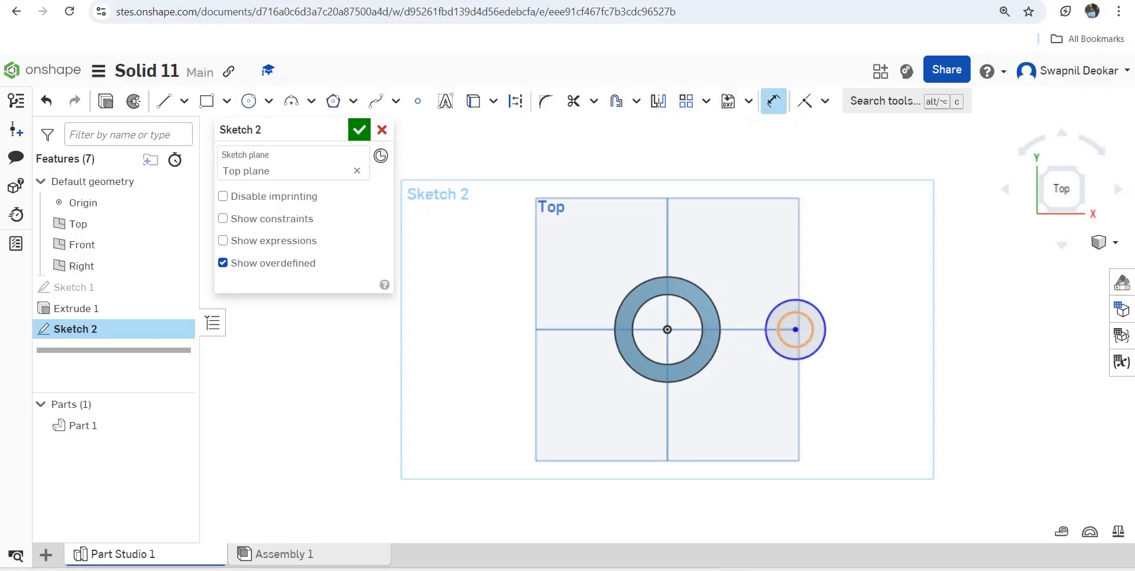
click(814, 315)
click(844, 292)
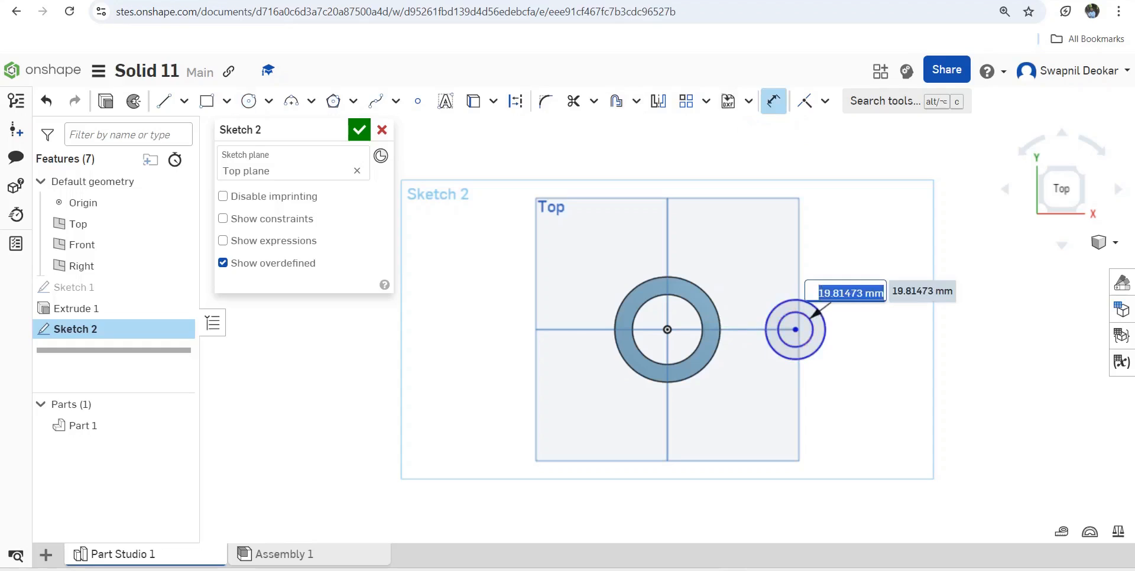
text(20)
key(Return)
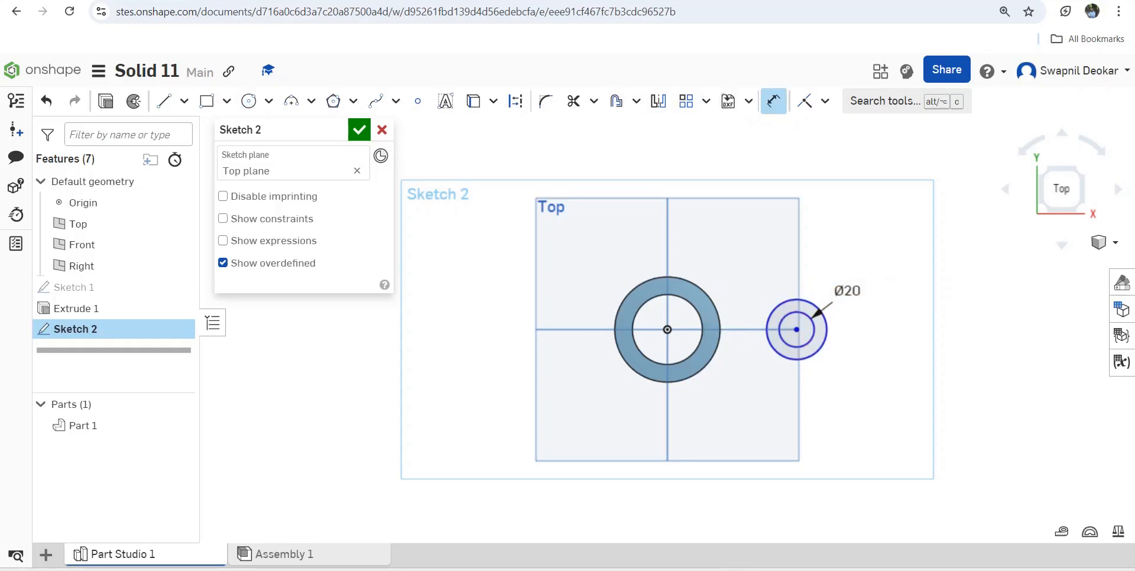
click(825, 319)
click(851, 307)
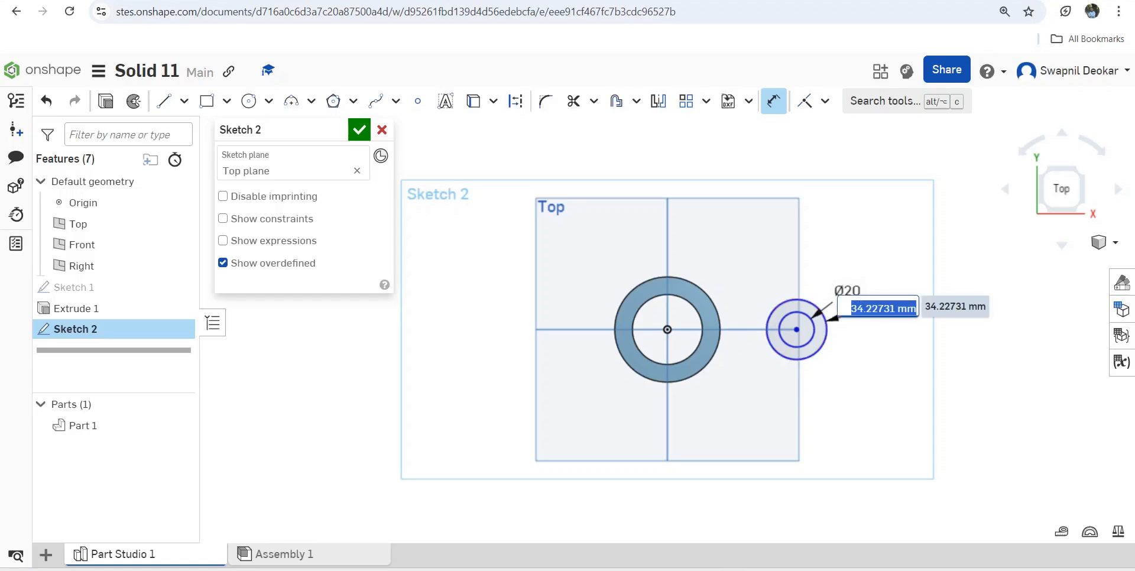
text(46)
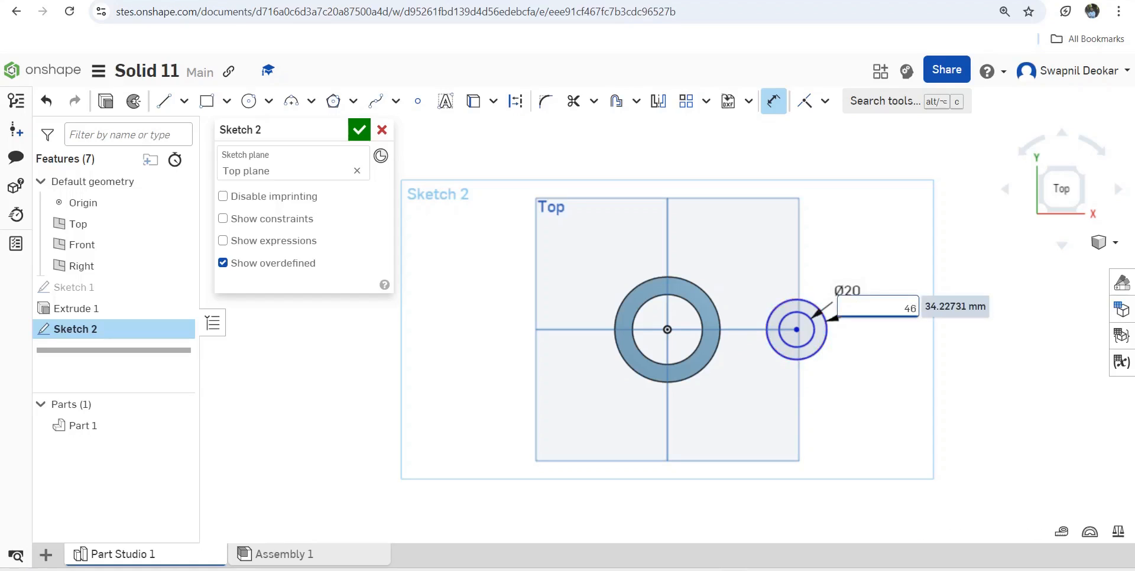
key(Return)
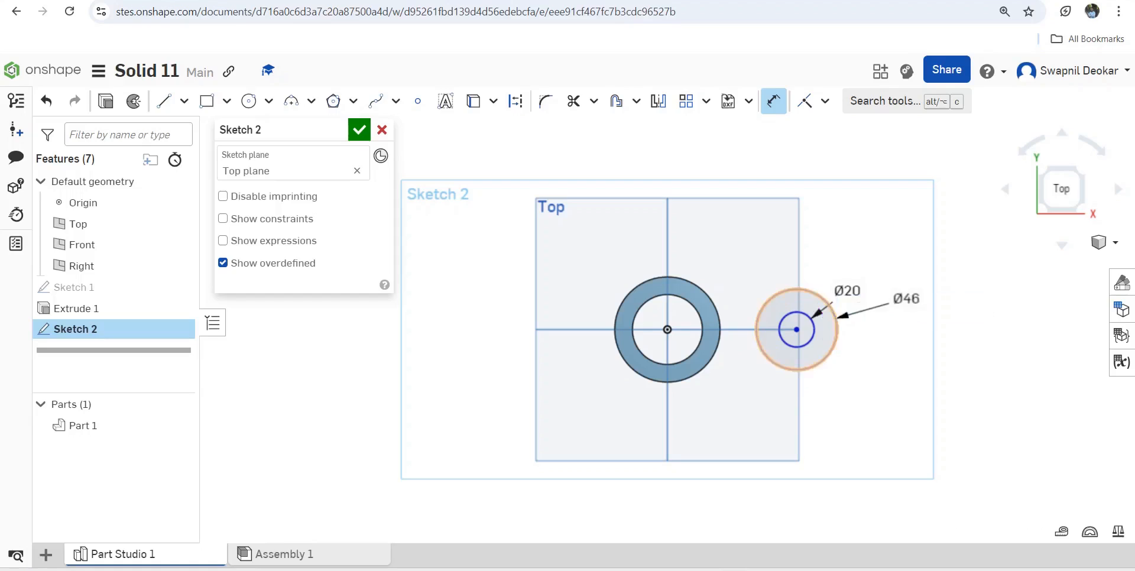
- Set the horizontal distance between the origin and the centre of the new circles to 75 mm
click(796, 329)
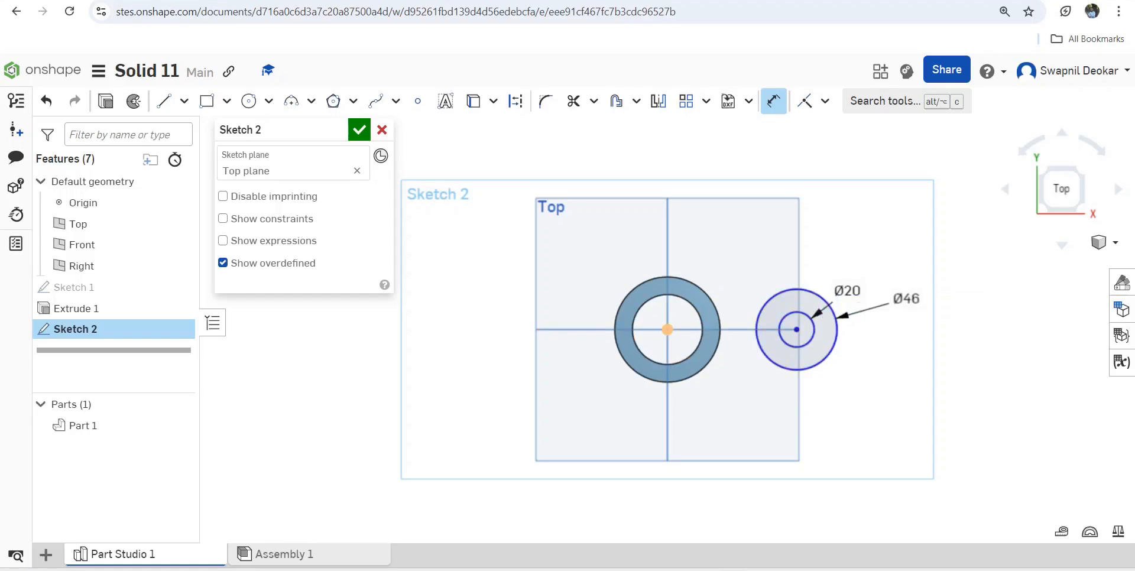
click(667, 329)
click(731, 248)
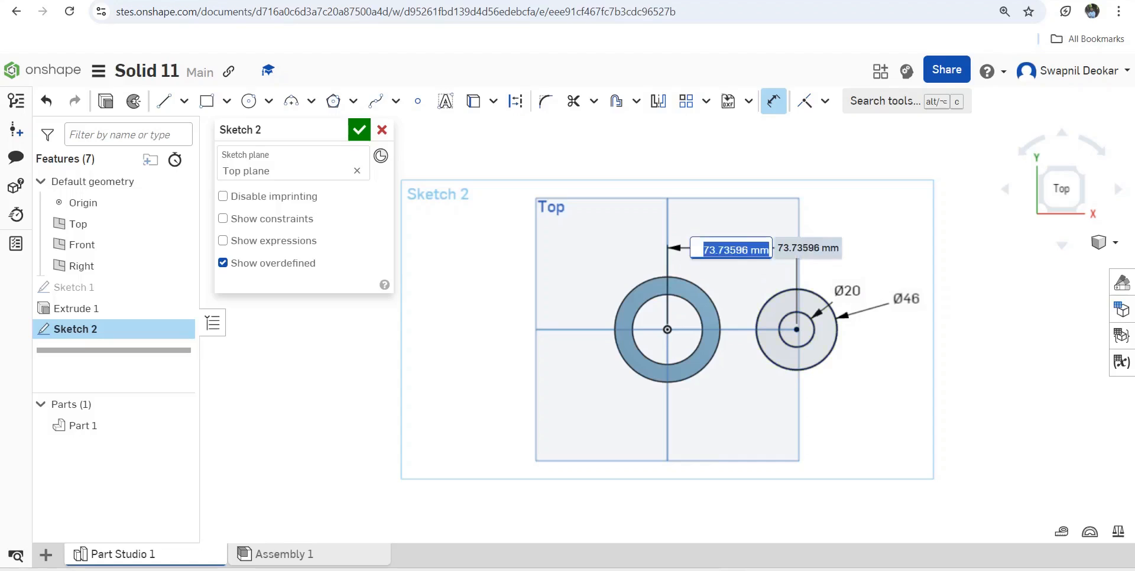
text(75)
key(Return)
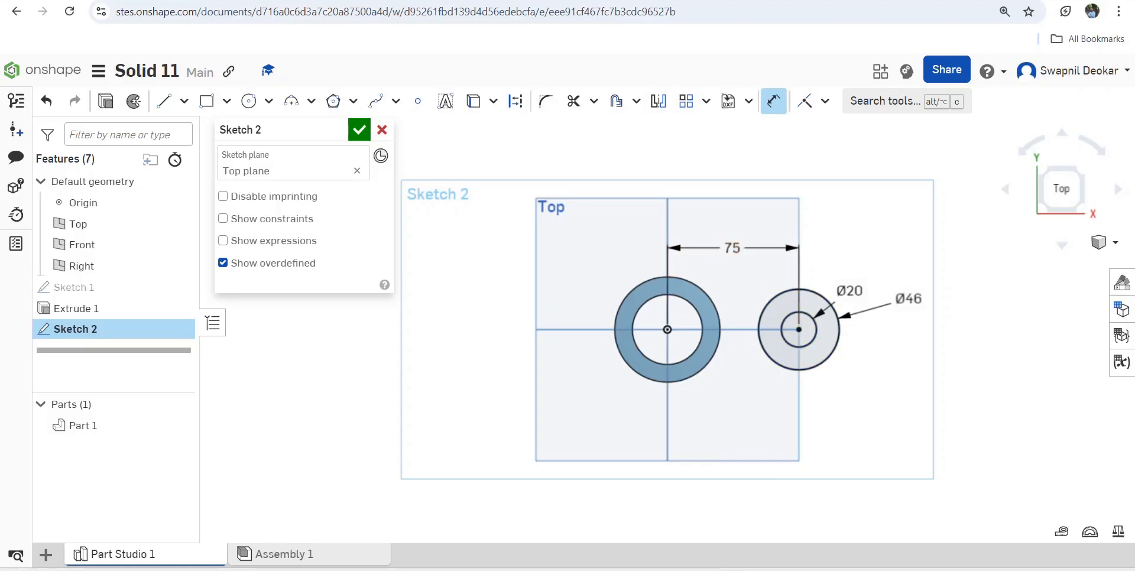
- Sketch two horizontal lines across the ring and the circles, one above and one below centre, the lower about 163 mm long
click(163, 100)
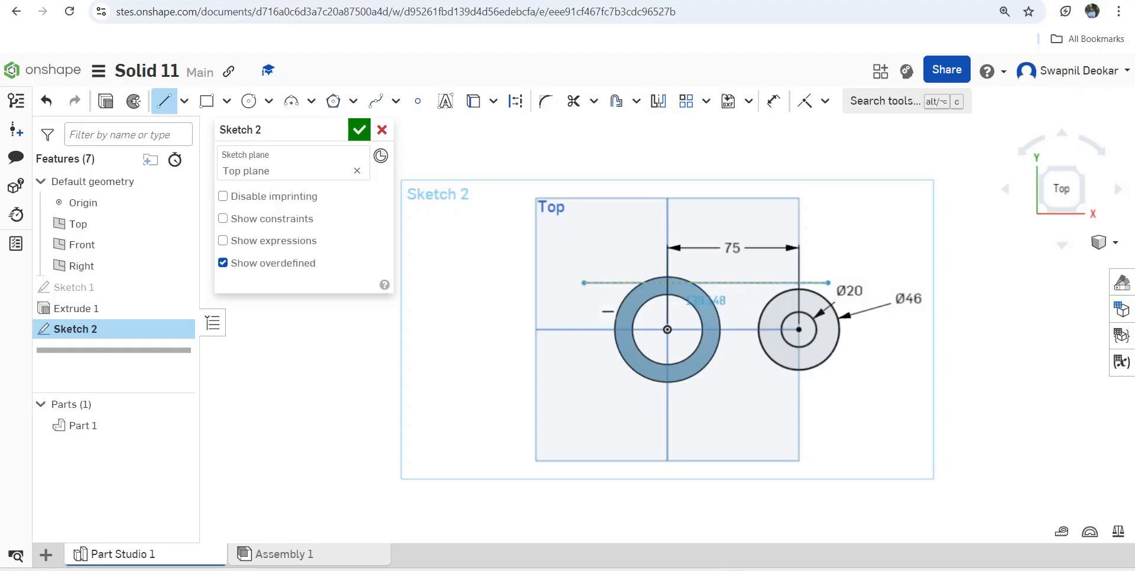
click(584, 283)
key(Escape)
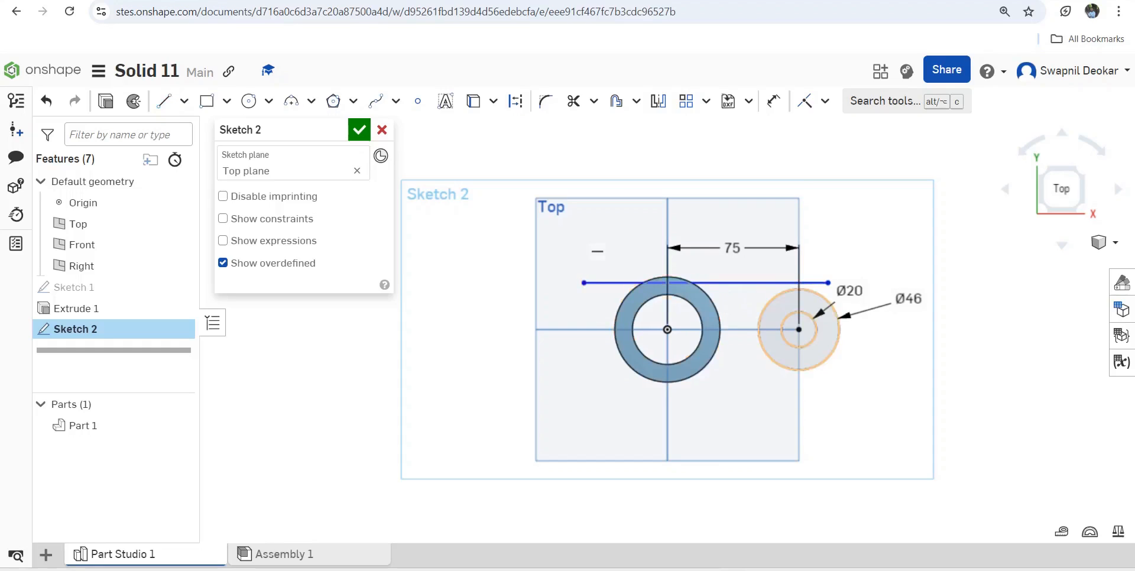
click(164, 101)
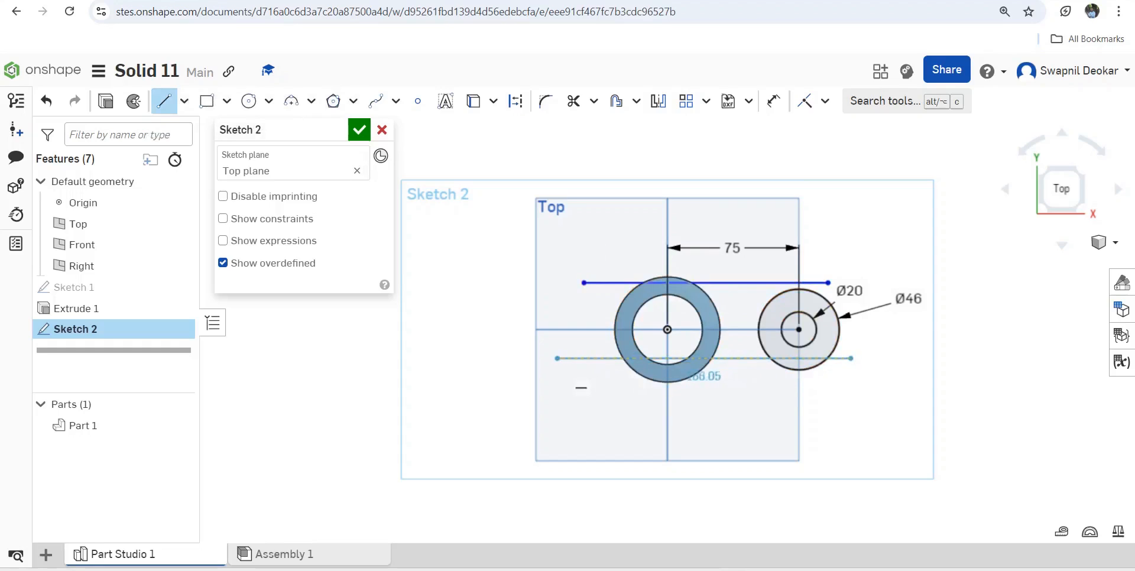
click(564, 358)
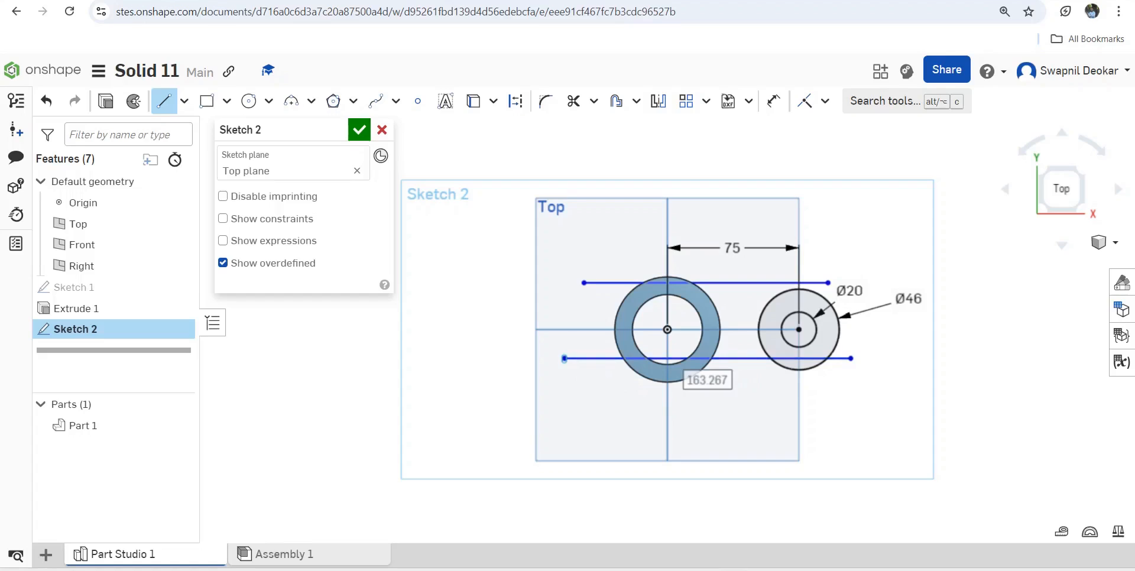
key(Escape)
- Make the upper and lower horizontal lines tangent to the 46 mm circle
click(825, 101)
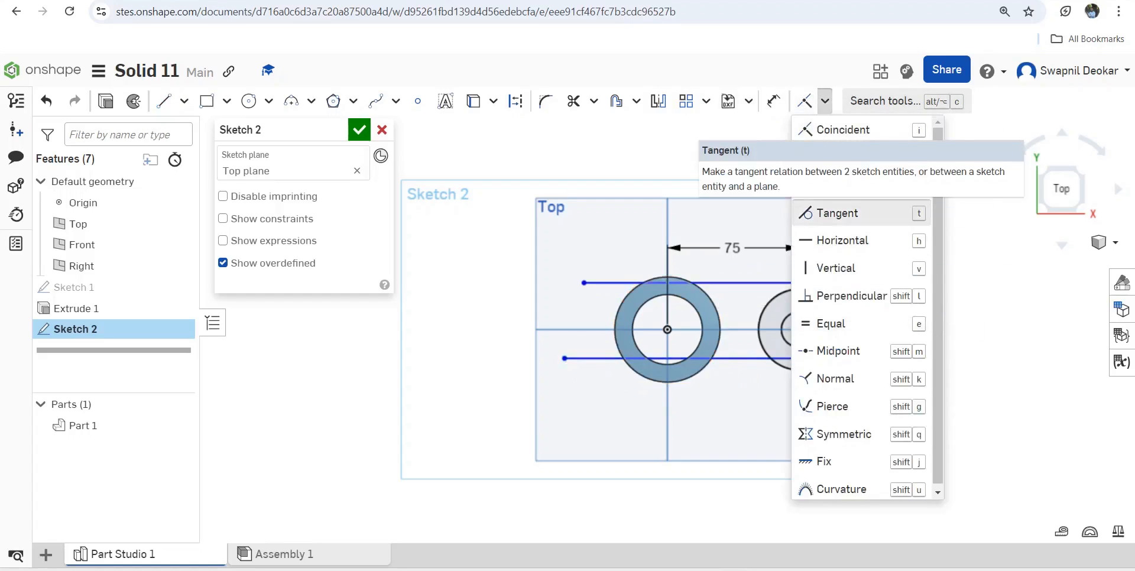
click(839, 213)
click(813, 292)
click(789, 283)
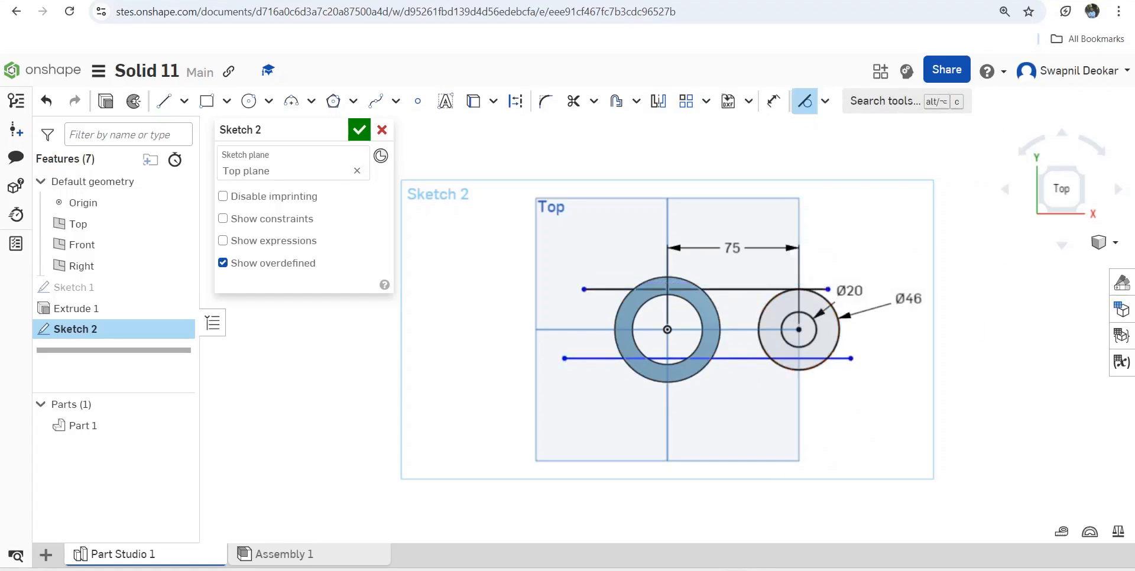
click(789, 358)
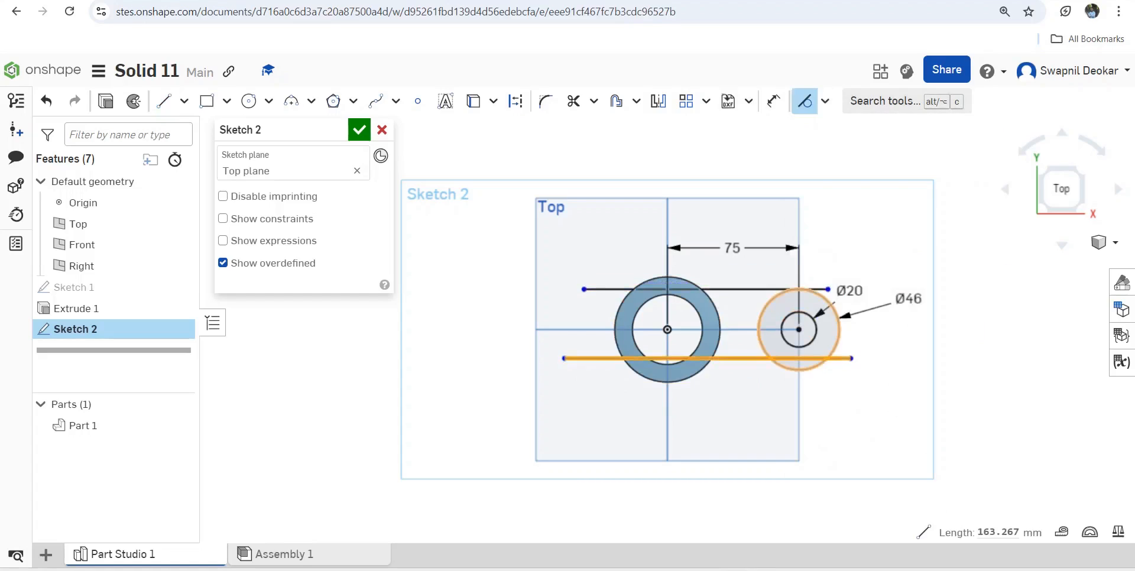
click(793, 370)
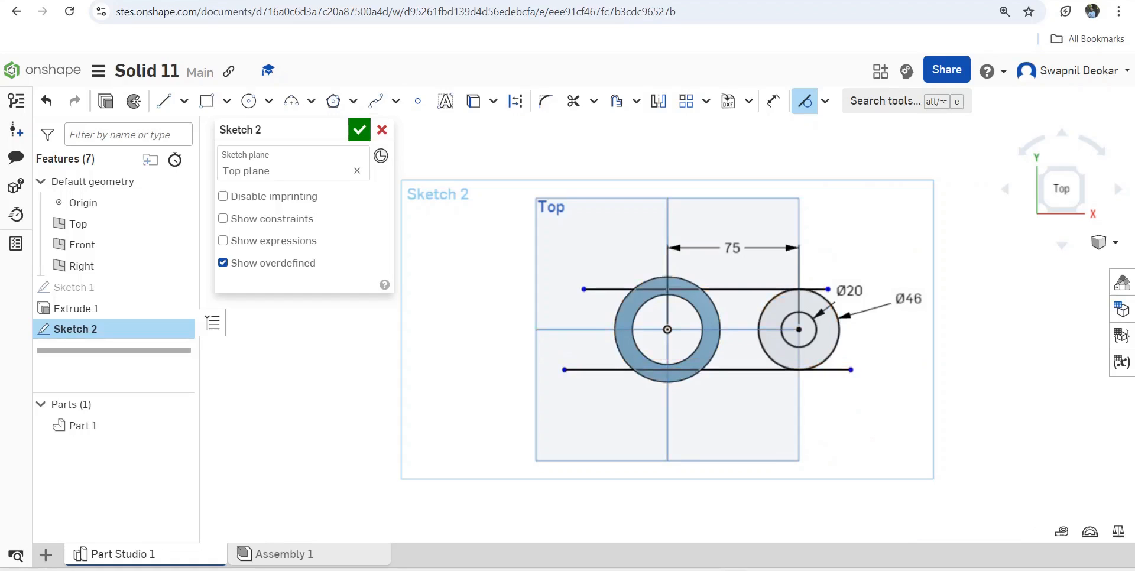
- Draw a circle centred on the origin around the ring and set its diameter to 60 mm
click(249, 101)
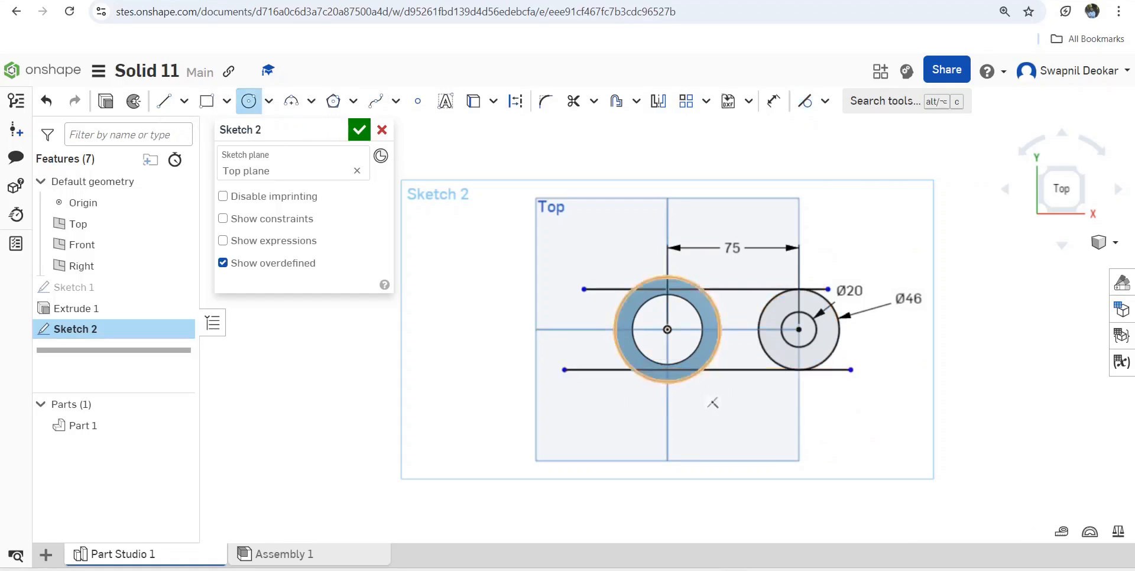
click(666, 329)
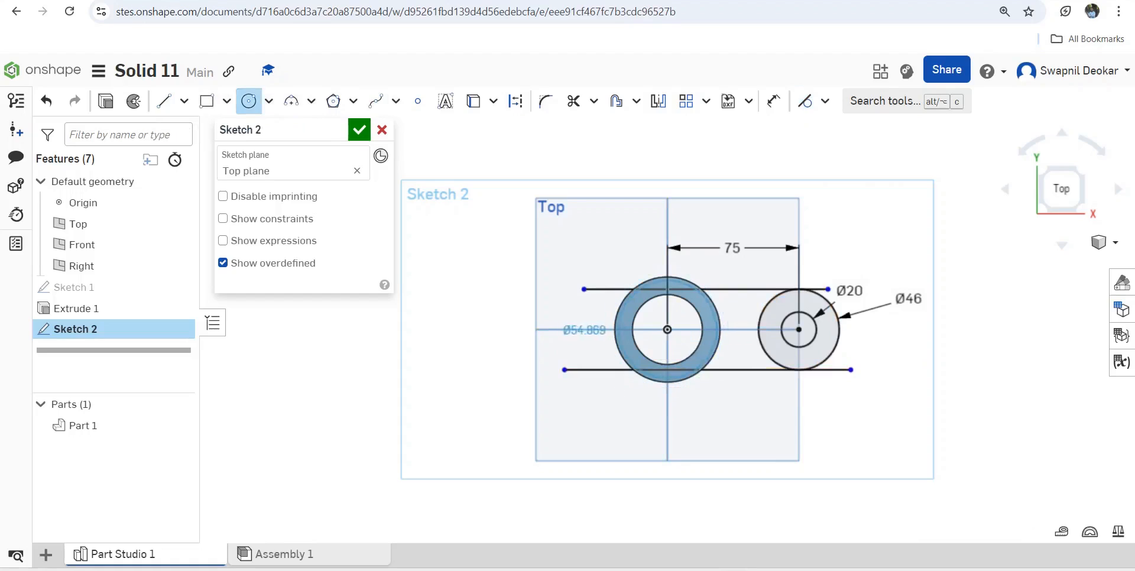
click(709, 283)
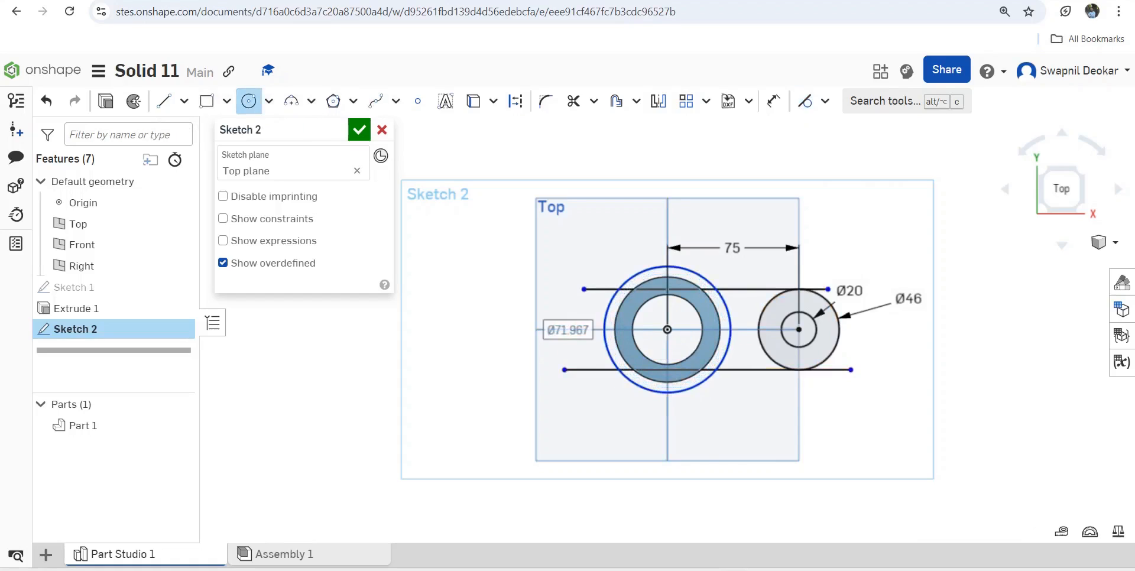
click(773, 101)
click(716, 286)
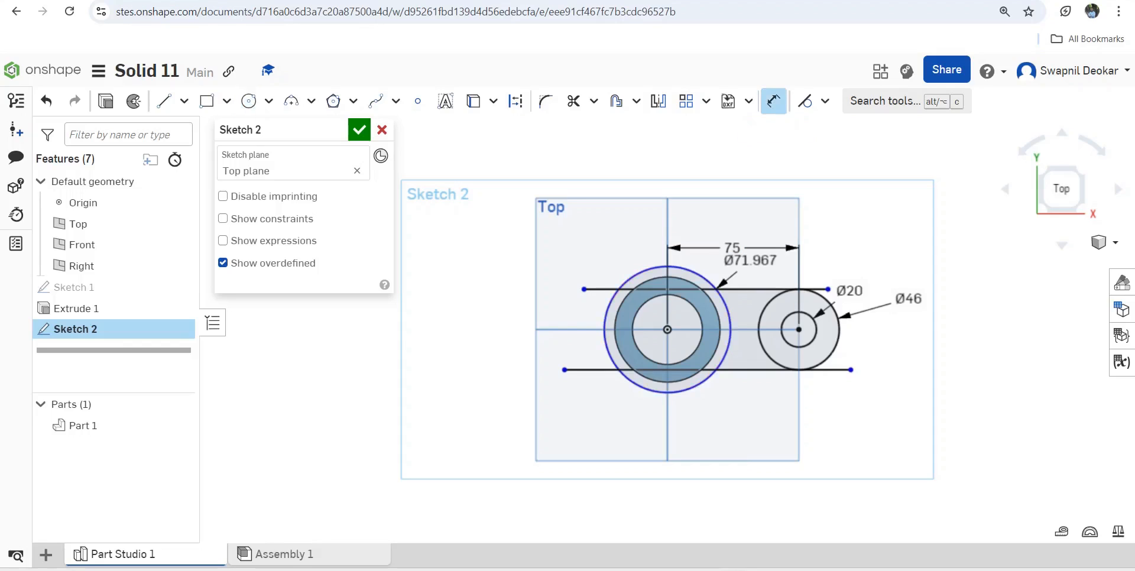
click(750, 261)
text(60)
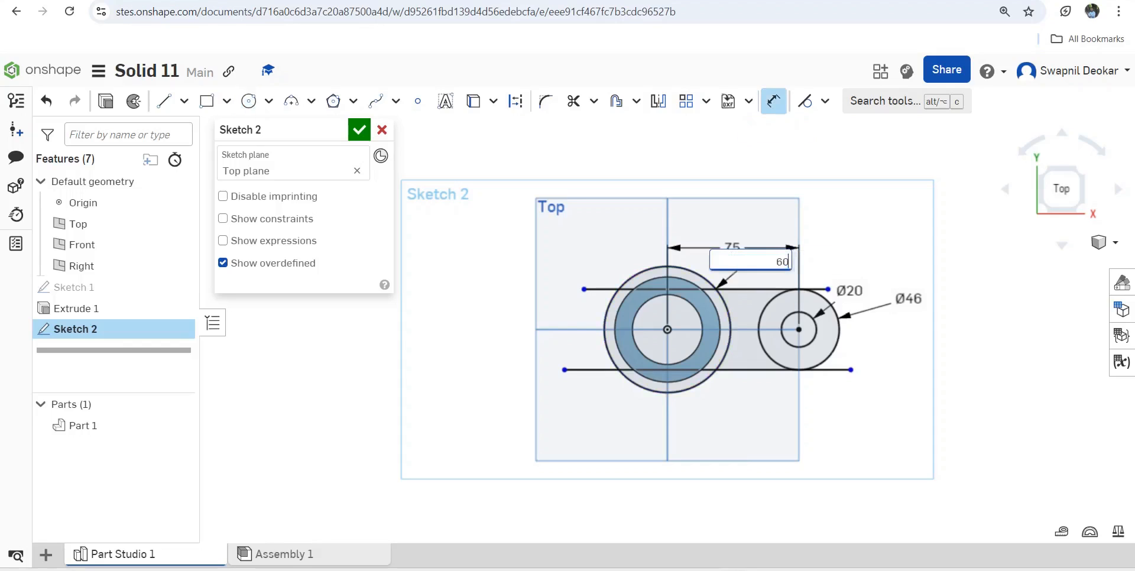
key(Return)
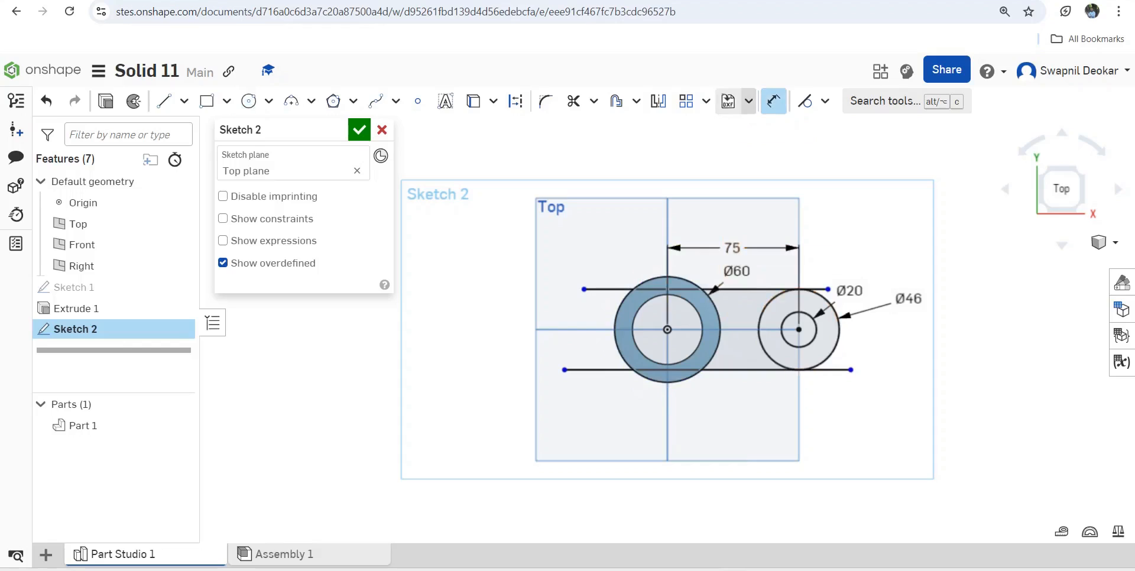
- Trim the overhanging ends of both tangent lines, the 60 mm circle's side facing away from the boss, and the 46 mm circle's inner half
click(573, 101)
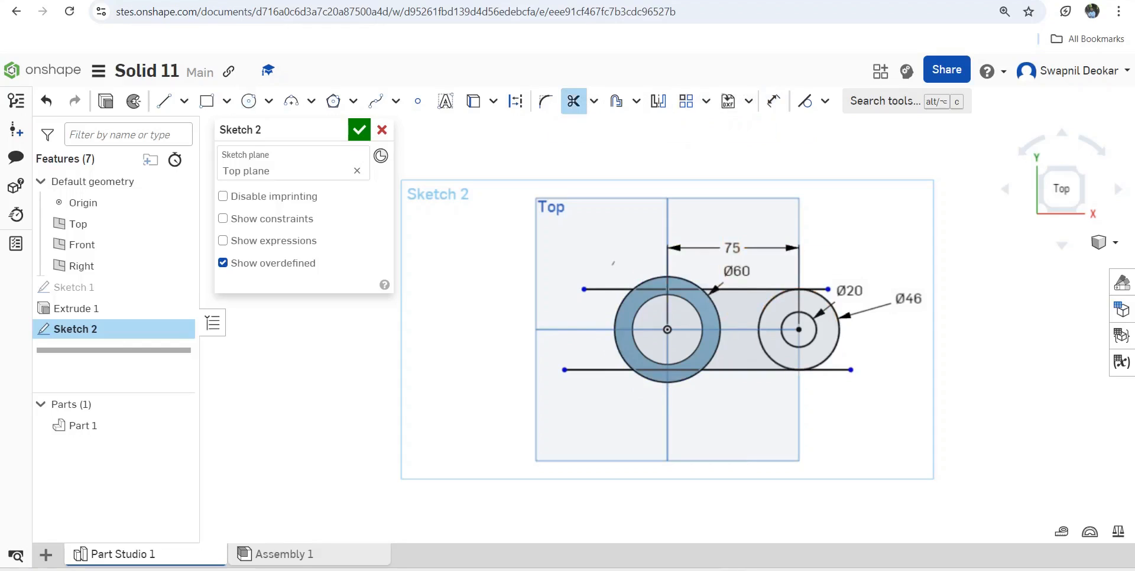
mouse_move(613, 263)
mouse_down()
mouse_move(585, 361)
mouse_move(619, 383)
mouse_move(632, 355)
mouse_move(672, 391)
mouse_up()
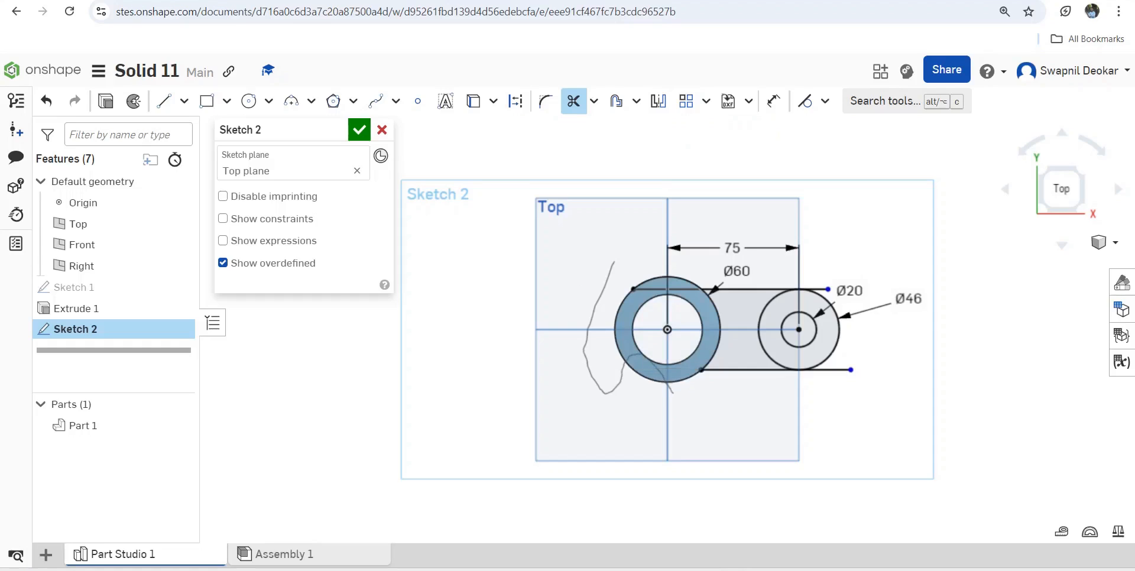
drag(679, 273, 688, 266)
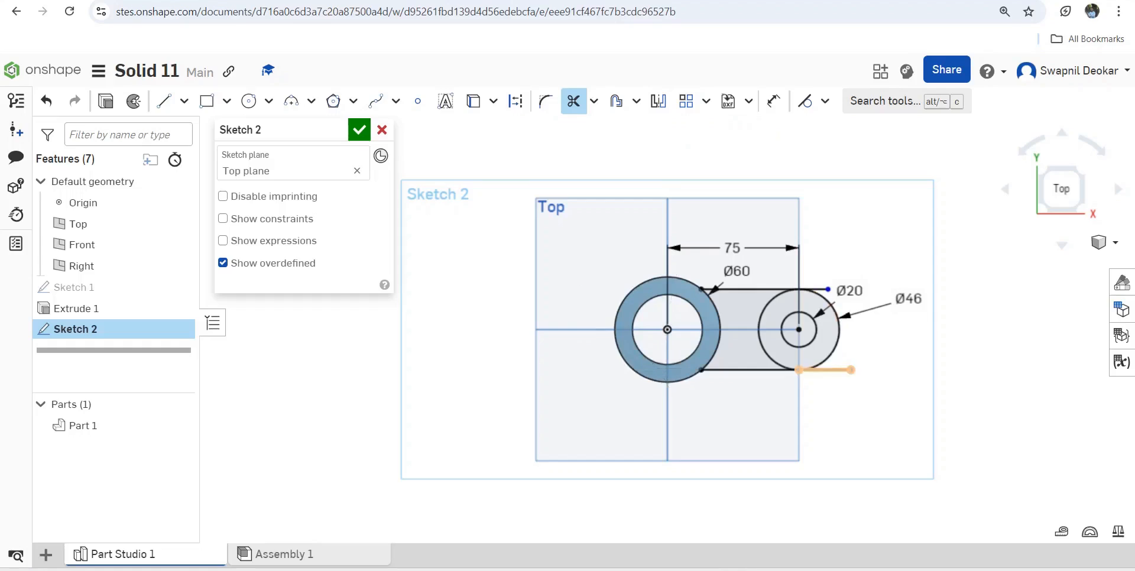
drag(847, 359, 813, 398)
scroll(857, 289, up, 2)
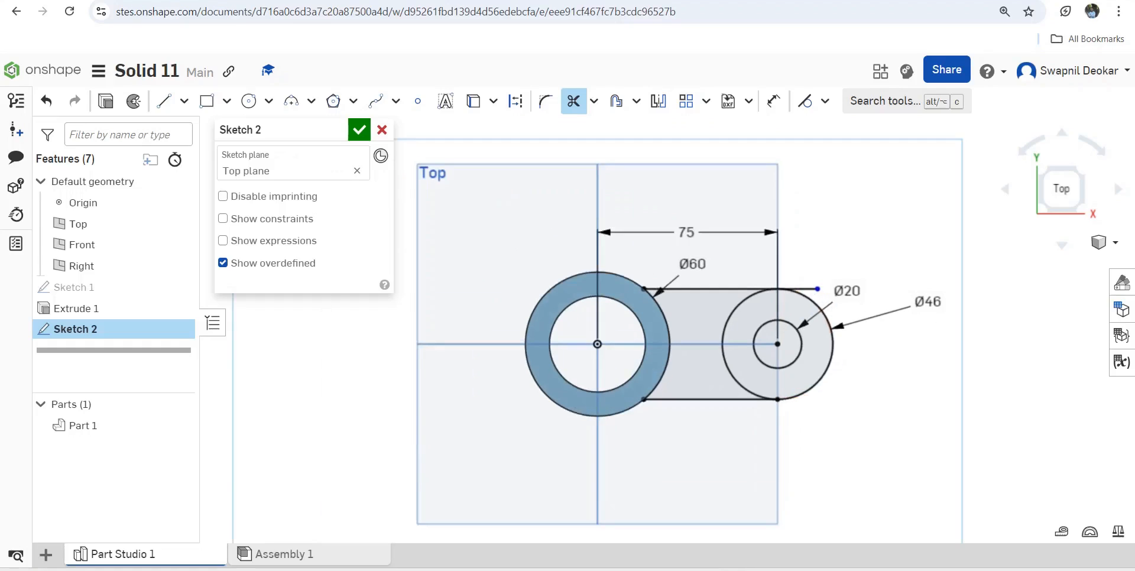
click(816, 288)
drag(755, 312, 709, 359)
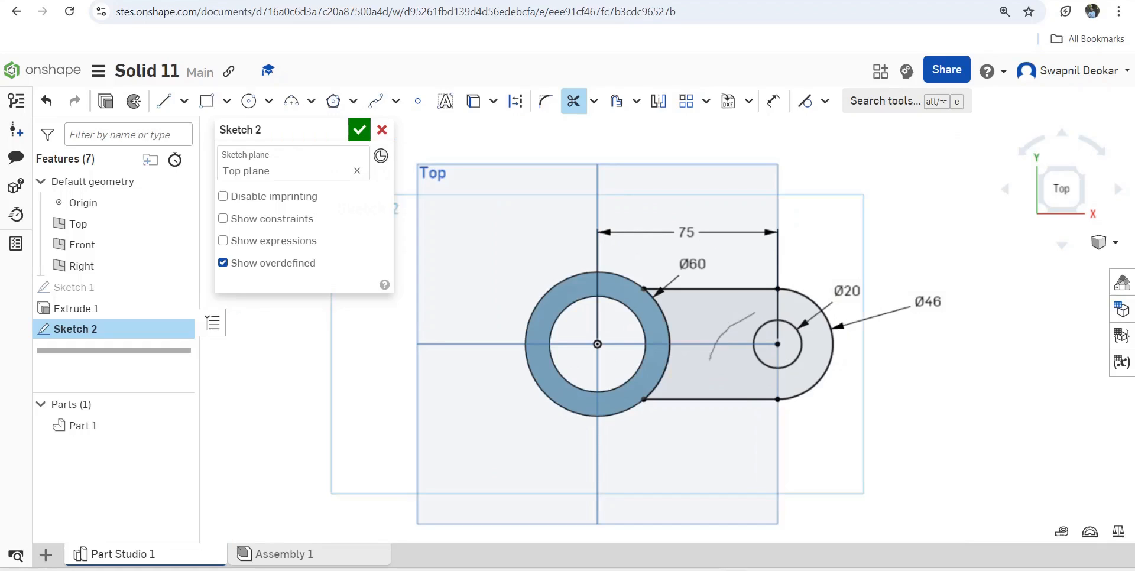
- Return to Onshape and draw a corner rectangle about 102 by 60 mm from beyond the ring's left side to the vertical line through the origin
scroll(843, 436, down, 3)
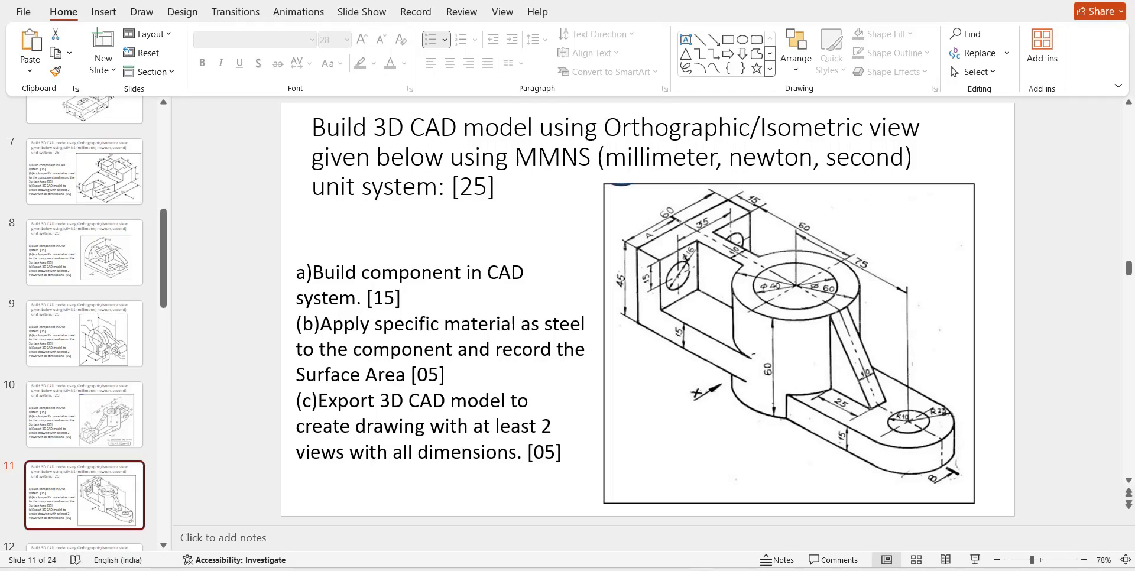
click(731, 569)
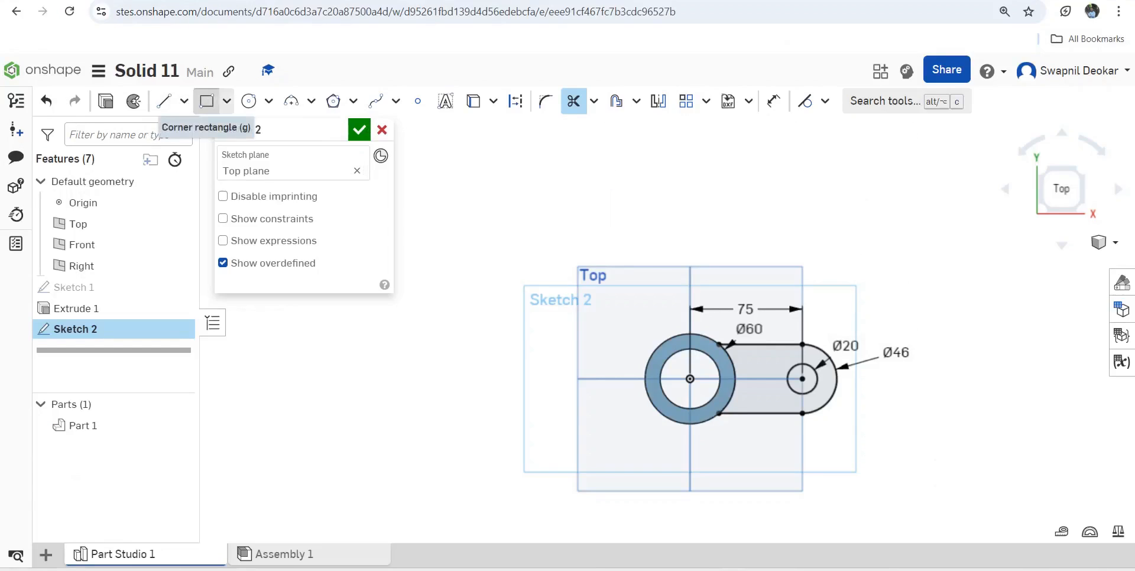
click(206, 101)
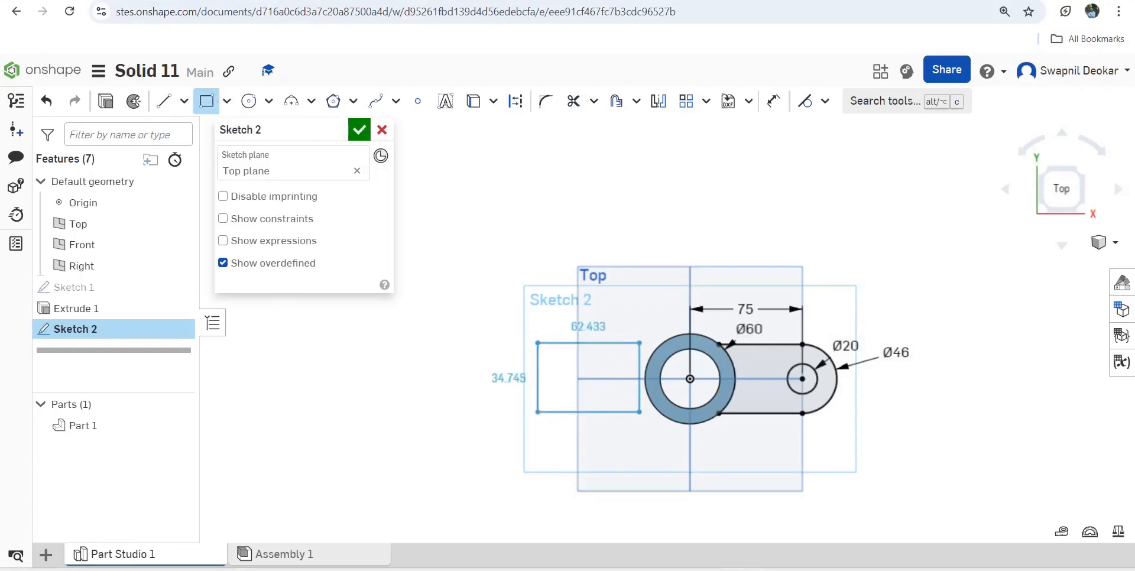
click(690, 431)
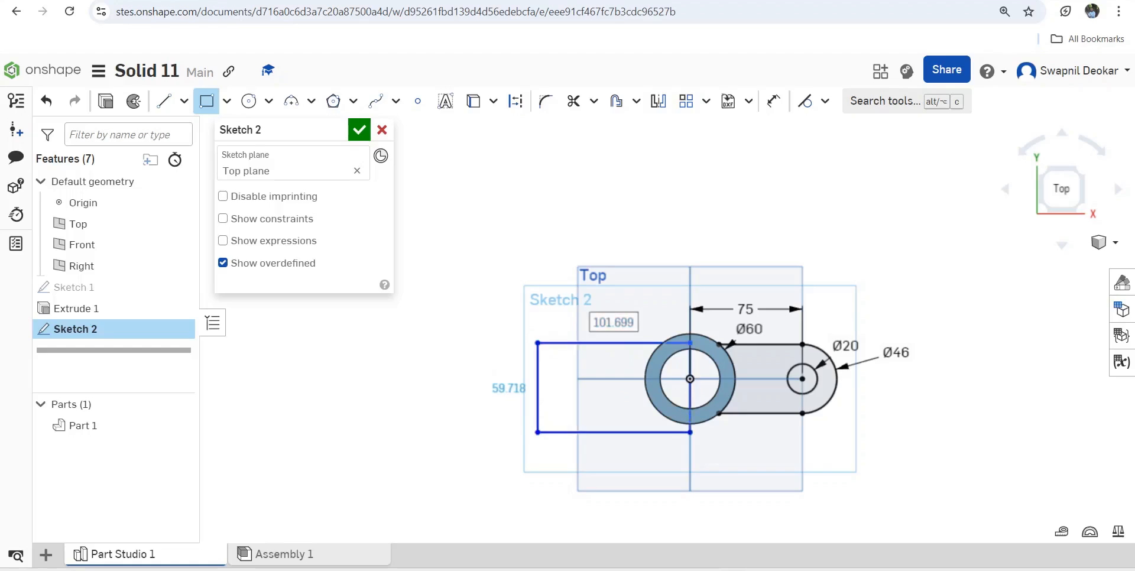
- Dimension the rectangle to 75 mm horizontally and 60 mm vertically
click(773, 101)
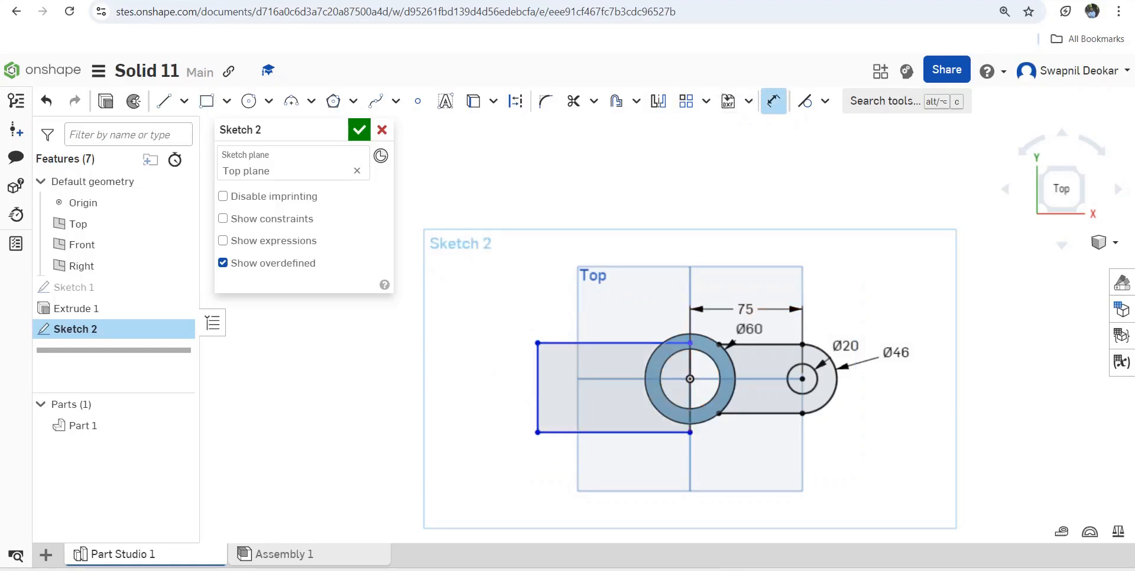
click(615, 343)
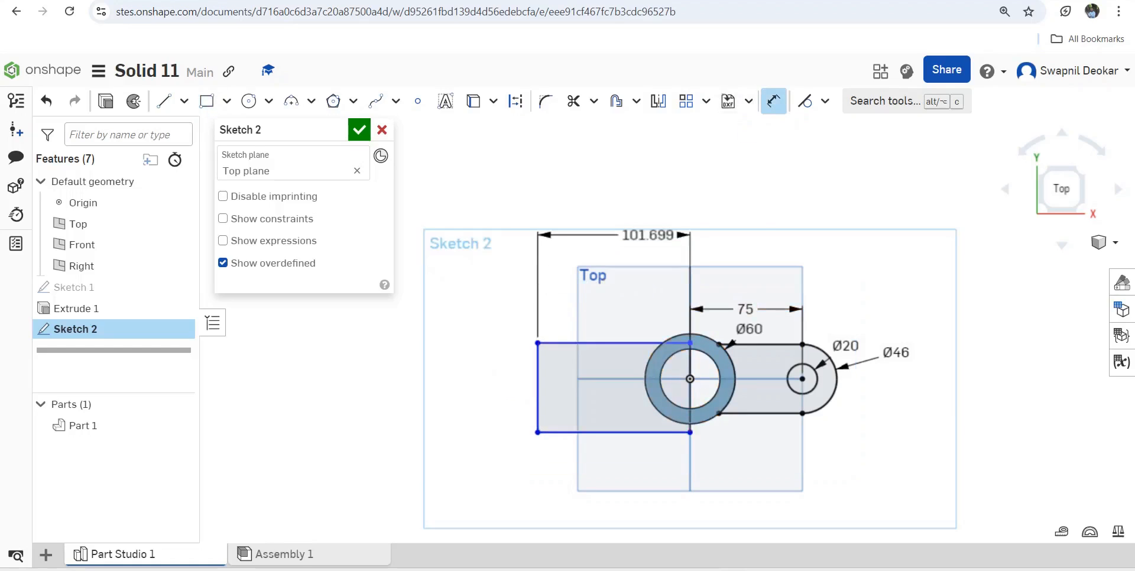
click(647, 236)
text(75)
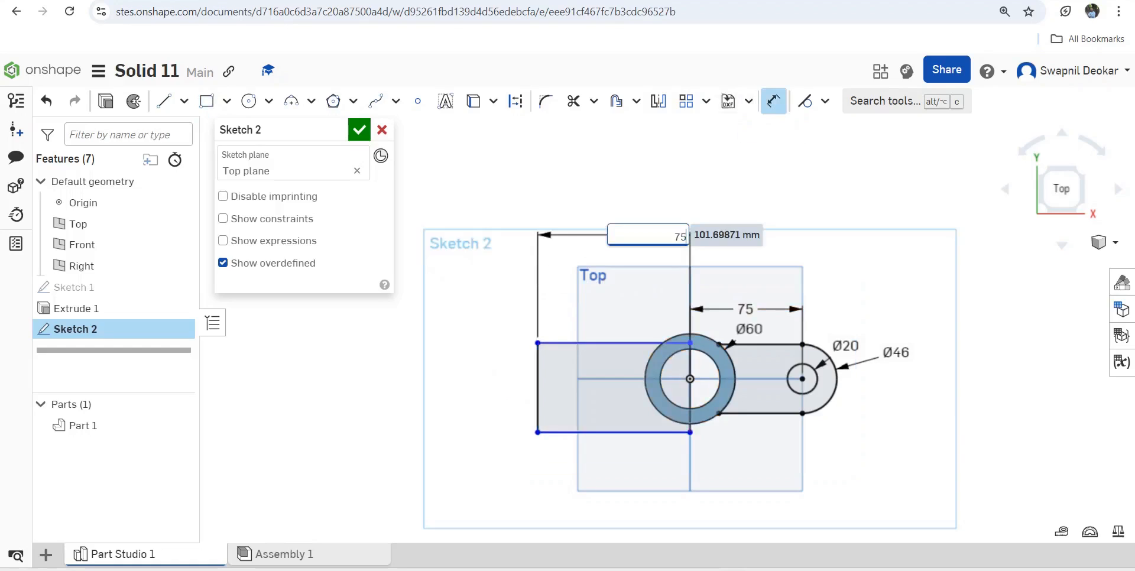
key(Return)
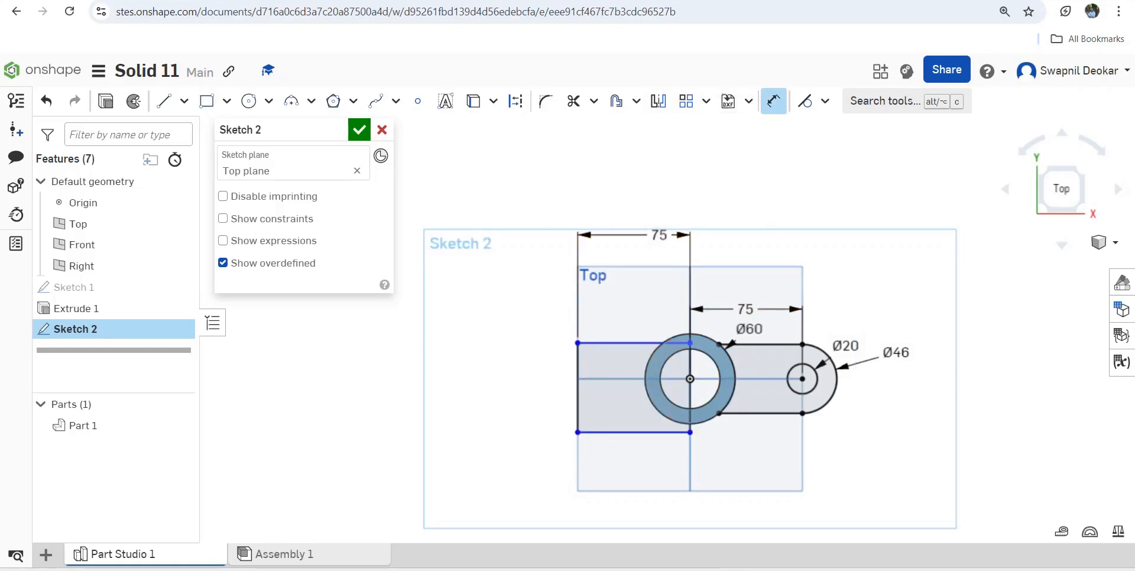
click(578, 384)
click(544, 390)
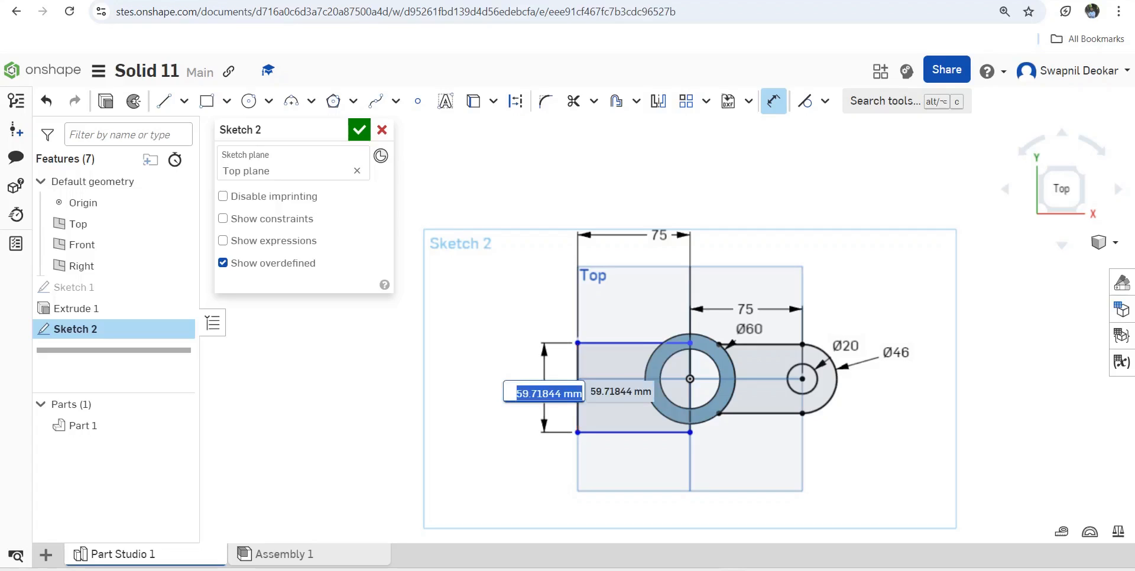
text(60)
key(Return)
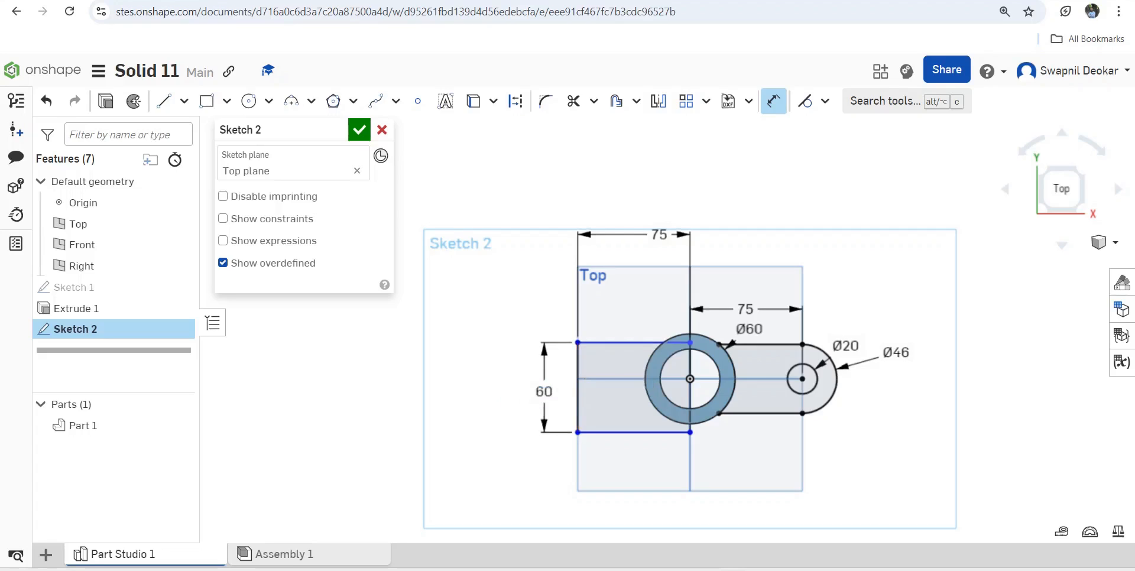
- Make the rectangle's two horizontal edges symmetric about the Front plane
click(825, 100)
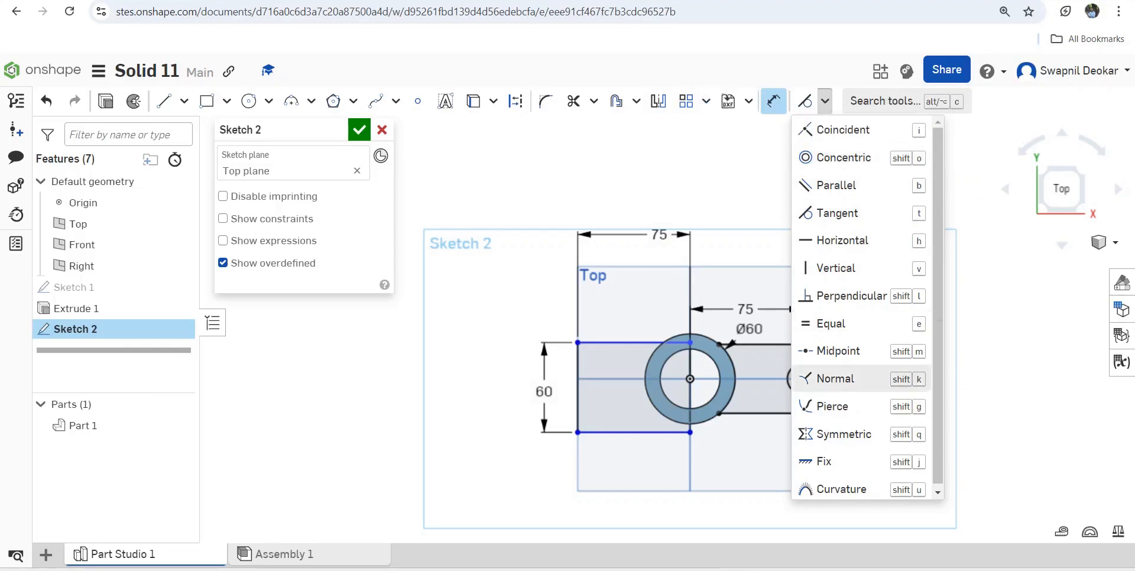
click(843, 434)
click(633, 432)
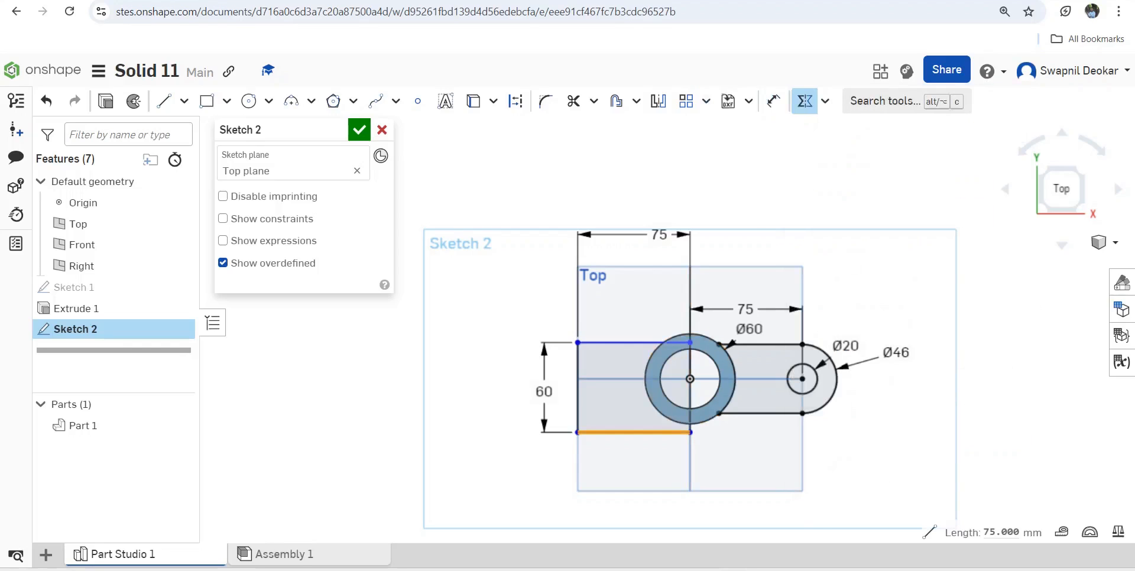
click(633, 342)
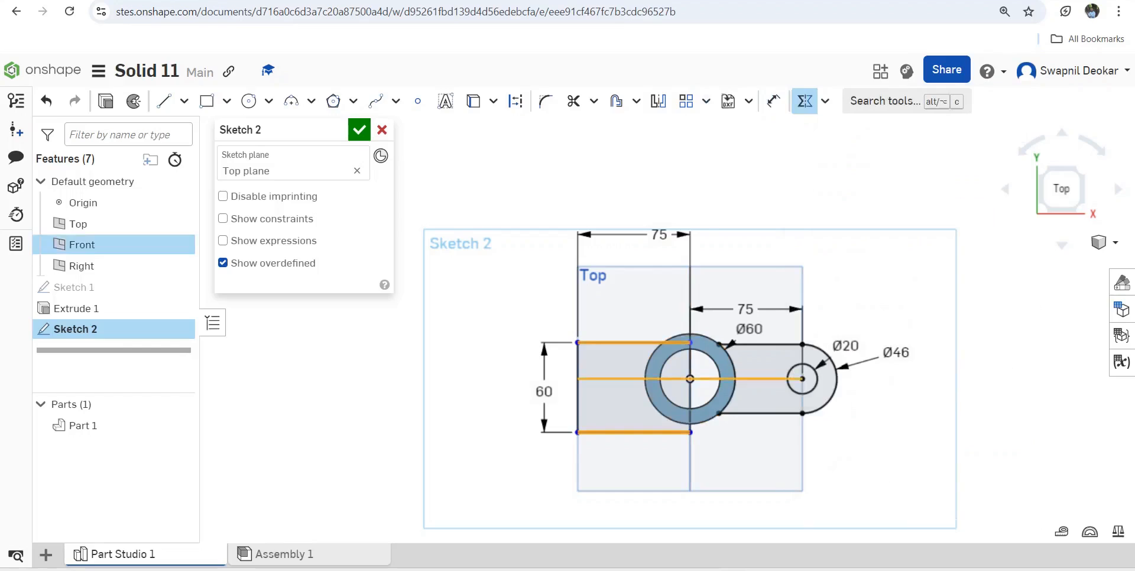
click(620, 378)
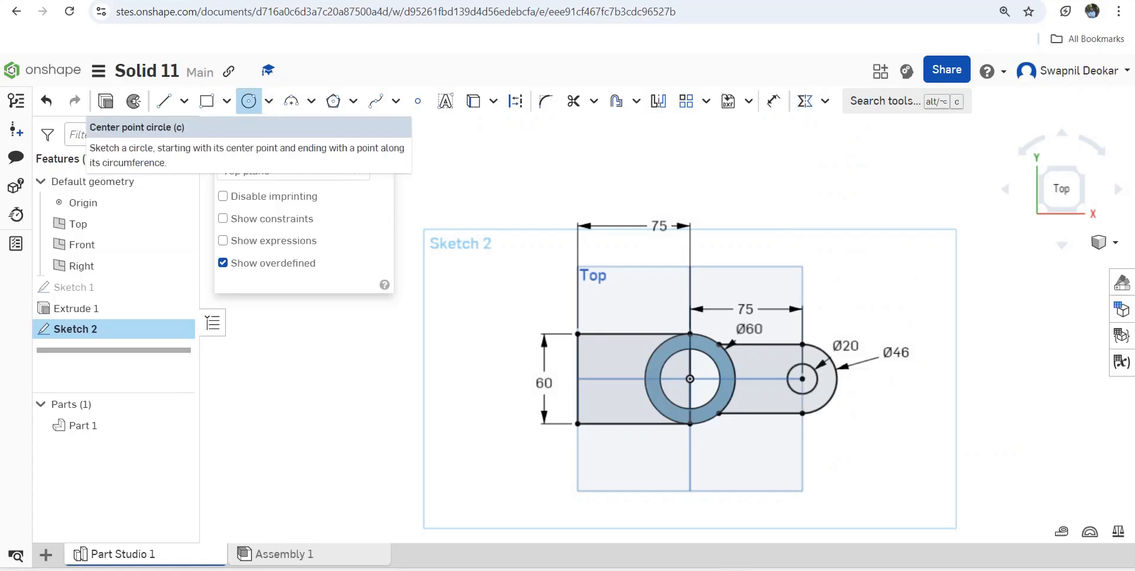
click(249, 101)
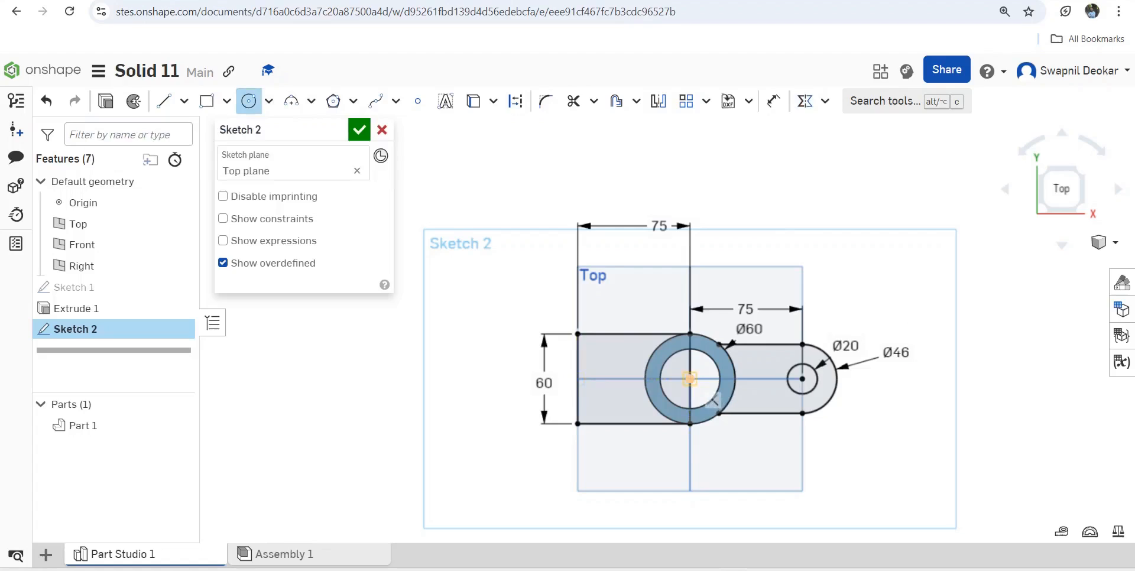
click(689, 378)
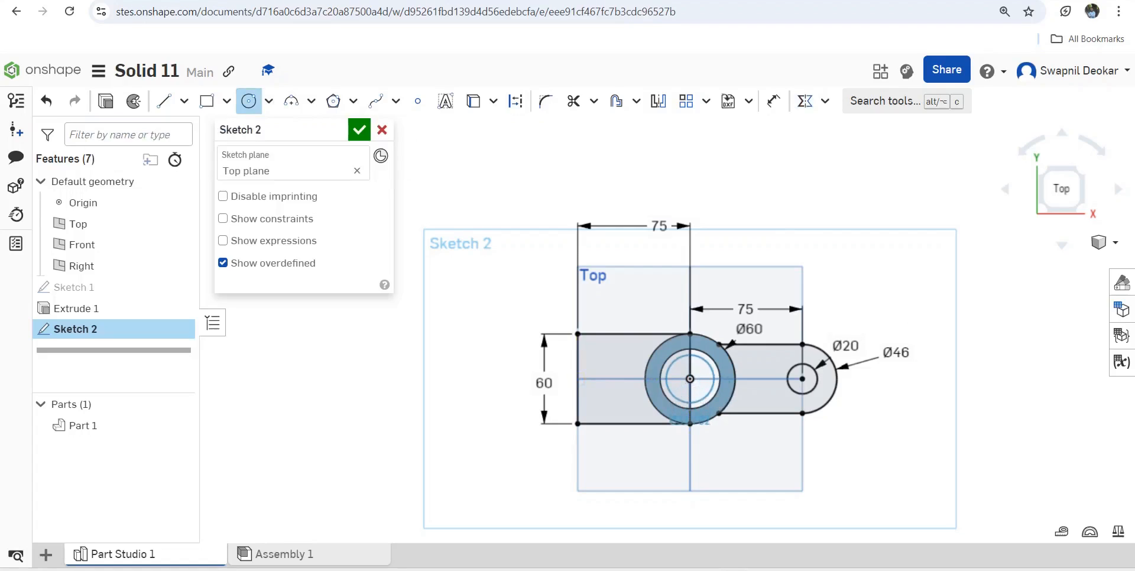
key(Escape)
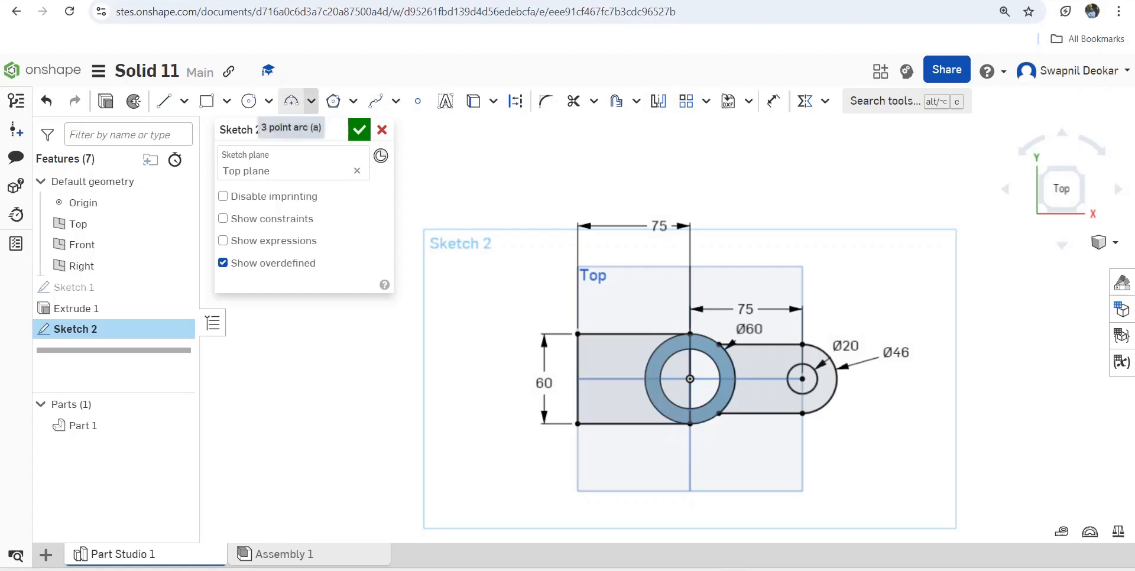
- Draw a three-point arc of 30 mm radius along the ring's outer left half, between the rectangle's corners above and below the origin
click(311, 101)
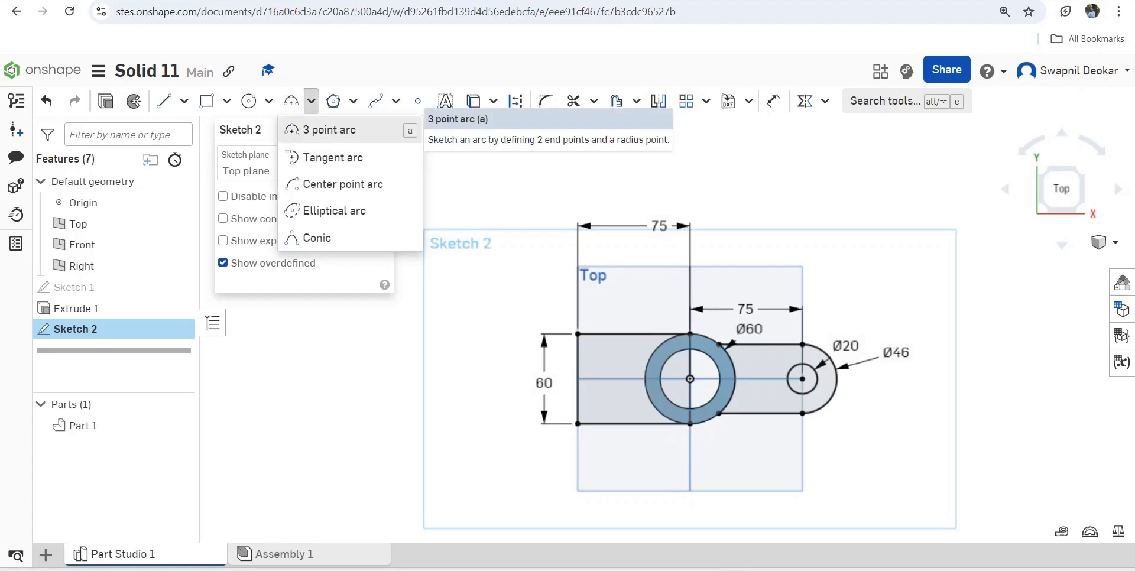
click(330, 130)
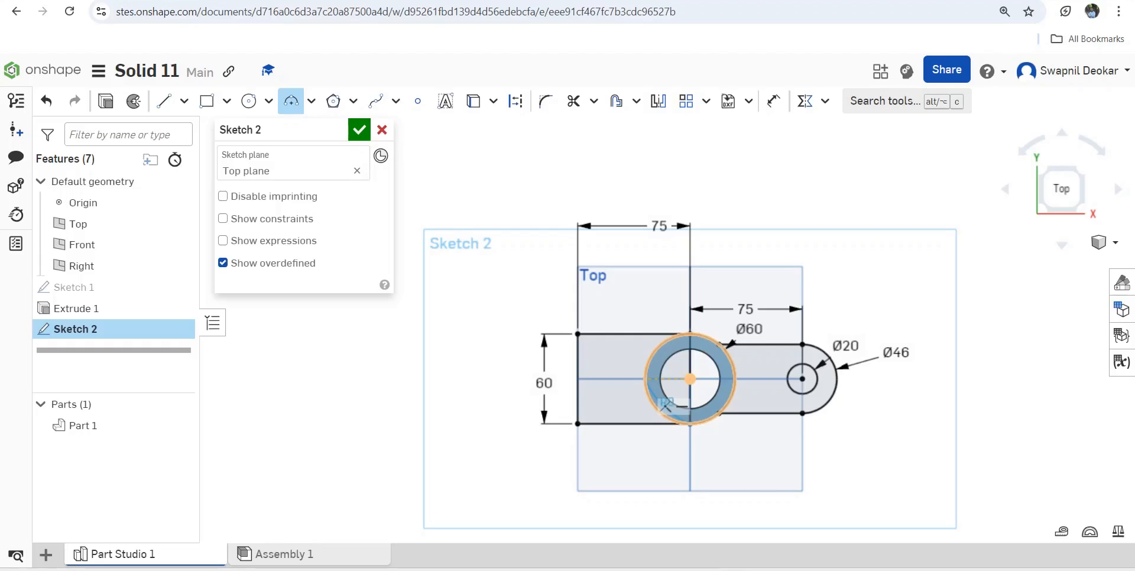
click(645, 379)
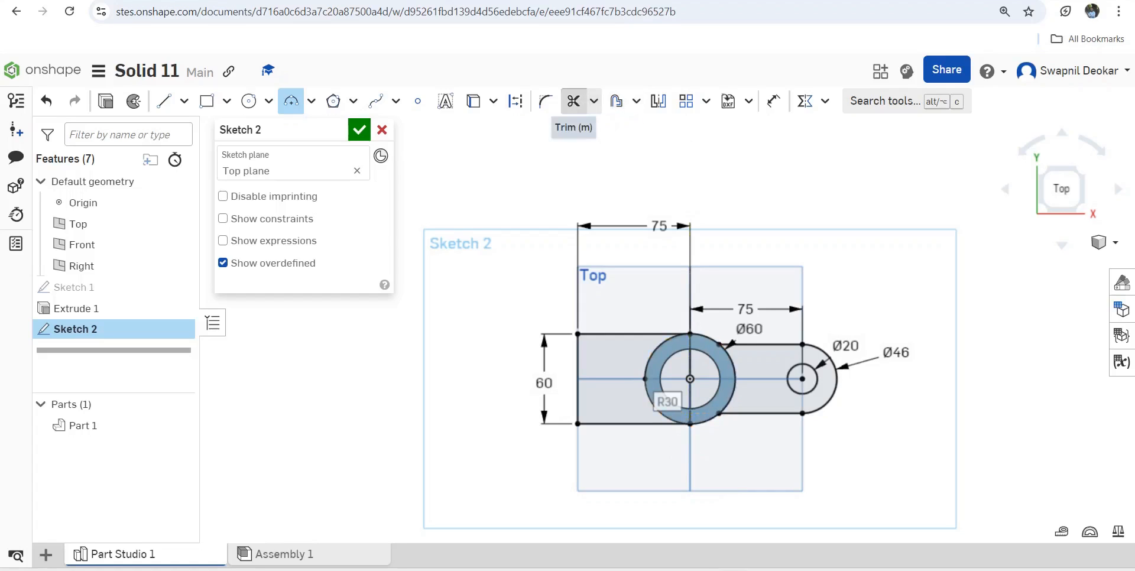
- Trim away the 60 mm circle's right-hand portion beyond the vertical line through the origin
click(573, 101)
scroll(715, 325, up, 3)
scroll(715, 326, up, 2)
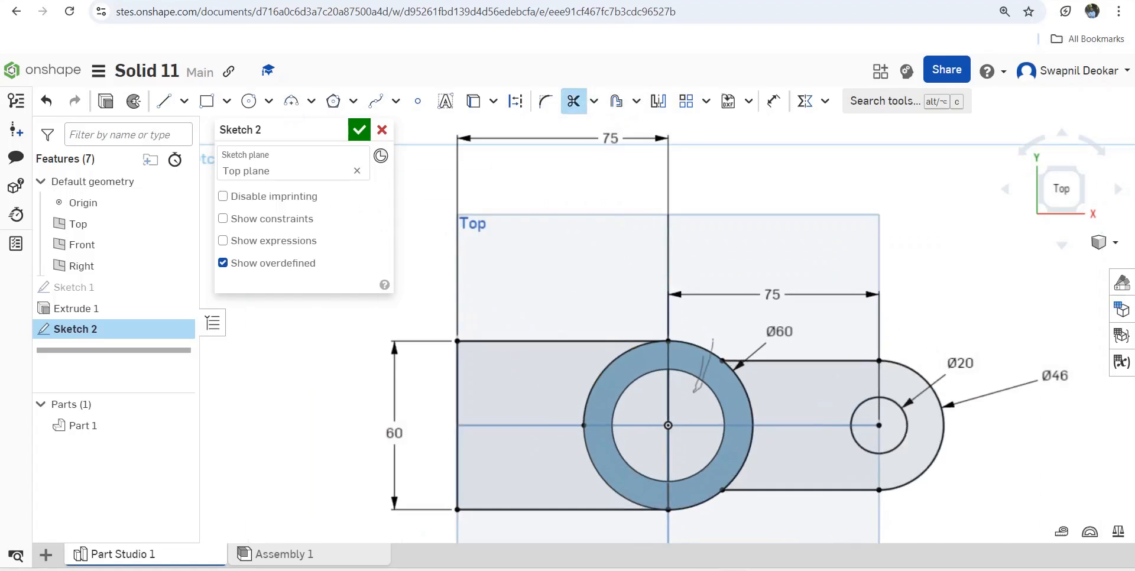
drag(695, 390, 696, 393)
click(698, 504)
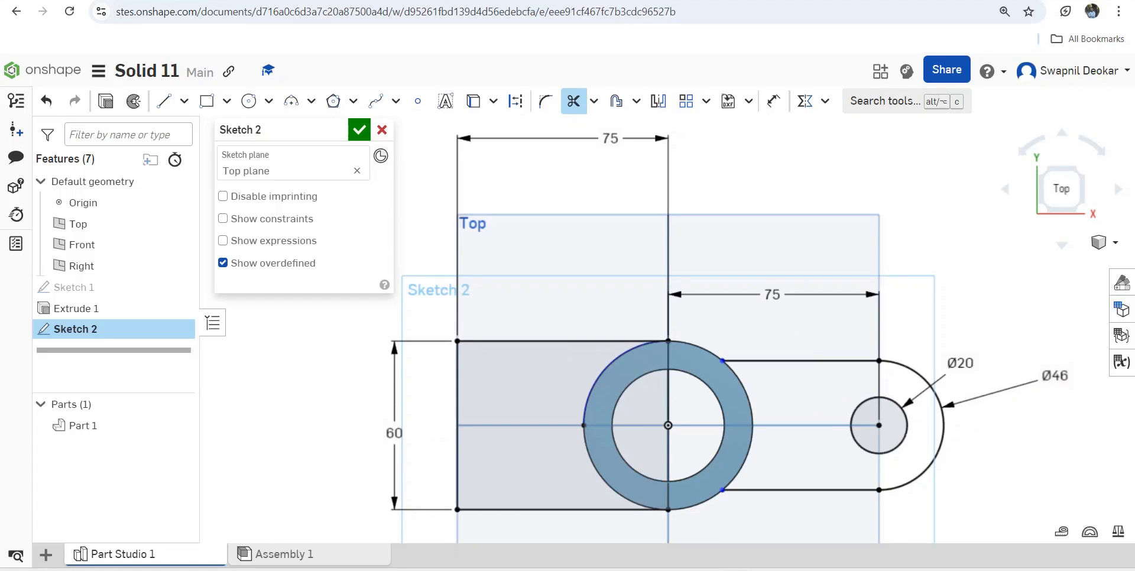
- Trim away the remaining left arc around the ring and view the sketch plane straight on
mouse_move(709, 461)
right_down()
mouse_move(712, 396)
mouse_move(706, 473)
mouse_move(691, 449)
right_up()
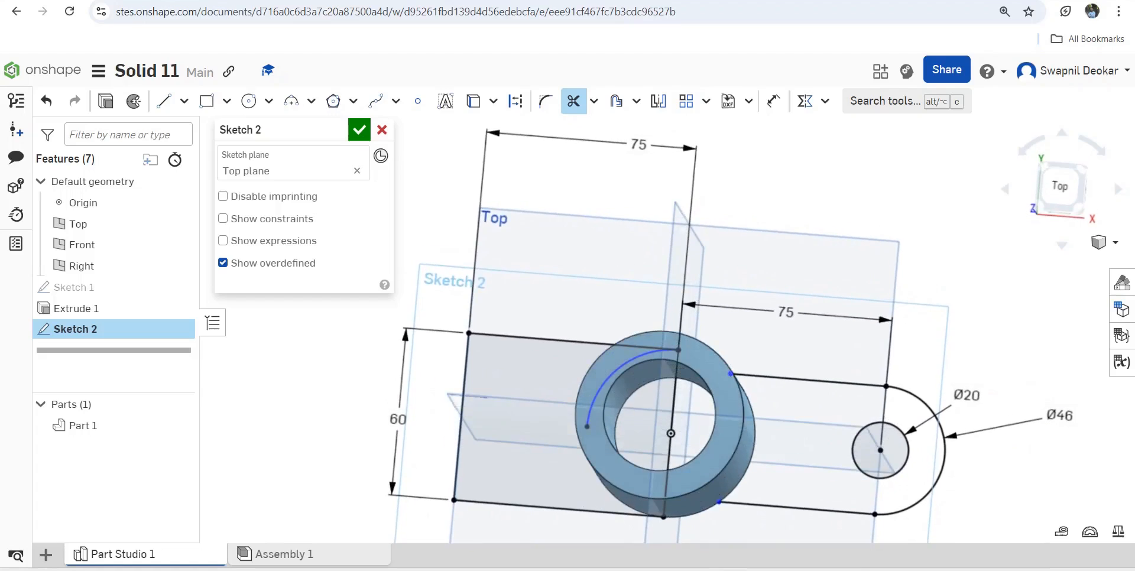
click(615, 369)
right_click(438, 305)
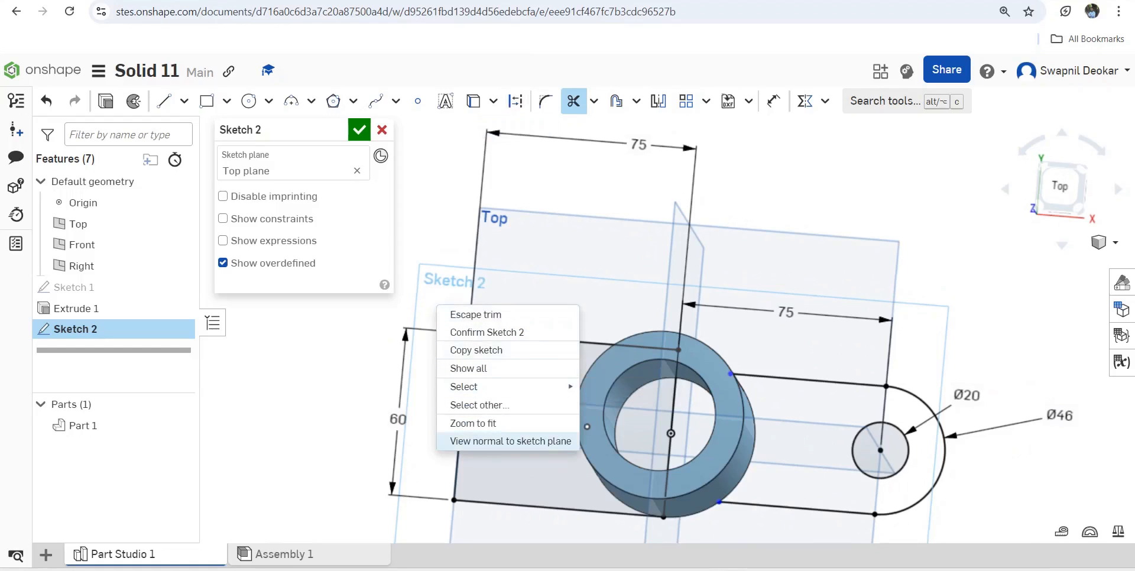
click(508, 440)
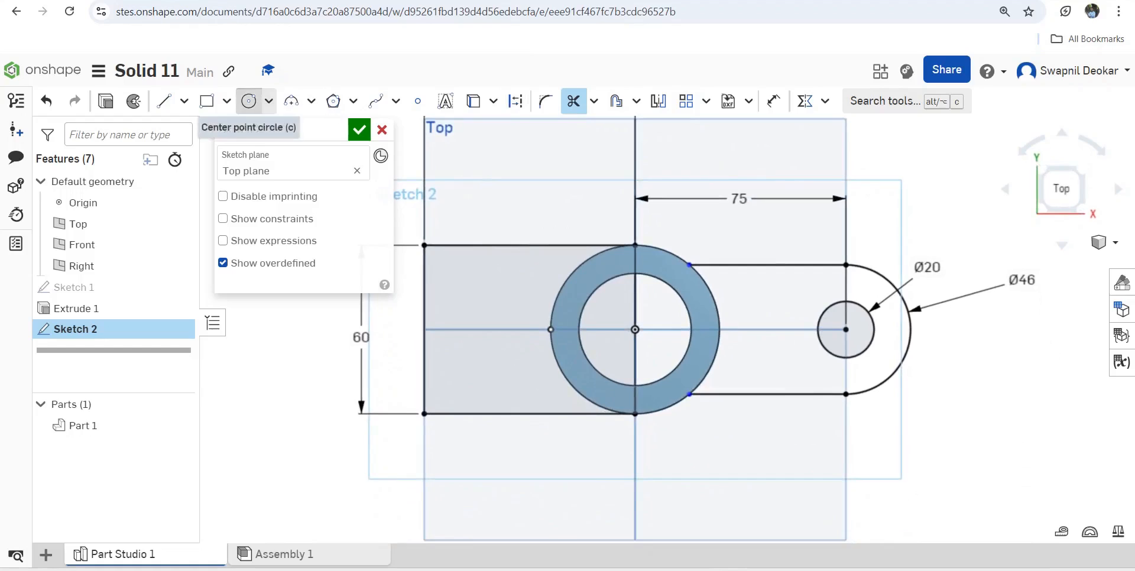
- Draw a 60 mm circle centred on the origin and passing through the rectangle's upper right corner
click(249, 100)
click(634, 329)
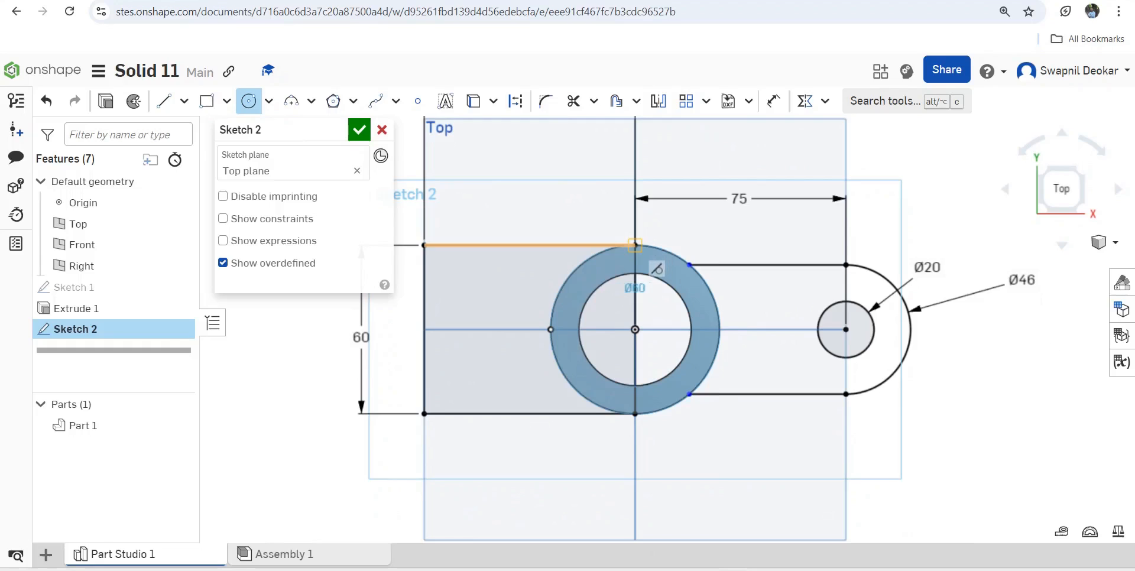
click(636, 246)
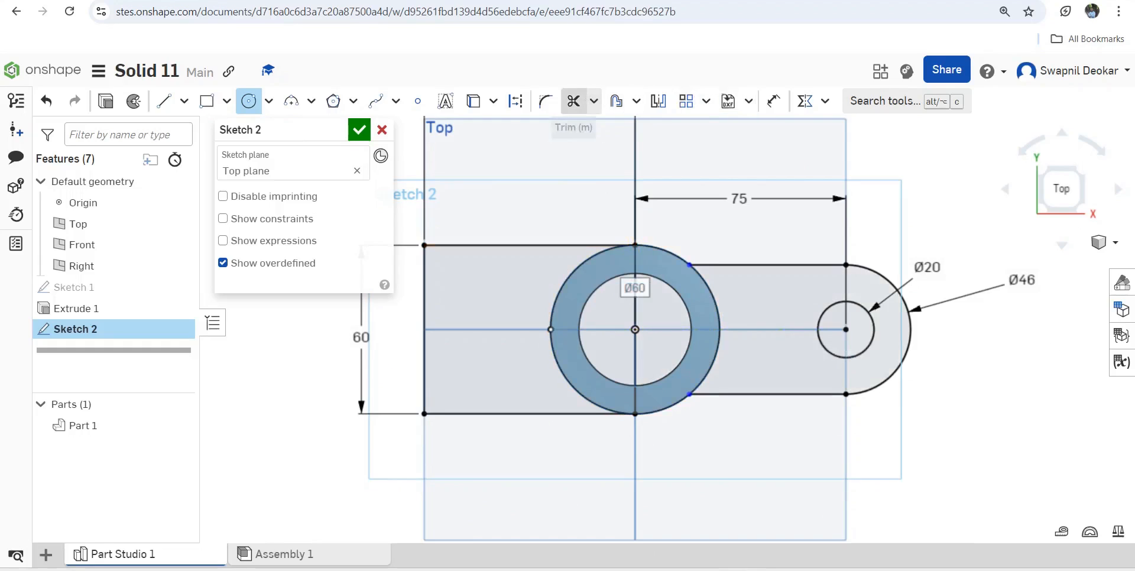
- Trim the new circle's two short arcs between the rectangle's corners and the rounded arm's edges, and finish the sketch
click(573, 101)
drag(667, 245, 653, 283)
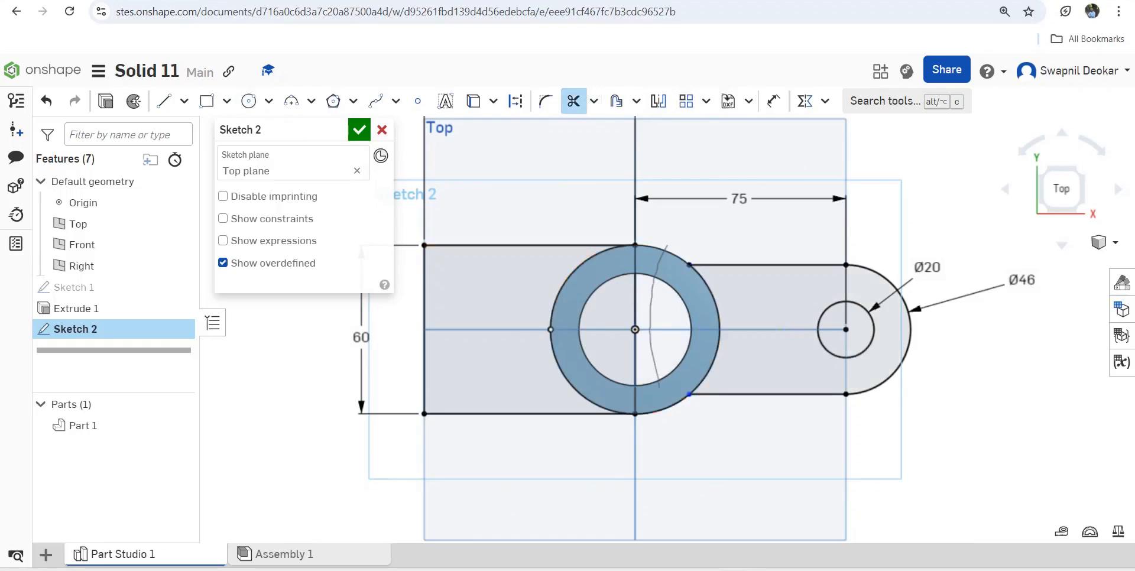
click(573, 101)
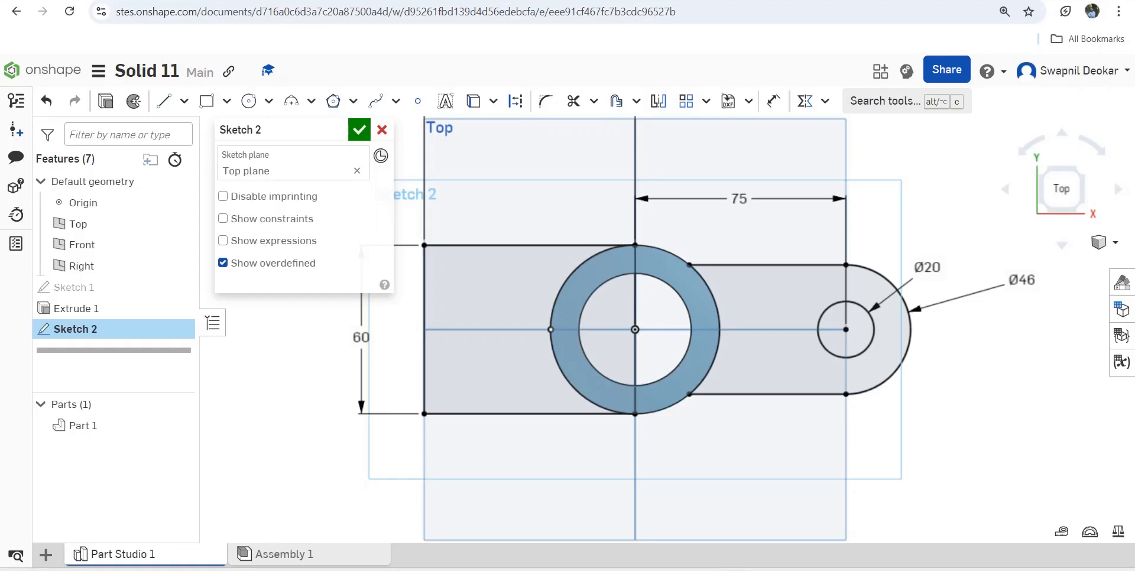
scroll(545, 426, down, 3)
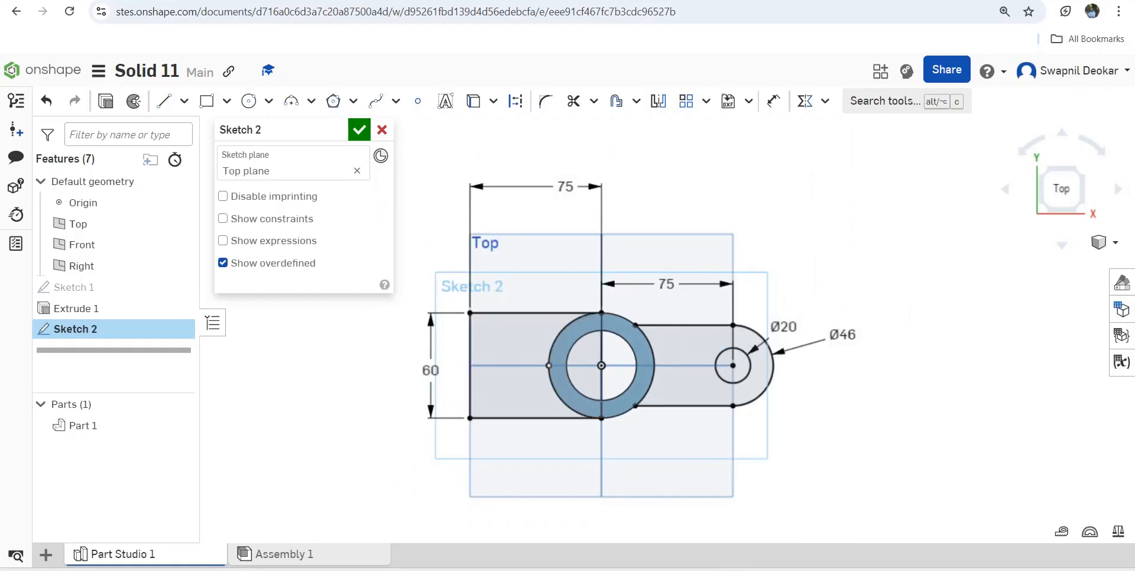
click(358, 130)
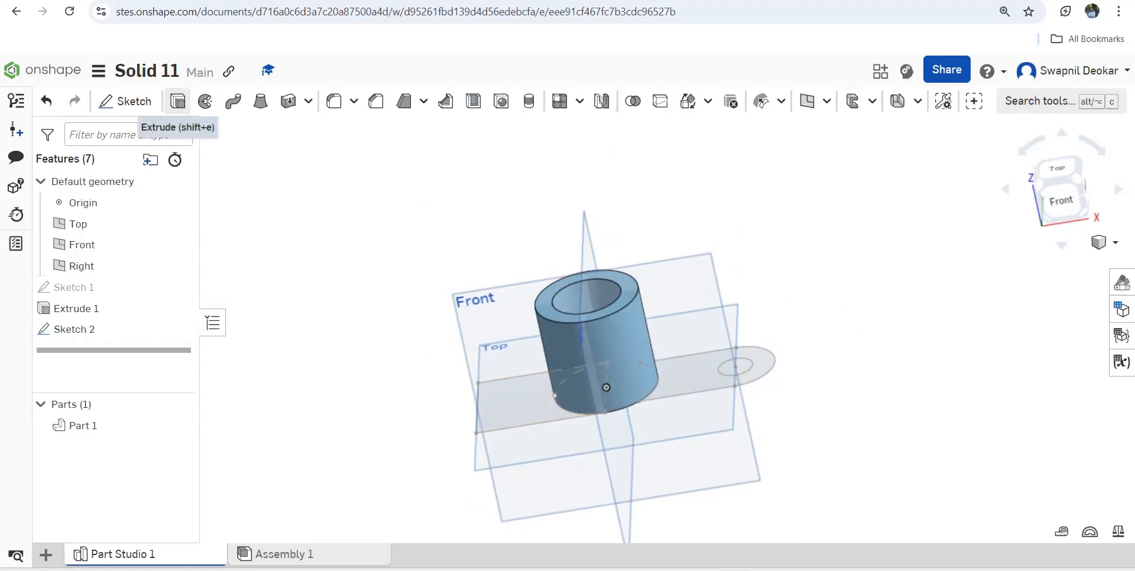
- Check the arm thickness on the PowerPoint slide and extrude the rounded arm's region 15 mm in Onshape, added to the cylinder
click(177, 101)
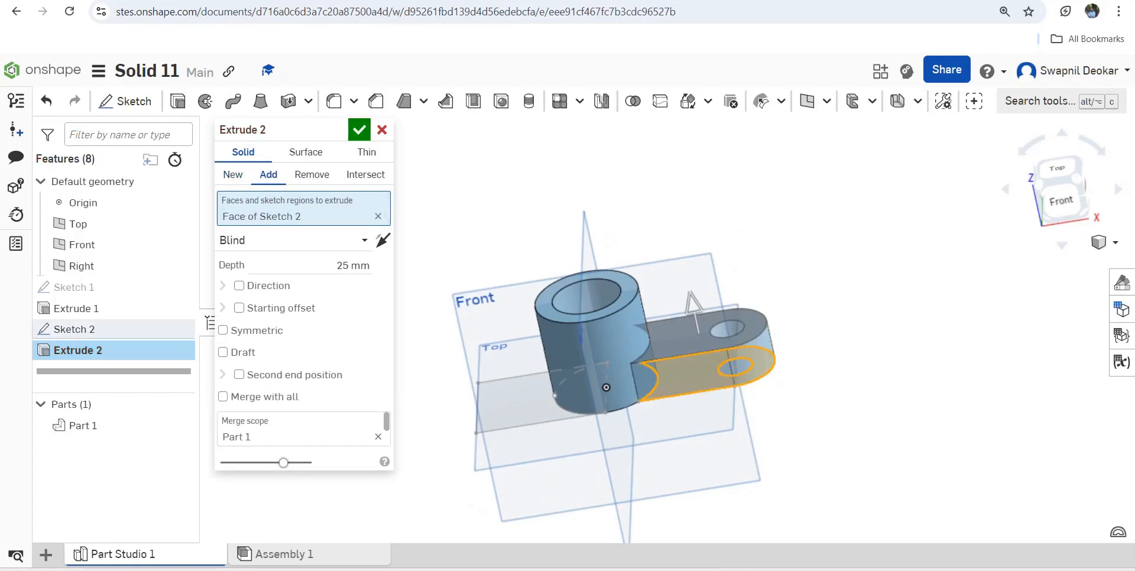
key(alt+Tab)
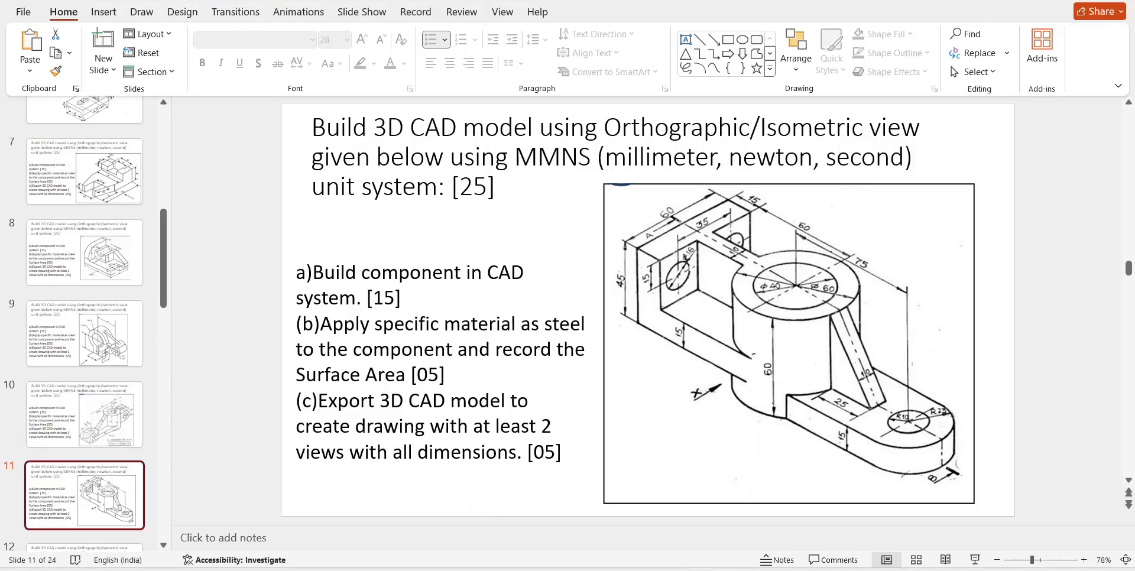
key(alt+Tab)
click(353, 265)
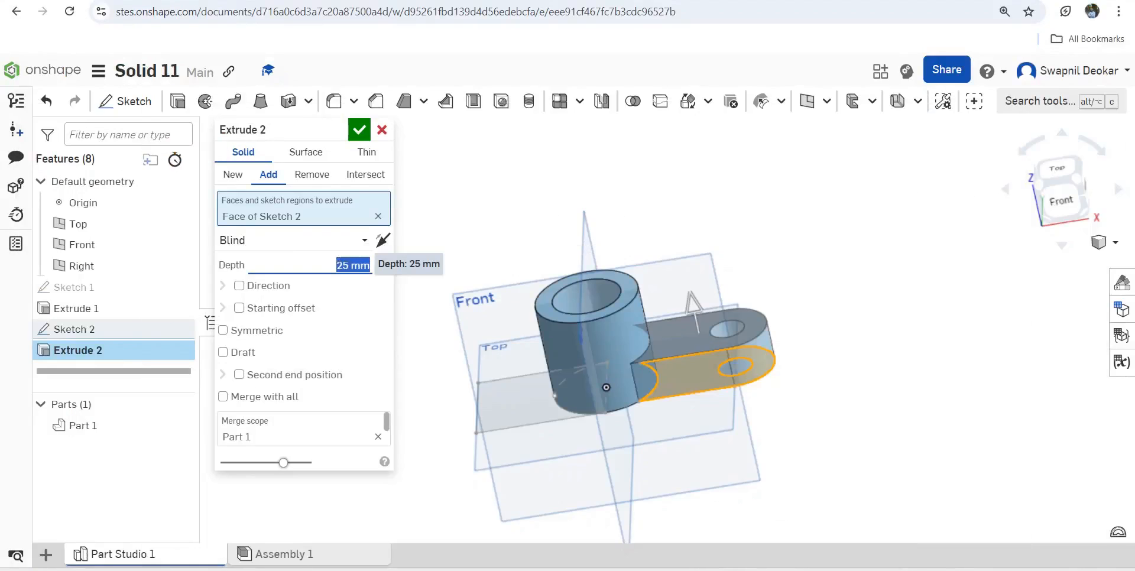
text(15)
key(Return)
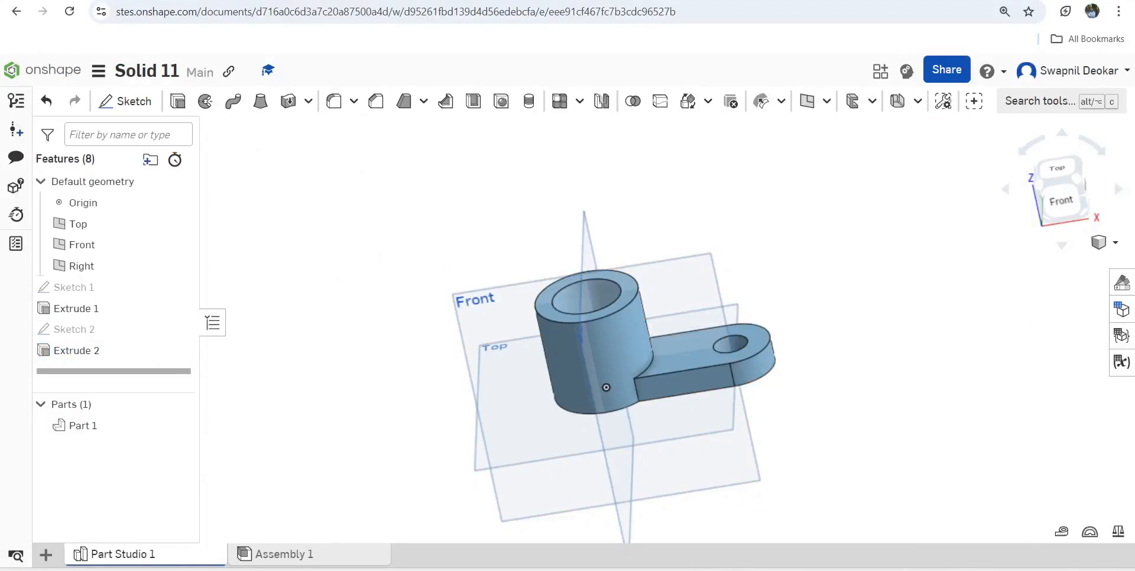
click(177, 101)
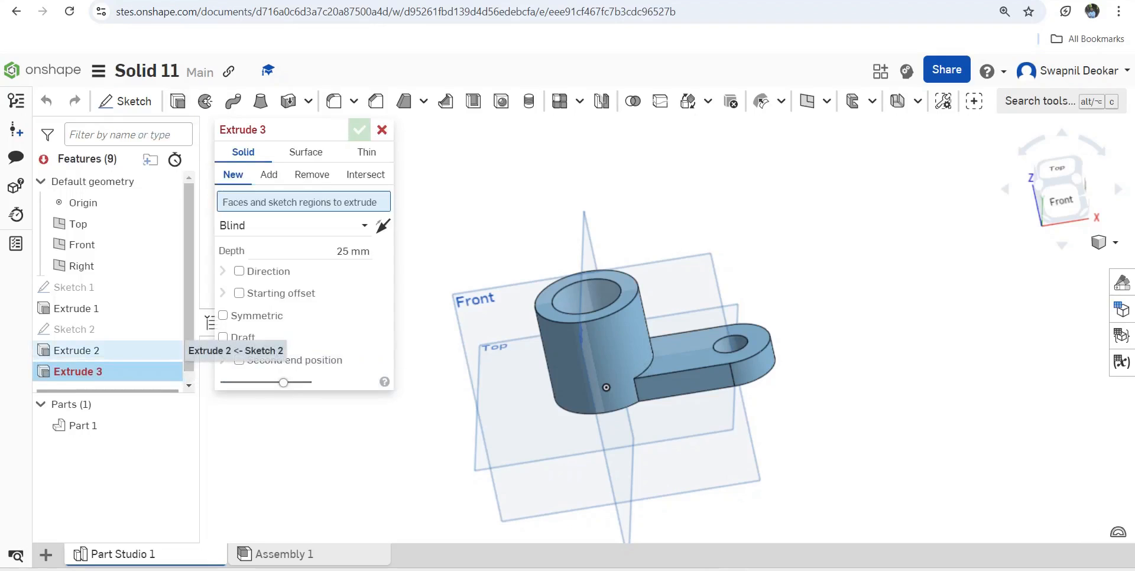
right_drag(668, 295, 567, 401)
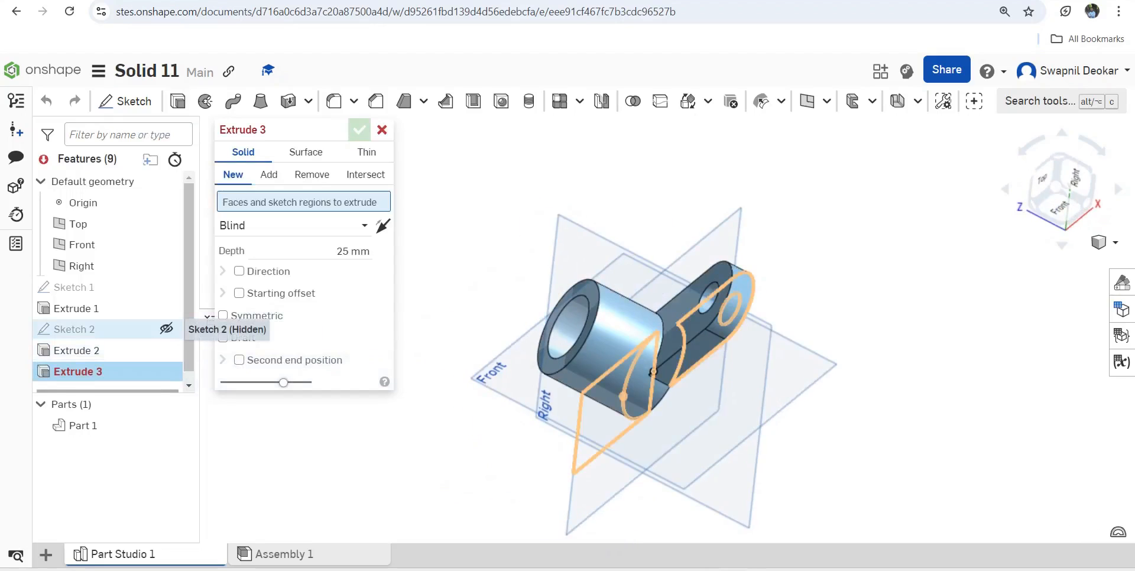
click(75, 329)
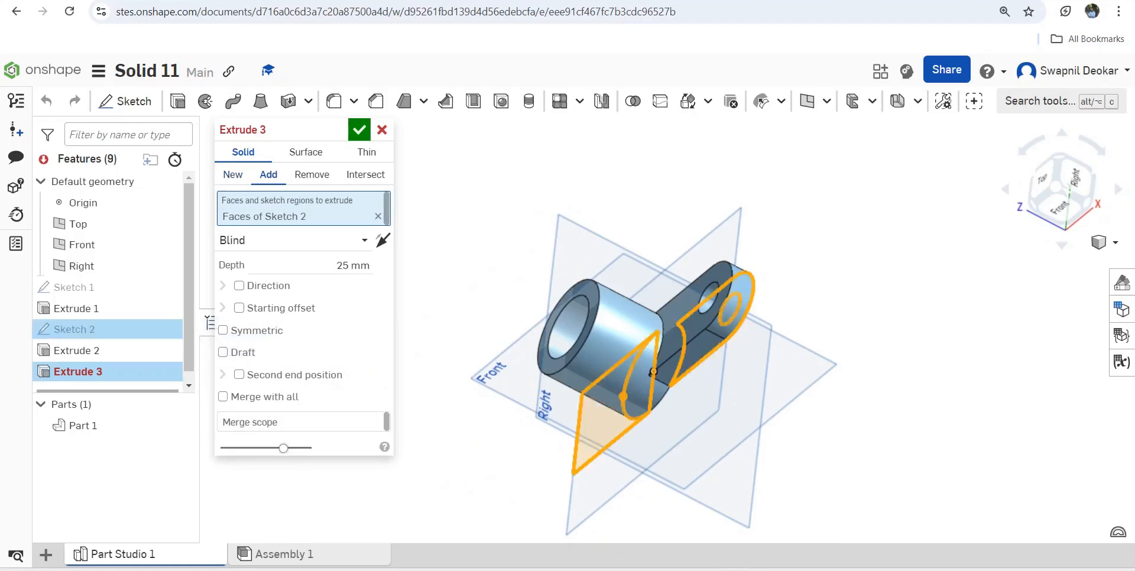
mouse_move(591, 255)
right_down()
mouse_move(609, 384)
mouse_move(641, 308)
mouse_move(626, 295)
mouse_move(641, 301)
right_up()
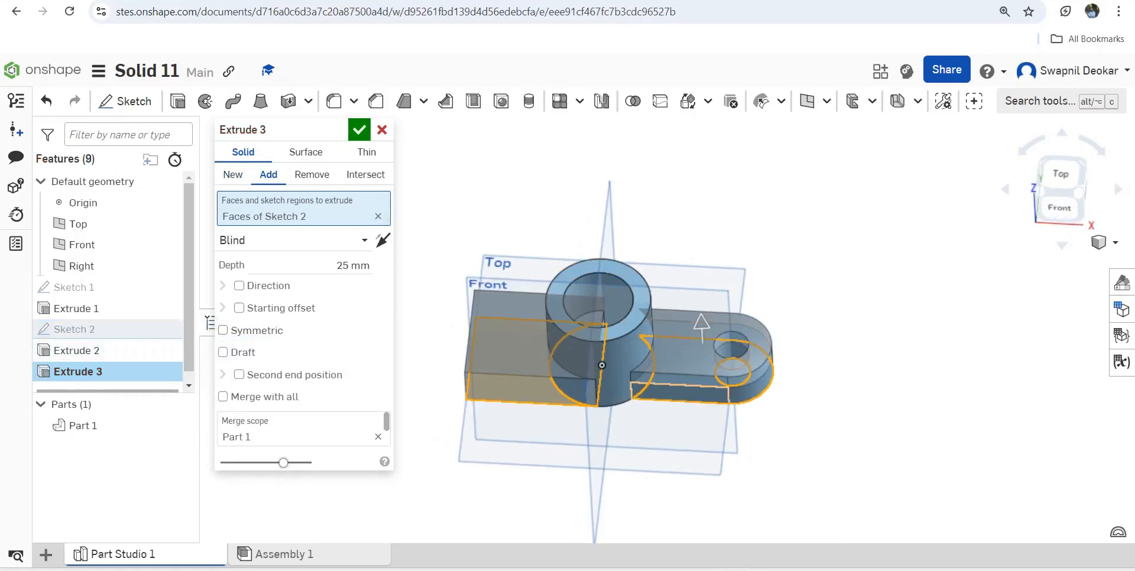
click(680, 393)
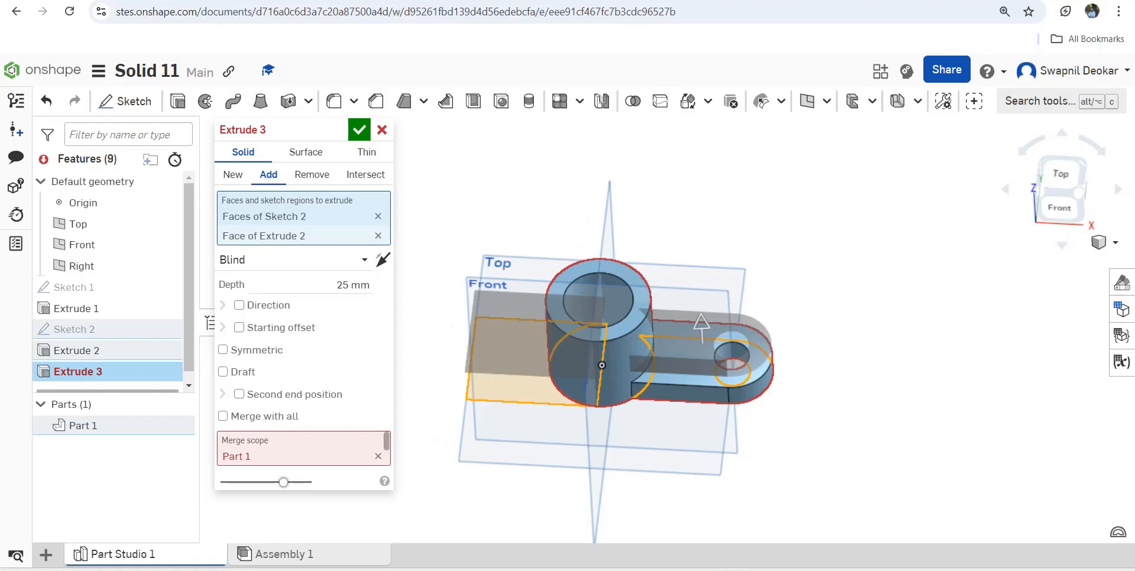
key(ctrl+z)
key(ctrl+z)
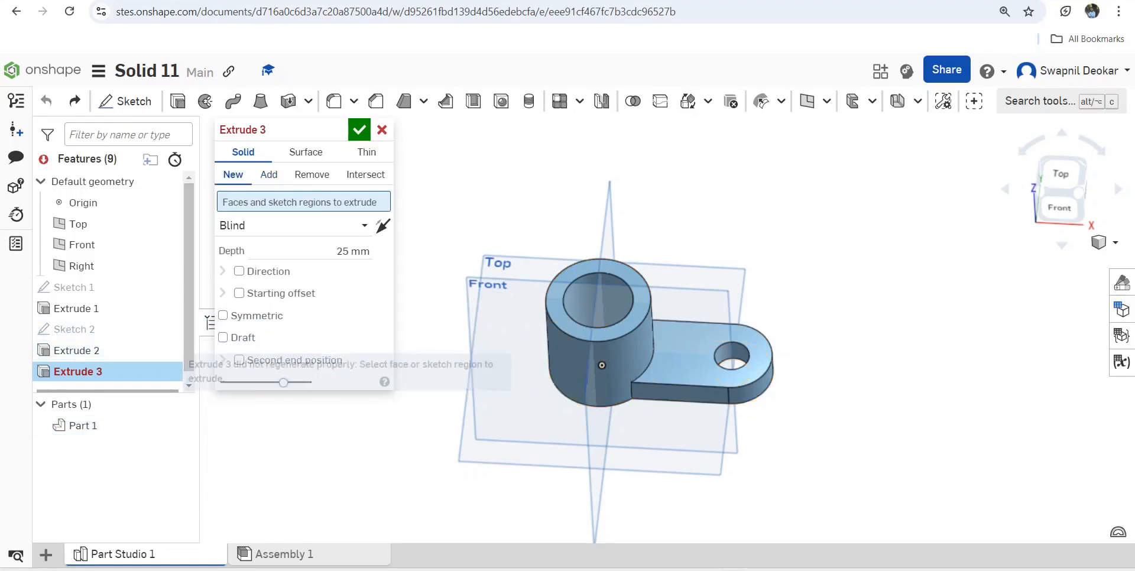
click(382, 130)
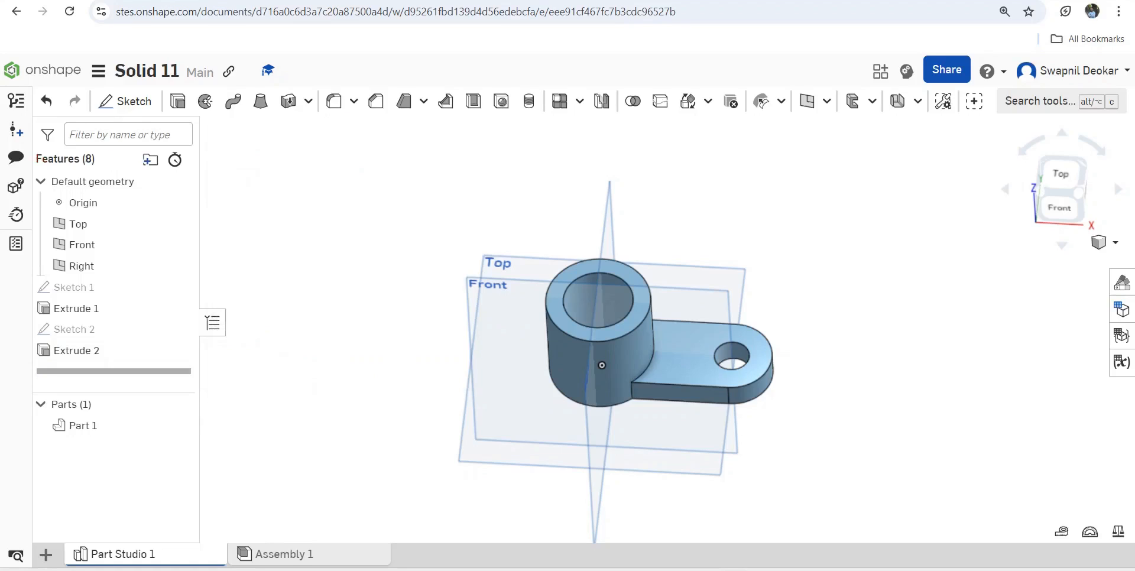
double_click(75, 329)
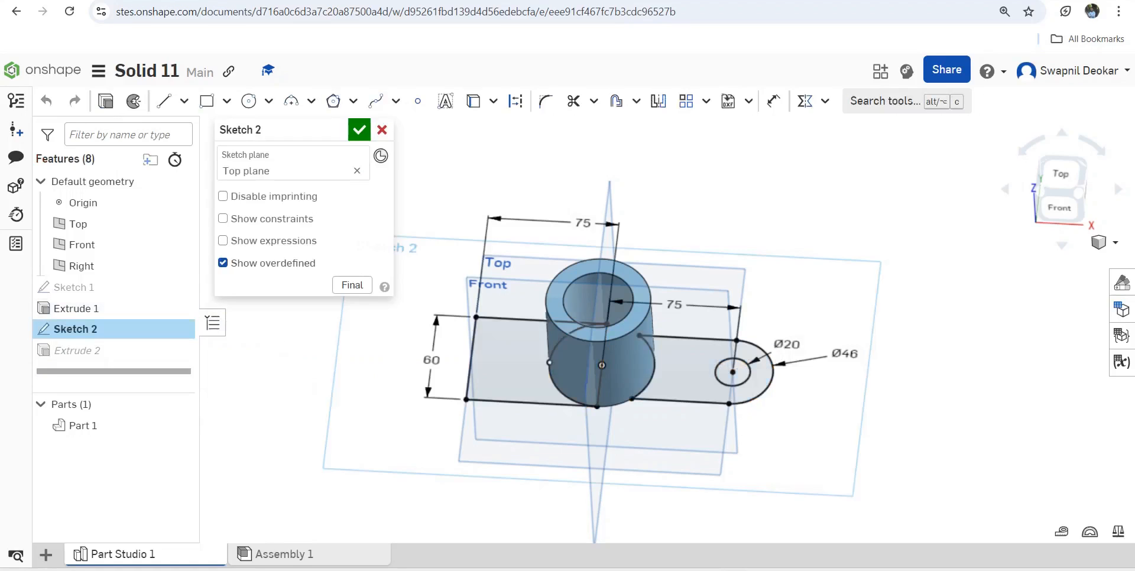
click(359, 129)
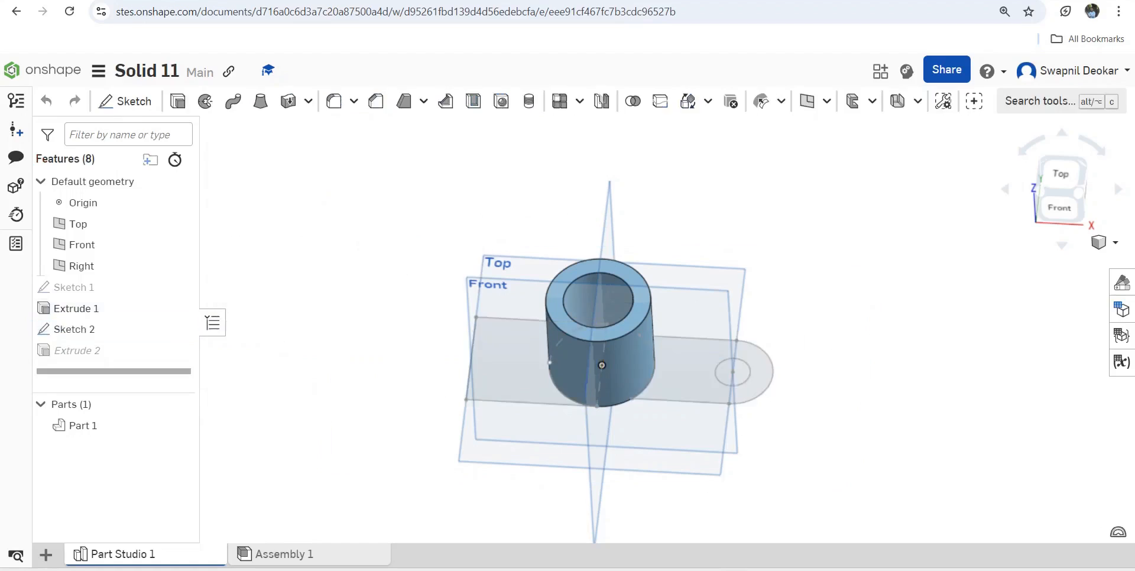
- Show Sketch 2 and set up an added extrusion of the rectangular arm's region with a starting offset
click(178, 101)
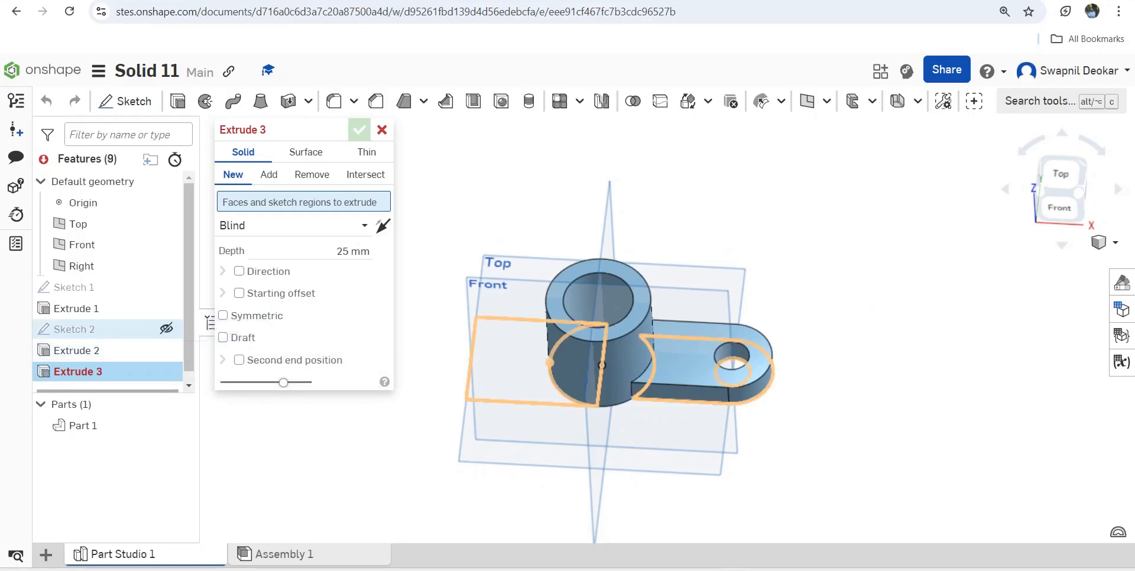
click(166, 328)
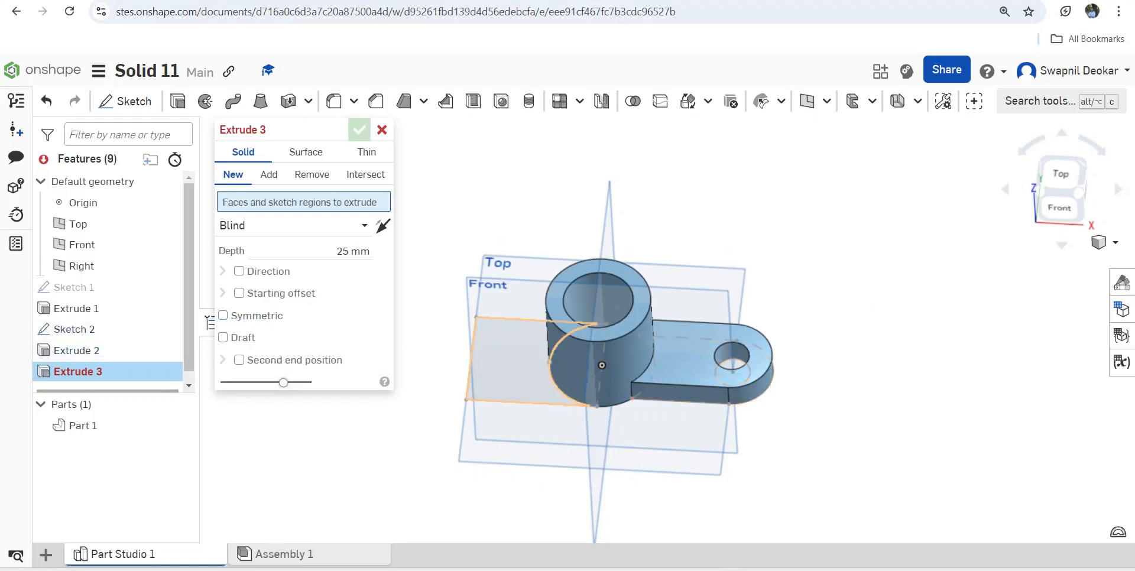
click(508, 363)
right_drag(508, 363, 526, 311)
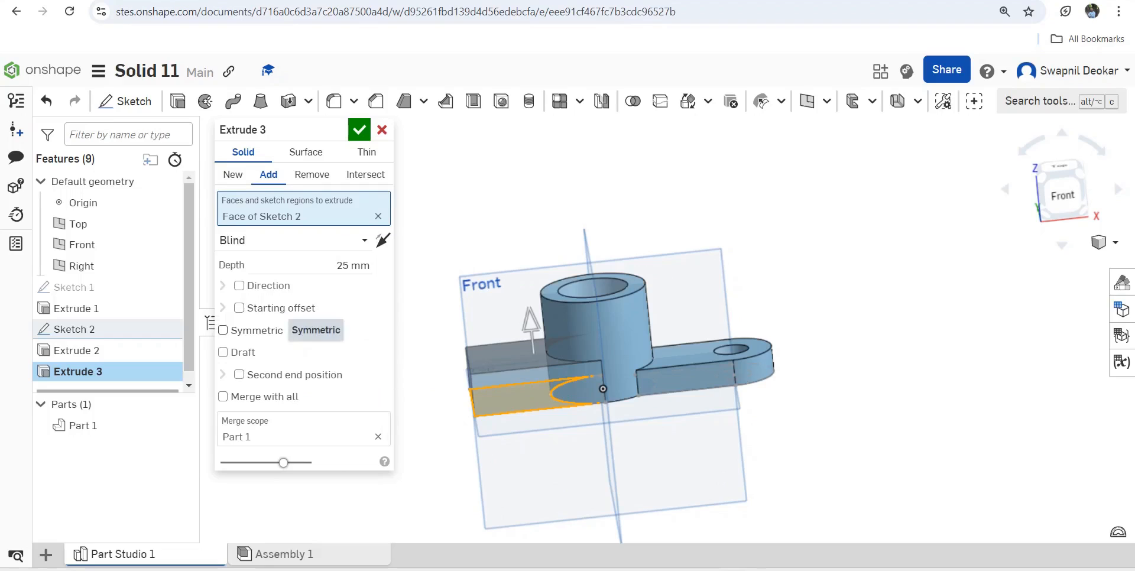
click(239, 307)
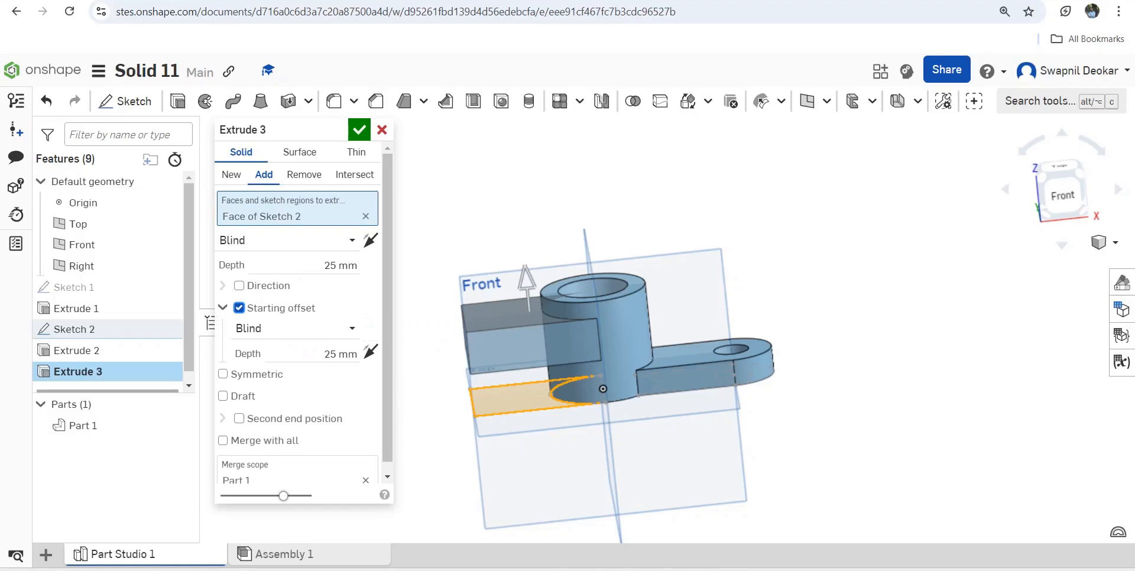
- Check the PowerPoint drawing, set the rectangular arm's extrusion depth and starting offset to 15 mm each in Onshape, and finish the extrusion
key(alt+Tab)
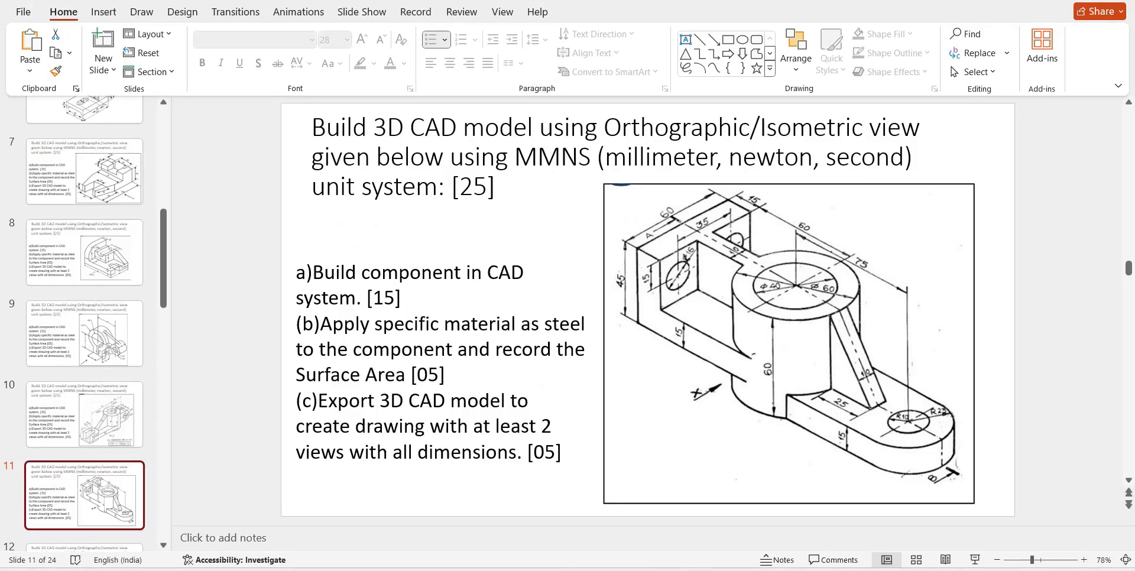
click(733, 520)
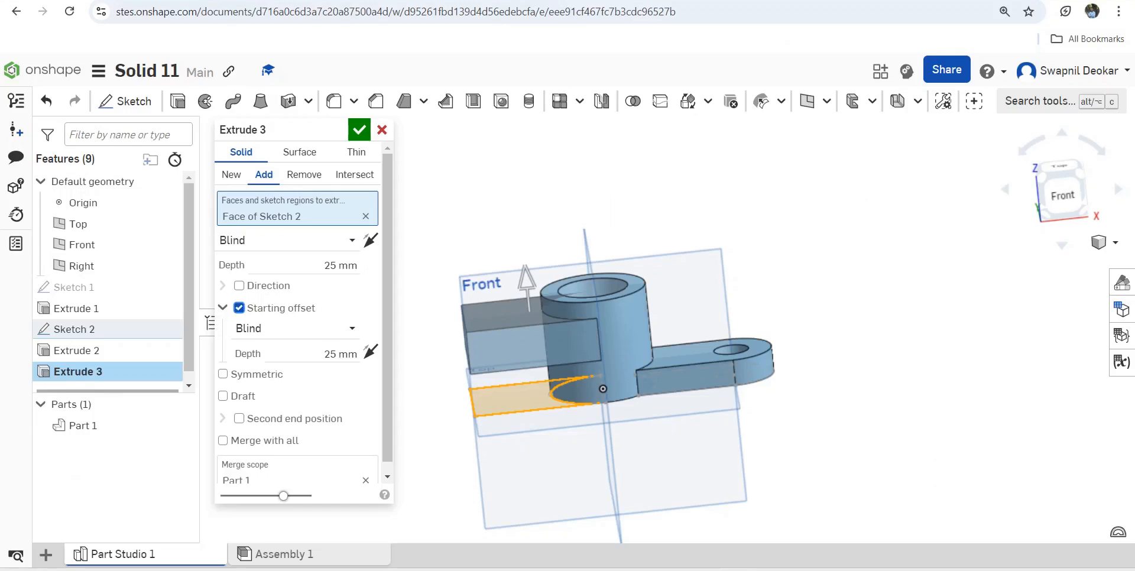
click(340, 265)
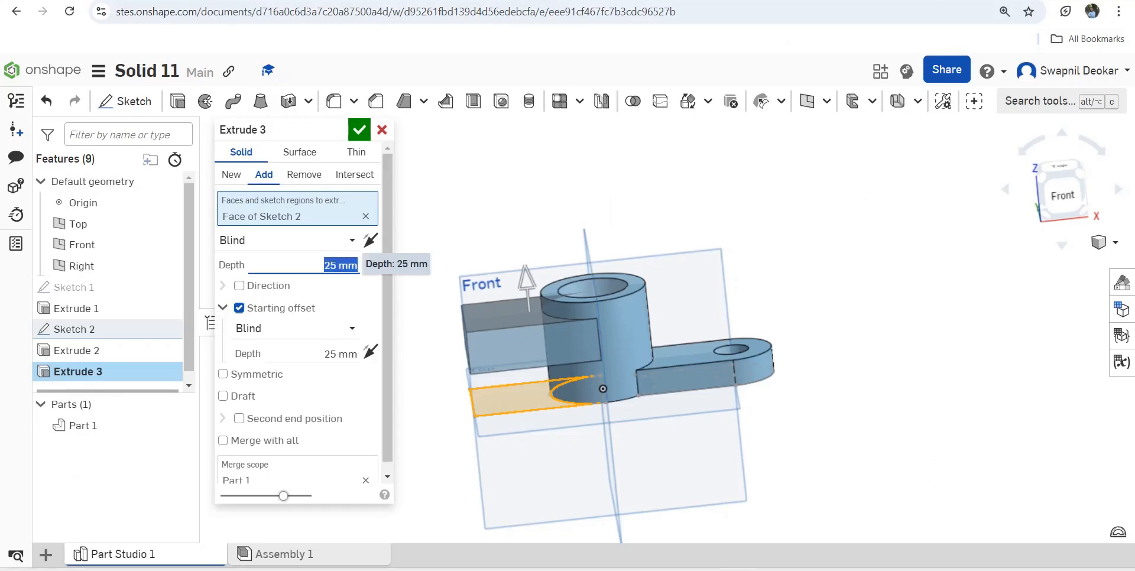
text(15)
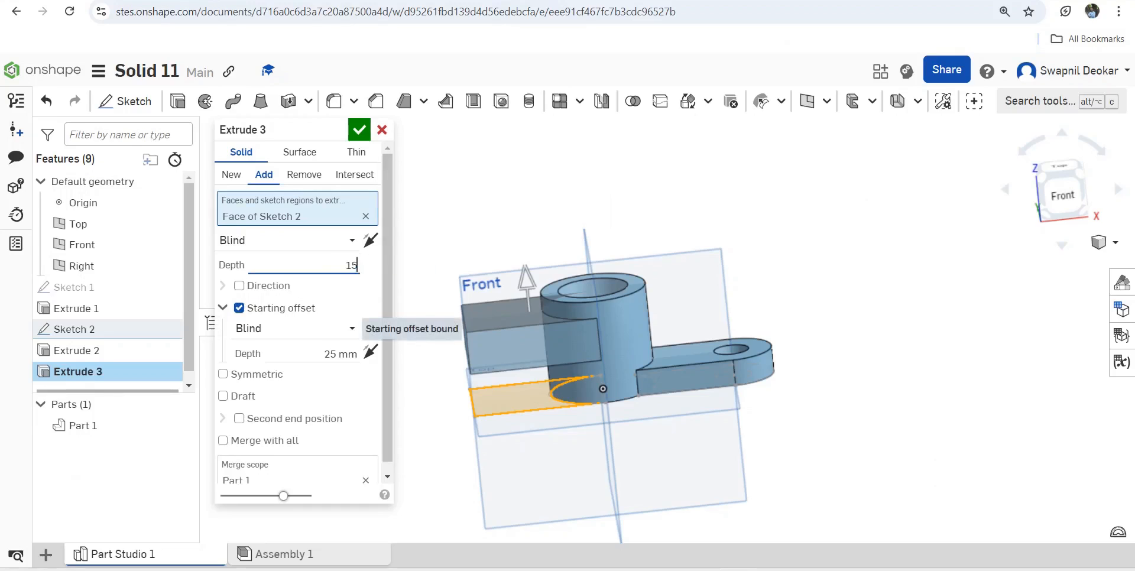
click(342, 353)
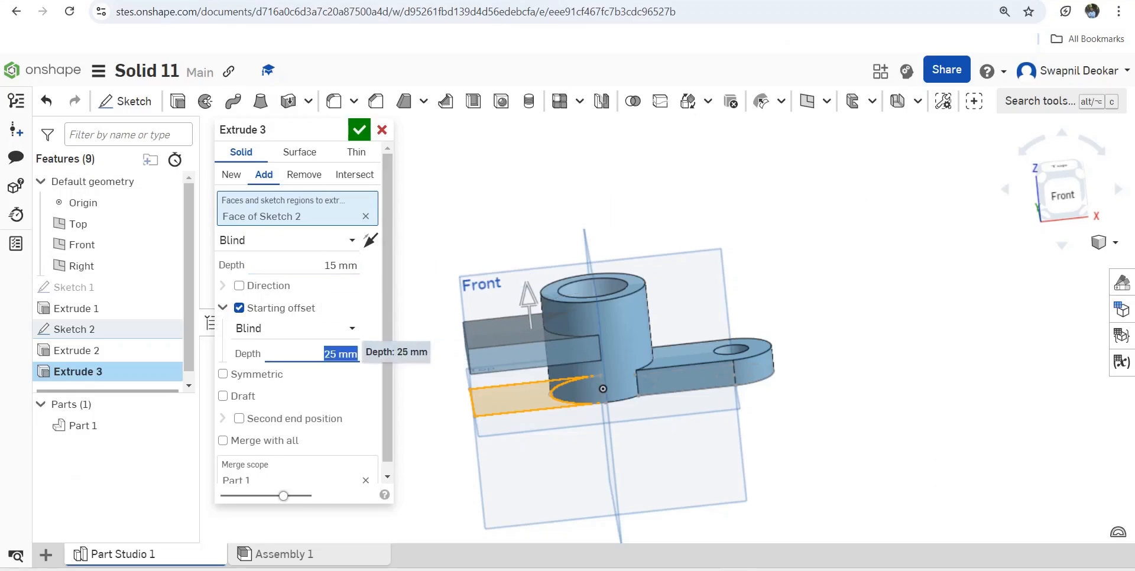
text(15)
key(Return)
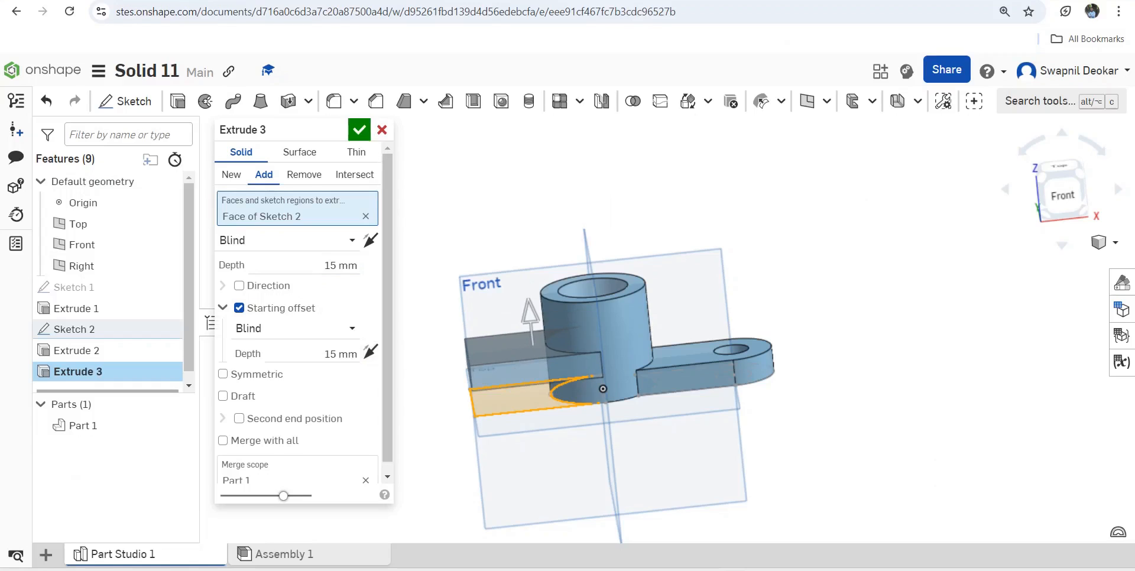
click(360, 129)
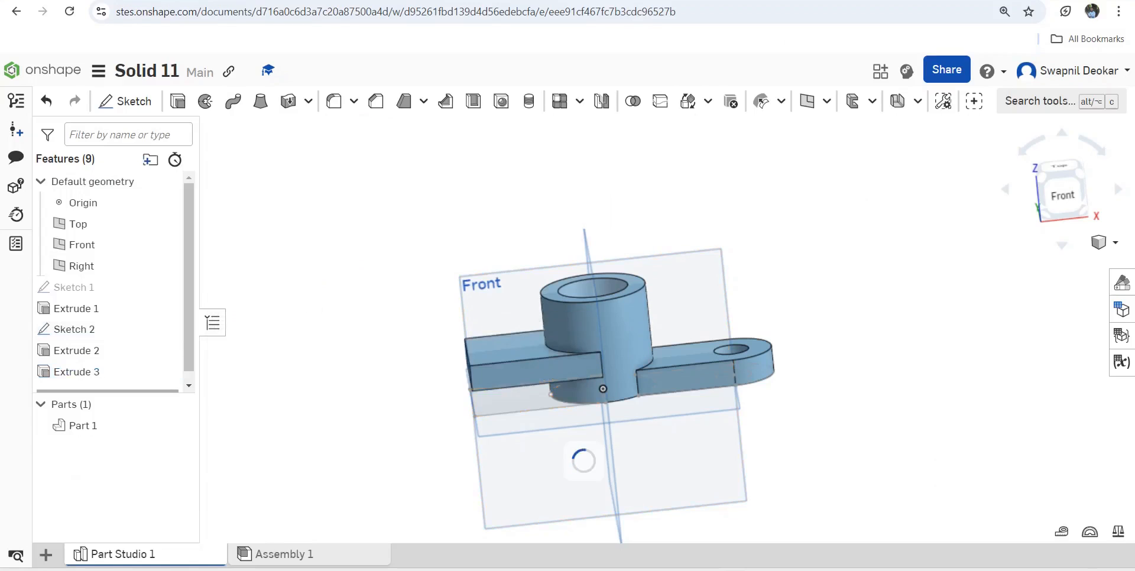
- Start a sketch on the rectangular arm's upper face and view that face straight on
right_drag(473, 248, 466, 307)
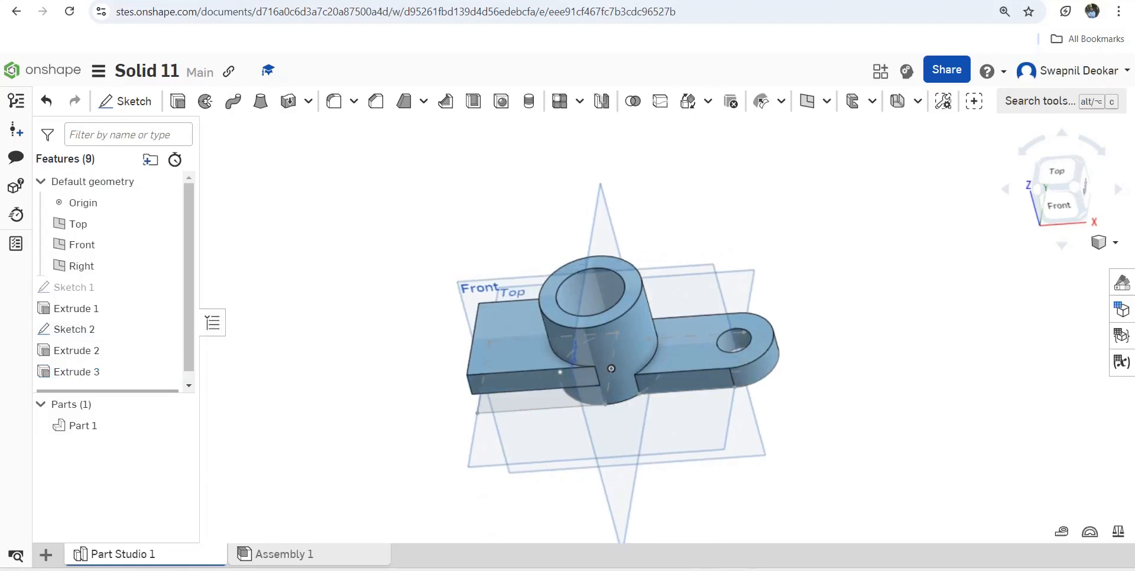
click(125, 101)
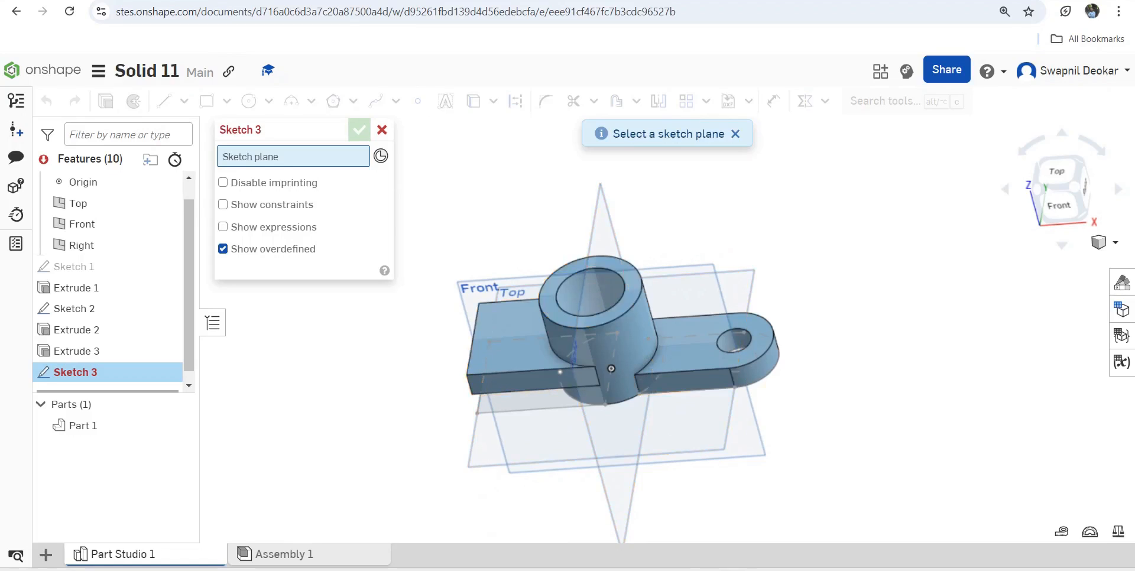
right_click(514, 312)
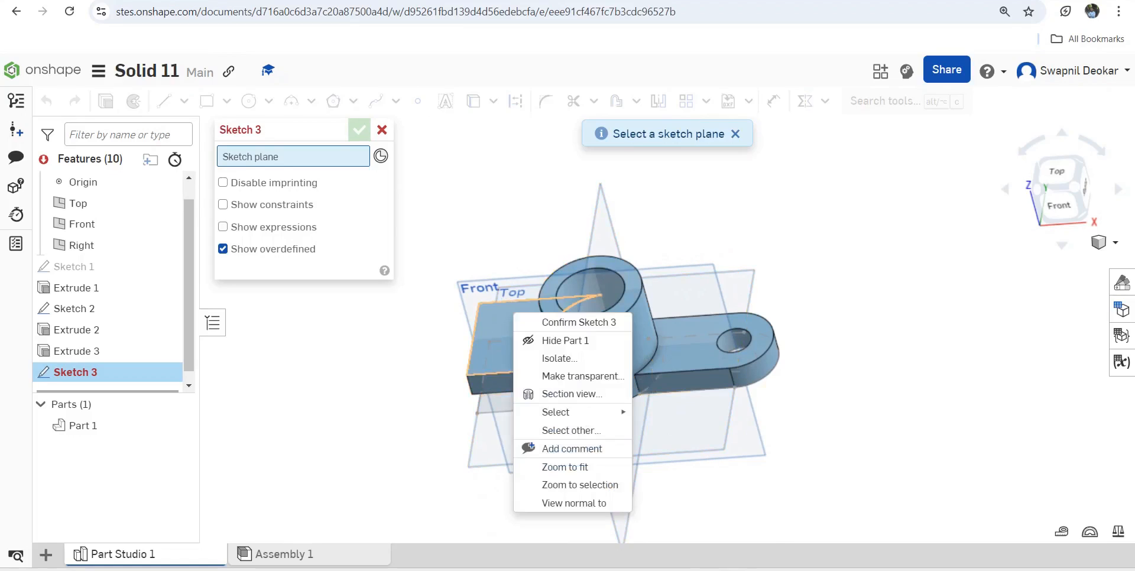
click(571, 502)
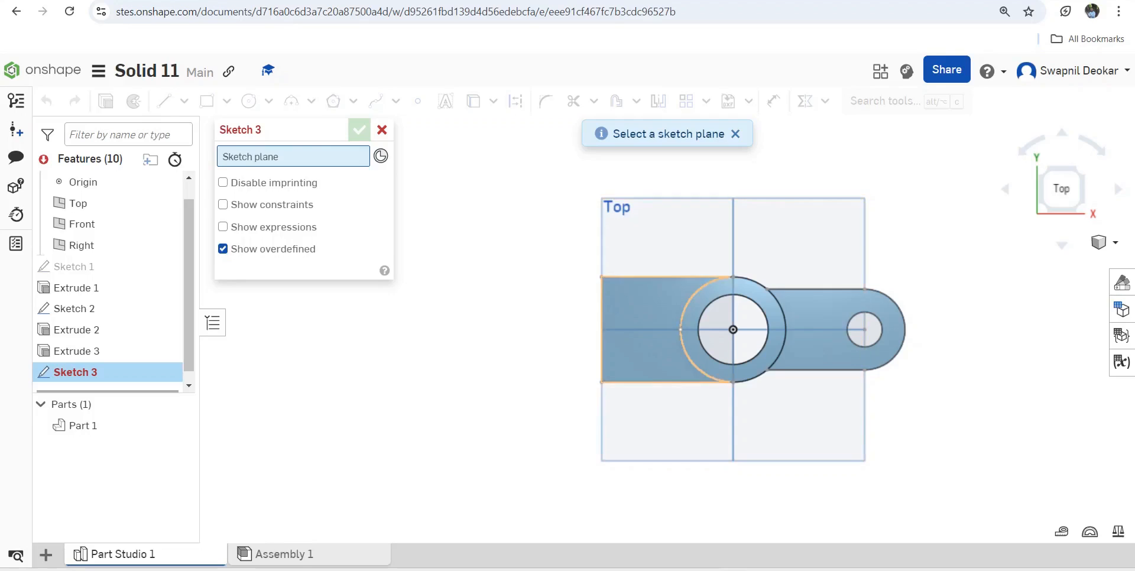
click(642, 353)
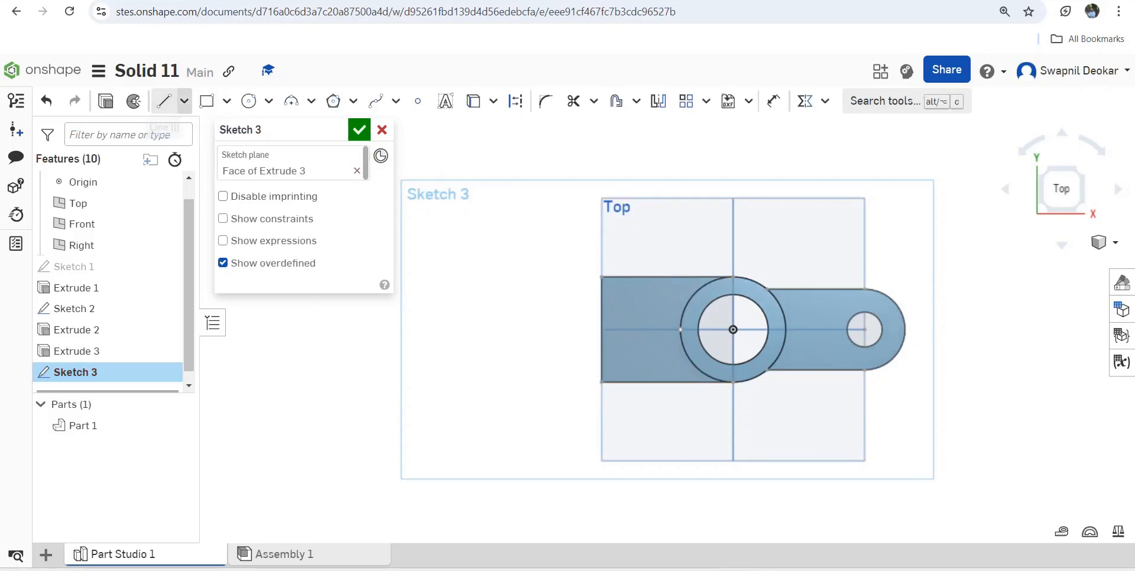
- Sketch a corner rectangle about 14 mm wide across the arm's full 60 mm width at its outer end
click(206, 100)
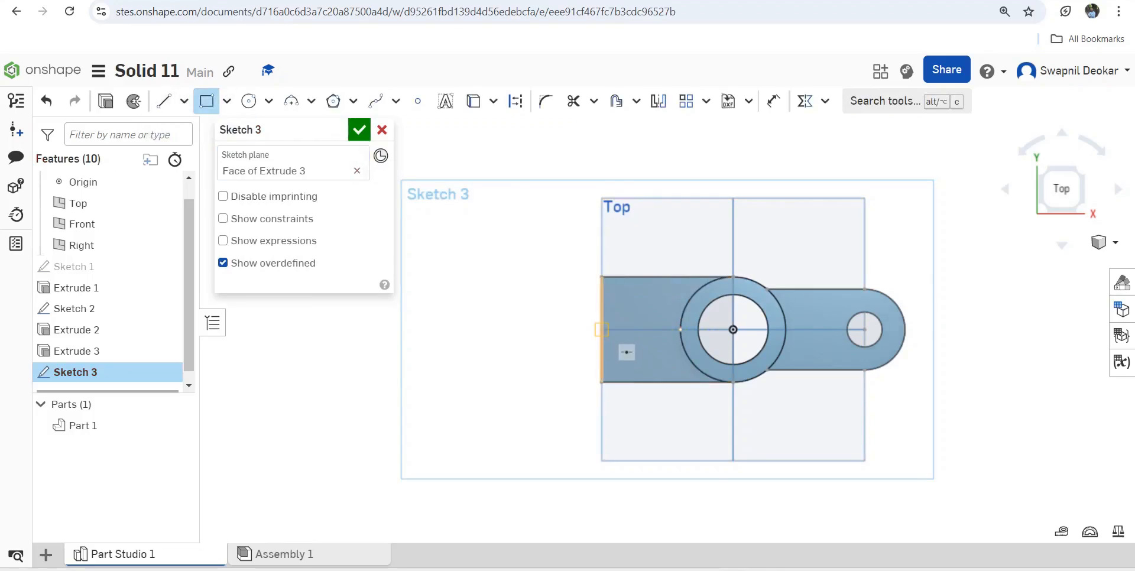
click(601, 277)
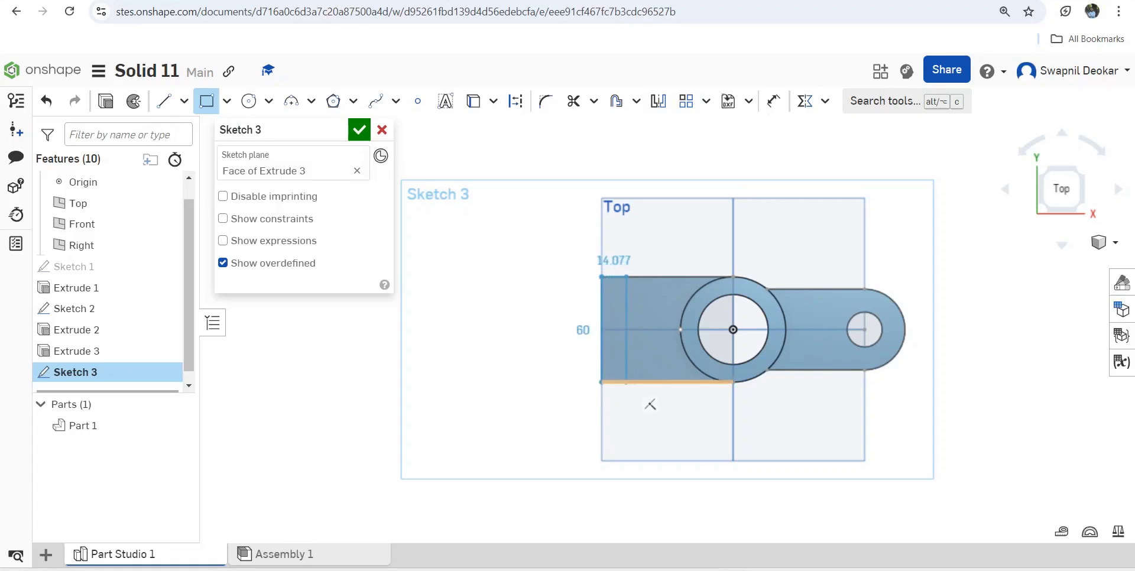
click(626, 381)
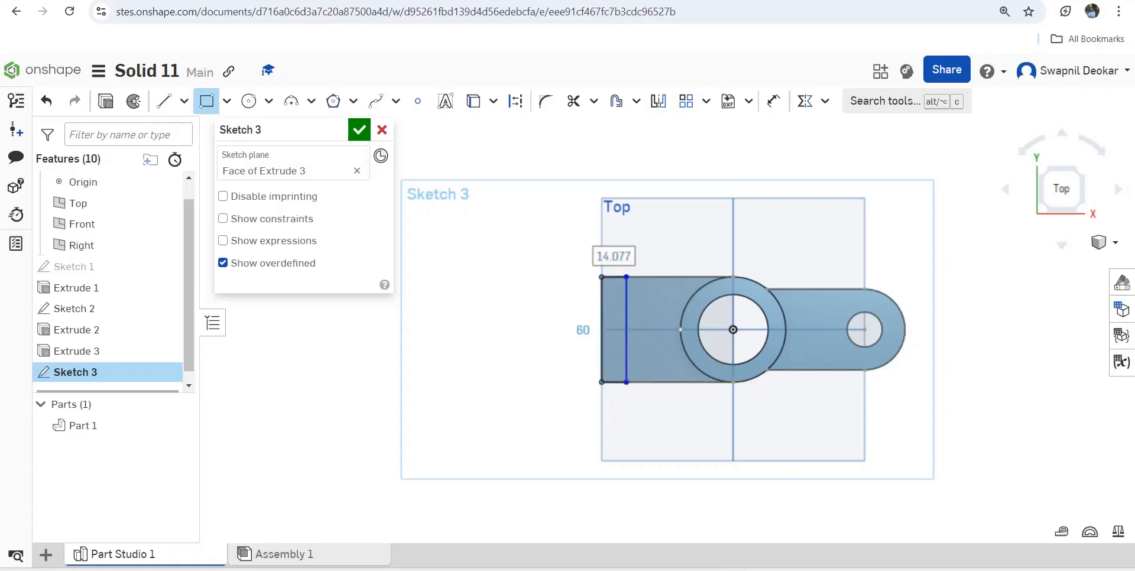
- Sketch a second rectangle about 51 by 17 mm along the arm's centre line, from the end rectangle into the cylinder's bore
click(206, 100)
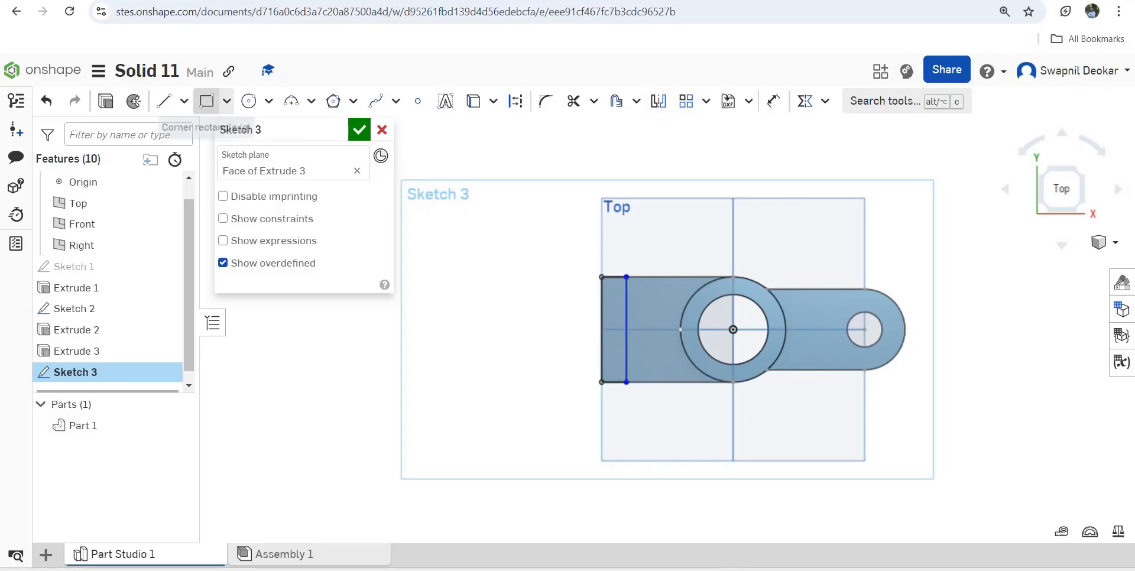
click(206, 101)
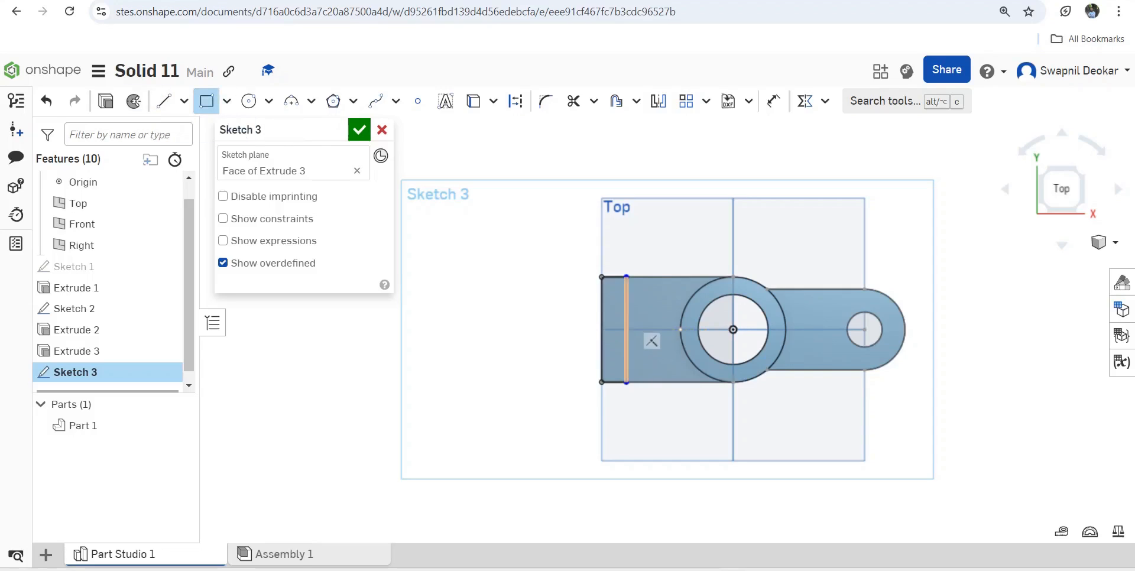
click(615, 314)
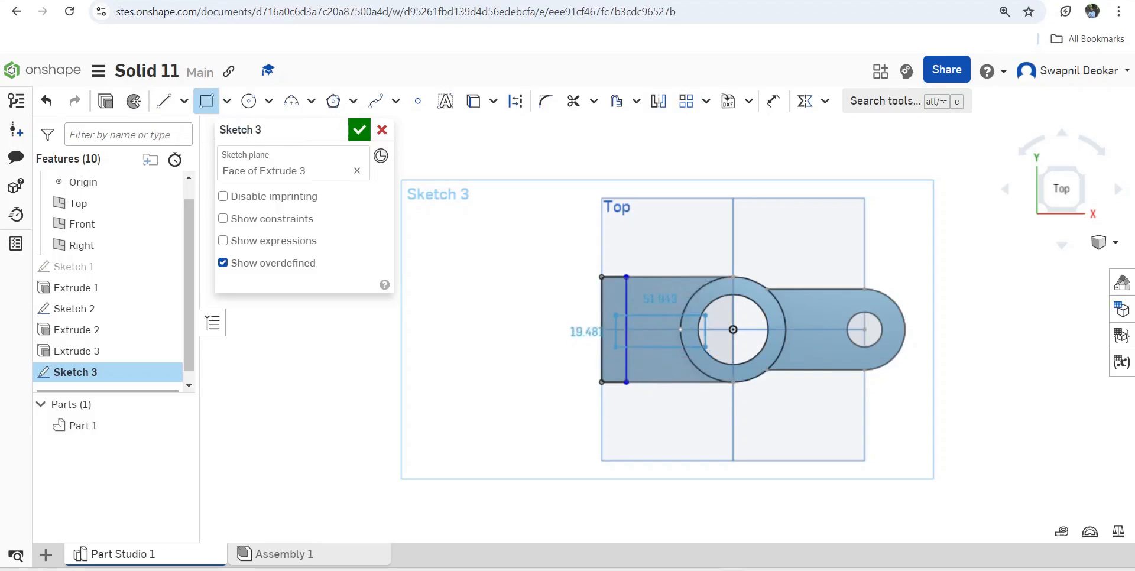
click(704, 343)
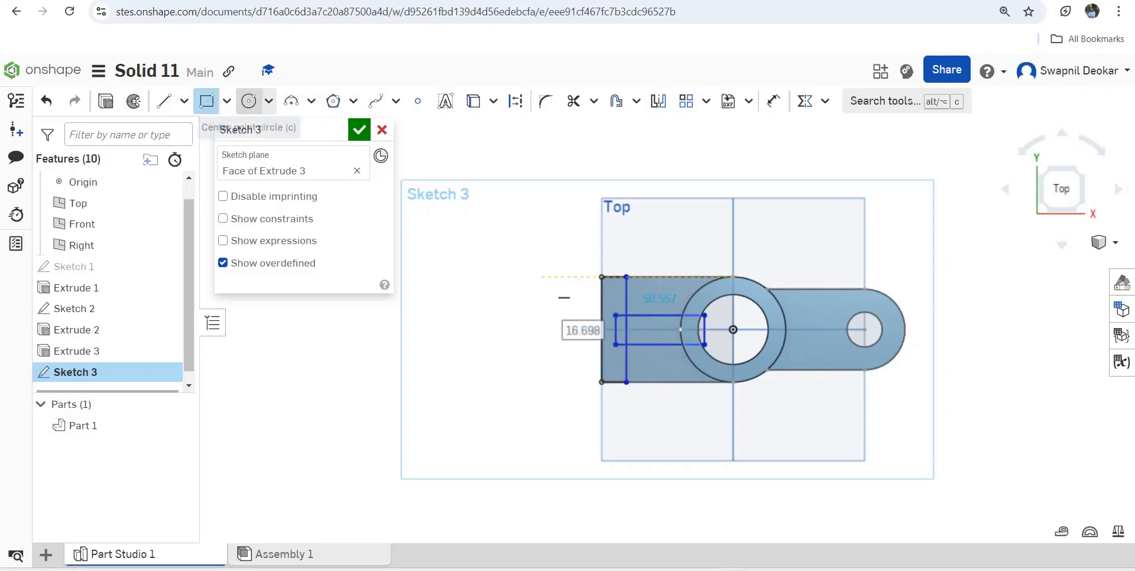
- Sketch a circle centred on the cylinder's axis and set its diameter to 60 mm
click(249, 101)
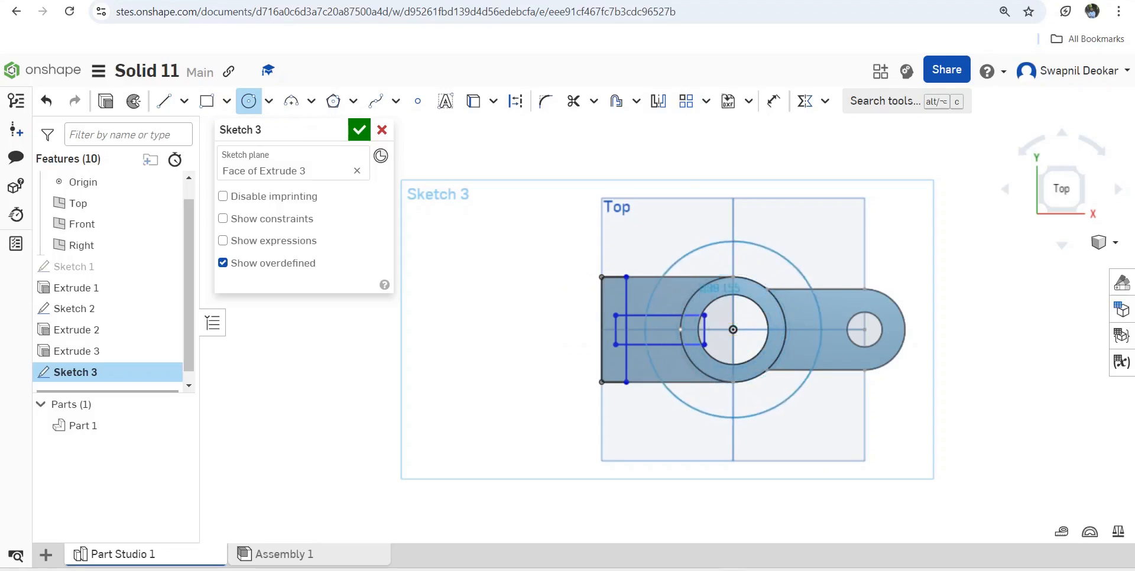
click(703, 241)
click(773, 101)
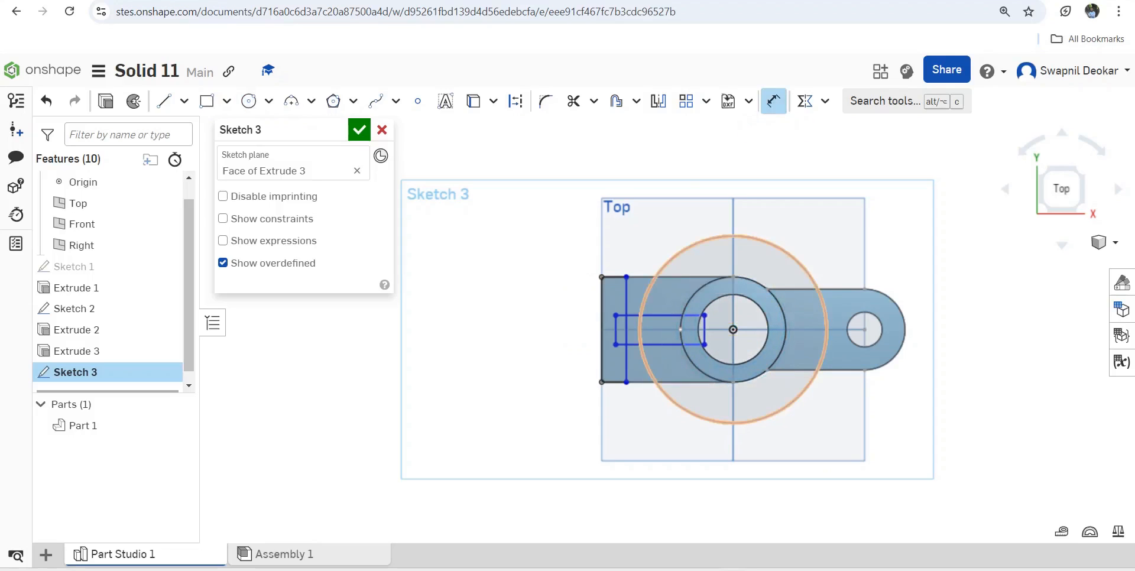
click(696, 239)
click(684, 213)
text(6)
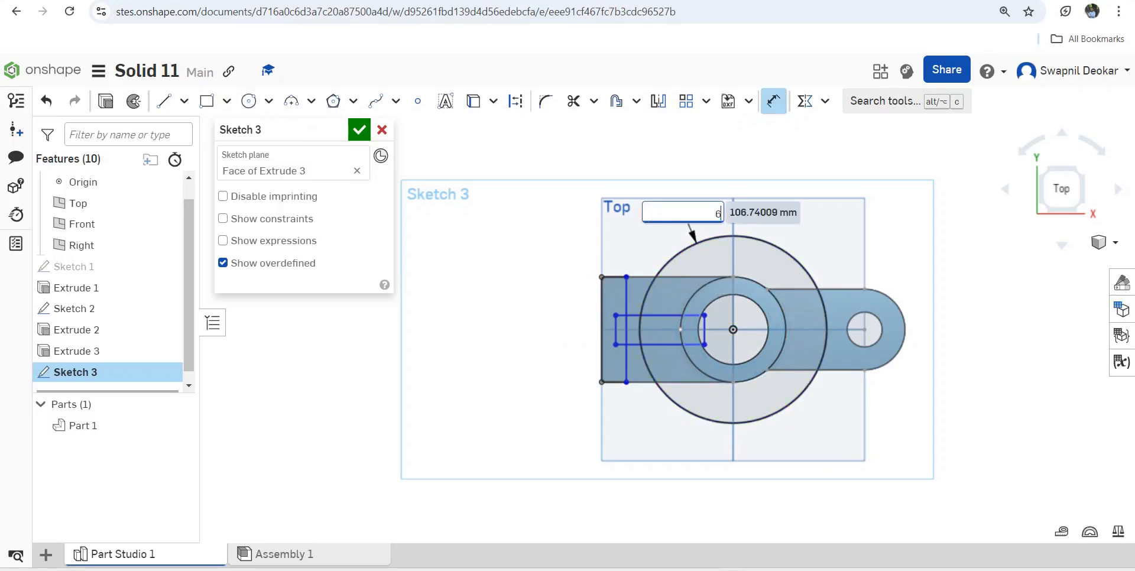
text(0)
key(Return)
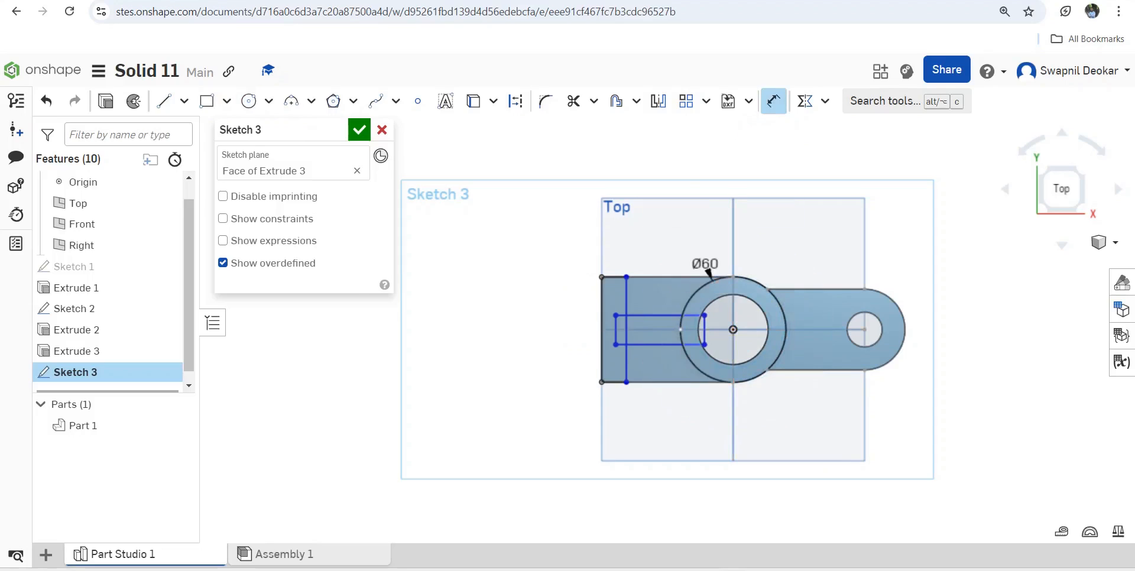
- Set the narrow middle rectangle's height to 10 mm
scroll(654, 354, up, 3)
scroll(654, 354, up, 3)
click(651, 332)
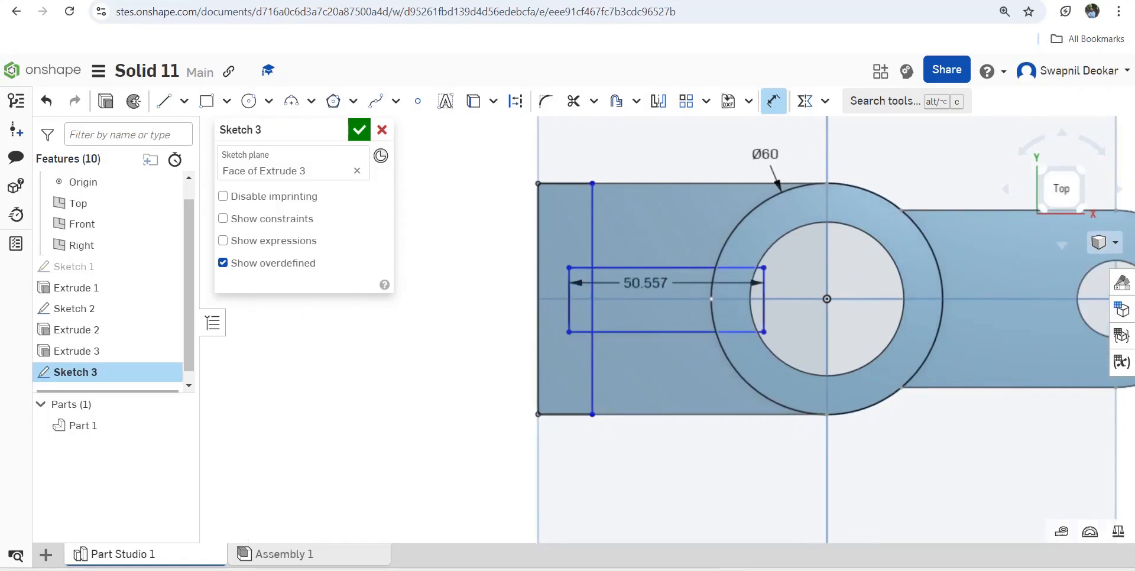
click(643, 267)
click(644, 296)
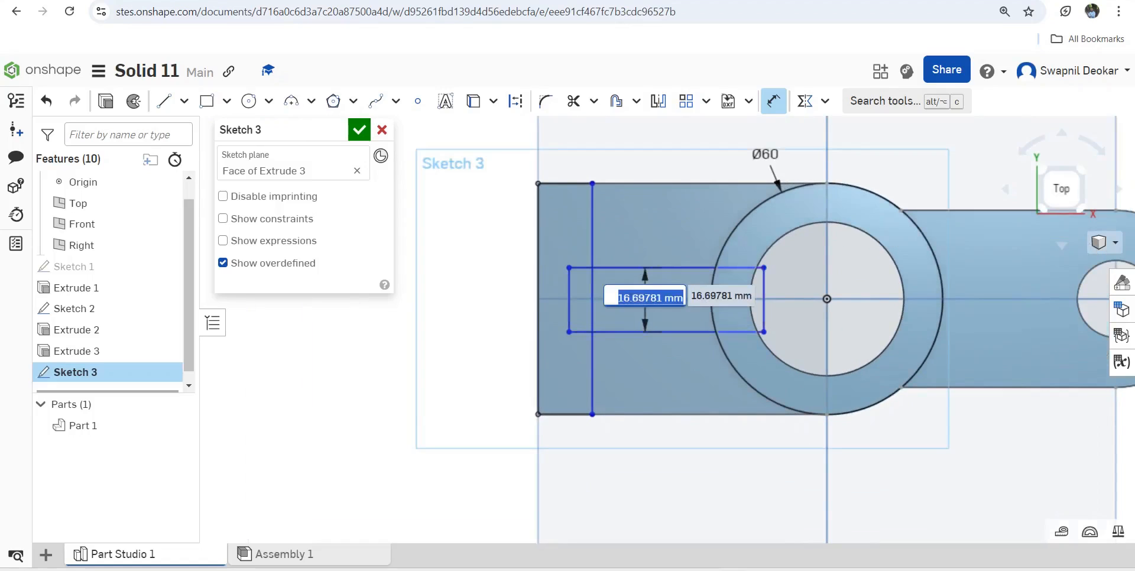
text(10)
key(Return)
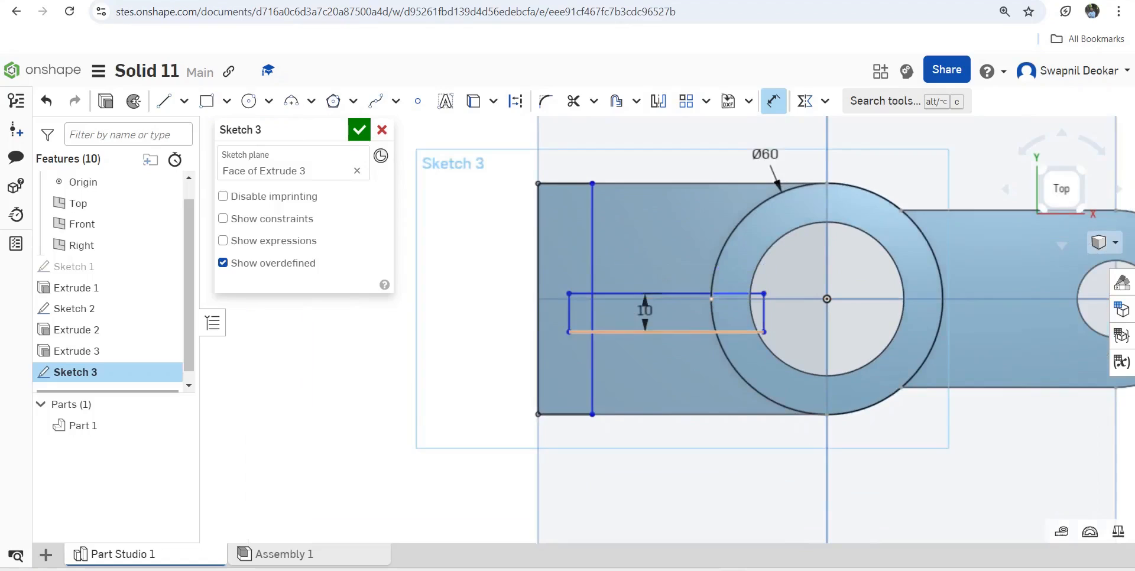
- Set the distance from the middle rectangle's lower edge to the horizontal centre line to 5 mm
click(728, 332)
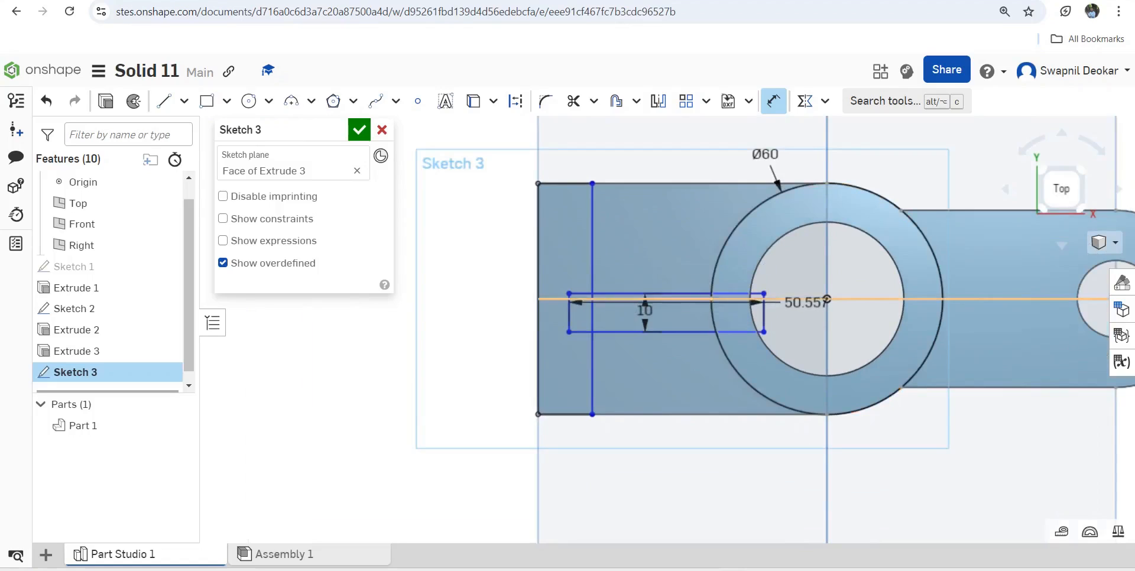
click(806, 299)
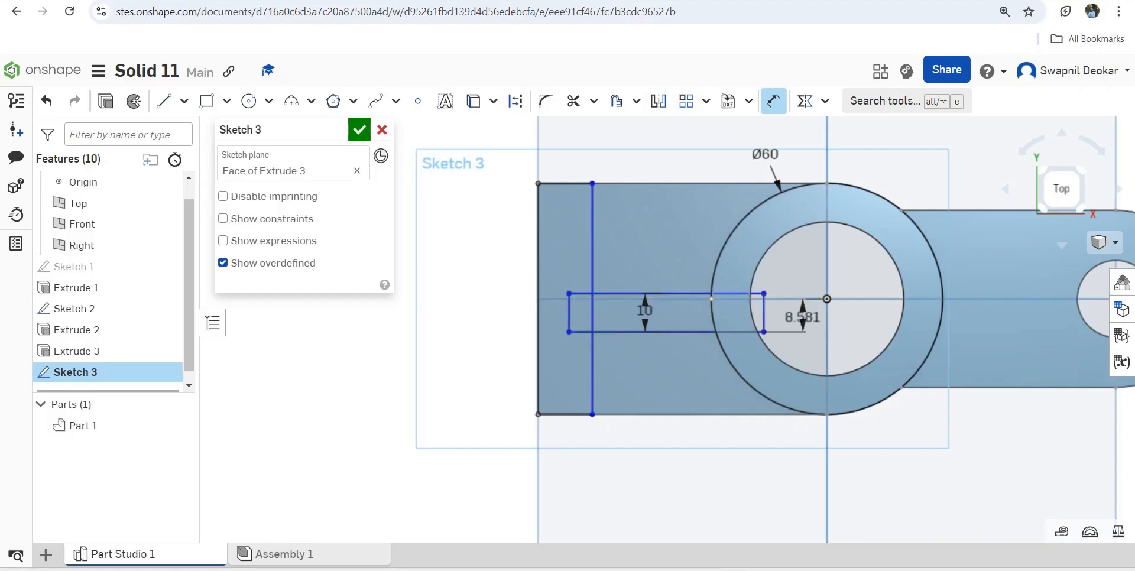
click(802, 317)
text(5)
key(Return)
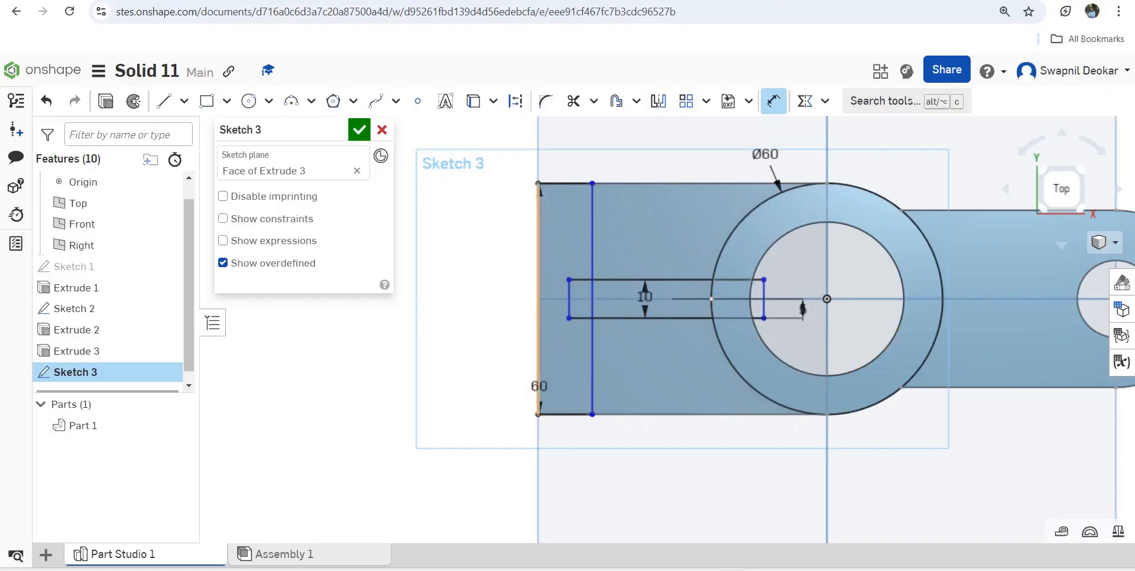
- Set the end rectangle's width to 15 mm
click(538, 384)
click(564, 387)
text(15)
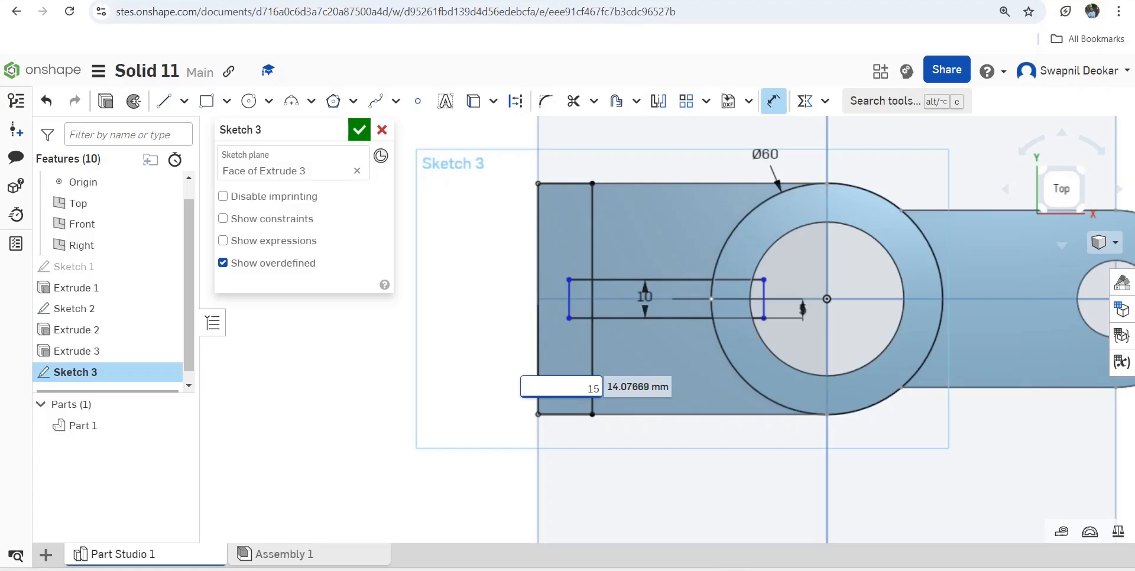
key(Return)
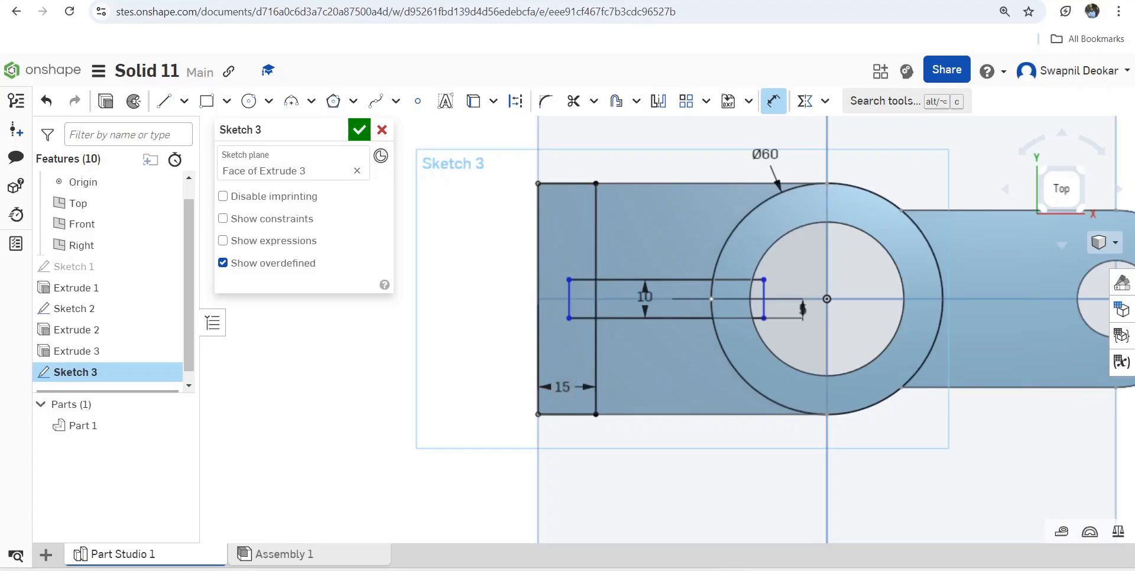
- Trim the overlapping lines and the circle's excess arc to leave a T-shaped outline ending at the cylinder, and finish the sketch
click(573, 100)
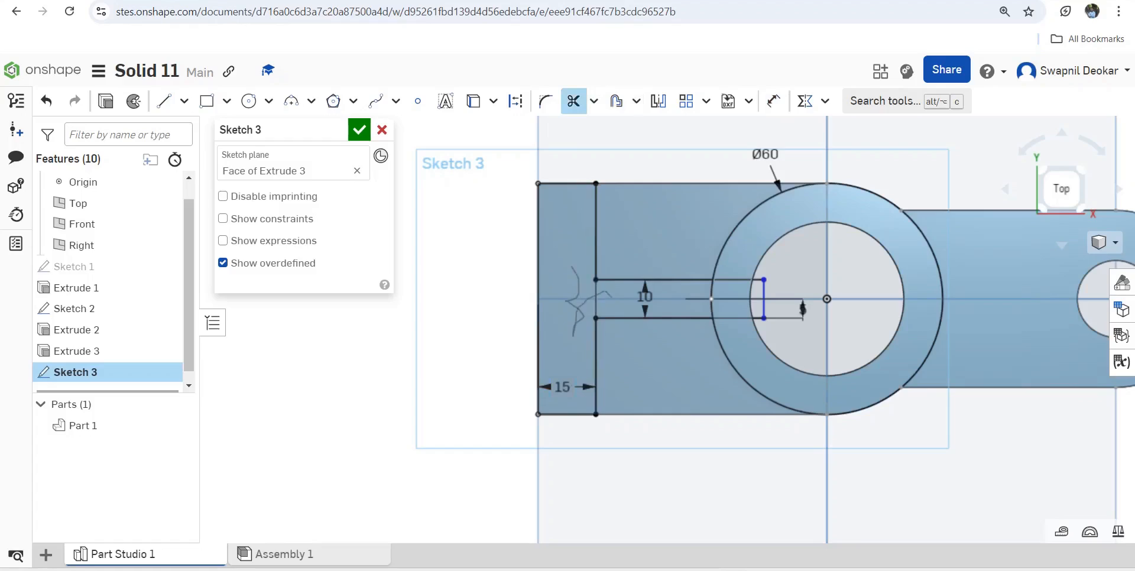
drag(572, 267, 612, 297)
drag(755, 314, 751, 273)
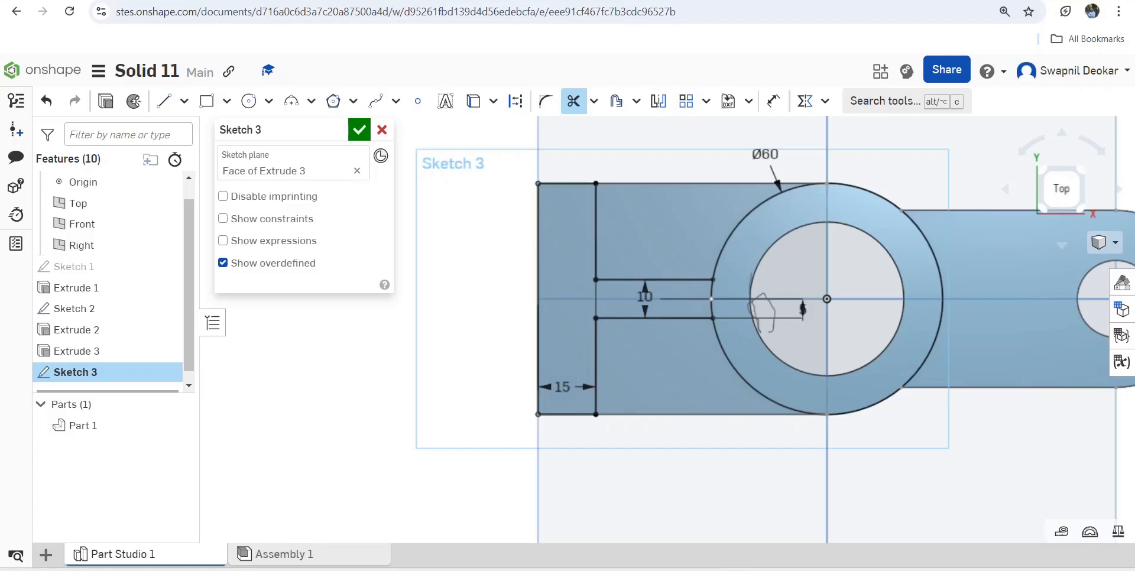
mouse_move(726, 194)
mouse_down()
mouse_move(799, 196)
mouse_move(779, 330)
mouse_move(757, 369)
mouse_up()
right_drag(757, 368, 761, 278)
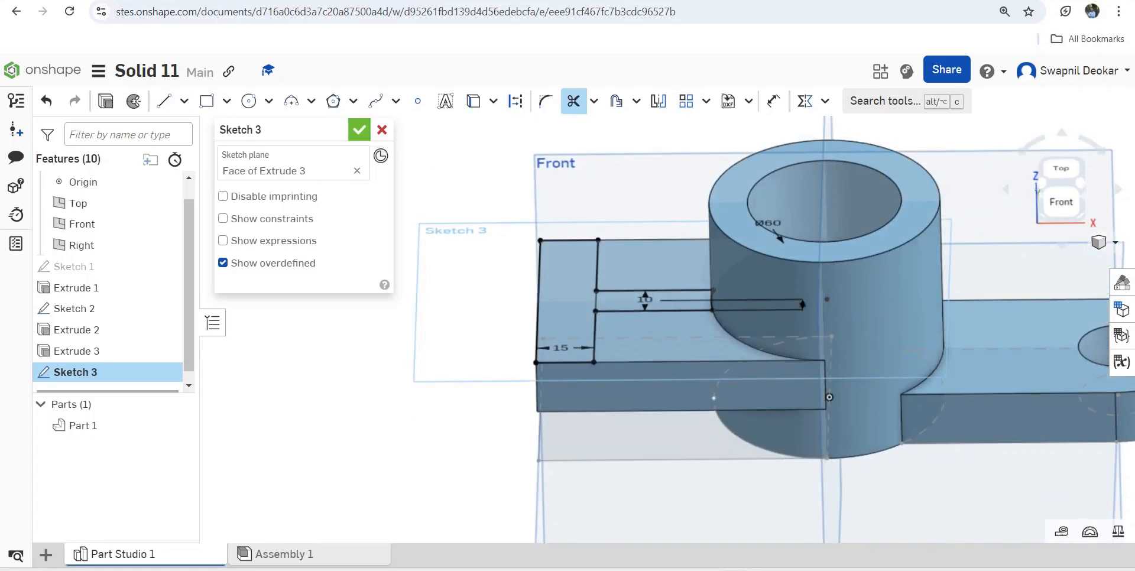
click(359, 130)
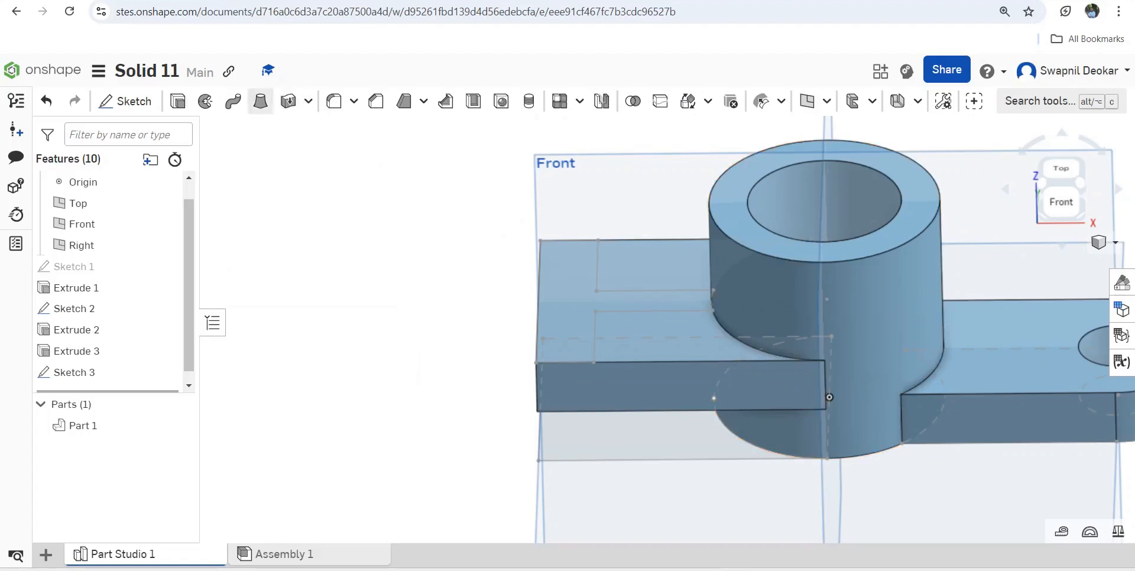
- Extrude the T-shaped region 30 mm upward, added to the existing part
click(177, 101)
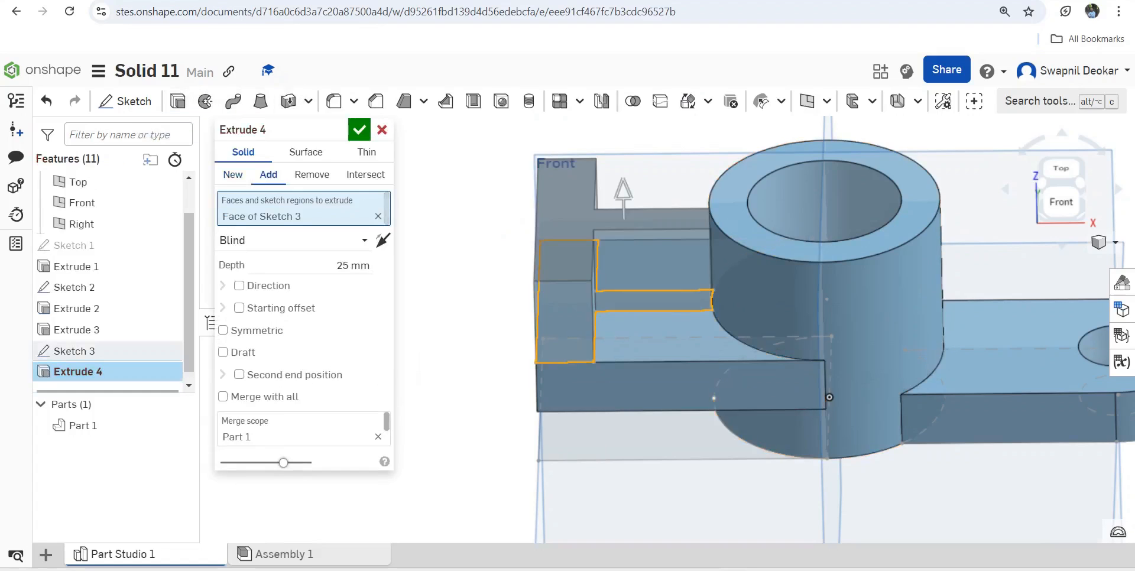
right_drag(829, 397, 833, 439)
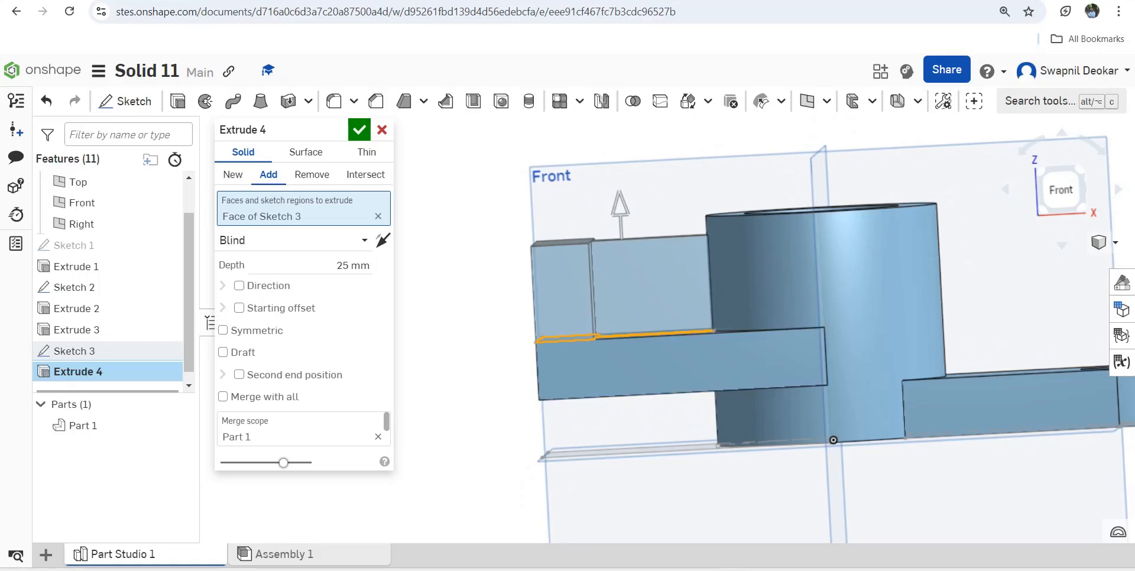
click(353, 264)
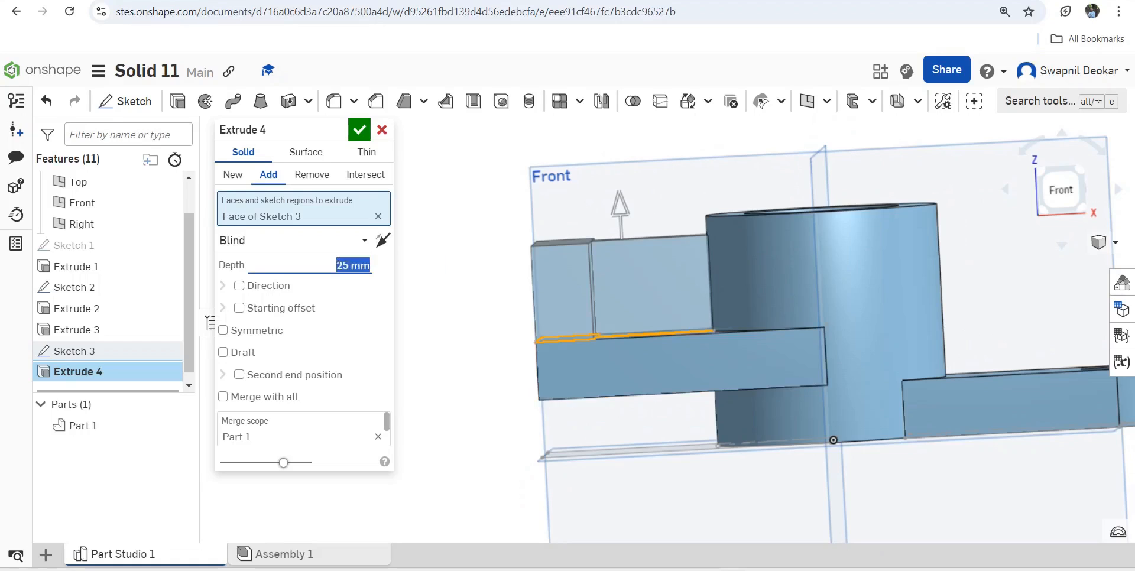
text(30)
key(Return)
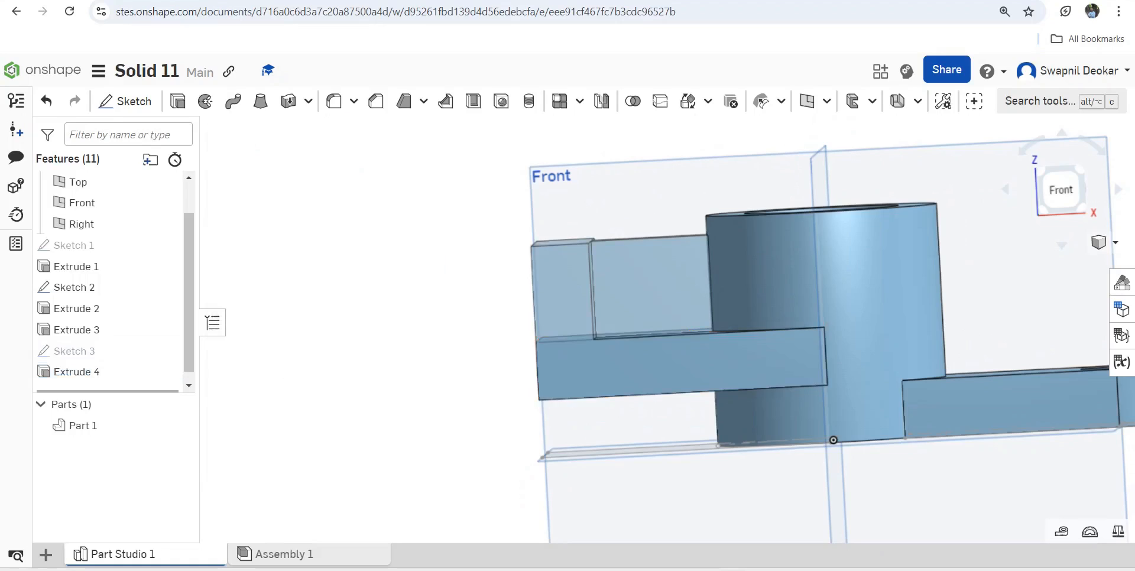
right_drag(585, 458, 872, 390)
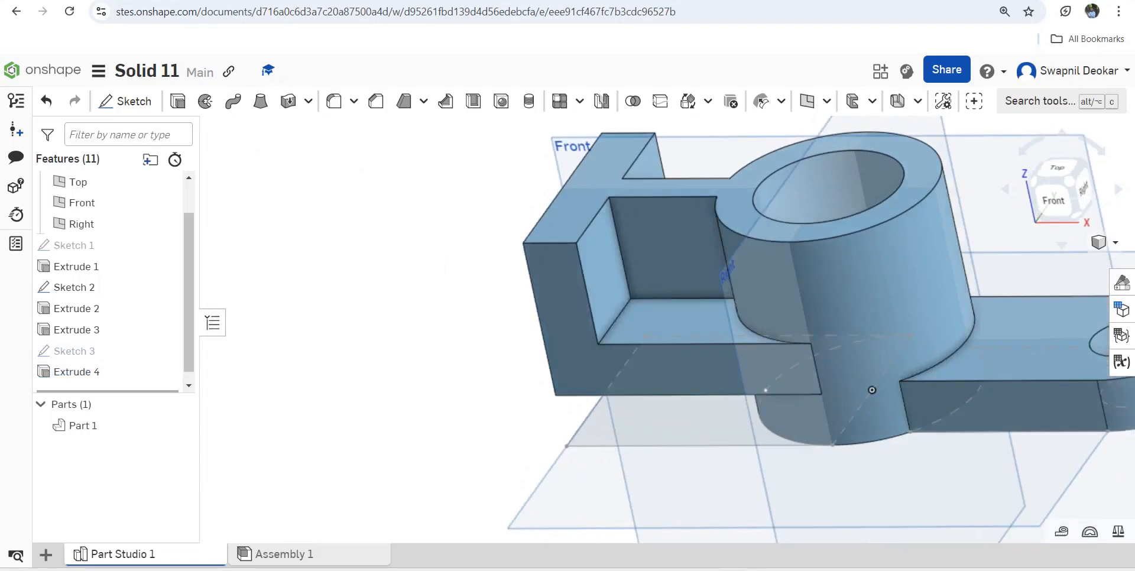
click(125, 101)
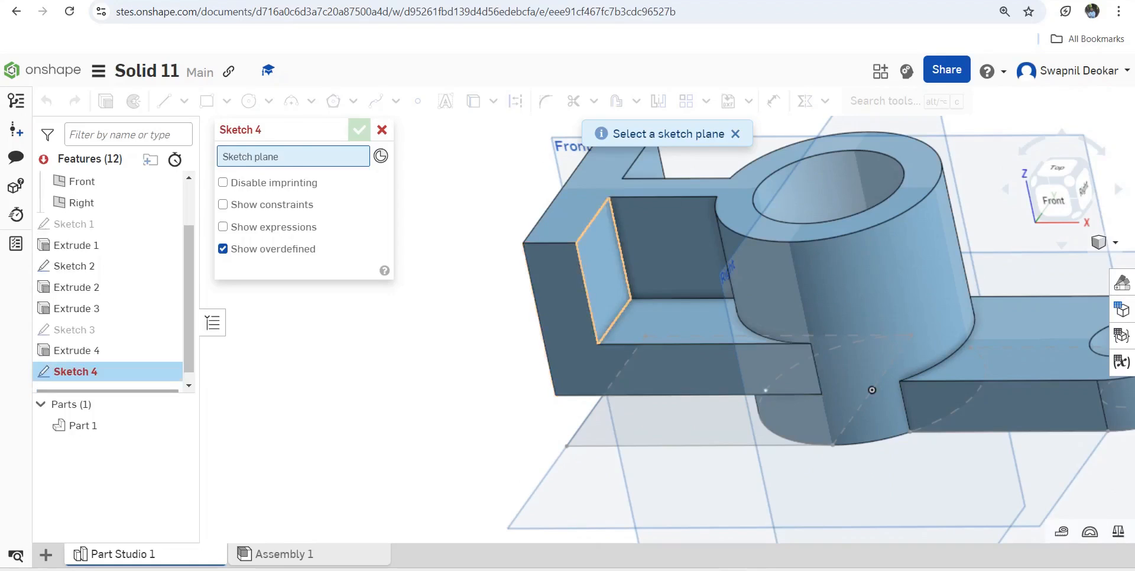
click(603, 271)
right_click(605, 353)
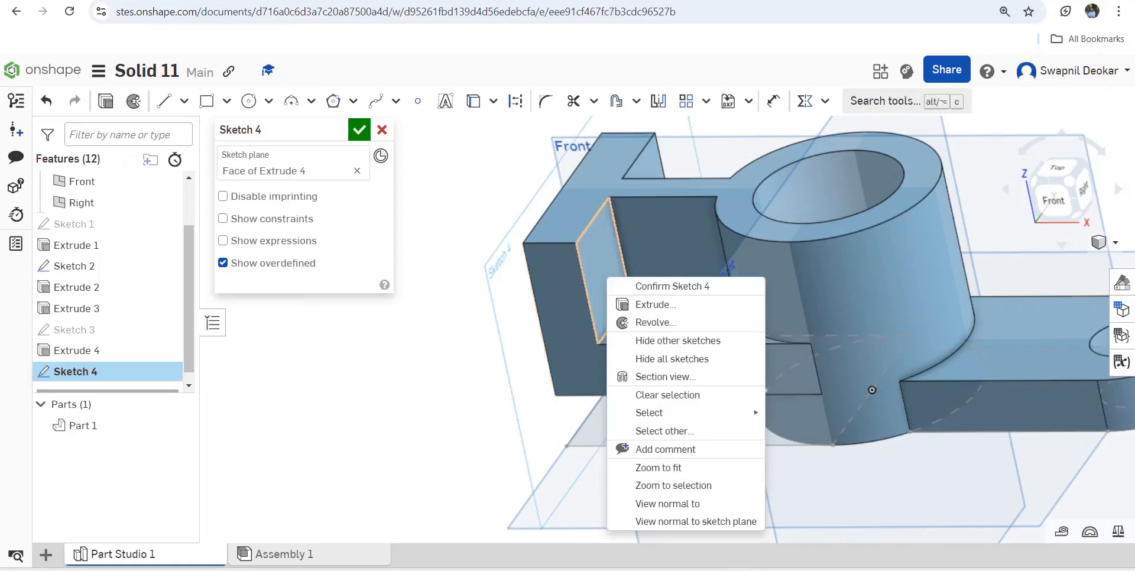
click(650, 520)
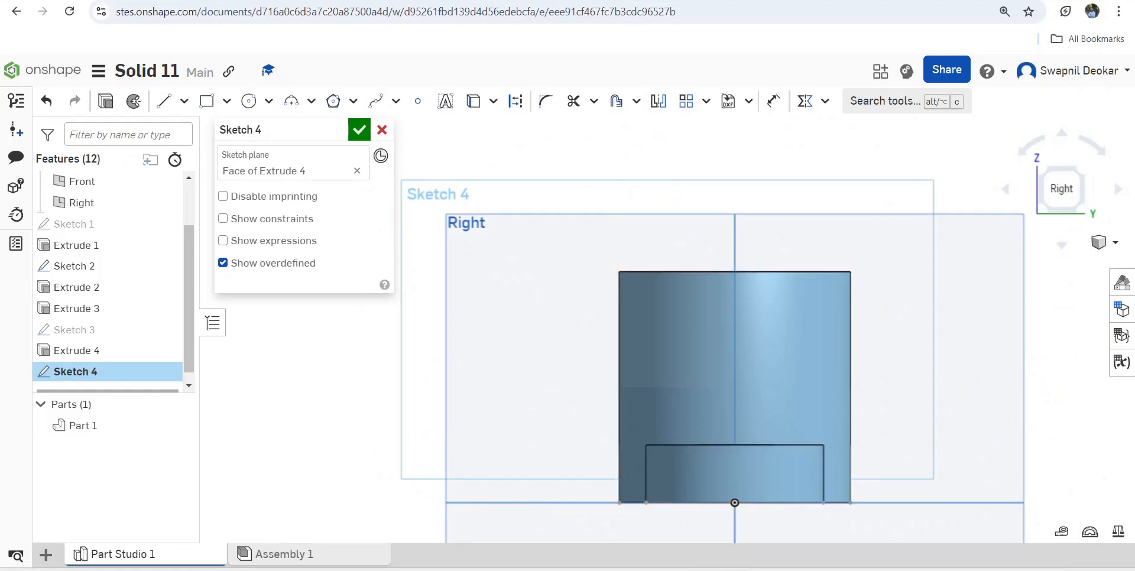
key(Escape)
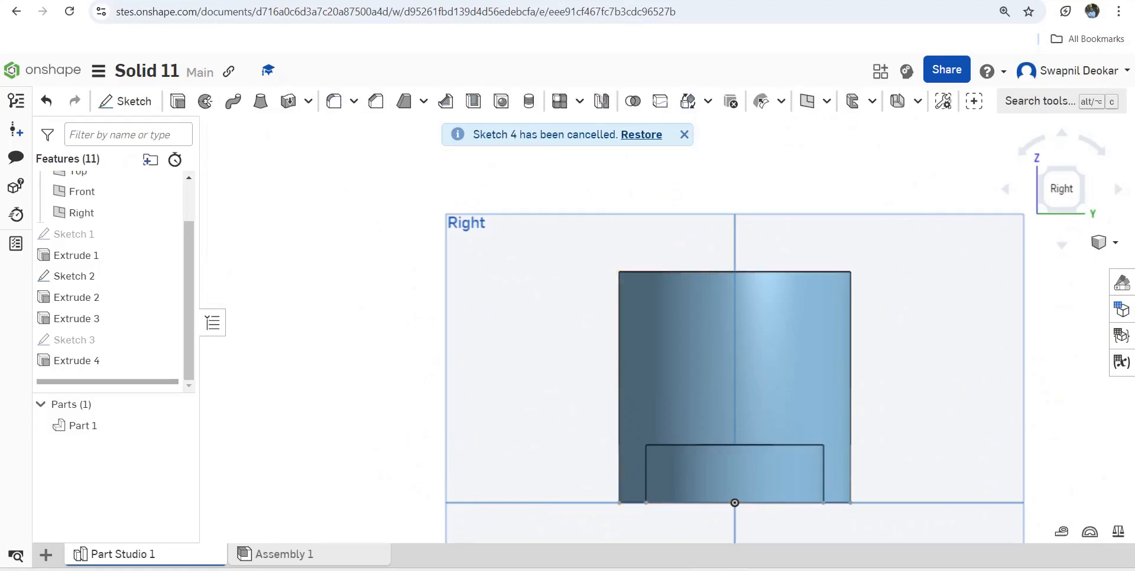
- On the end wall's outer face, sketch two circles about 14 mm and 13 mm in diameter, one on each side of the centre line
right_drag(614, 296, 839, 478)
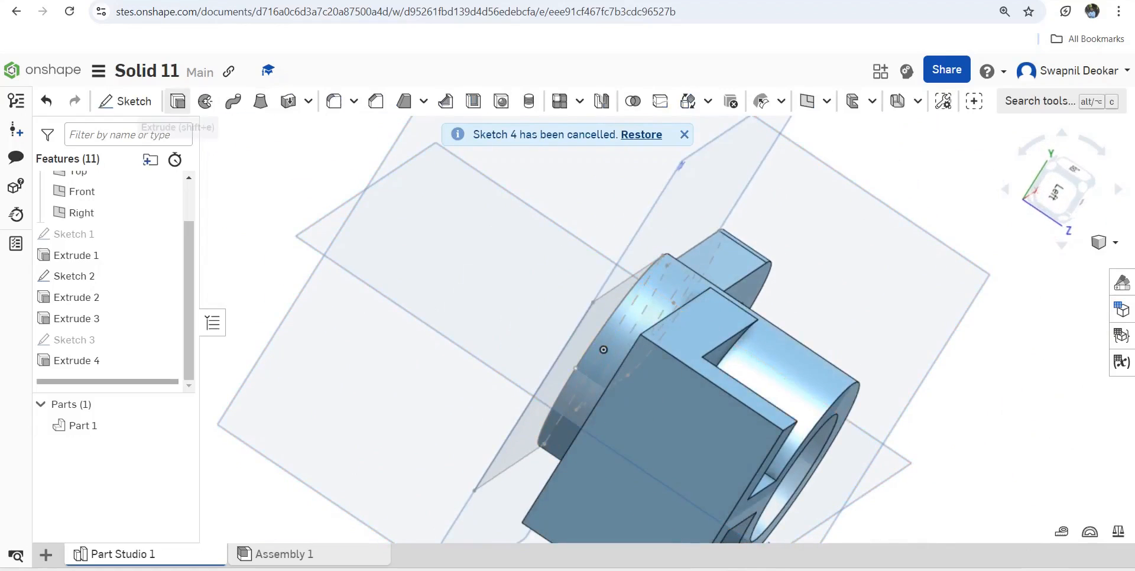
click(124, 101)
click(682, 452)
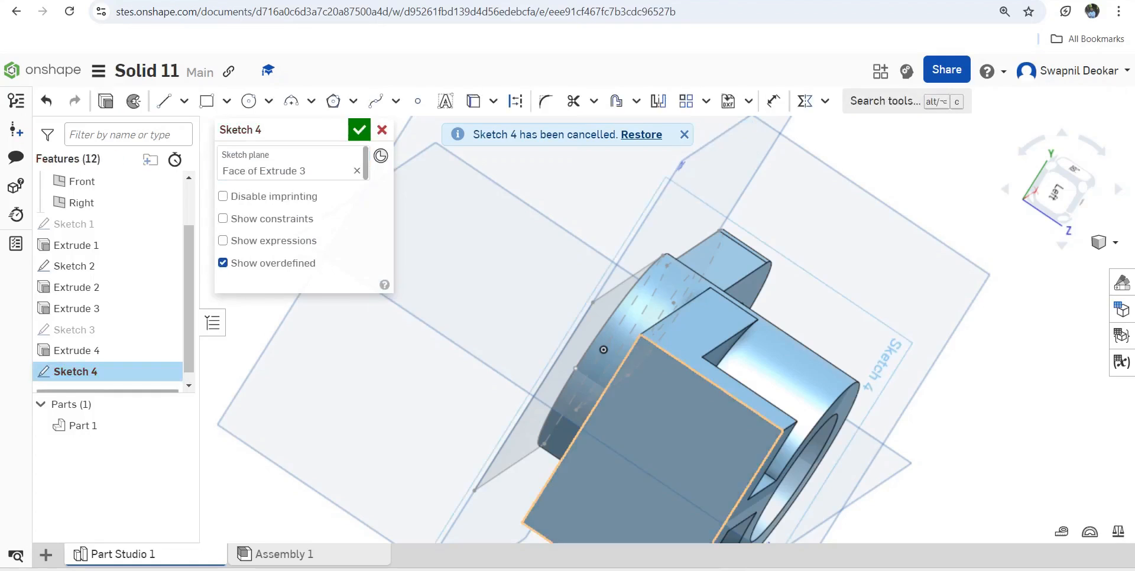
right_click(682, 453)
click(771, 443)
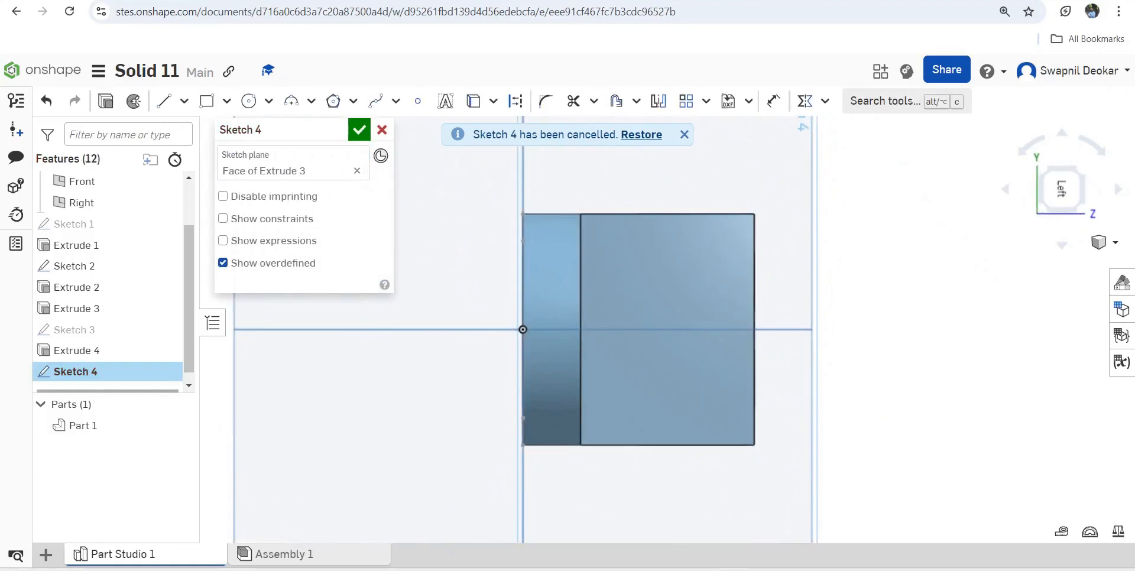
click(249, 100)
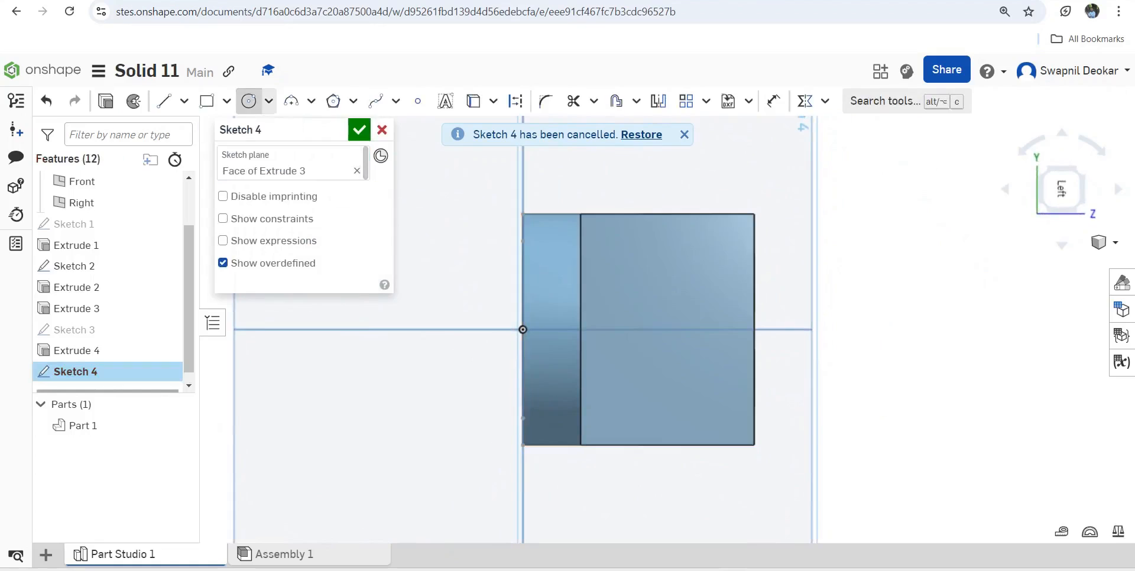
click(696, 269)
click(716, 289)
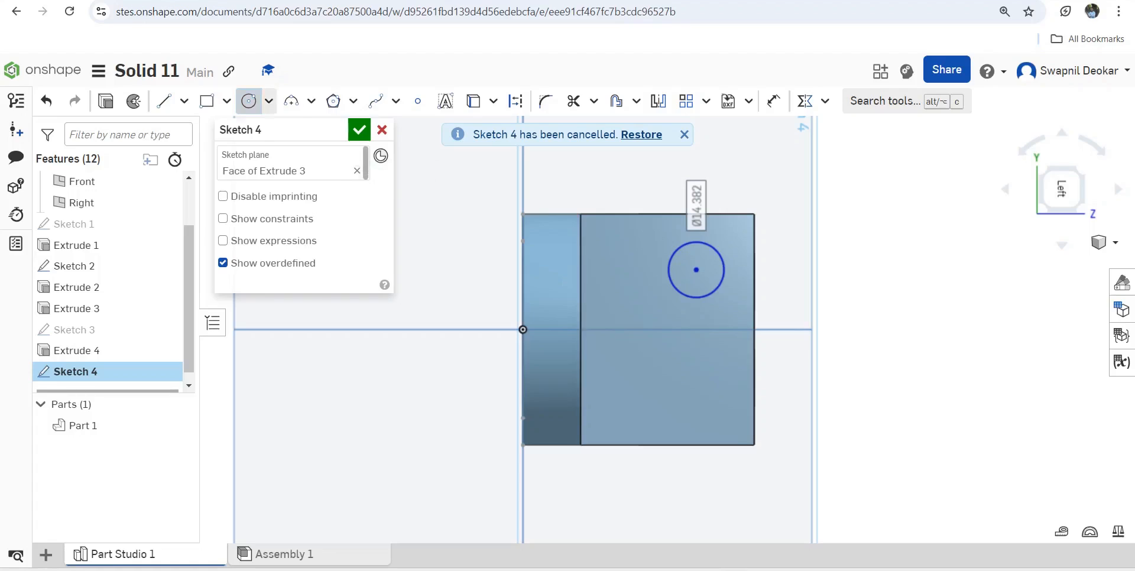
click(163, 101)
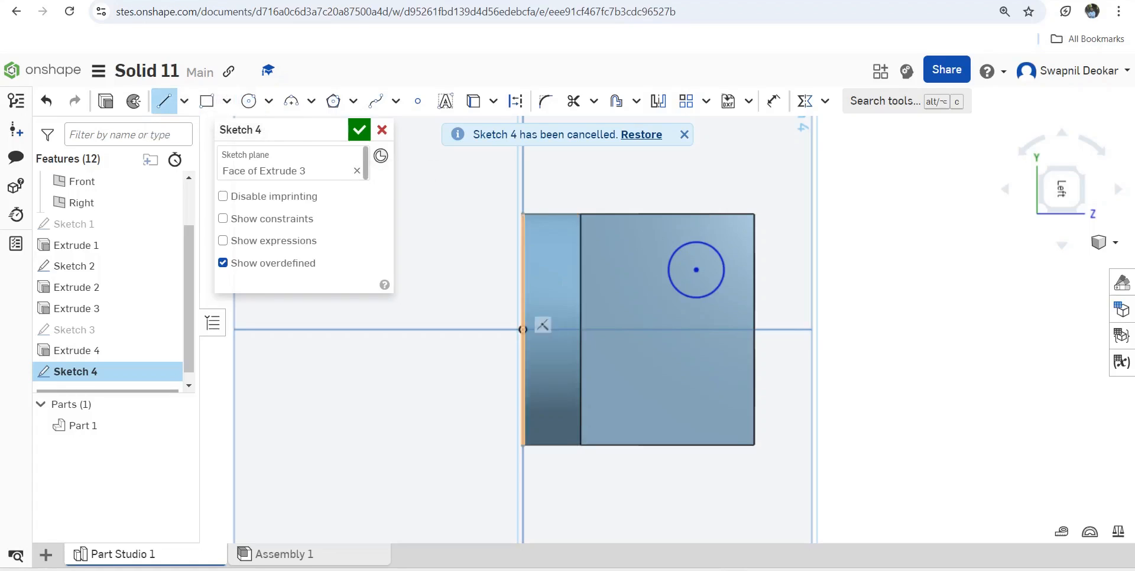
click(249, 101)
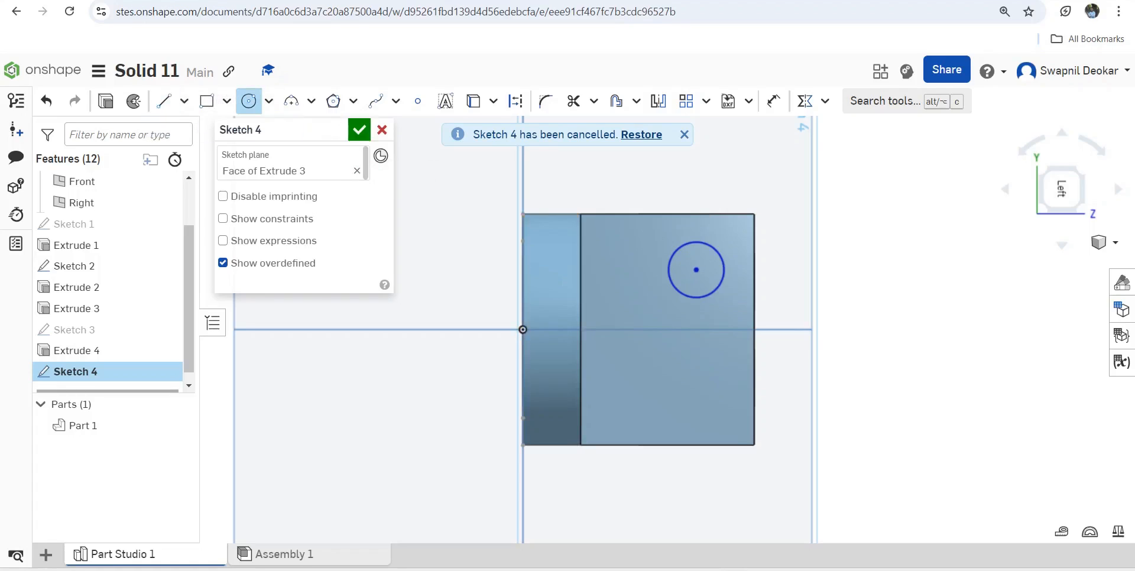
click(712, 393)
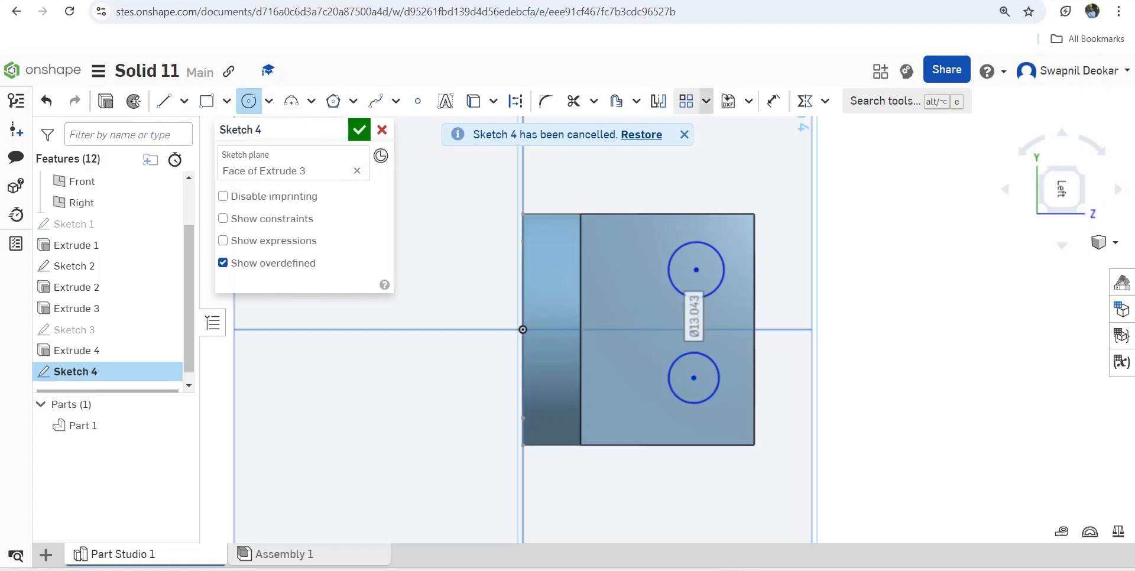
- Set the diameter of both circles to 15 mm
click(773, 101)
click(723, 259)
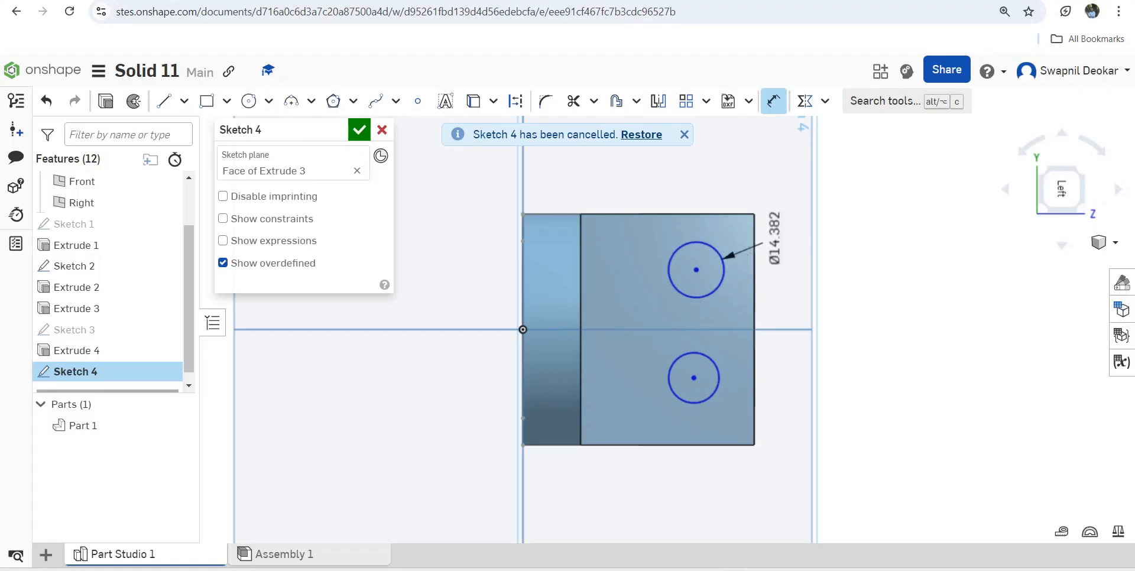
click(807, 231)
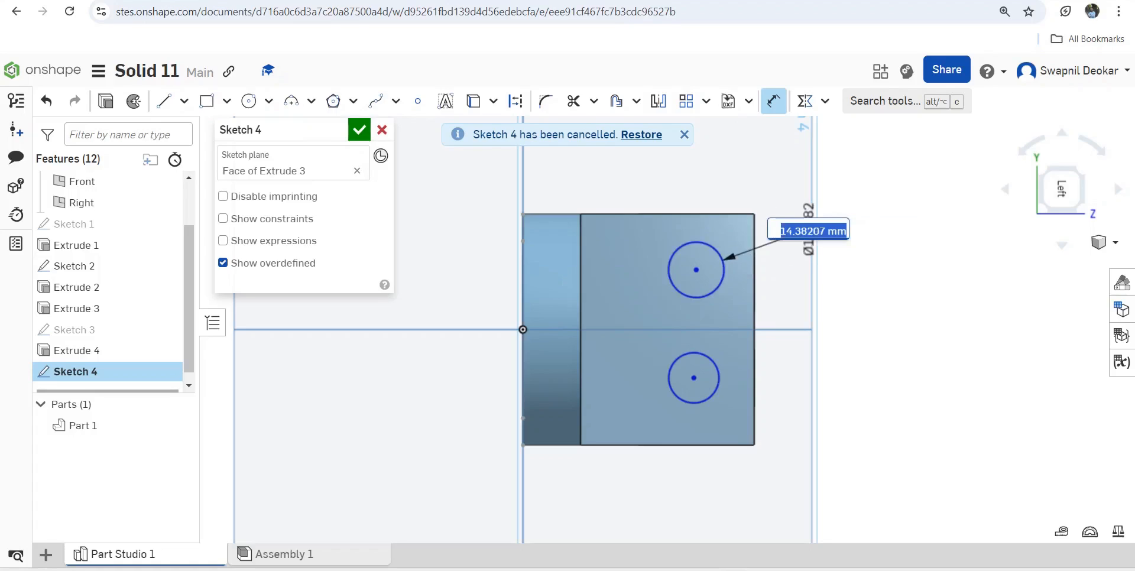
text(15)
key(Return)
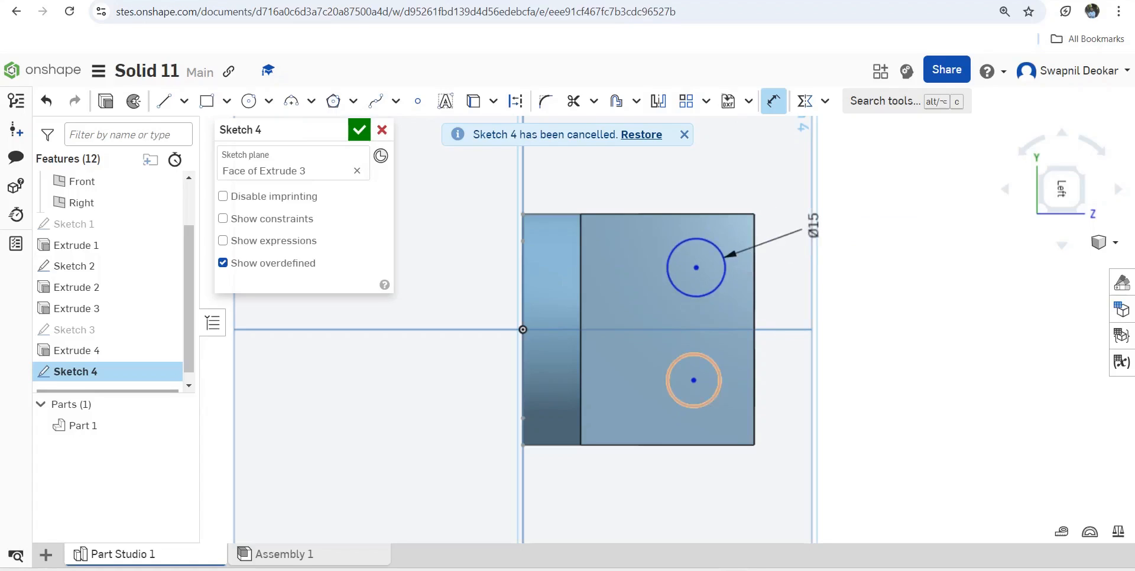
click(719, 378)
click(804, 373)
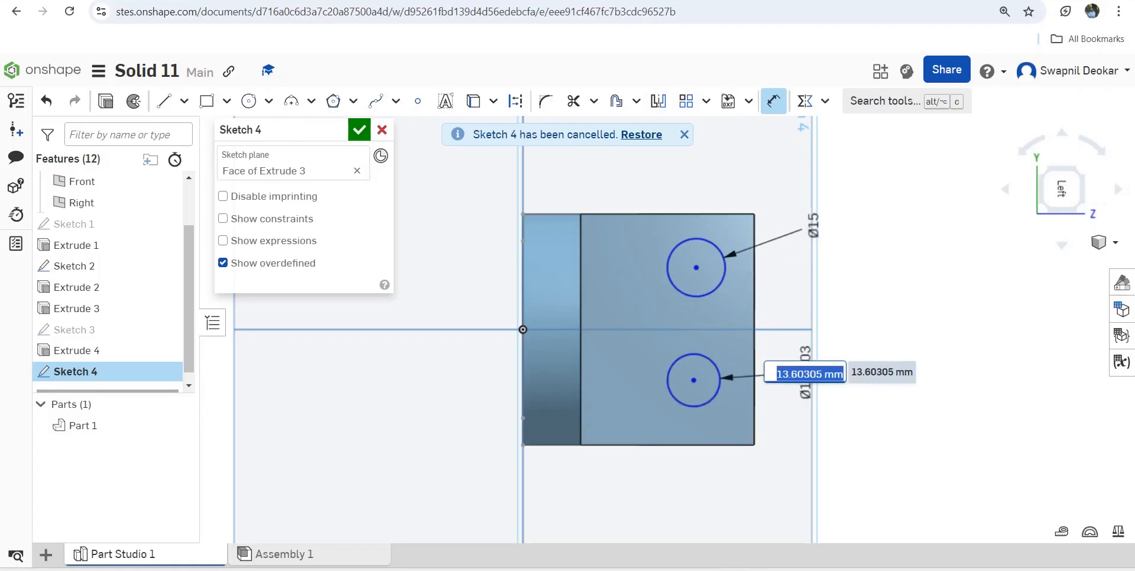
text(15)
key(Return)
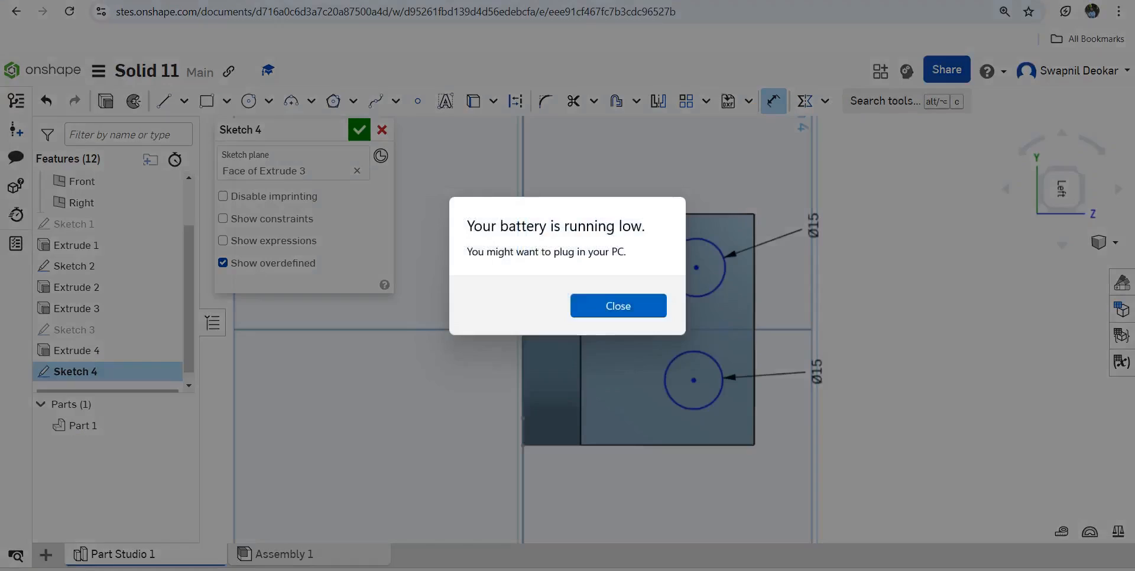
click(617, 305)
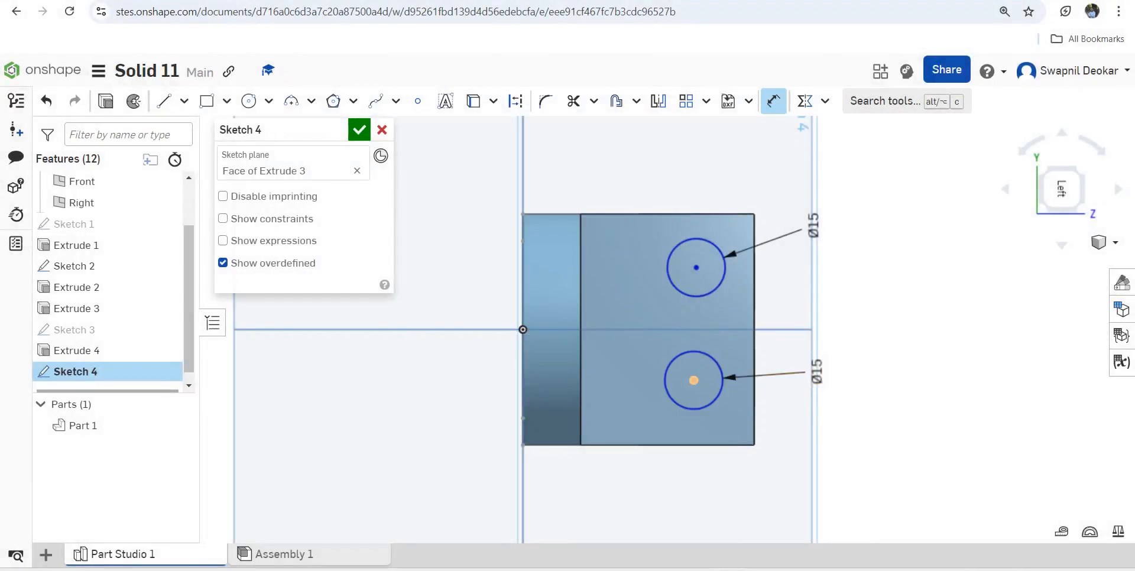
- Set the distance from the centre of the circle below the centre line to the wall's top edge to 15 mm
click(693, 380)
click(726, 473)
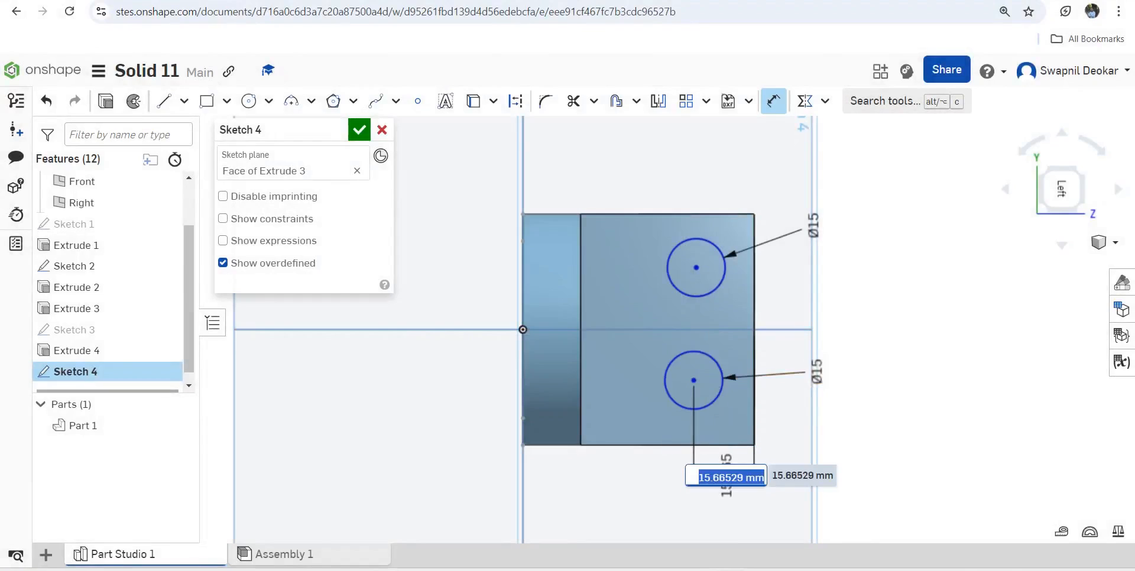
text(15)
key(Return)
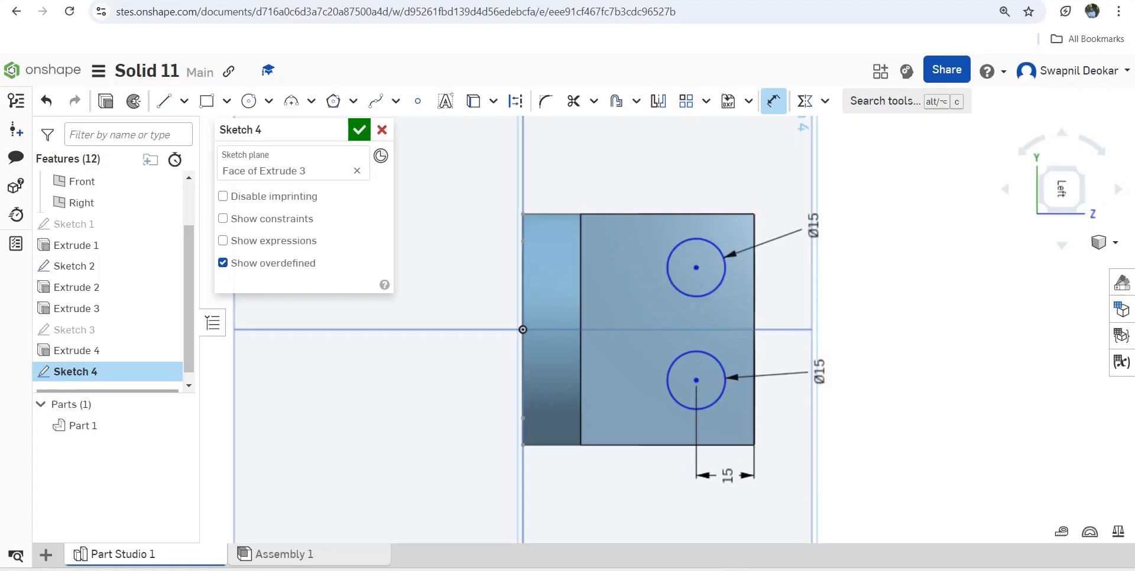
- Set the distance from the centre of the circle above the centre line to the wall's top edge to 15 mm
click(695, 267)
click(754, 235)
click(789, 288)
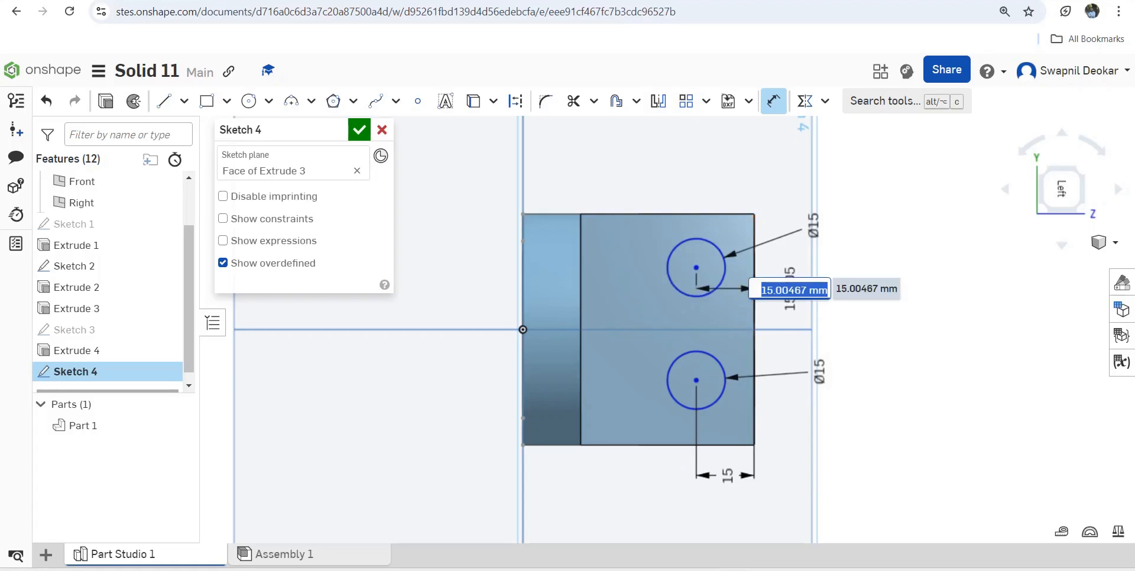
text(15)
key(Return)
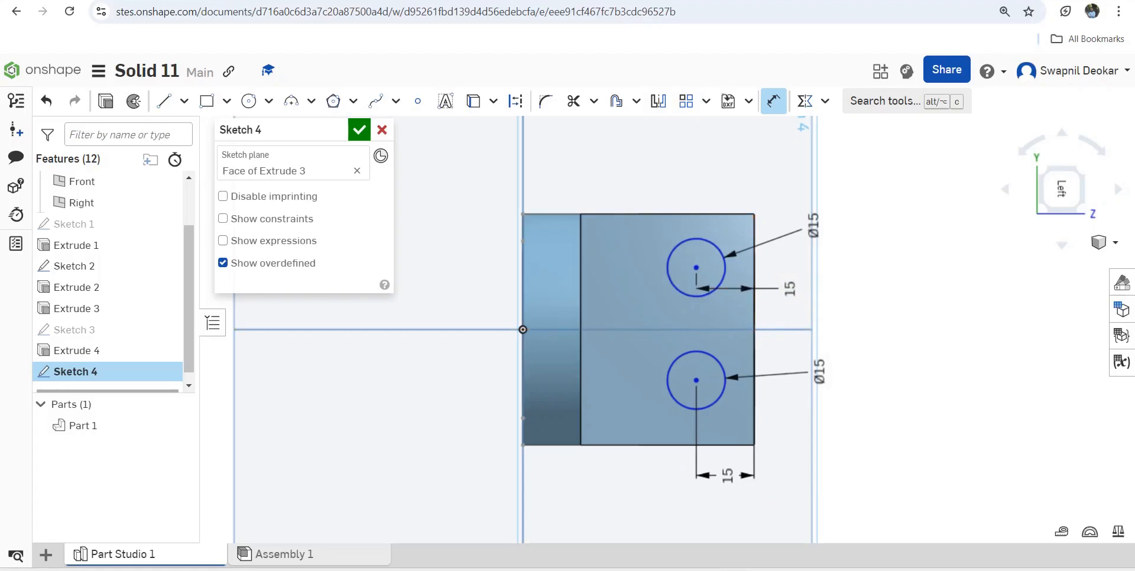
- Dimension the spacing between the two circle centres as 35 mm
click(696, 380)
click(695, 267)
click(780, 313)
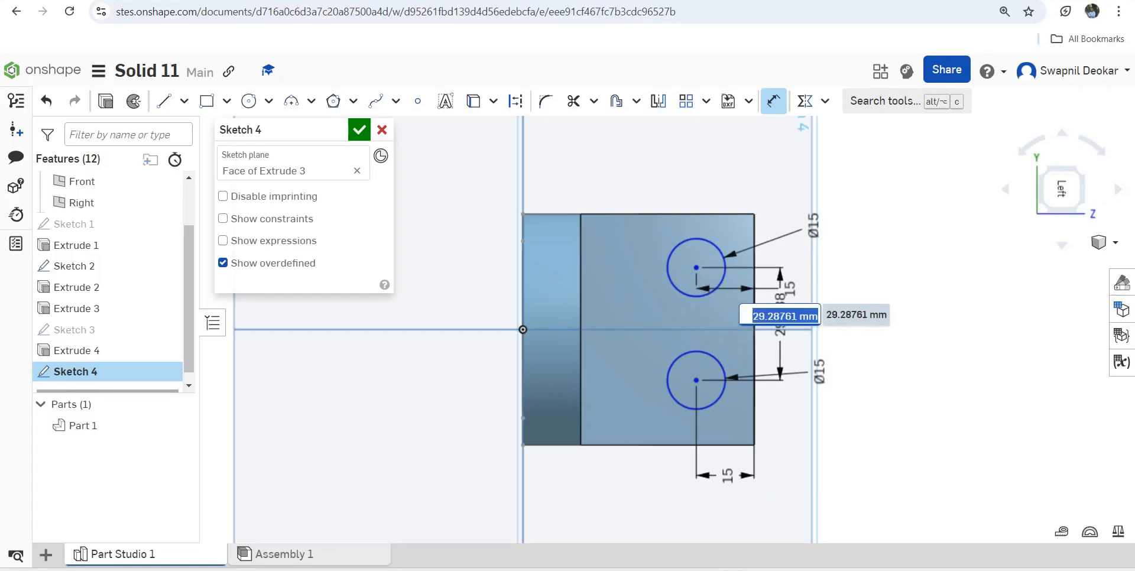
text(35)
key(Return)
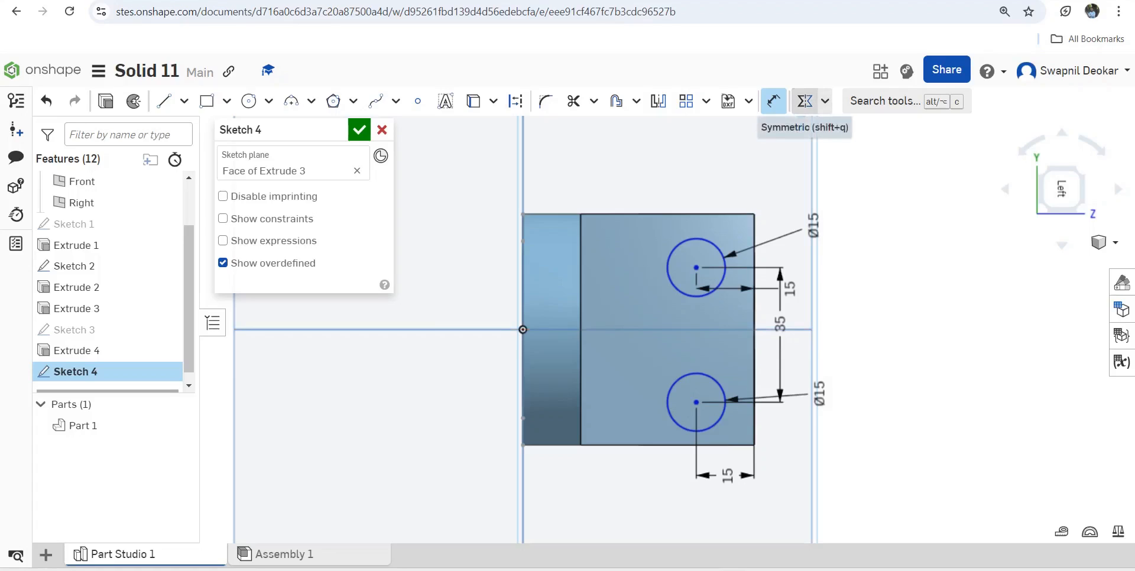
- Apply a Symmetric constraint to the two circle centres about the Front plane's centre line
click(804, 102)
click(696, 268)
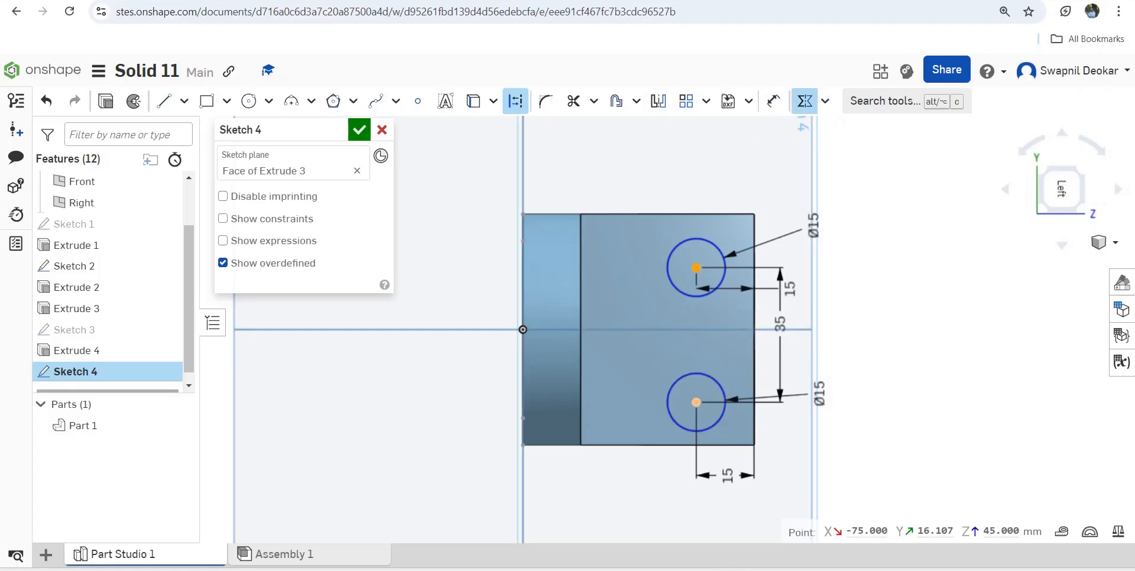
click(696, 402)
click(677, 329)
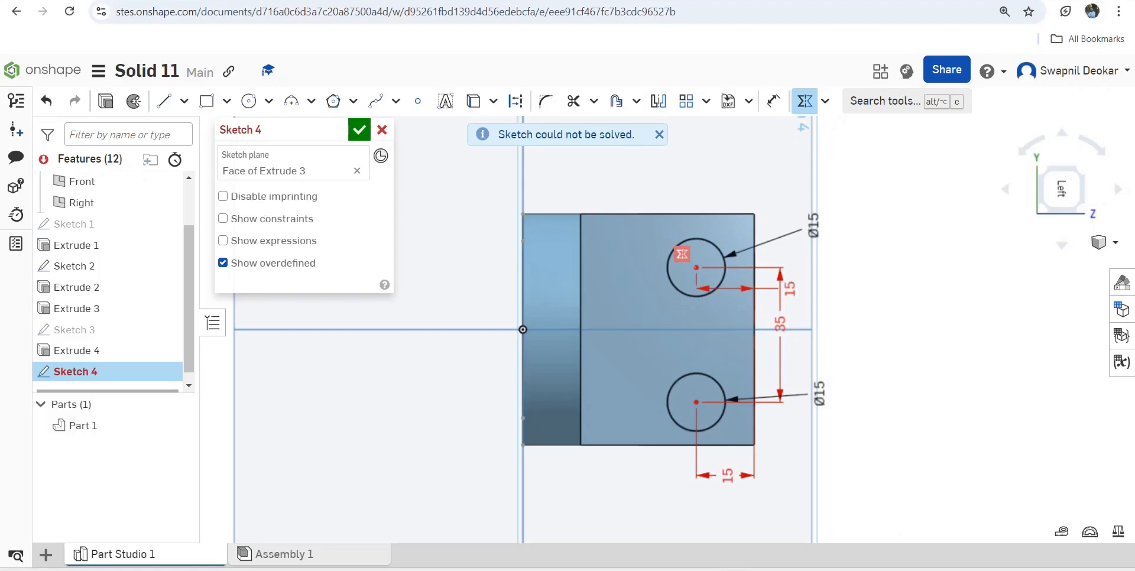
- Delete the 35 mm spacing dimension and the 15 mm edge distance of the circle below the centre line
key(Escape)
click(780, 324)
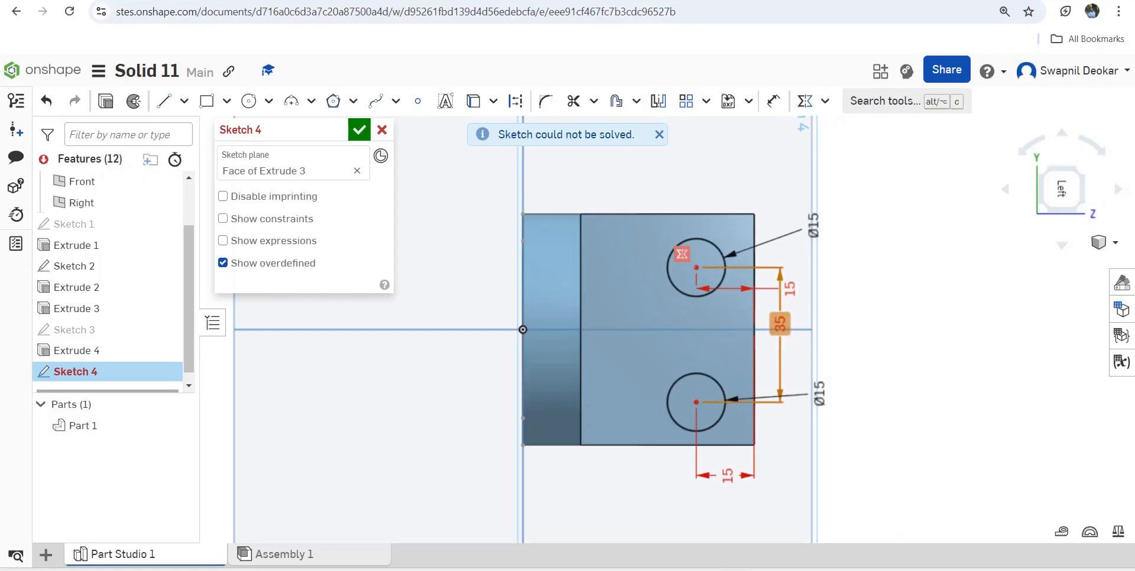
key(Delete)
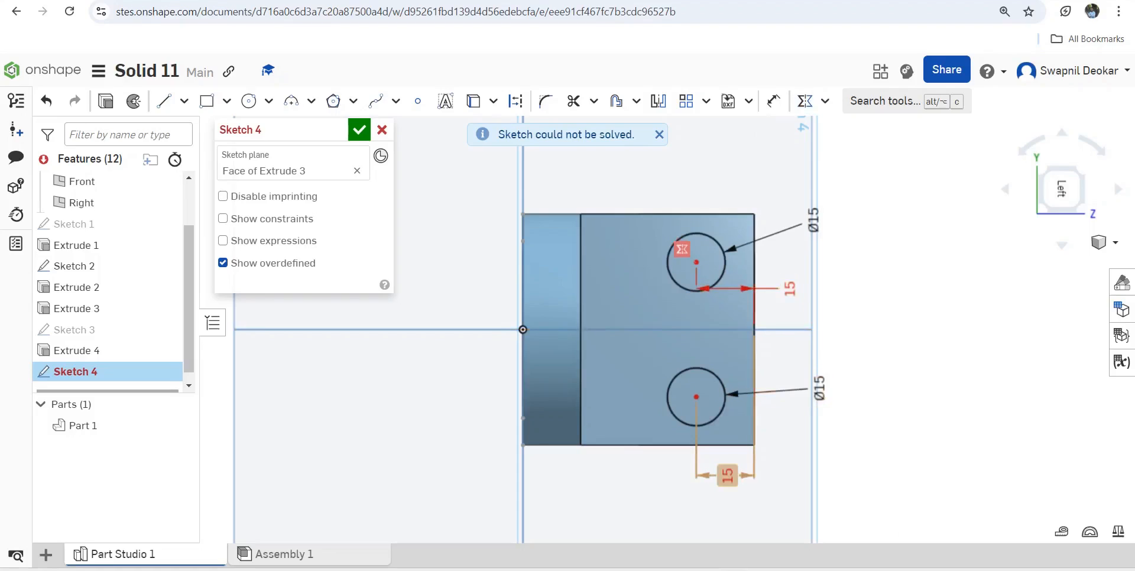
click(727, 475)
key(Delete)
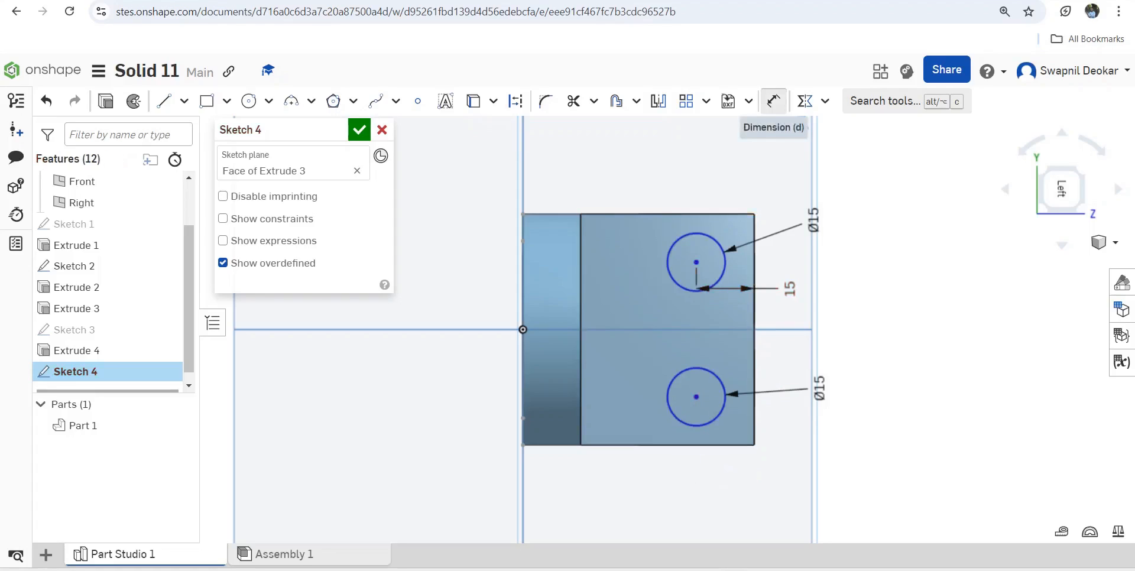
- Dimension the centre-to-centre distance of the symmetric circles as 35 mm and finish the sketch
click(773, 101)
click(696, 262)
click(696, 396)
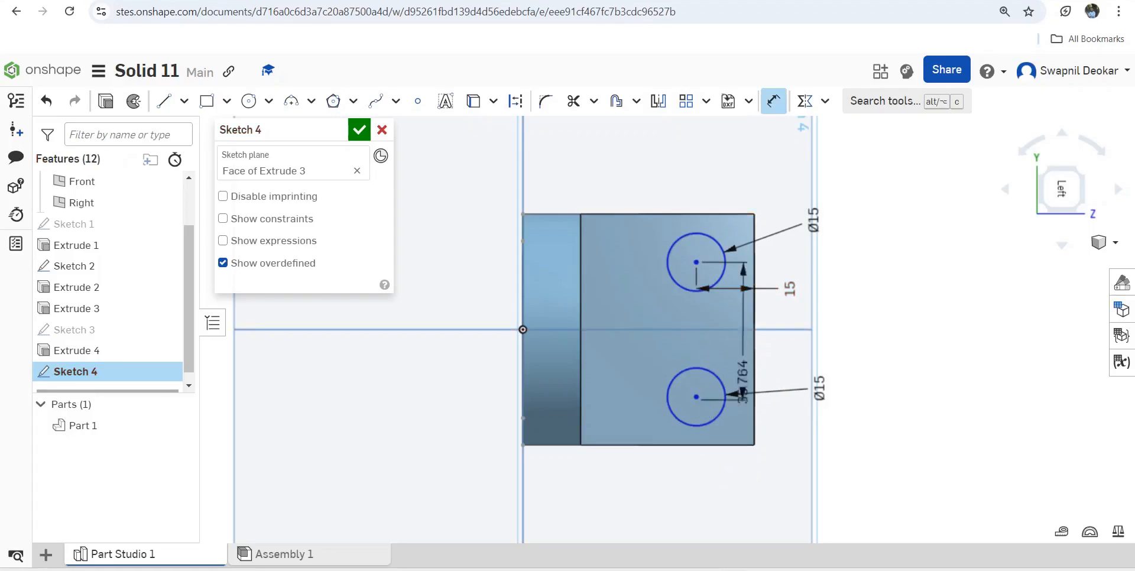
click(797, 347)
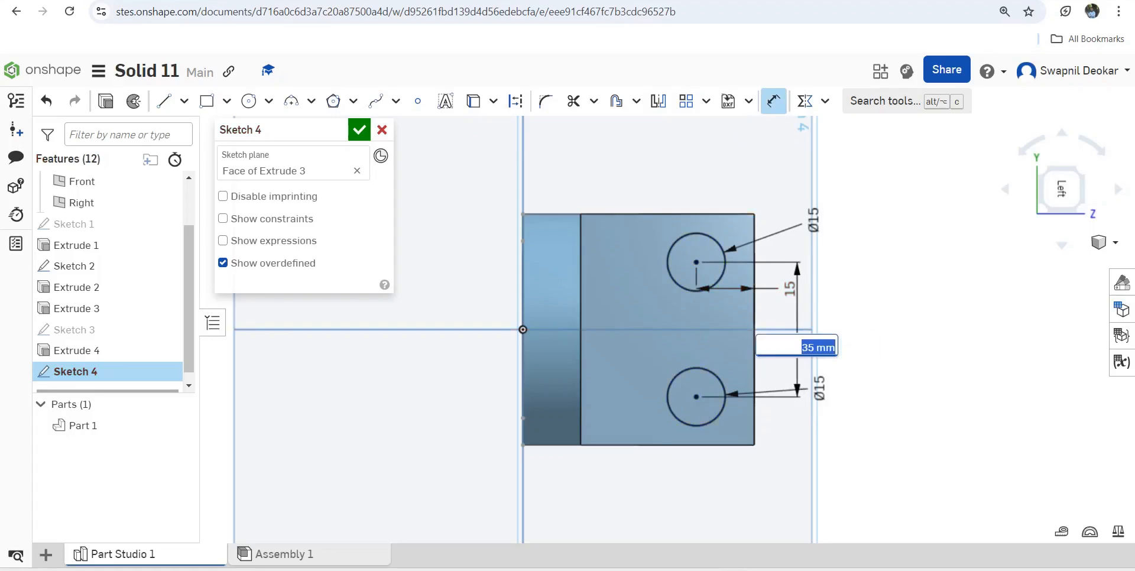
key(Return)
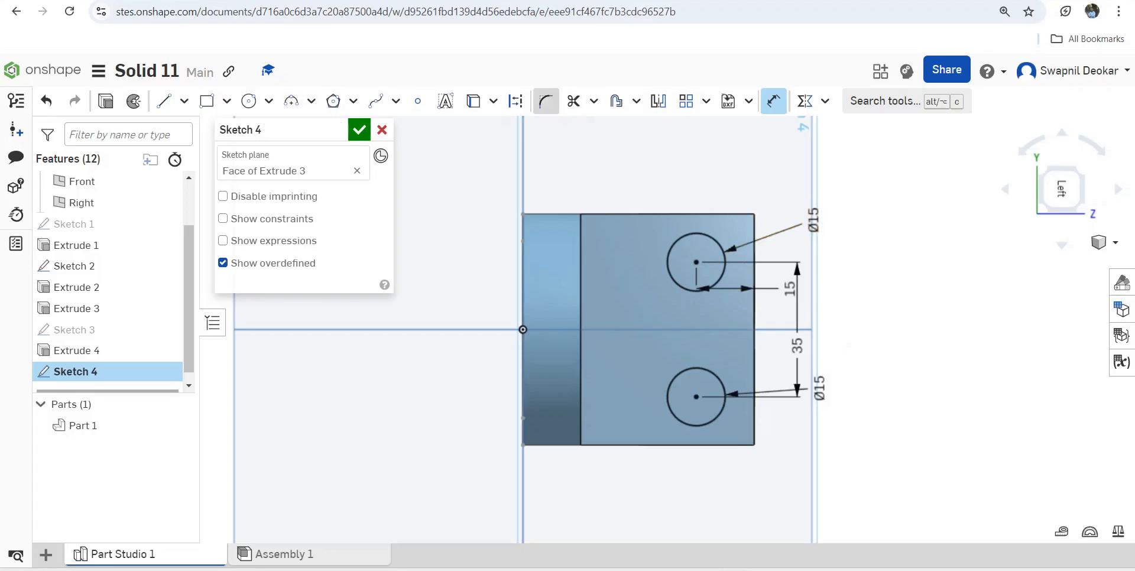
click(359, 129)
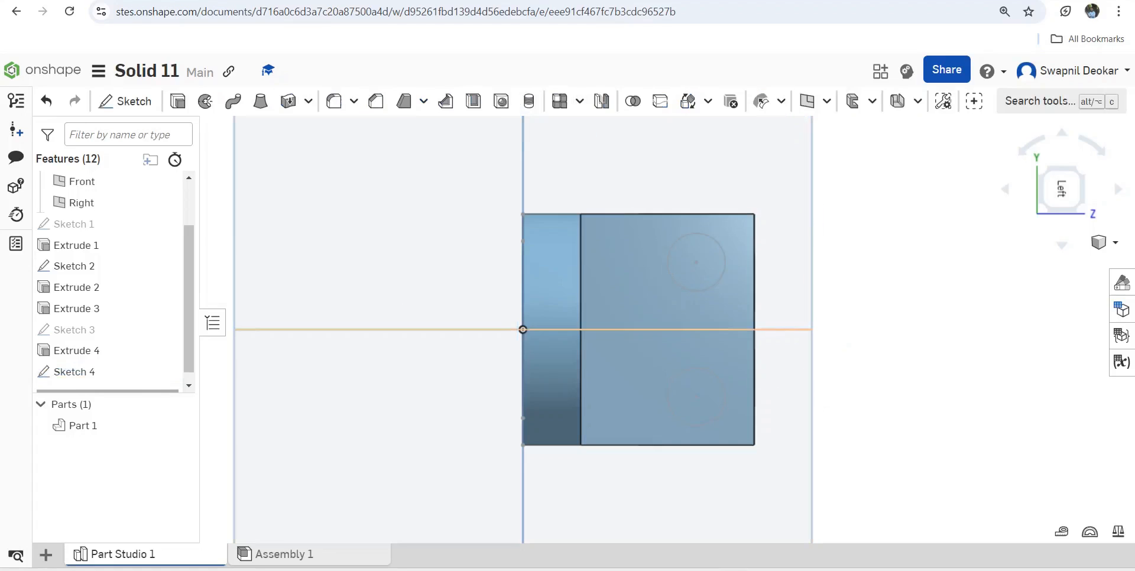
mouse_move(828, 378)
right_down()
mouse_move(662, 296)
mouse_move(626, 260)
right_up()
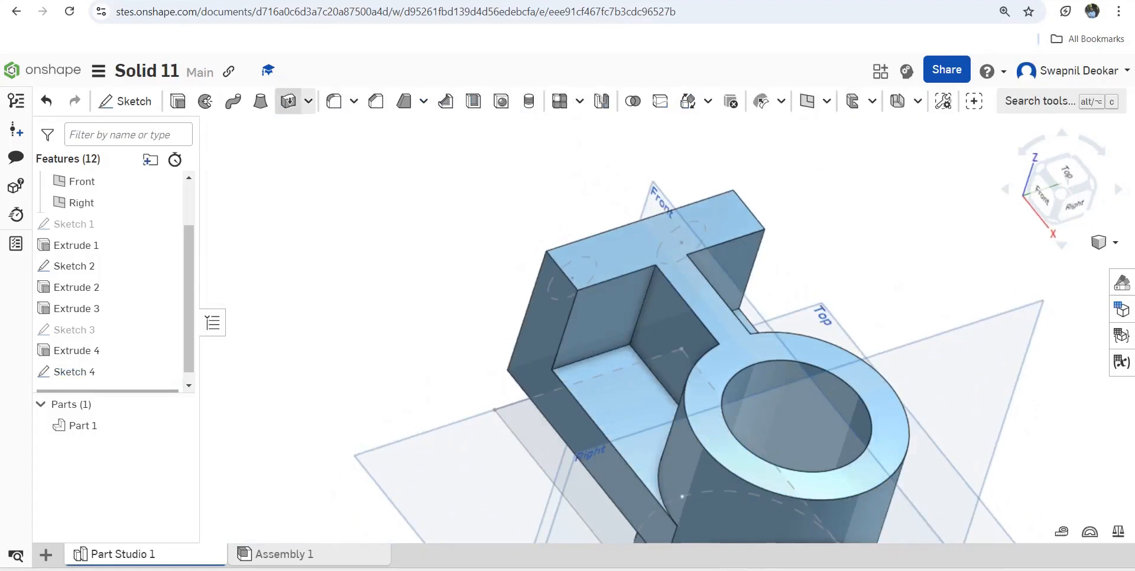
- Extrude both circles on the T-shaped wall as a 25 mm blind Remove to cut the two holes through the wall
click(177, 101)
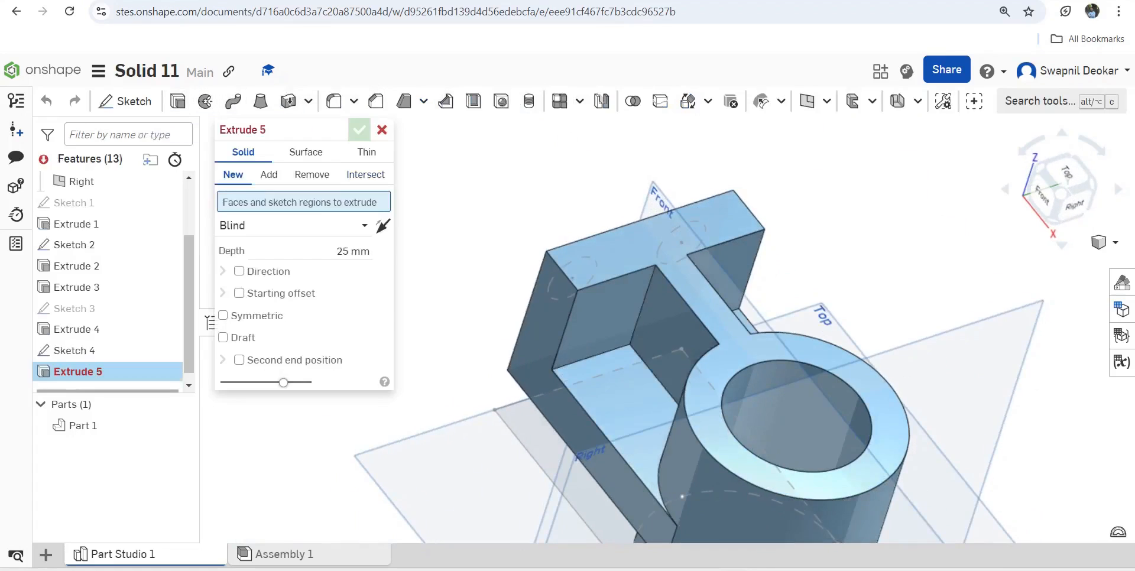
right_drag(713, 458, 733, 529)
right_drag(627, 331, 628, 345)
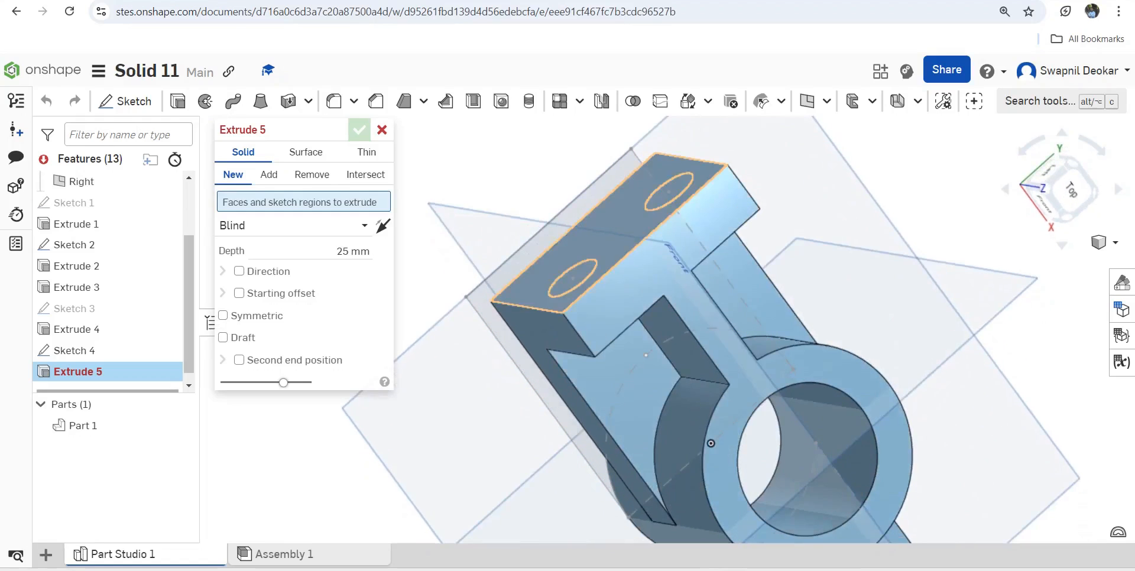
click(572, 278)
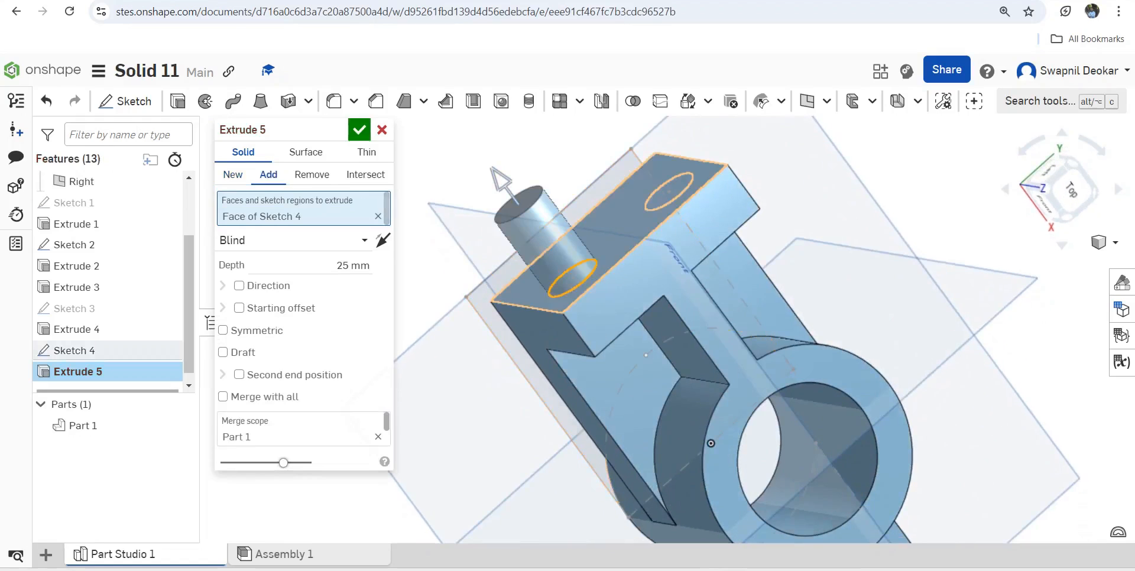
click(668, 191)
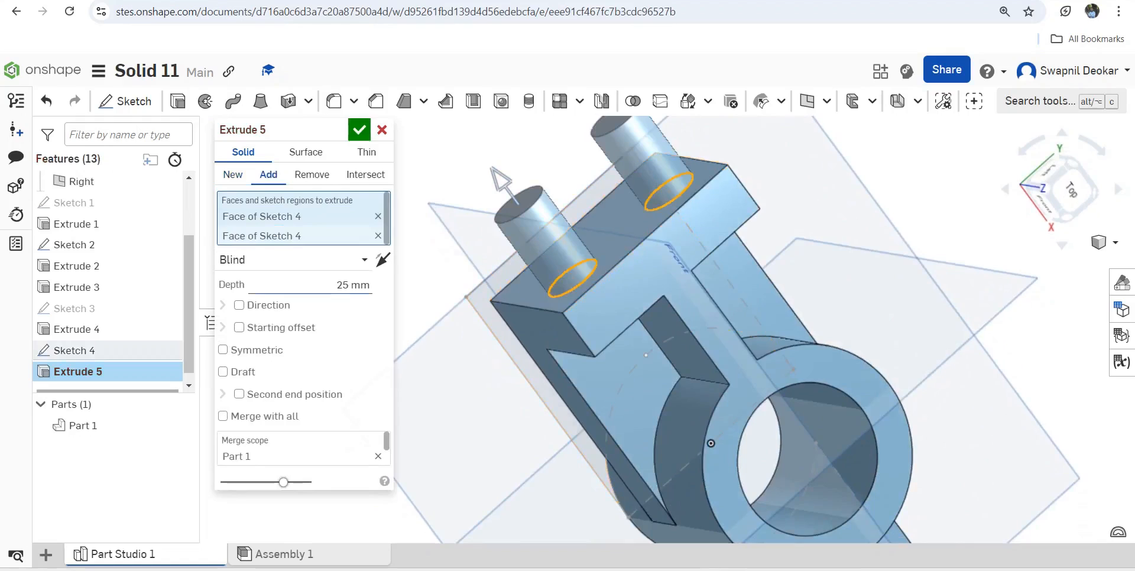
click(311, 174)
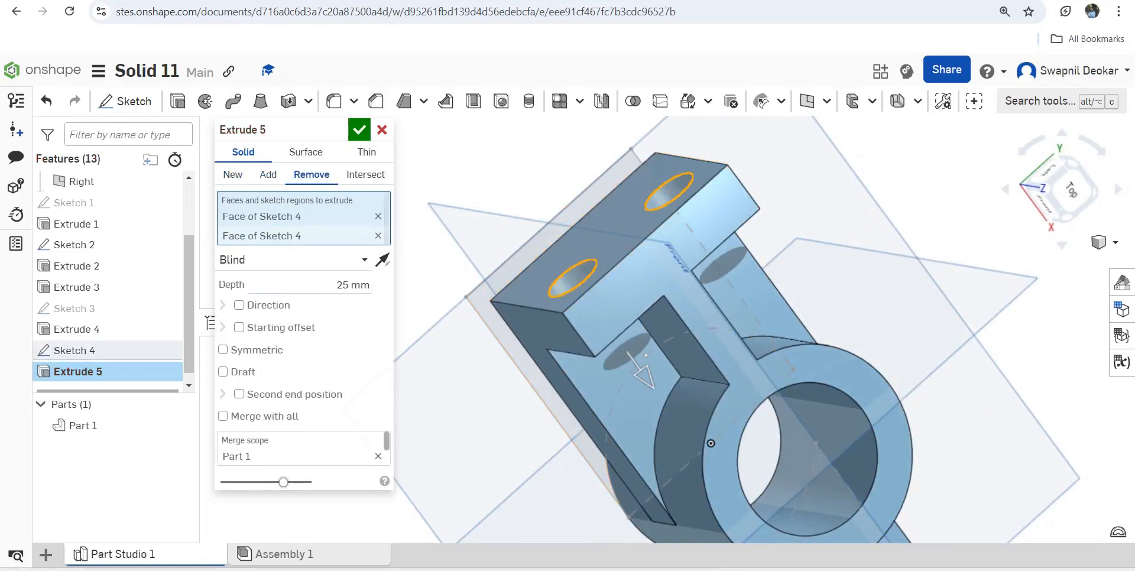
right_drag(710, 443, 786, 492)
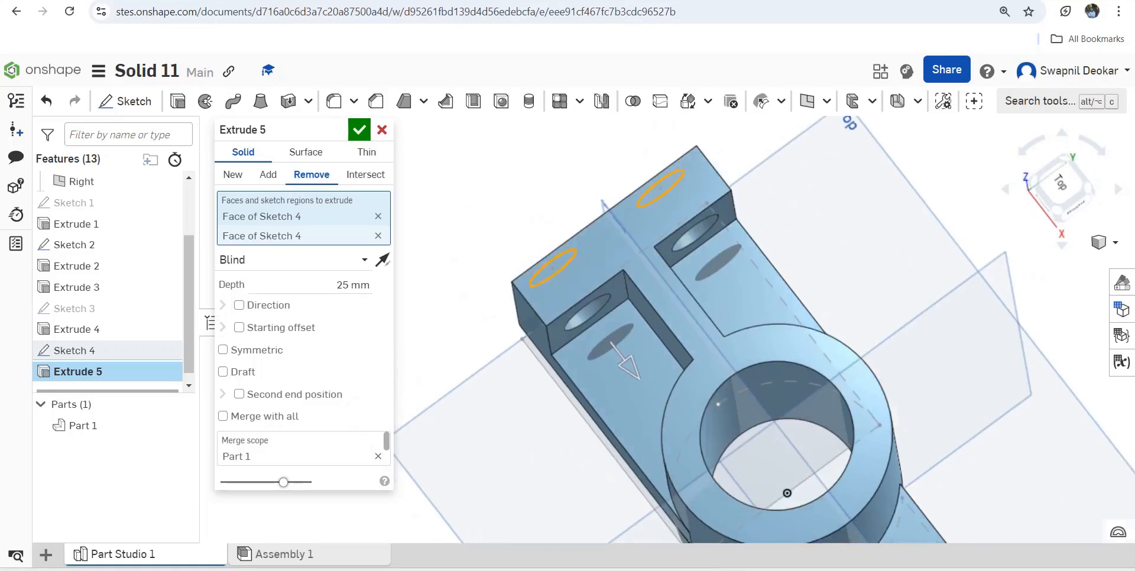
click(359, 129)
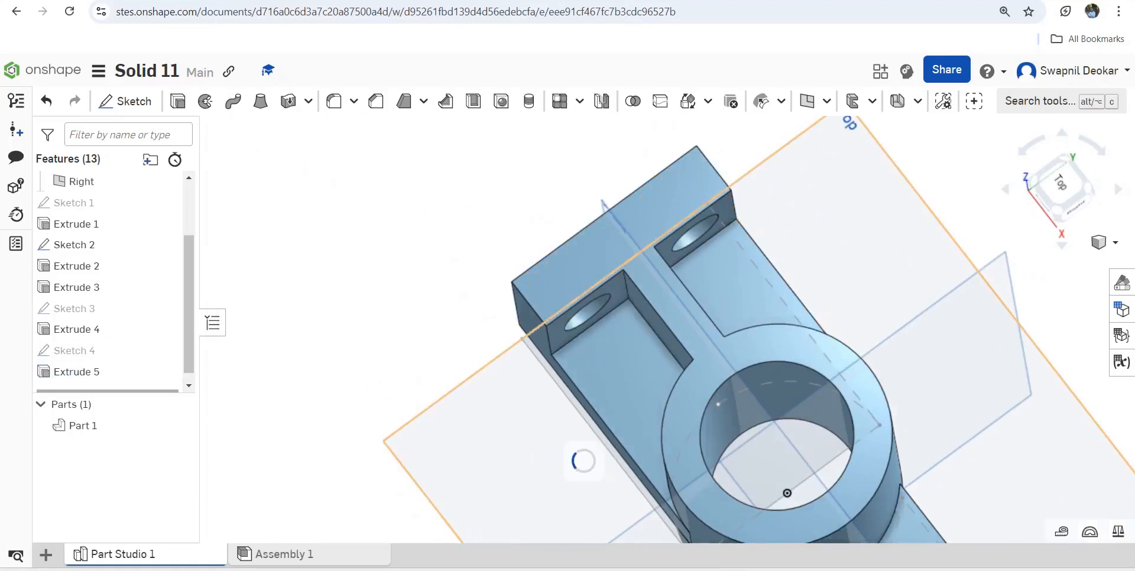
- Start a new sketch on the Front plane and view it normal to the sketch plane
mouse_move(583, 461)
right_down()
mouse_move(579, 393)
mouse_move(631, 367)
mouse_move(626, 378)
right_up()
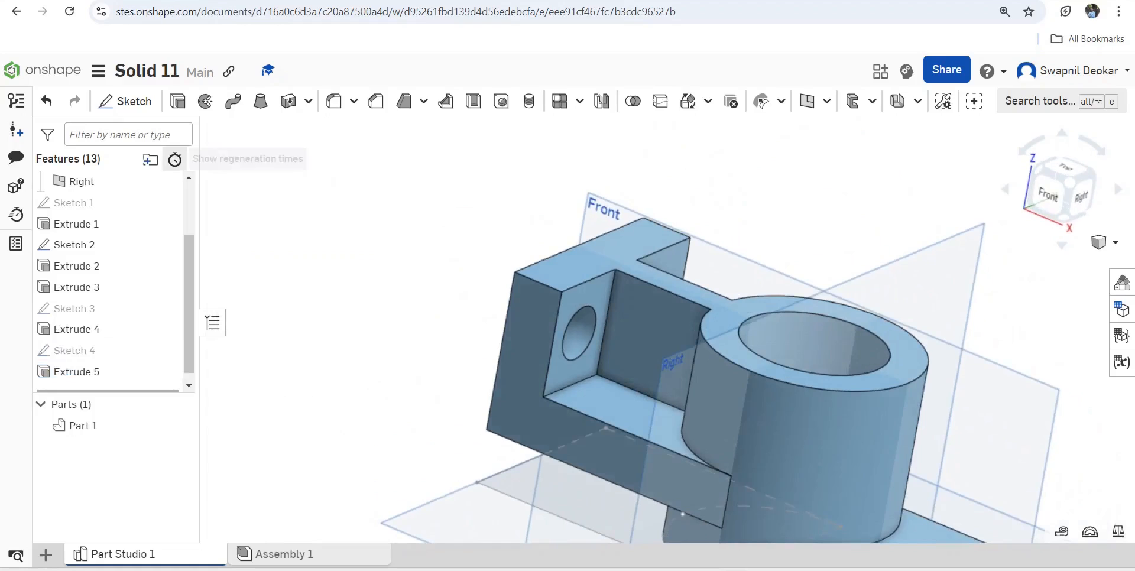
click(125, 101)
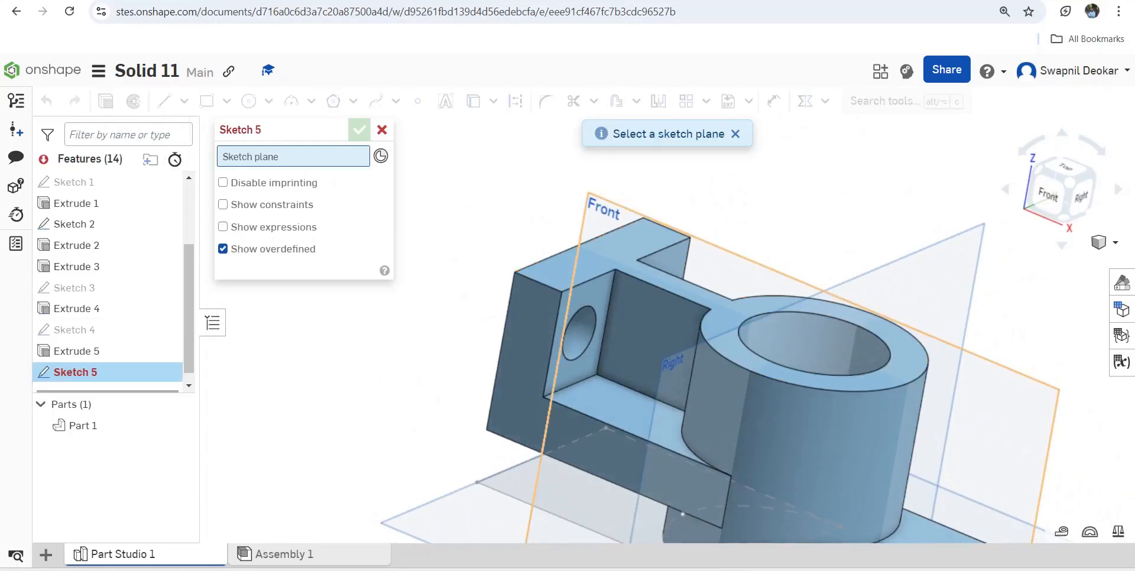
click(985, 378)
right_click(985, 379)
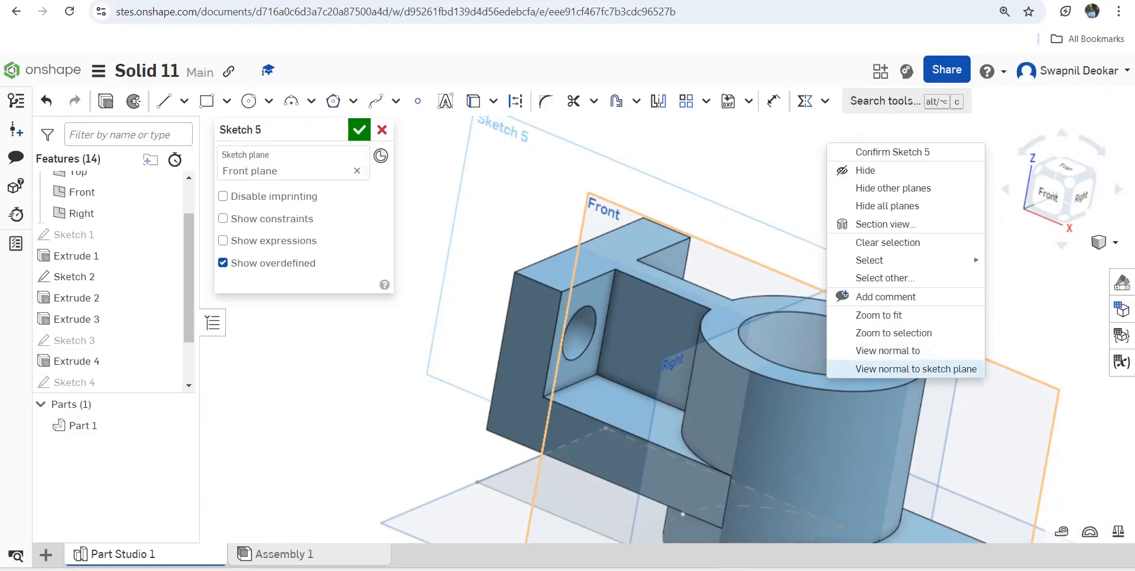
click(915, 369)
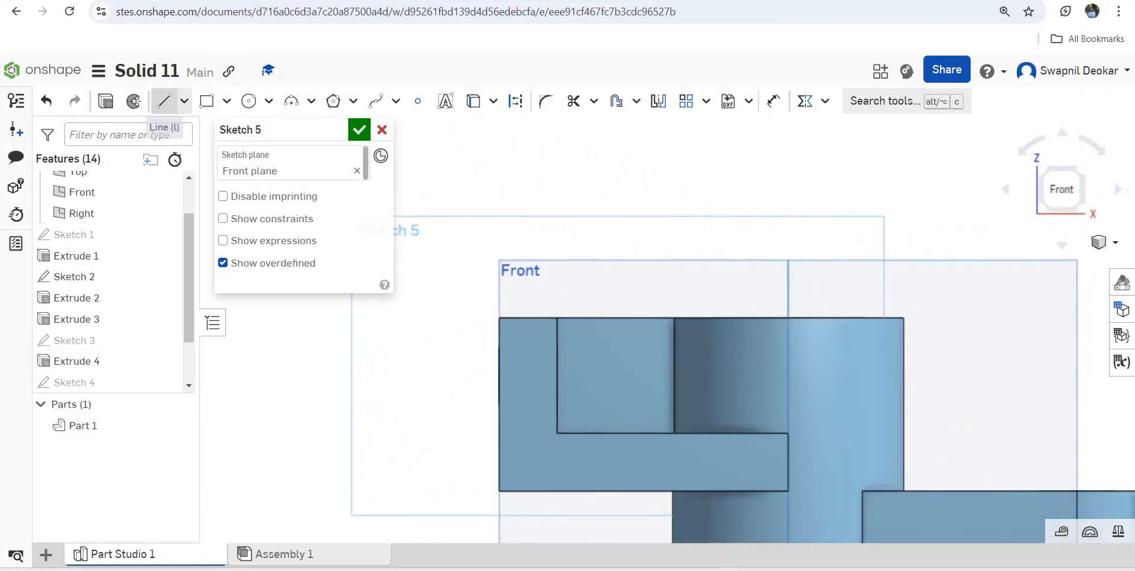
- Sketch a vertical line about 61 mm long beside the cylinder's outer edge on the side-arm side
click(164, 101)
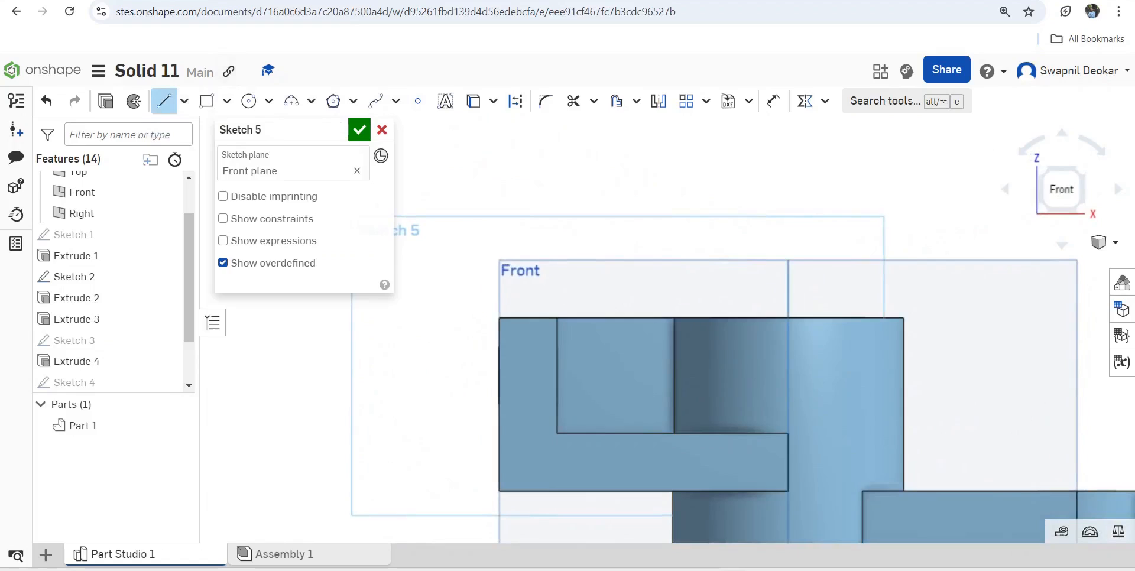
click(905, 276)
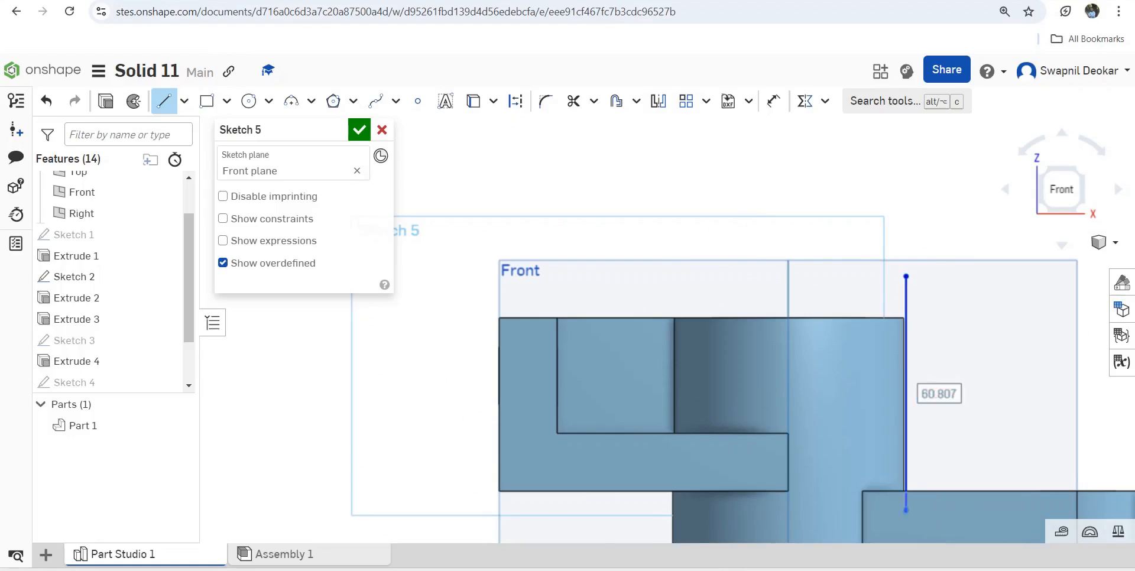
key(t)
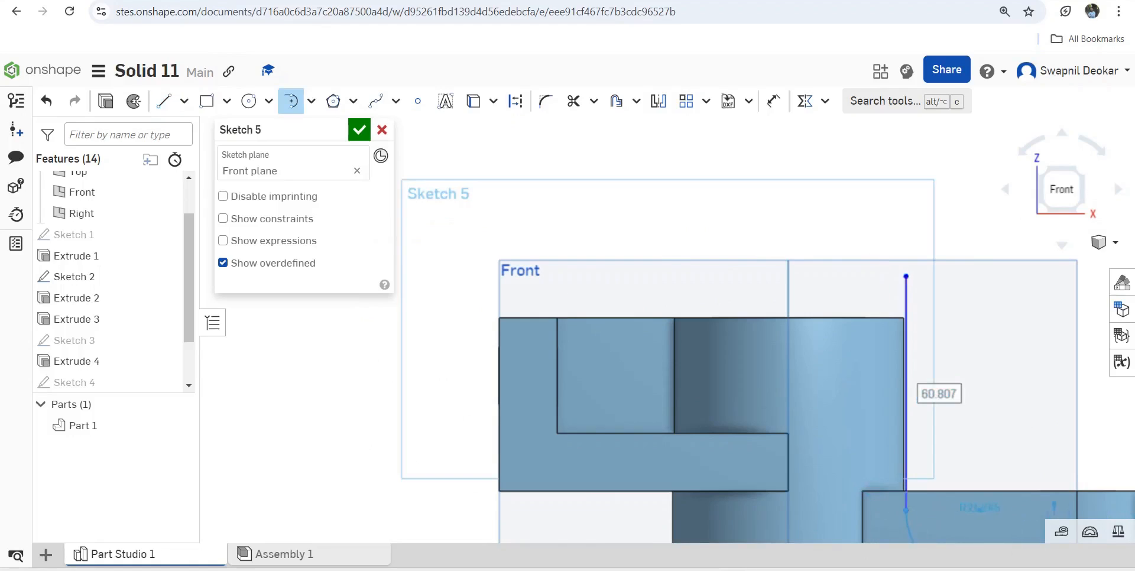
scroll(1037, 457, down, 2)
key(Escape)
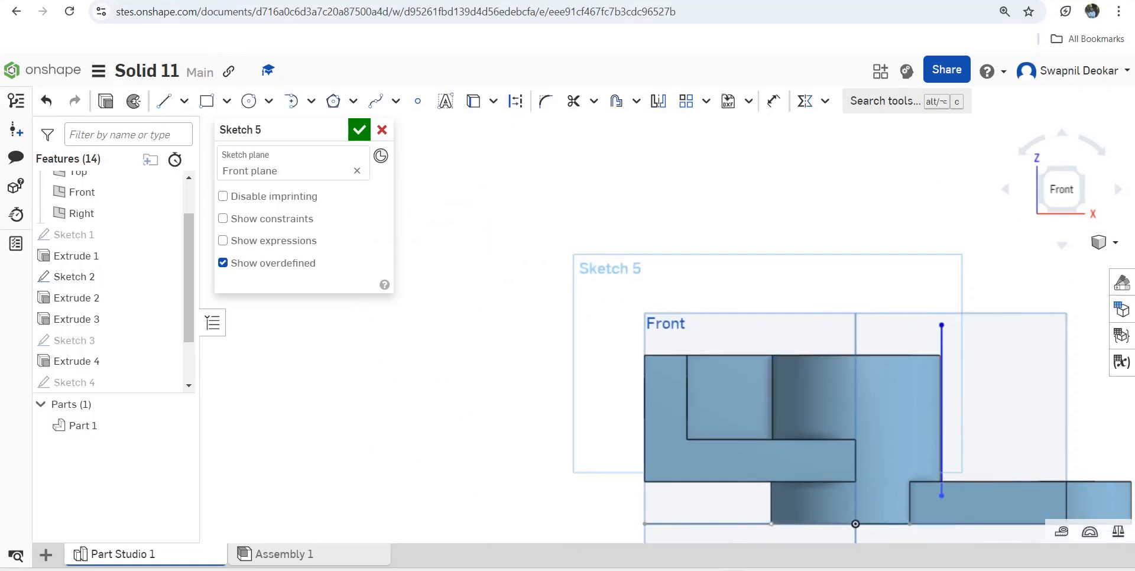
- Sketch a horizontal line about 47 mm long just above the side arm and a sloping line from its outer end to near the cylinder's top
click(164, 101)
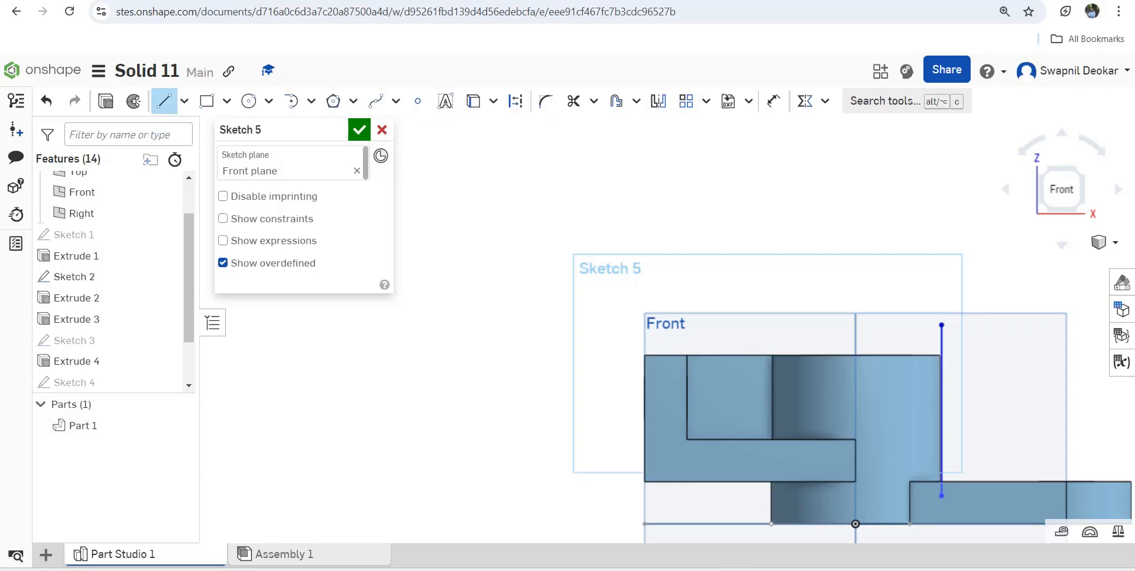
scroll(713, 412, down, 2)
scroll(833, 471, up, 4)
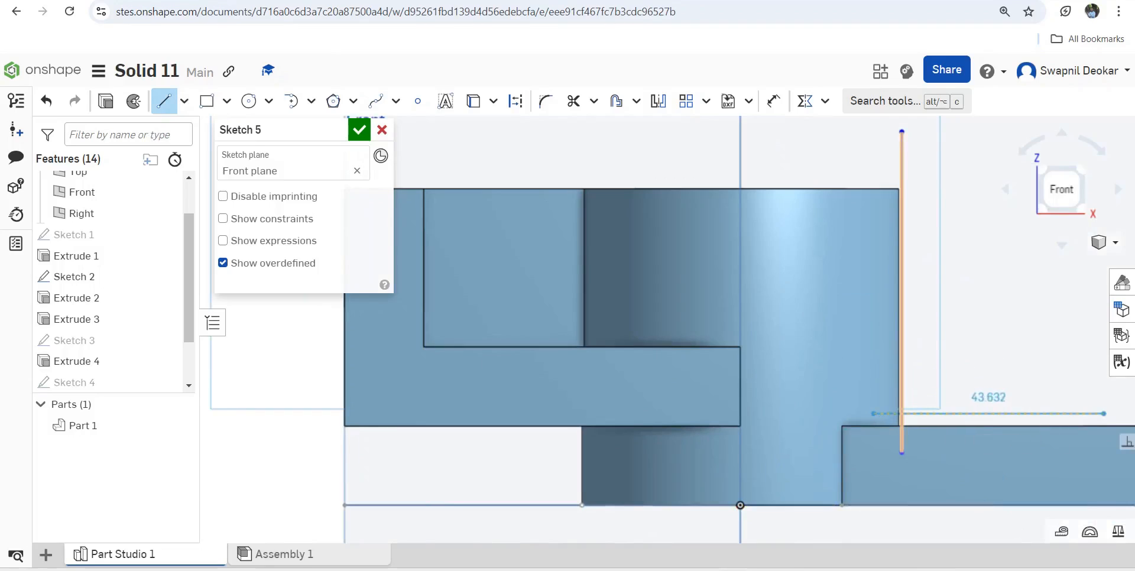
click(1121, 414)
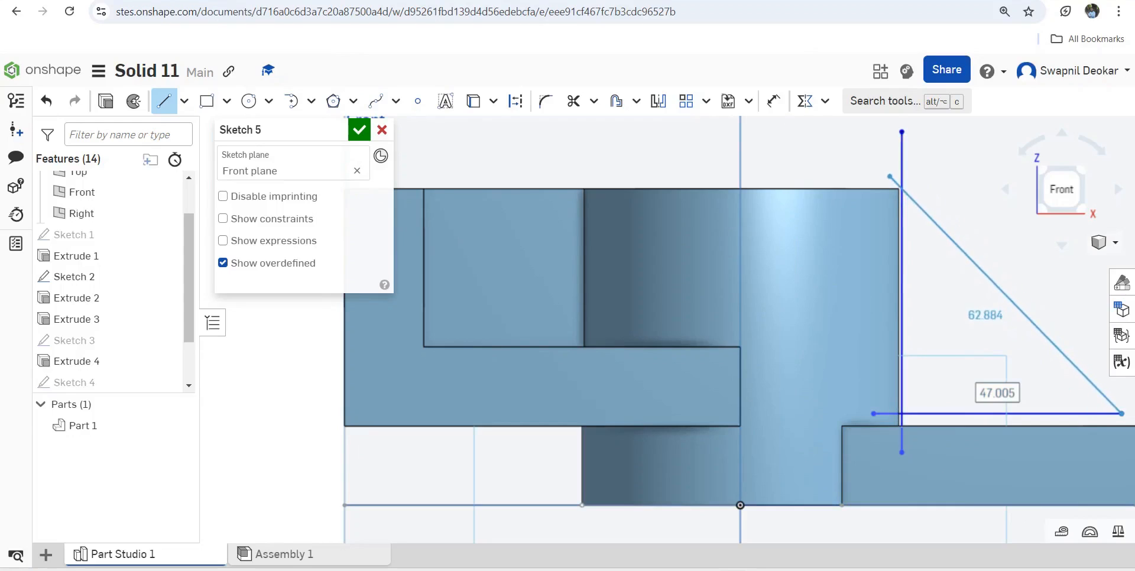
click(890, 176)
key(Escape)
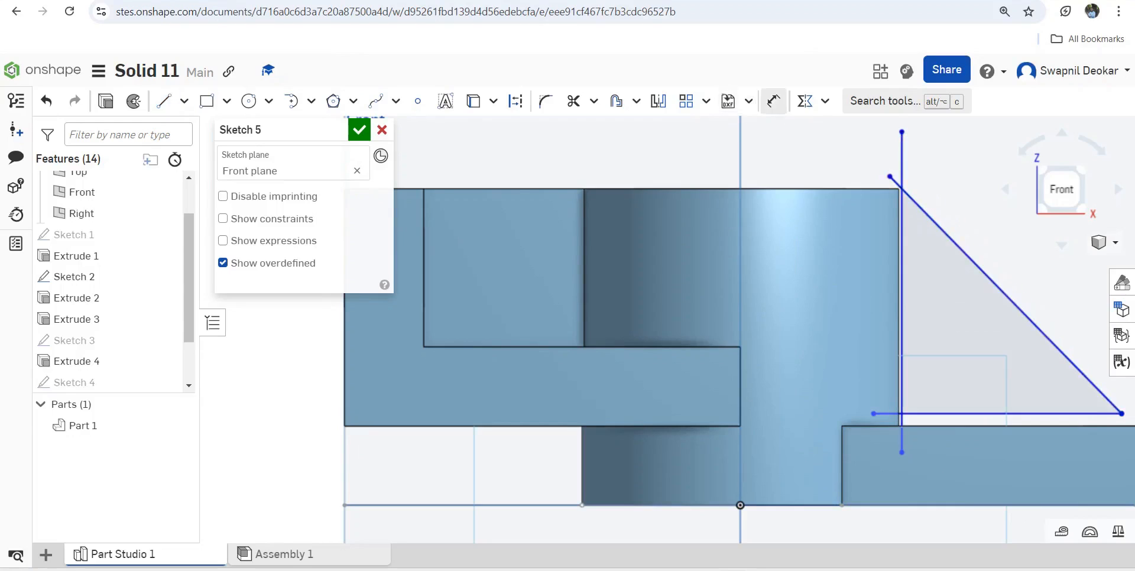
- Dimension the vertical line's distance from the cylinder's centre line as 30 mm
click(773, 101)
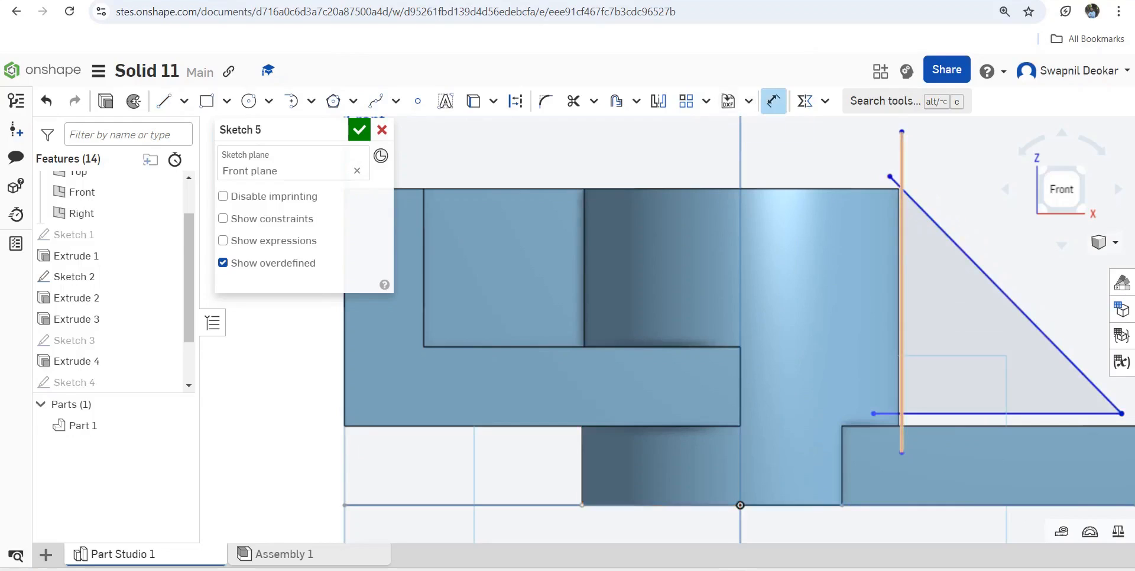
click(901, 266)
click(741, 300)
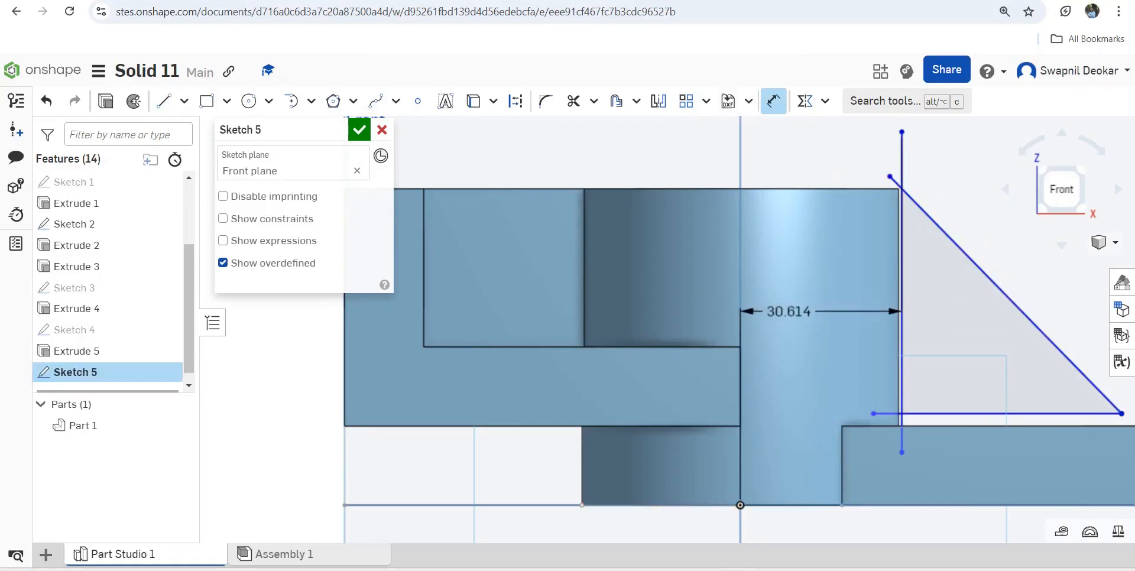
click(786, 310)
text(3)
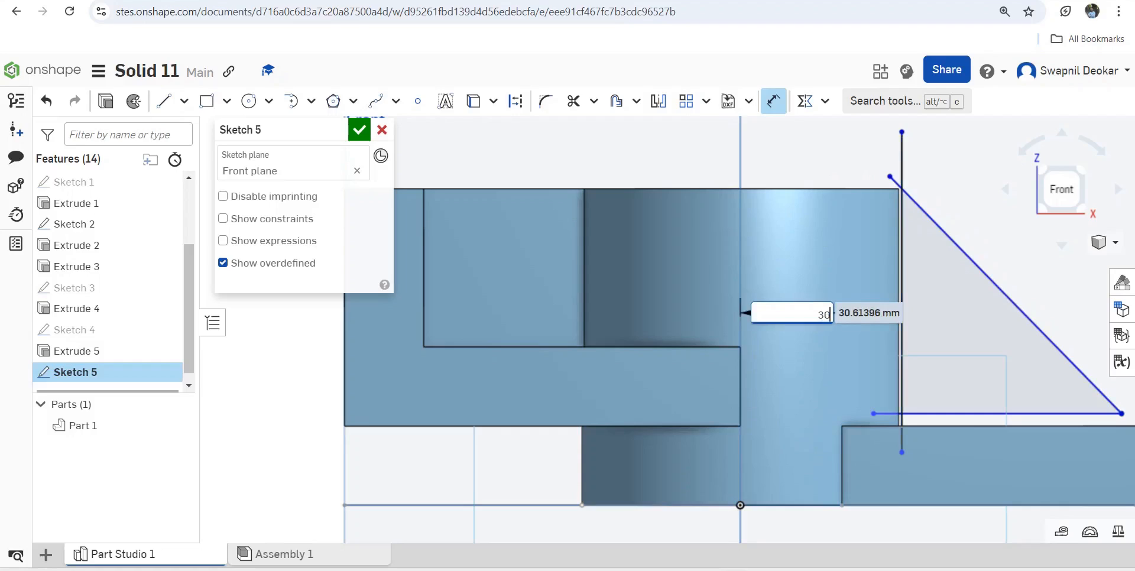
text(0)
key(Return)
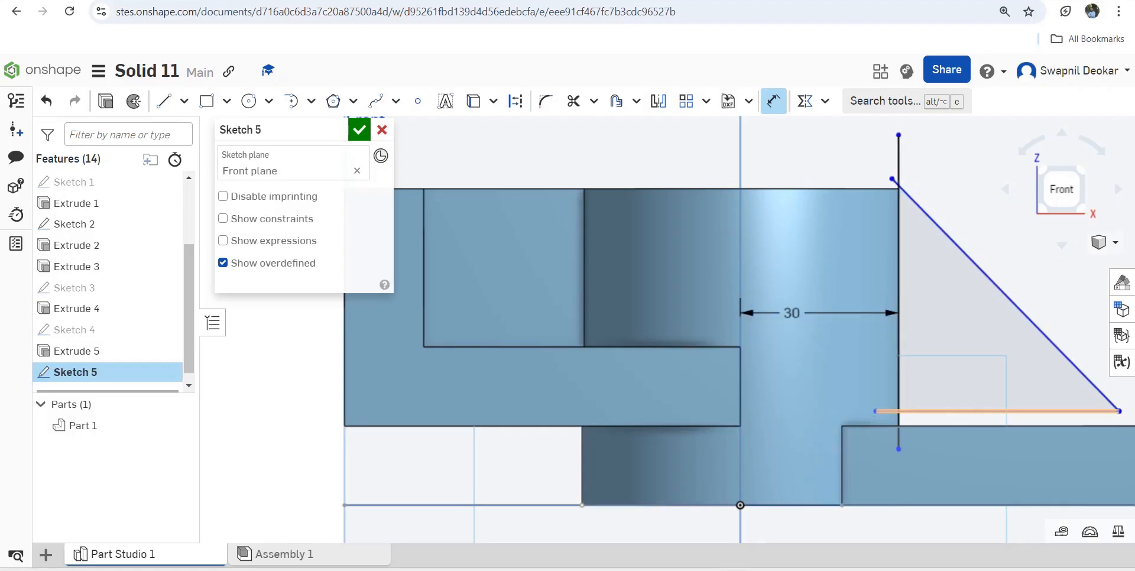
- Dimension the distance between the horizontal line and the side arm's top edge as 0 mm
click(922, 411)
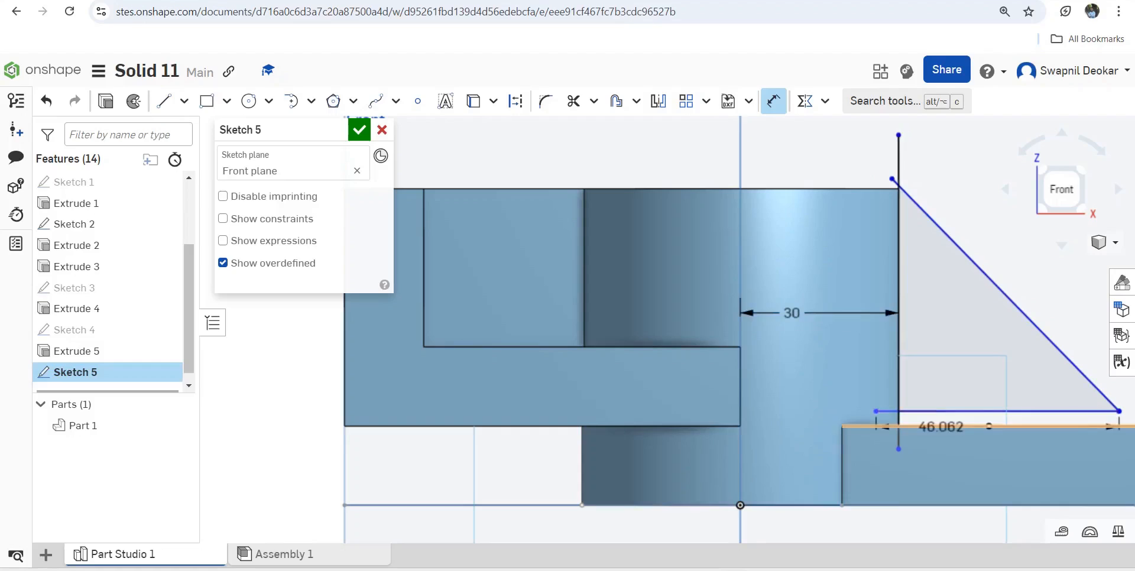
click(927, 426)
click(952, 373)
text(0)
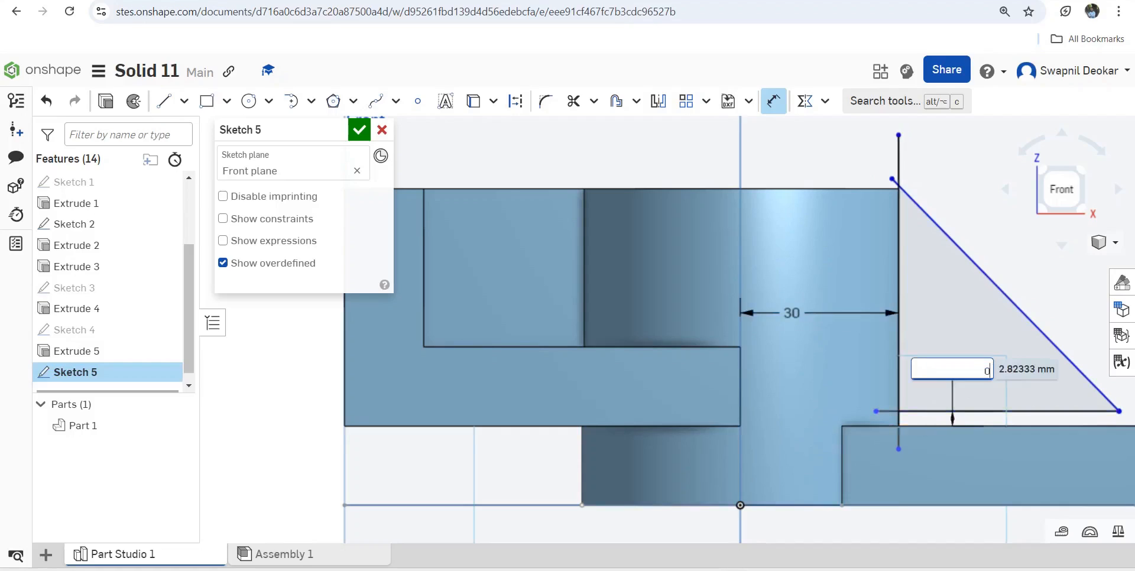
key(Return)
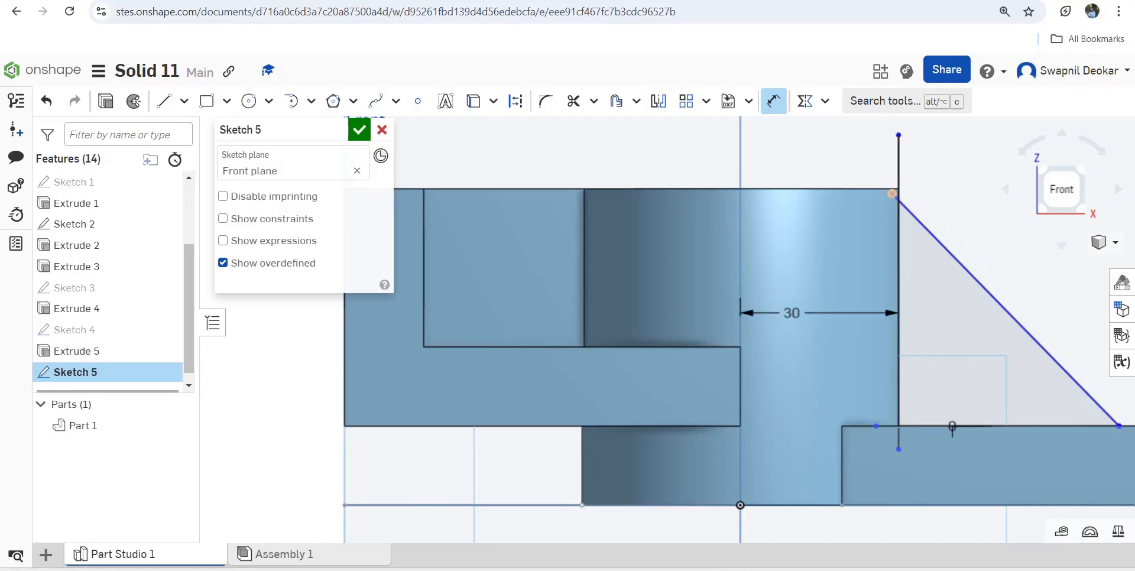
- Apply a Coincident constraint between the sloping line's upper endpoint and the cylinder's top outer corner
scroll(873, 189, up, 3)
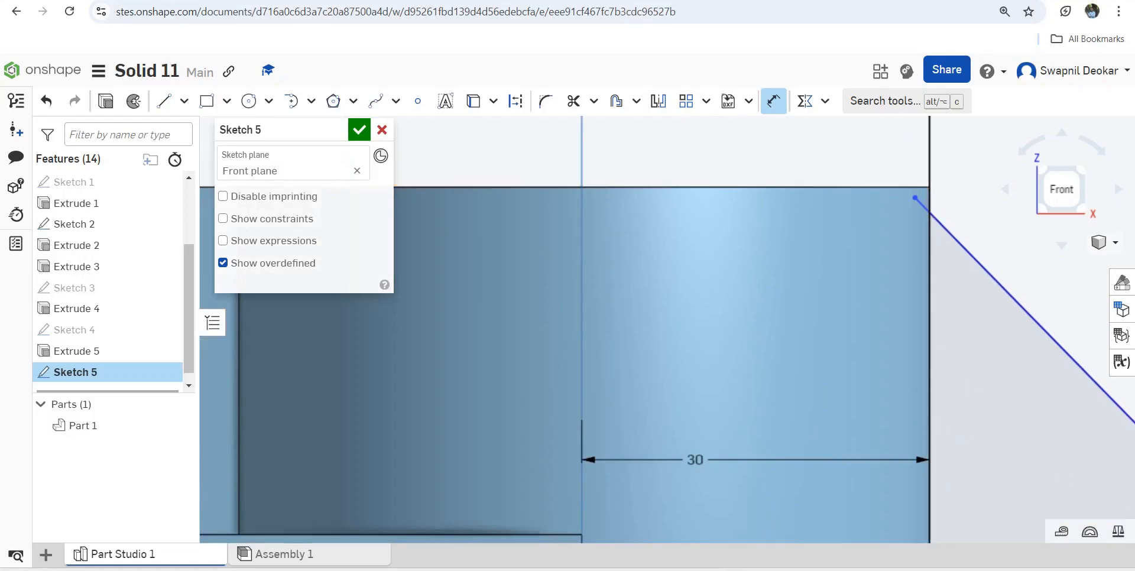
click(825, 100)
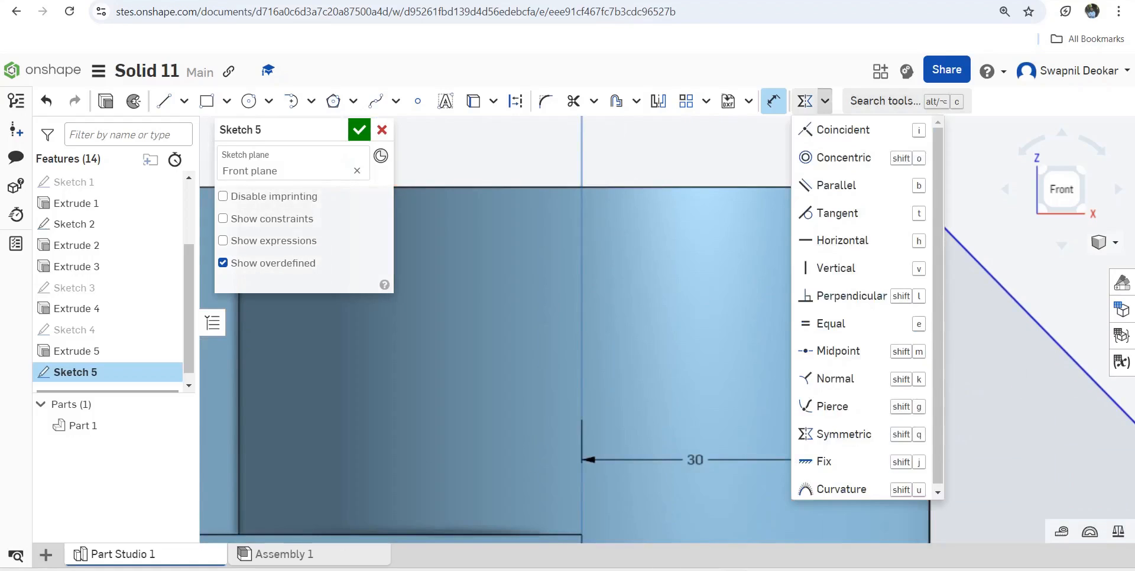
click(845, 130)
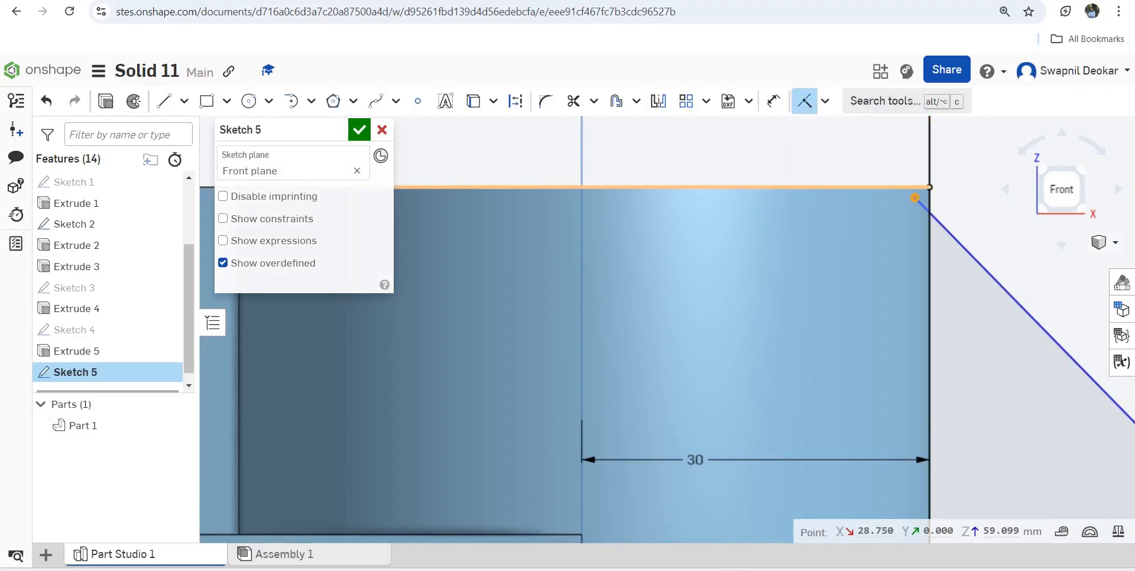
click(929, 187)
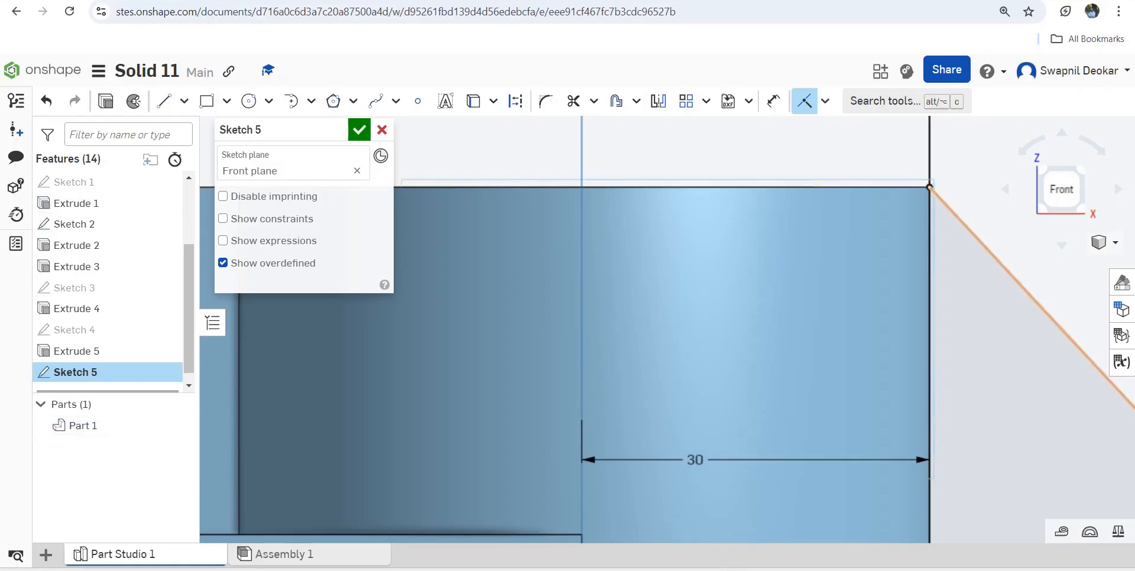
- Dimension the horizontal distance between the vertical line and the sloping line's lower endpoint as 25 mm
scroll(889, 275, down, 3)
scroll(889, 276, down, 5)
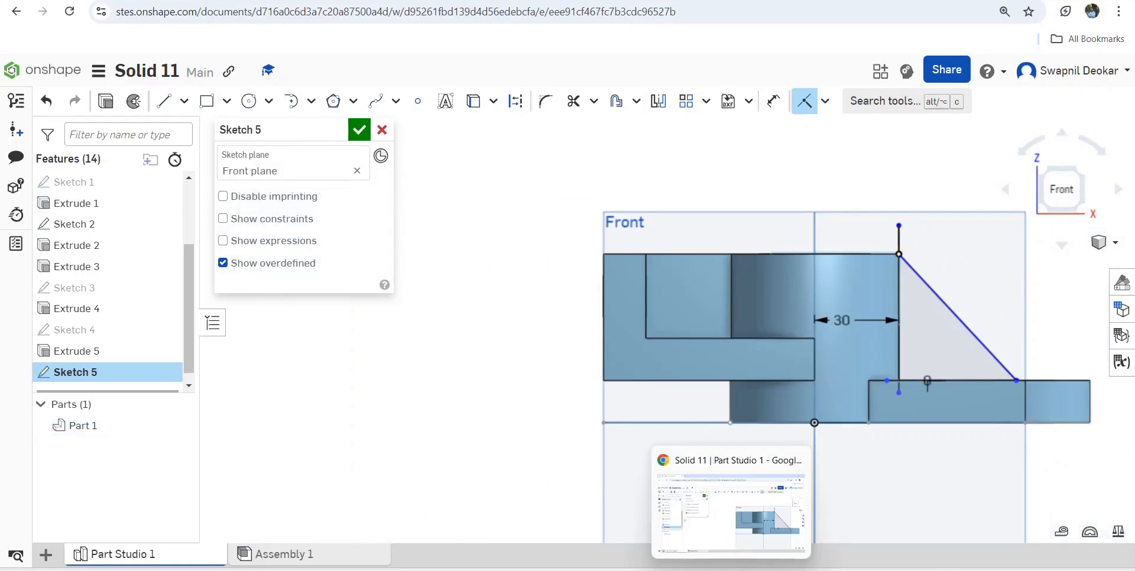
click(762, 570)
key(alt+Tab)
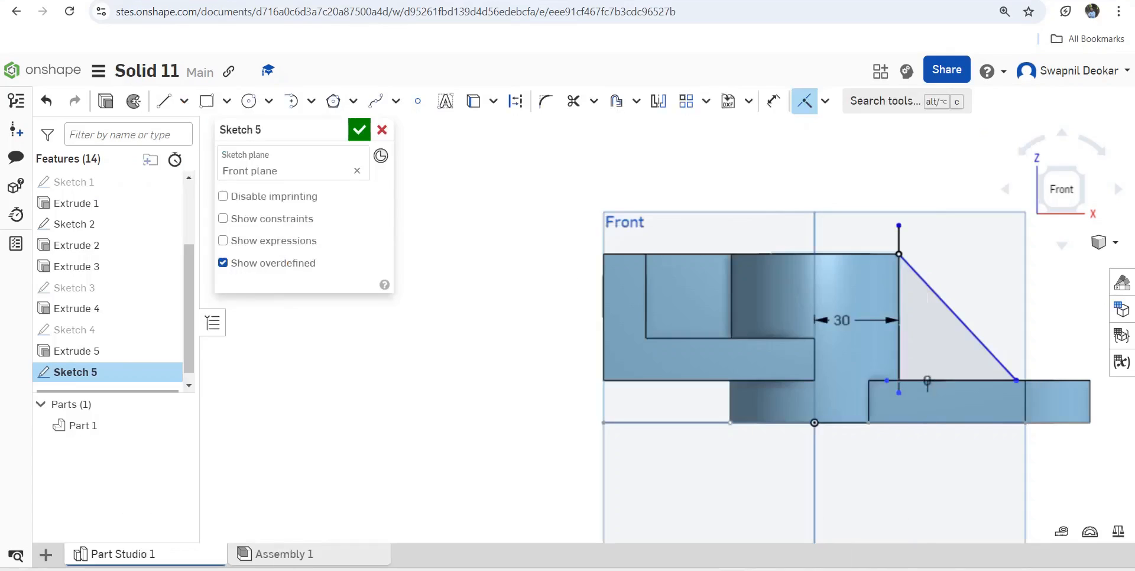
scroll(1008, 433, up, 3)
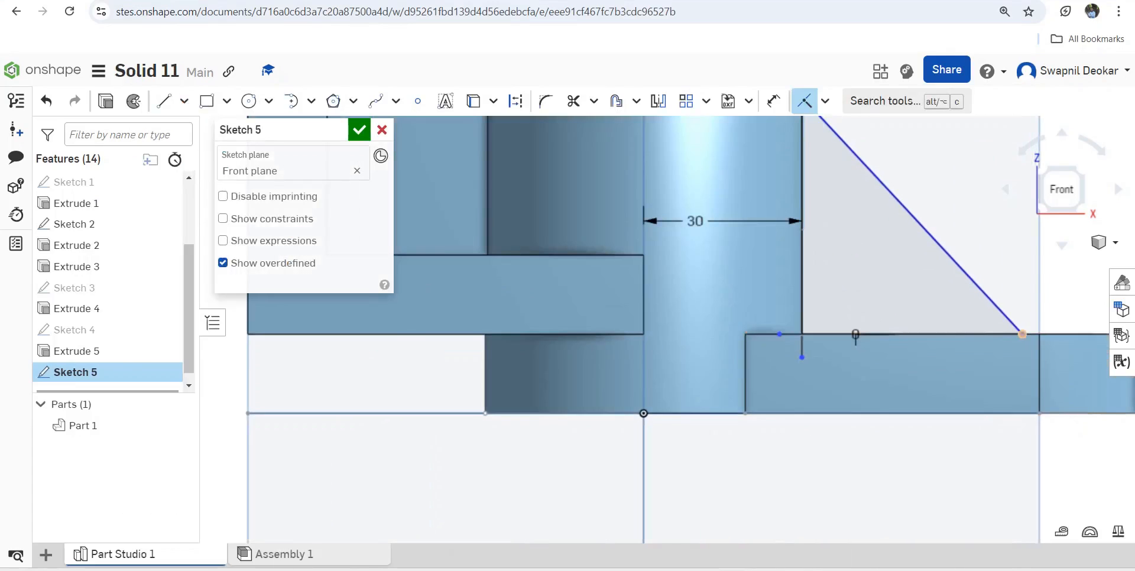
click(773, 101)
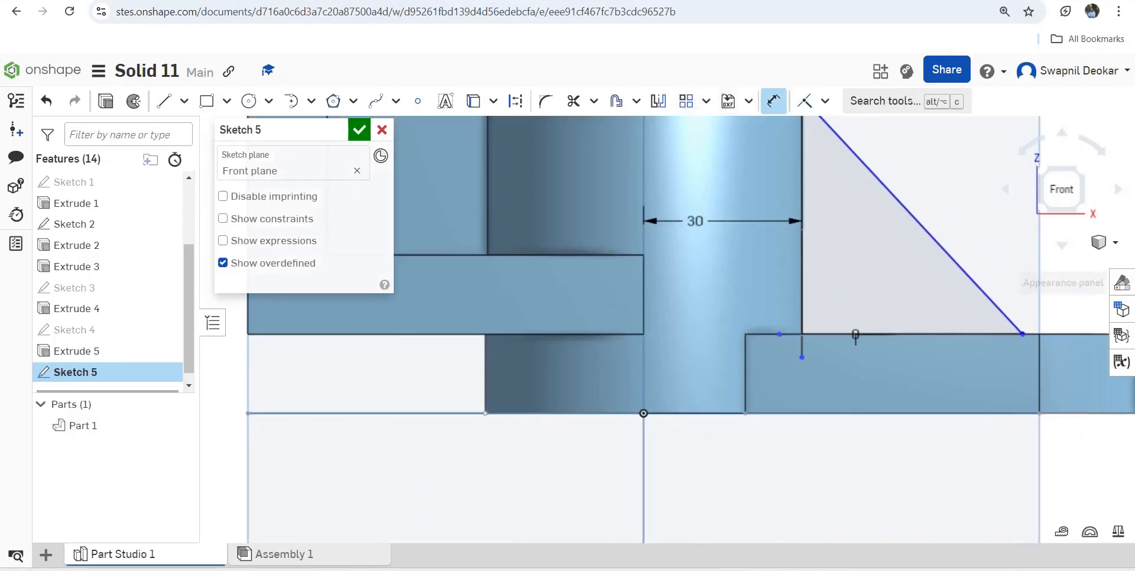
click(855, 334)
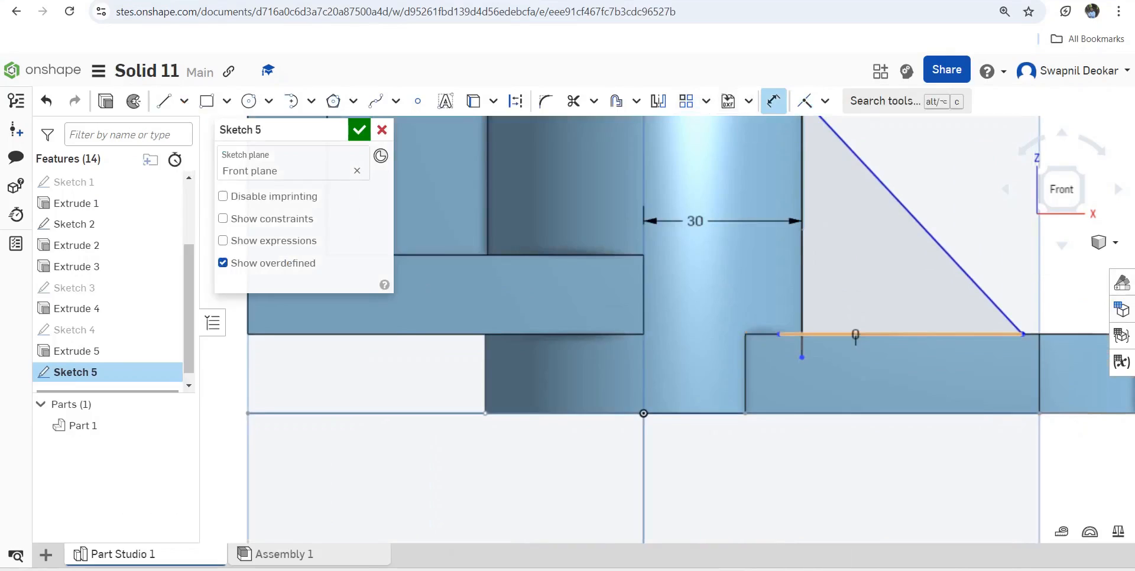
click(855, 334)
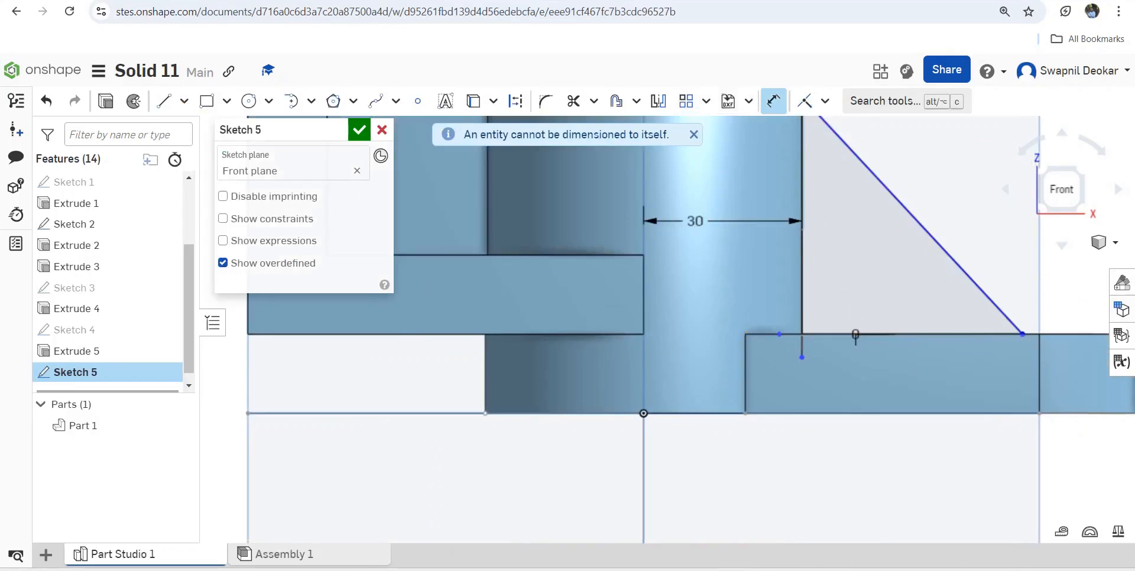
scroll(855, 334, up, 3)
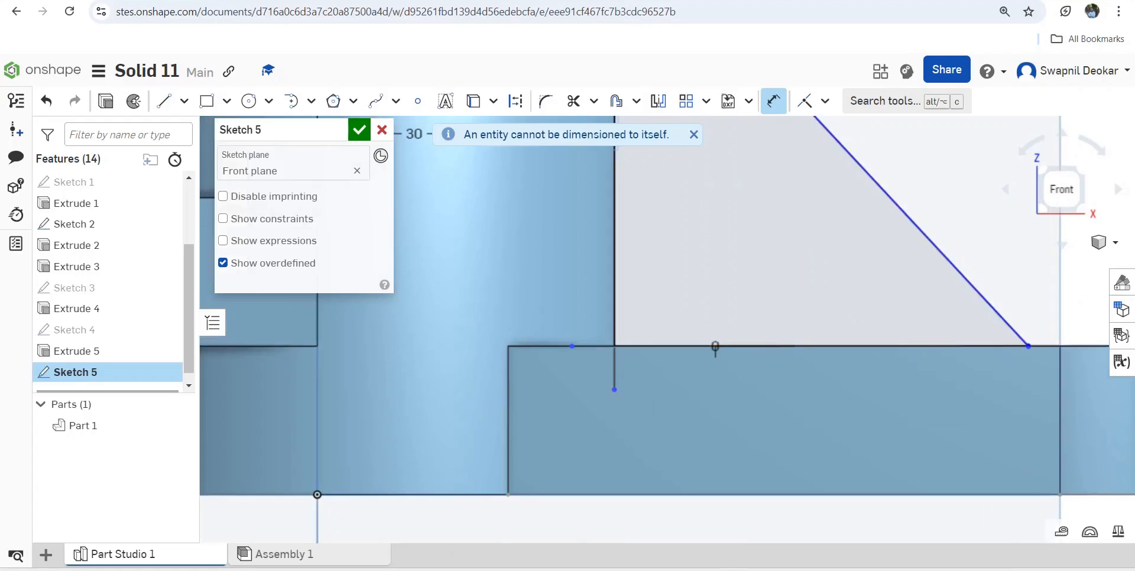
click(1028, 346)
click(615, 308)
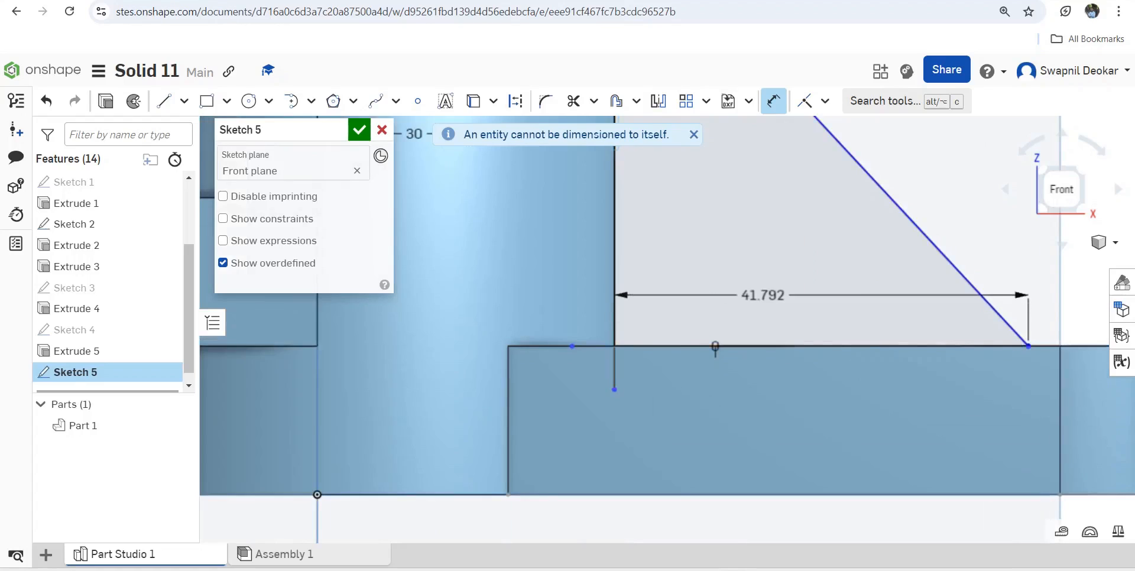
click(763, 295)
text(25)
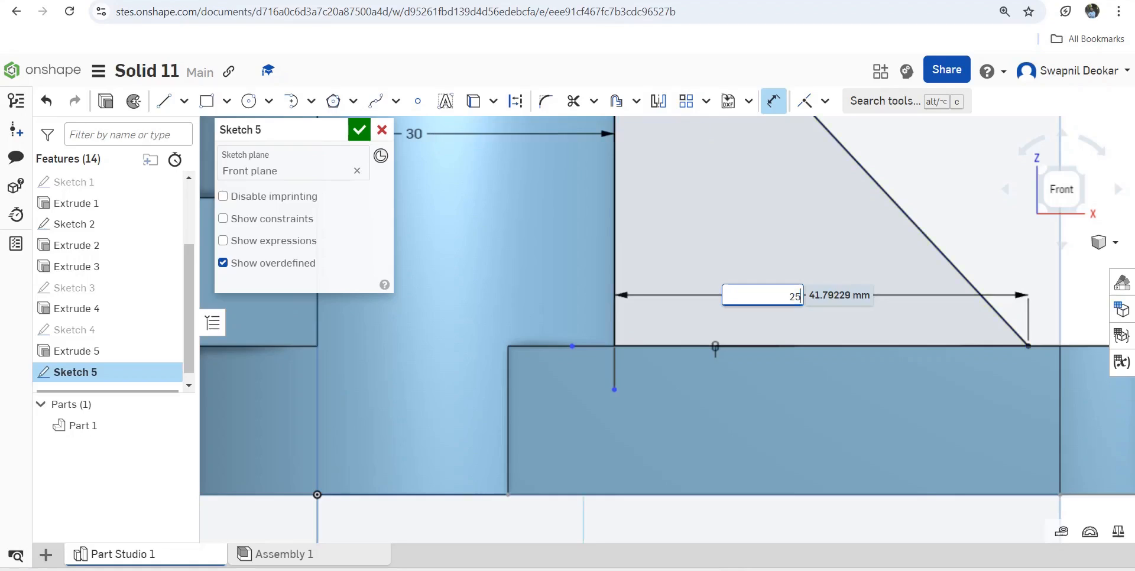
key(Return)
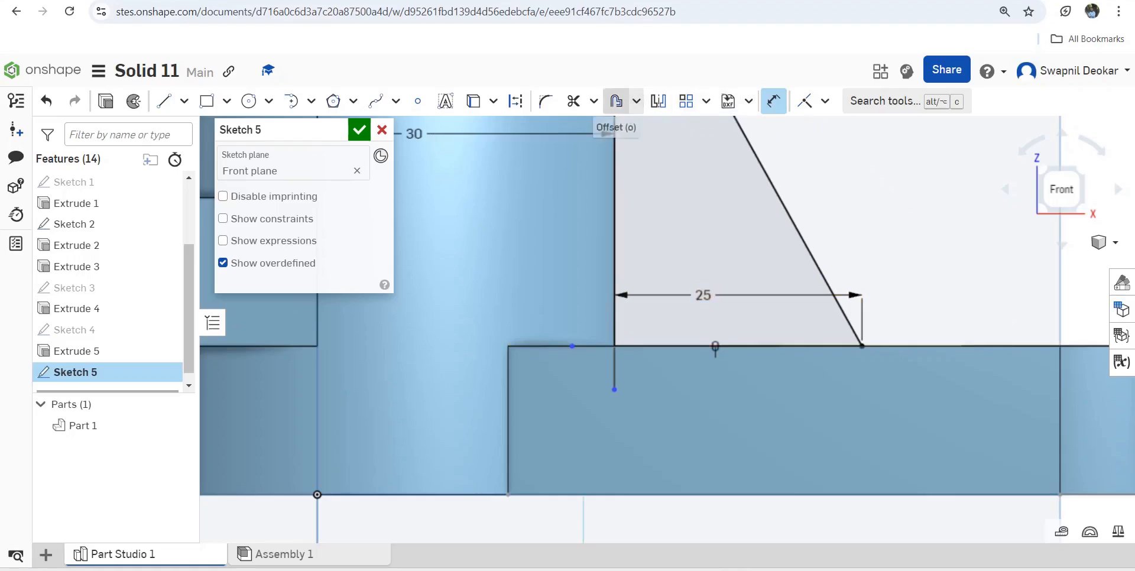
- Trim the overhanging ends of the vertical and horizontal lines outside the rib triangle
click(572, 101)
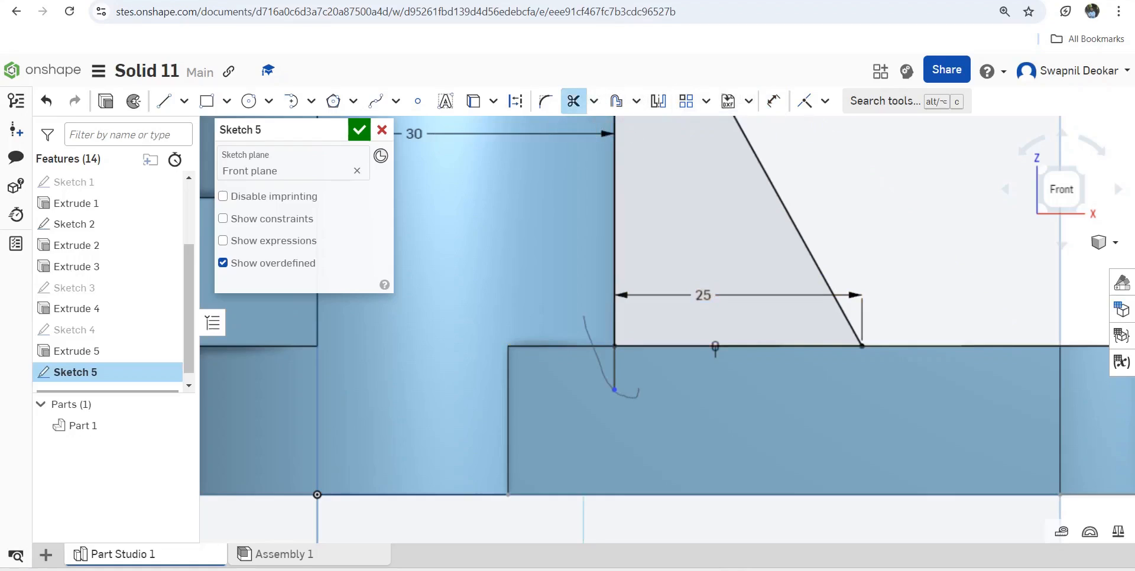
drag(584, 316, 600, 365)
scroll(623, 395, up, 3)
scroll(690, 491, down, 8)
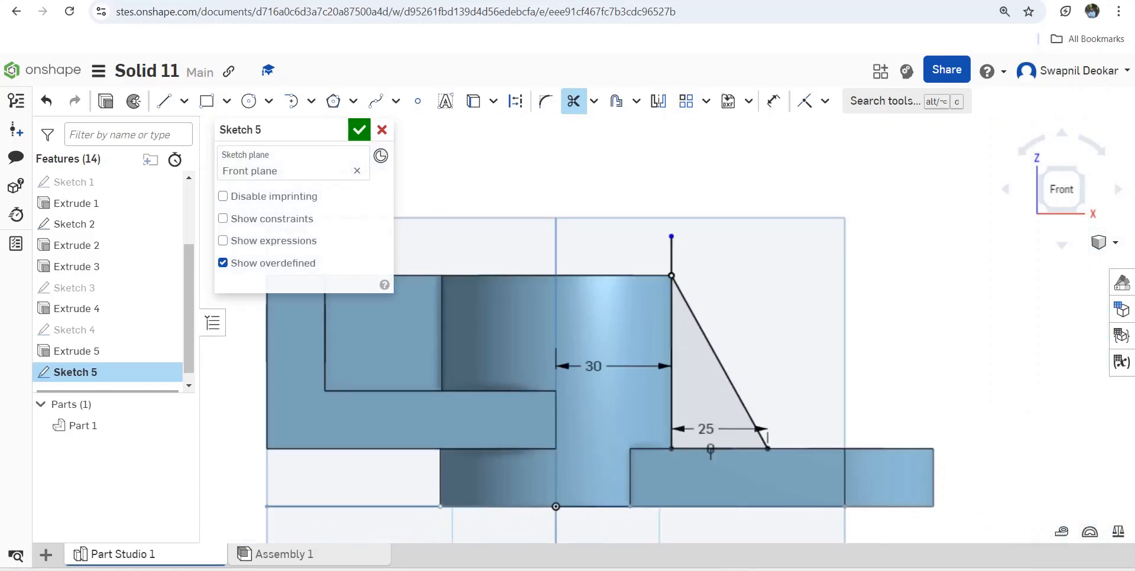
scroll(712, 313, up, 4)
drag(616, 193, 654, 218)
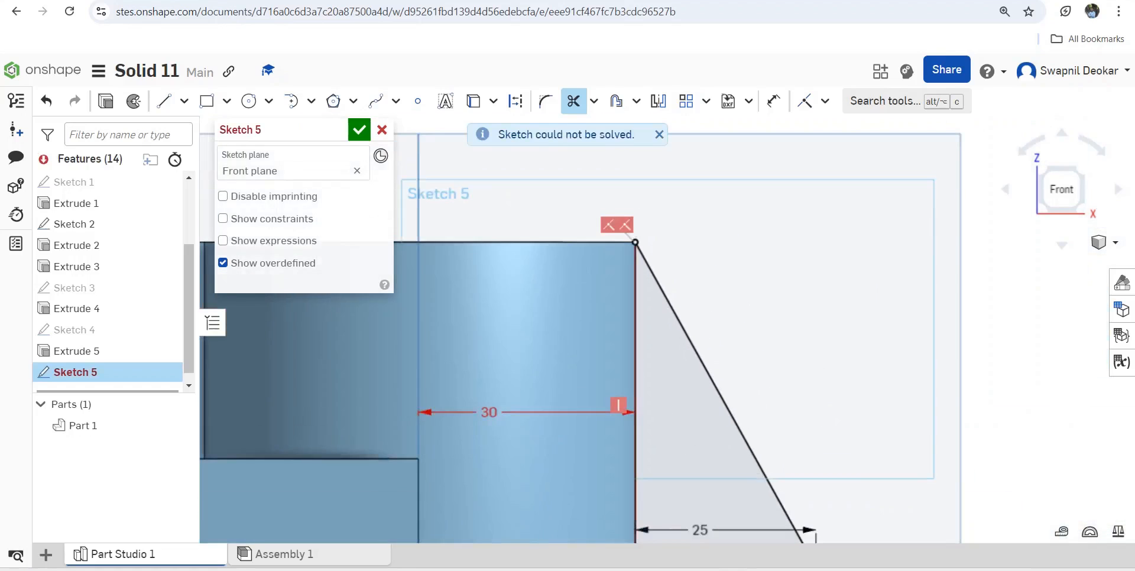
- Delete the conflicting coincident constraint at the triangle's upper corner and finish the sketch
scroll(628, 234, up, 1)
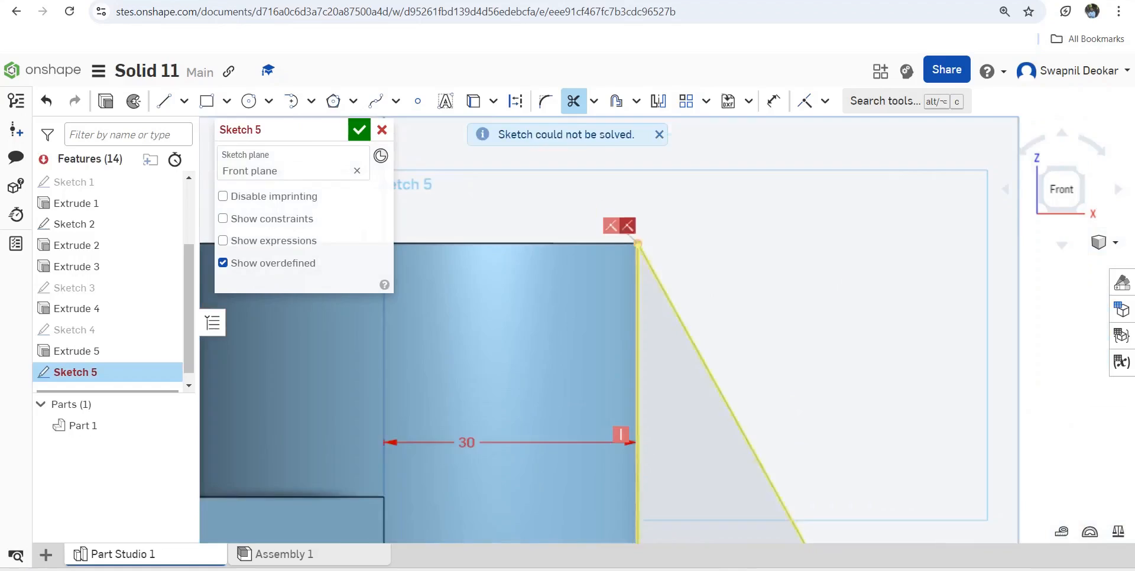
scroll(628, 235, up, 3)
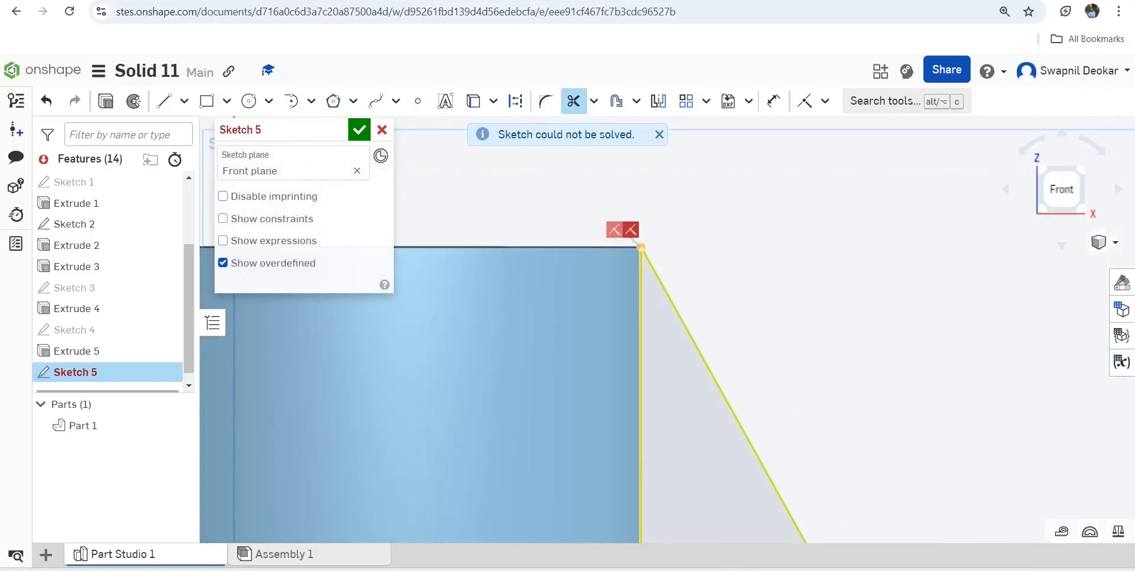
key(Delete)
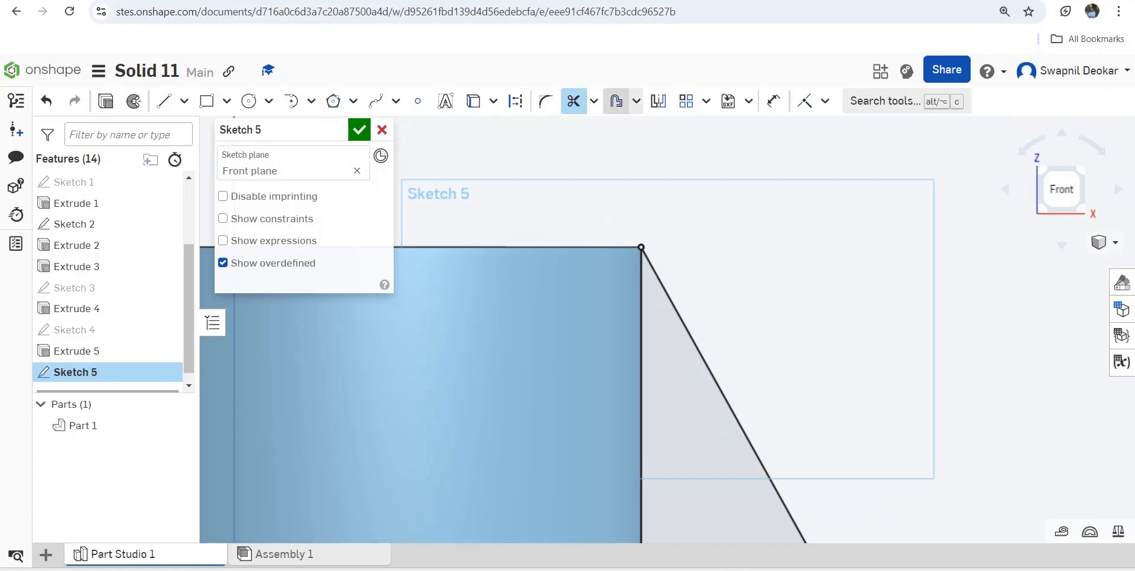
click(359, 129)
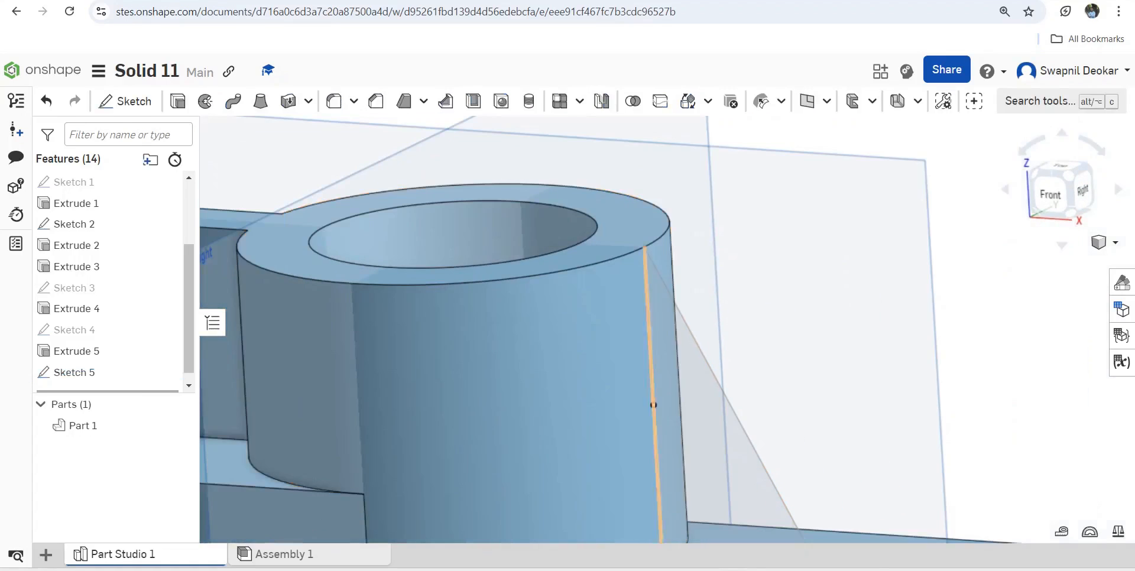
scroll(768, 331, down, 1)
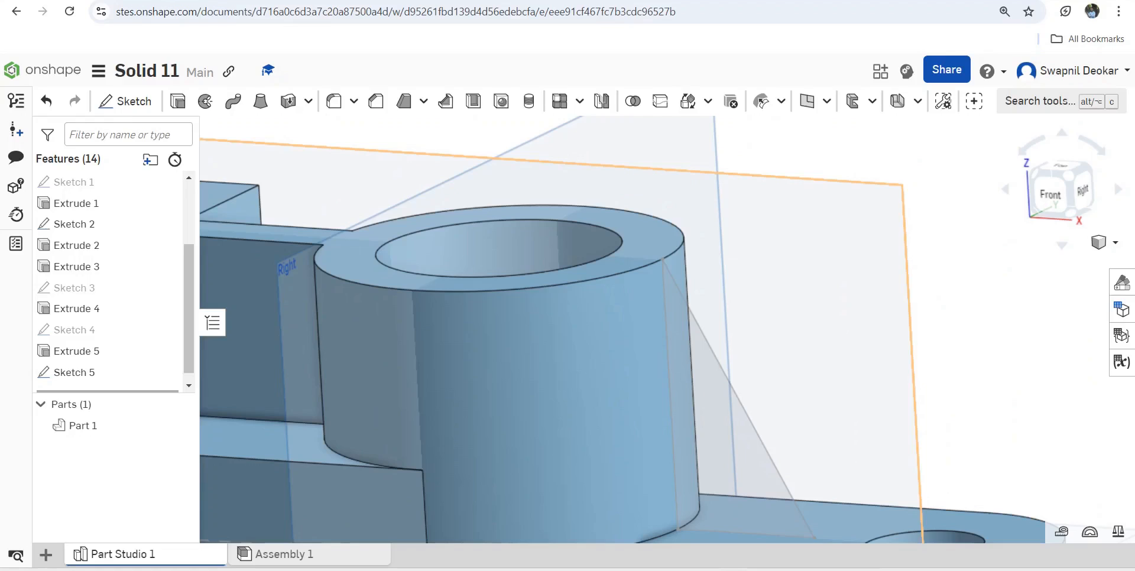
click(737, 399)
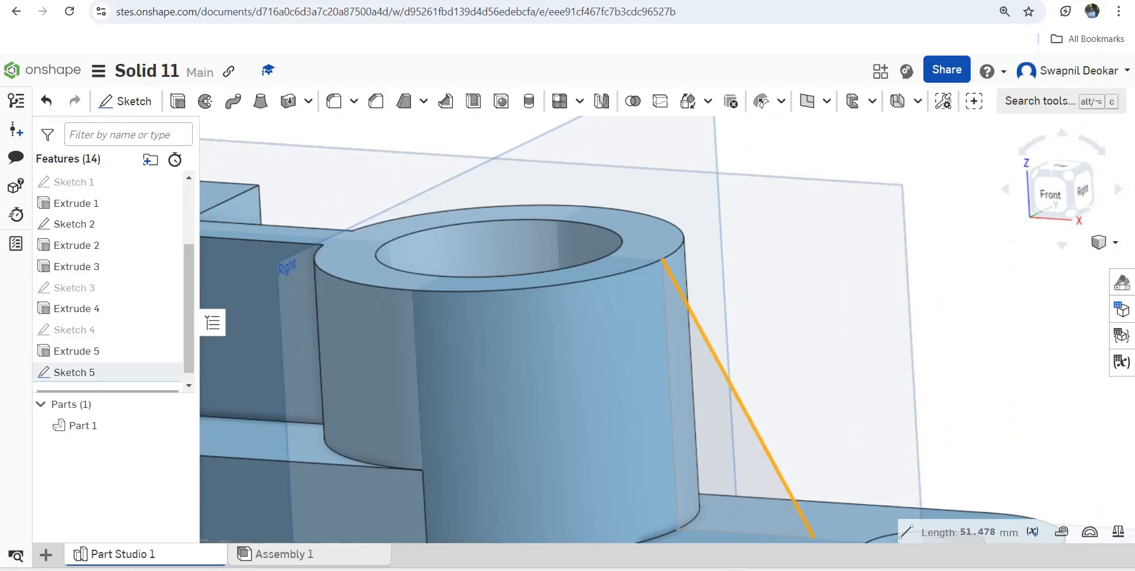
click(738, 398)
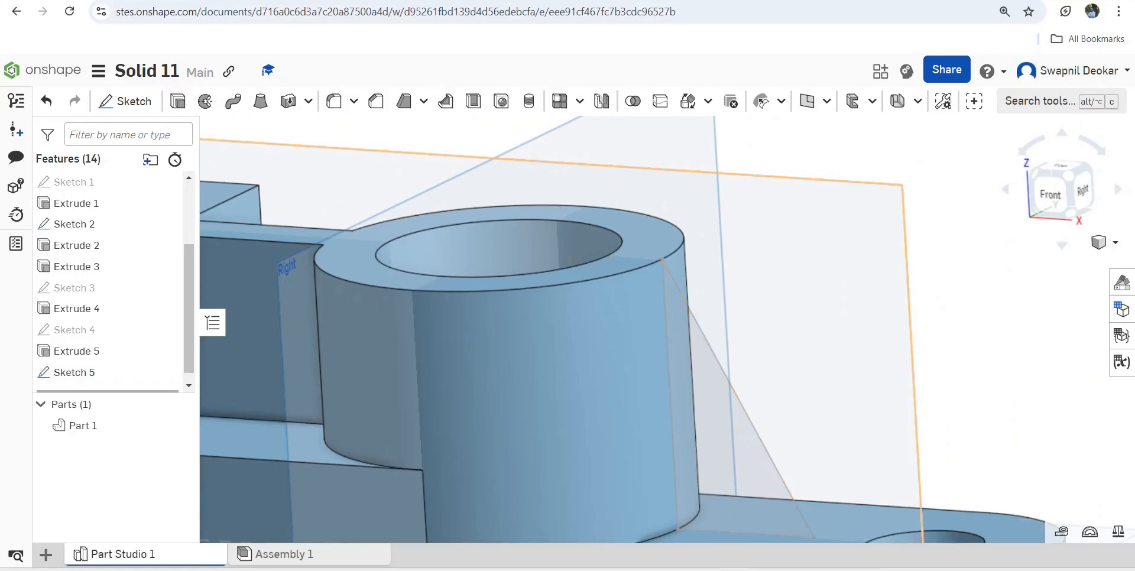
click(177, 101)
click(650, 437)
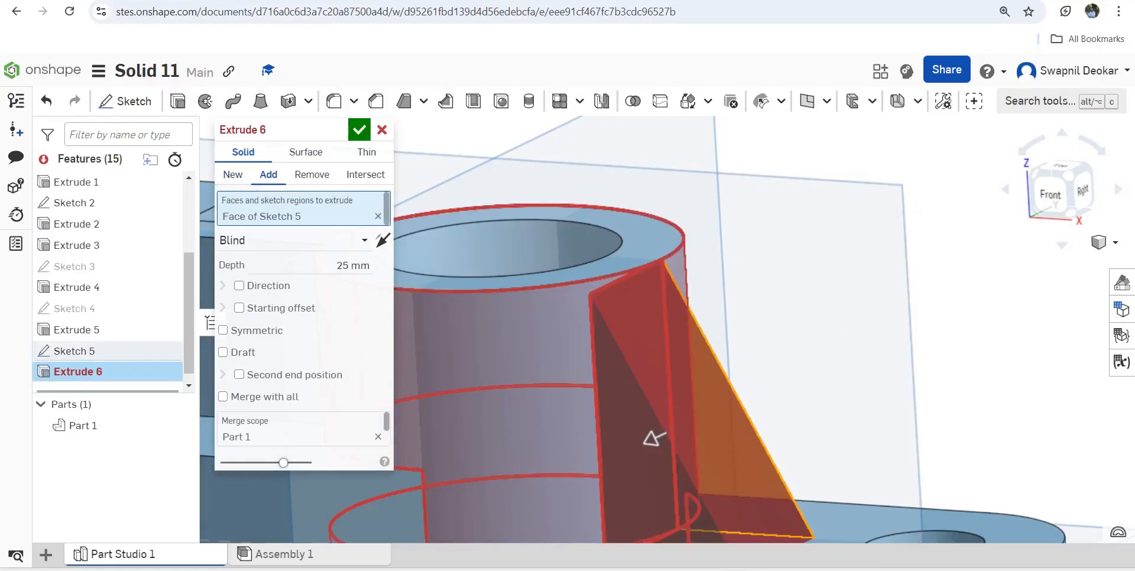
right_click(645, 439)
key(Escape)
right_drag(650, 437, 699, 363)
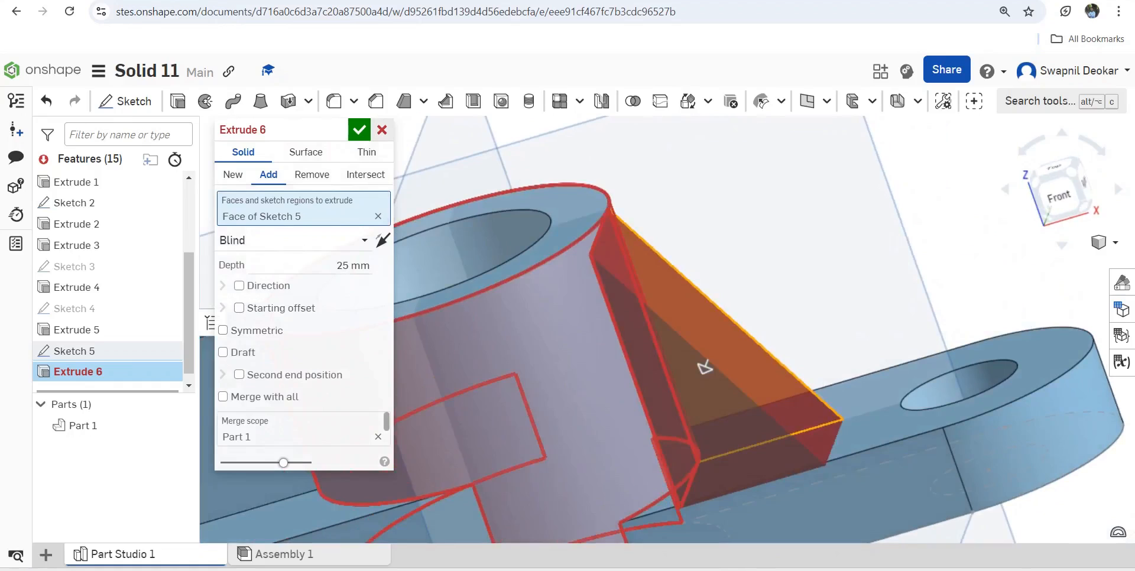
key(Escape)
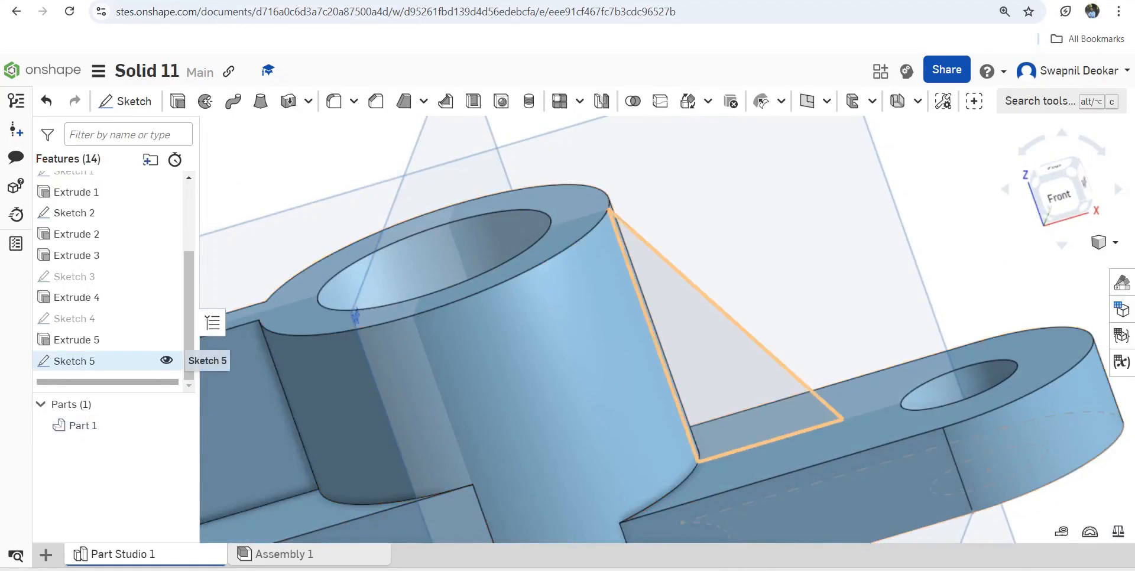
- Delete the triangular rib sketch and start a new sketch on the cylinder's top face, viewed normal to the sketch plane
click(74, 361)
key(Delete)
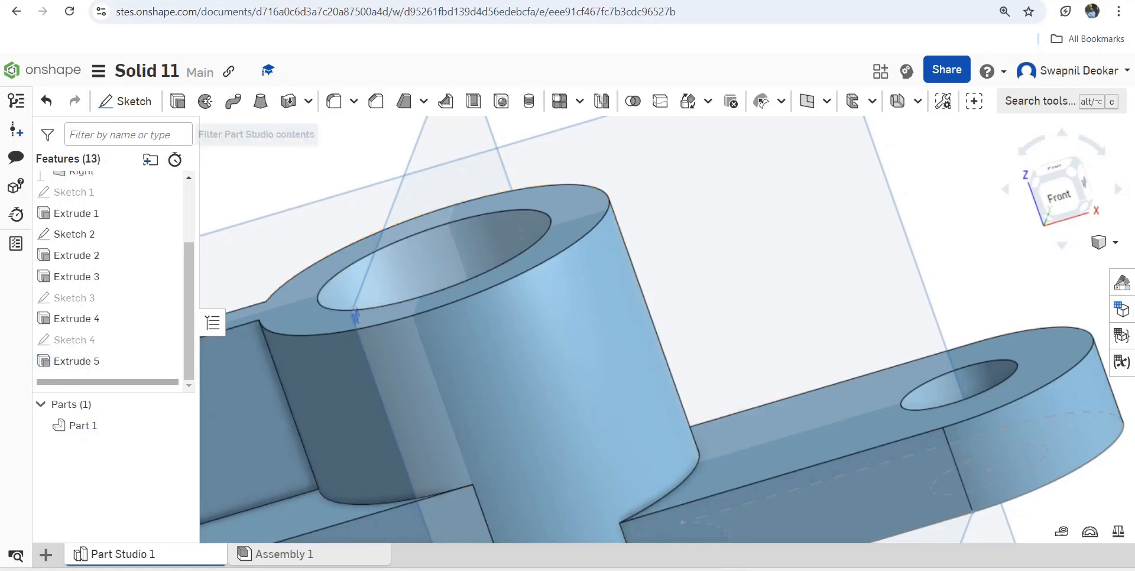
click(126, 101)
click(593, 206)
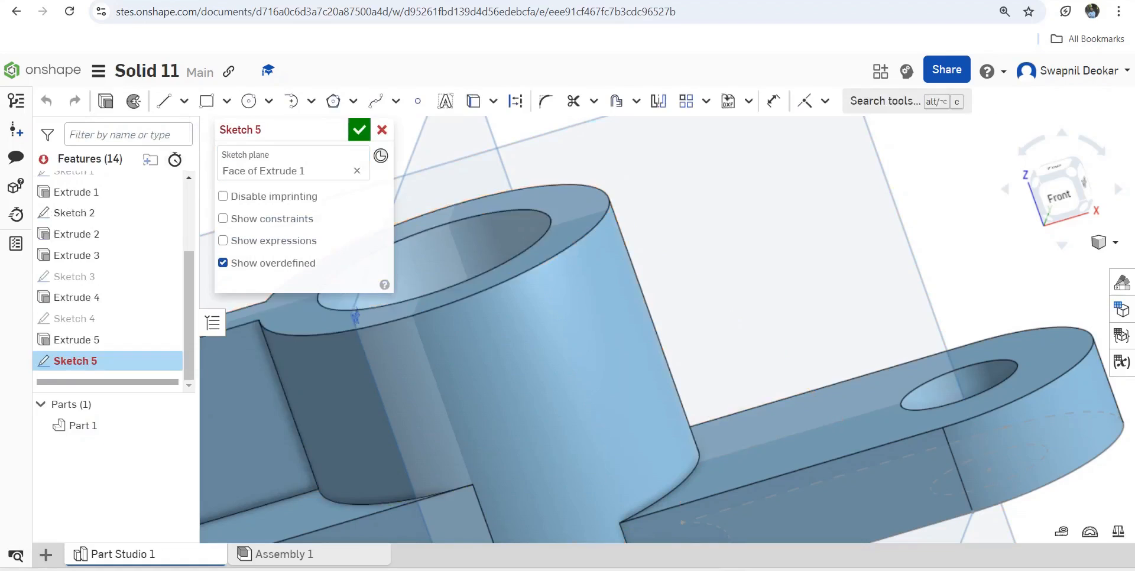
right_click(593, 207)
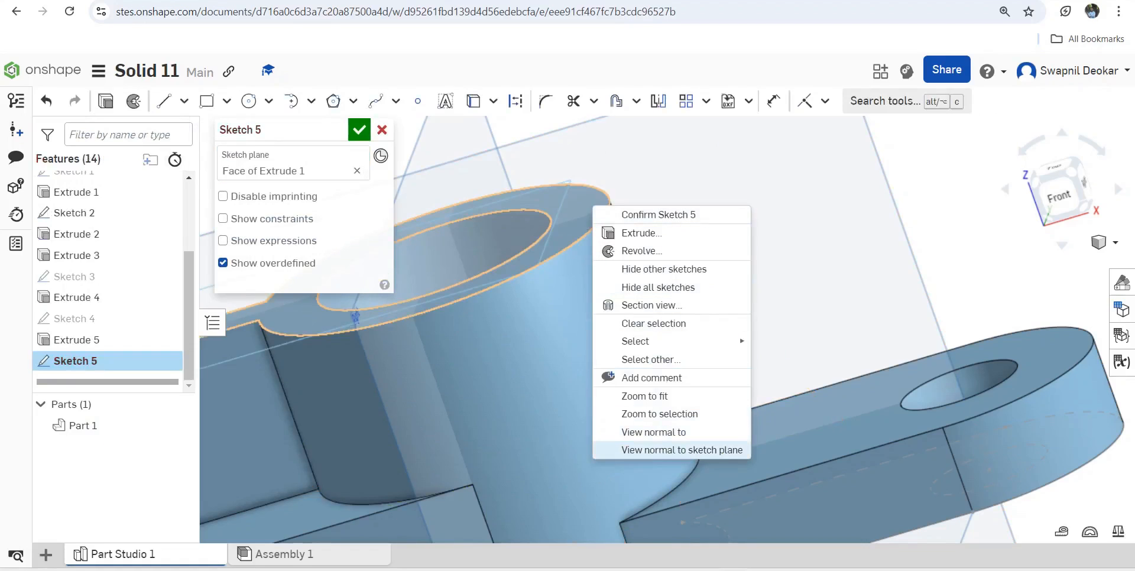
click(681, 449)
scroll(720, 354, down, 7)
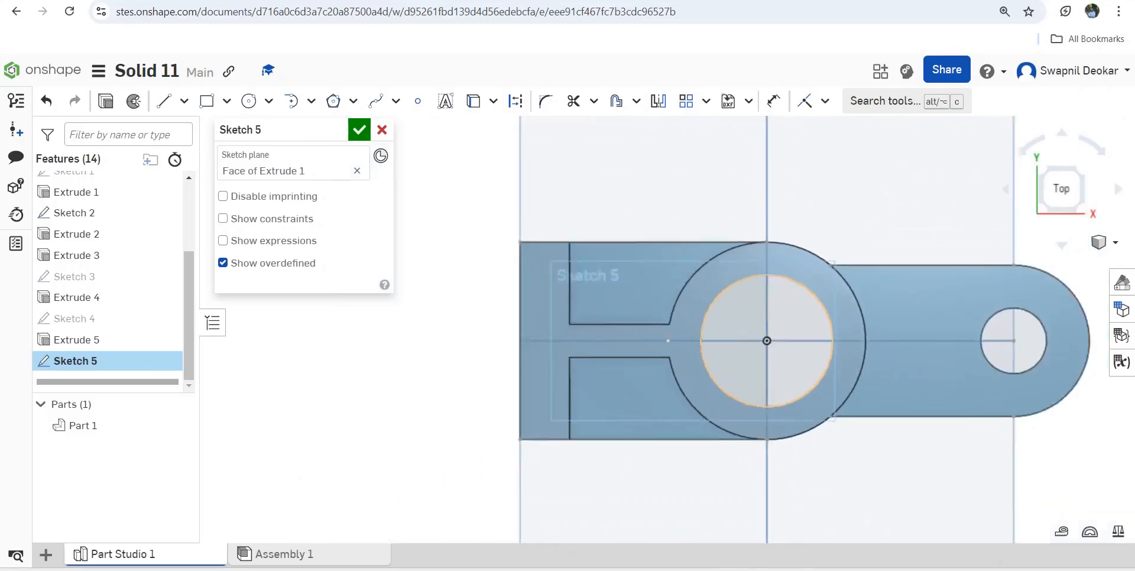
- Sketch a corner rectangle about 34.6 mm by 17.7 mm spanning the cylinder wall and the side arm
scroll(836, 357, up, 3)
scroll(837, 361, up, 2)
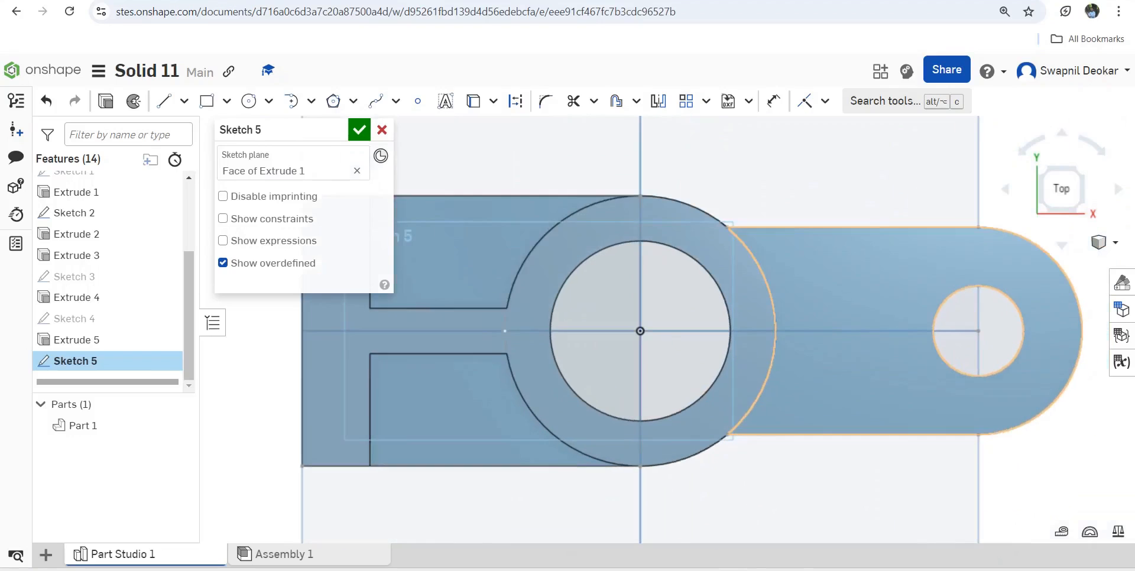
click(207, 101)
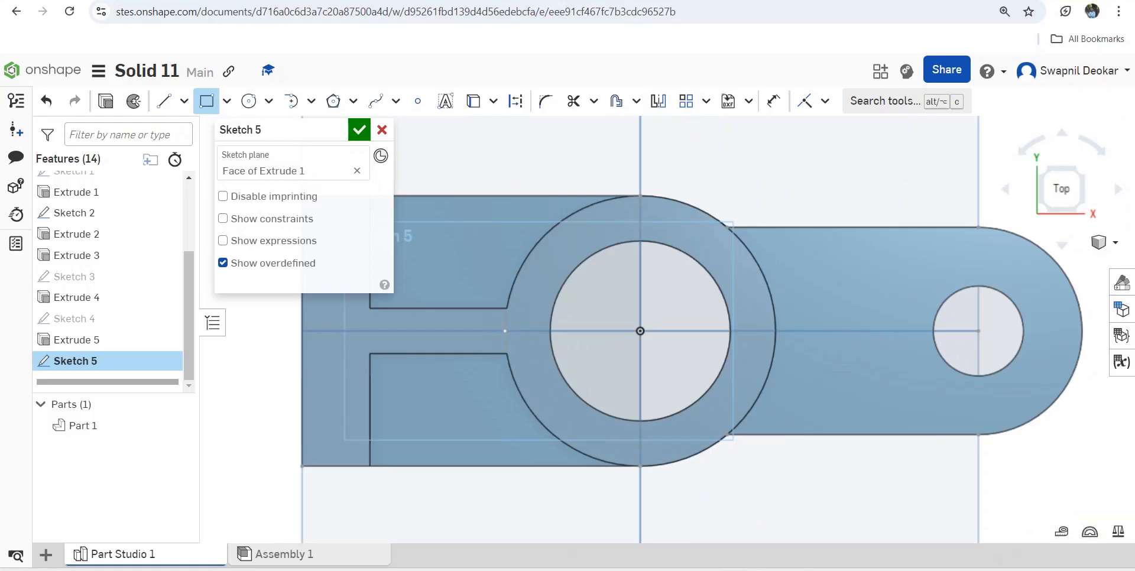
click(745, 288)
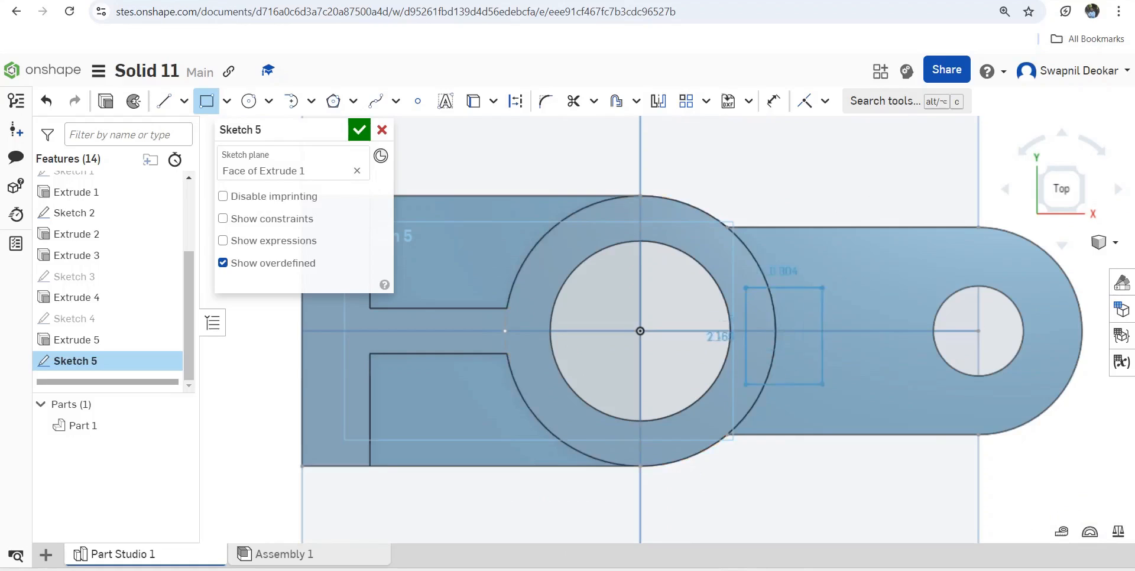
click(902, 367)
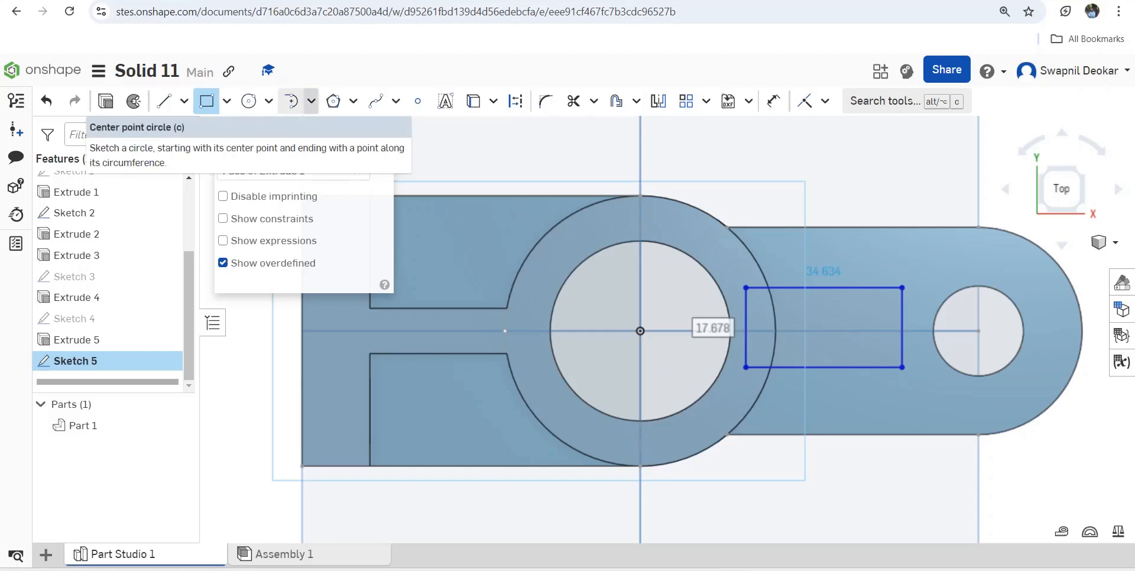
- Dimension the rectangle's outer vertical edge at 55 mm from the cylinder's centre
click(773, 101)
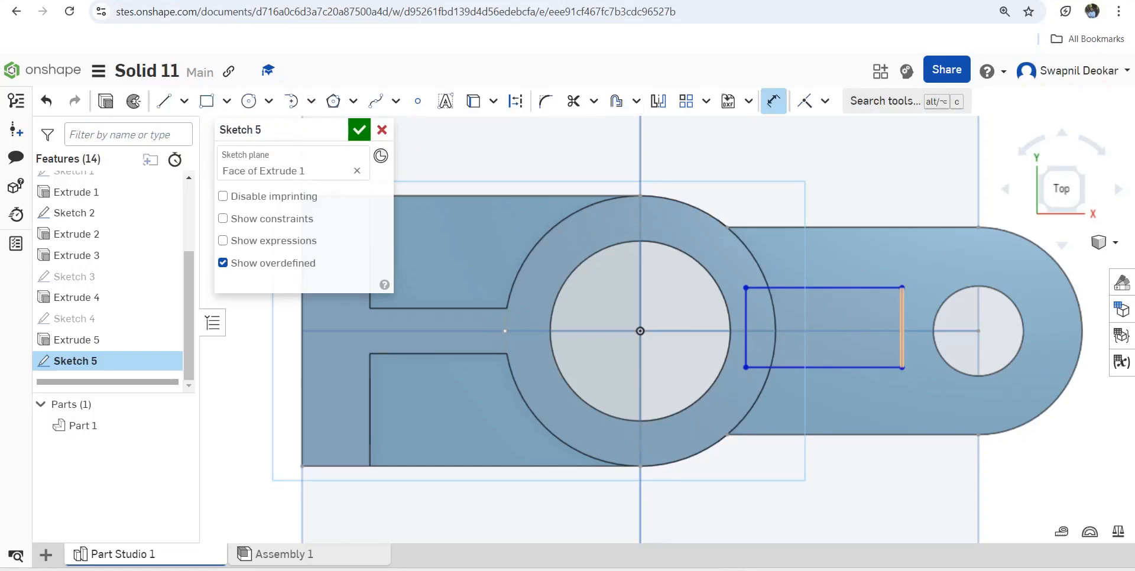
click(901, 328)
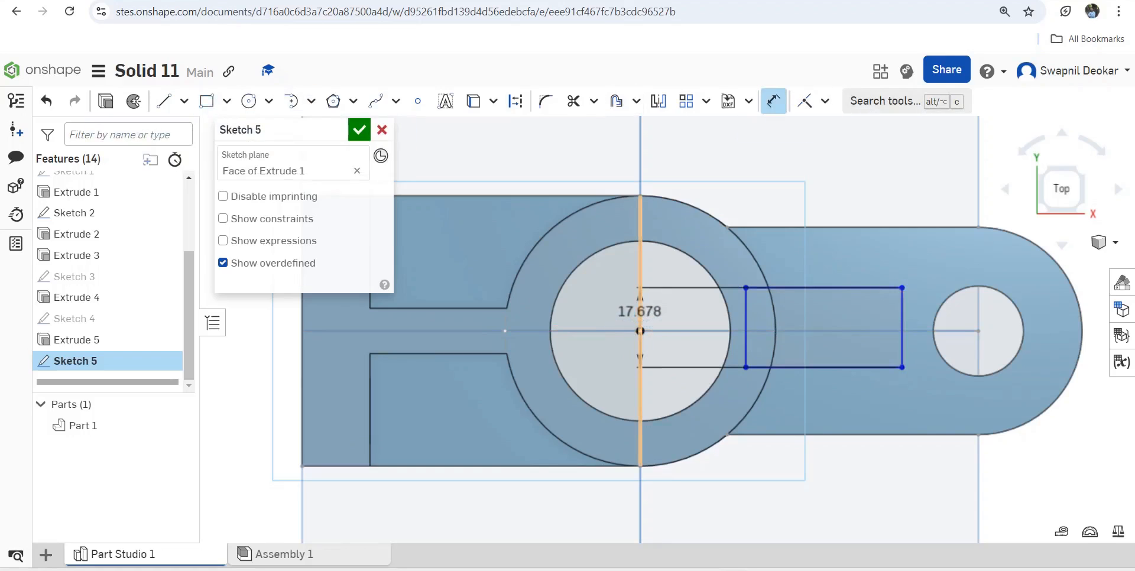
click(640, 331)
click(795, 334)
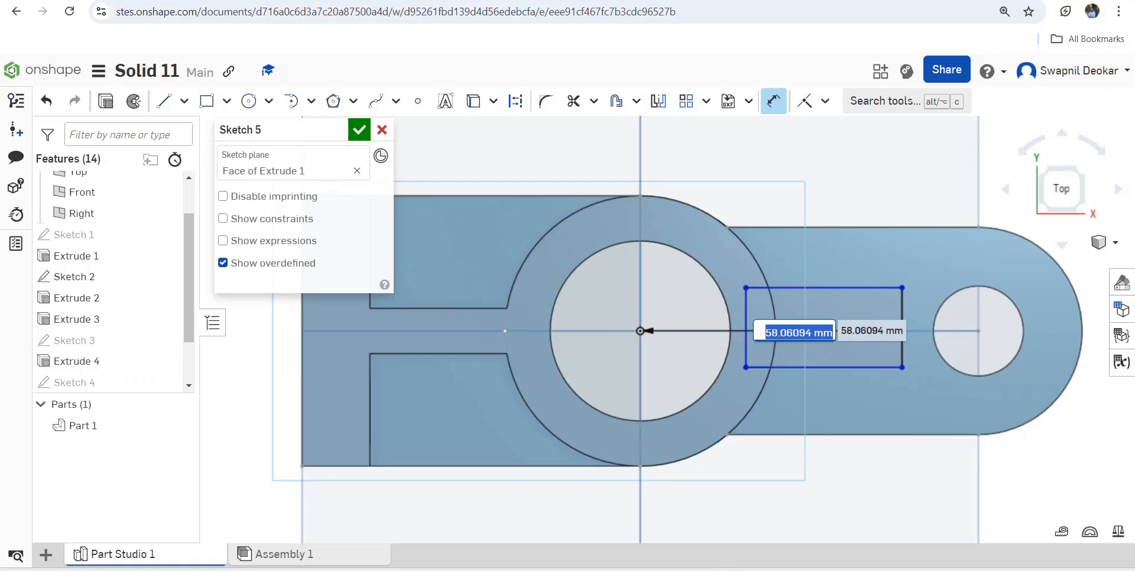
text(55)
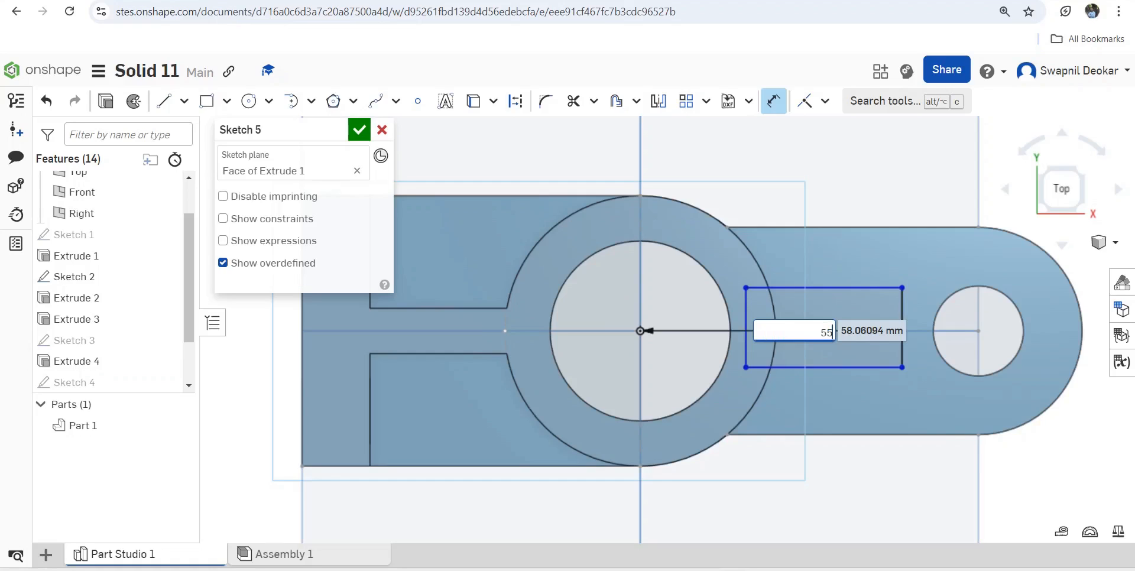
key(Return)
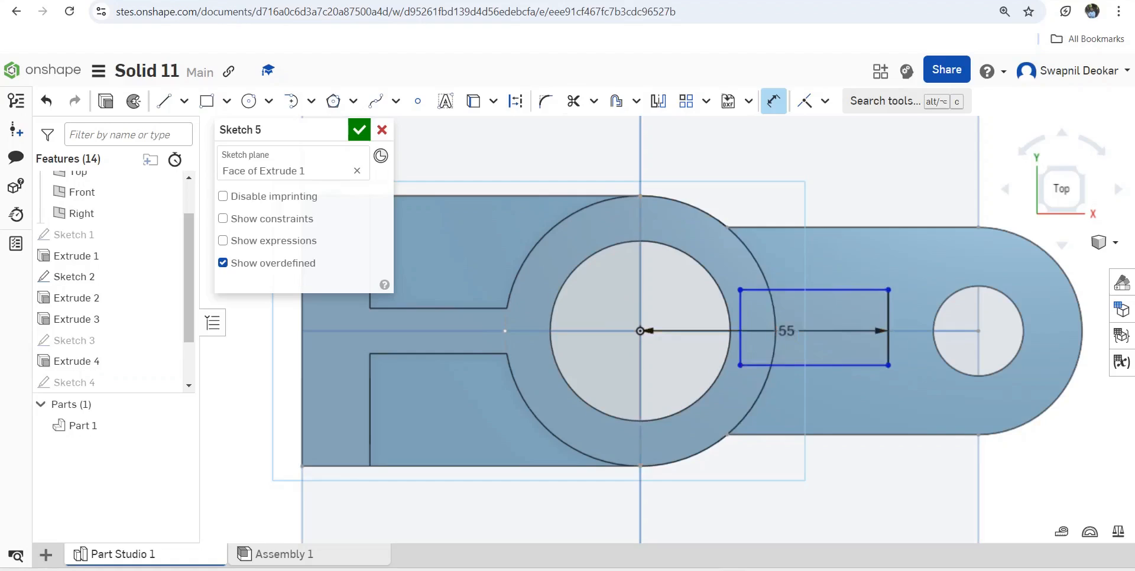
- Set the rectangle's height to 10 mm
click(773, 101)
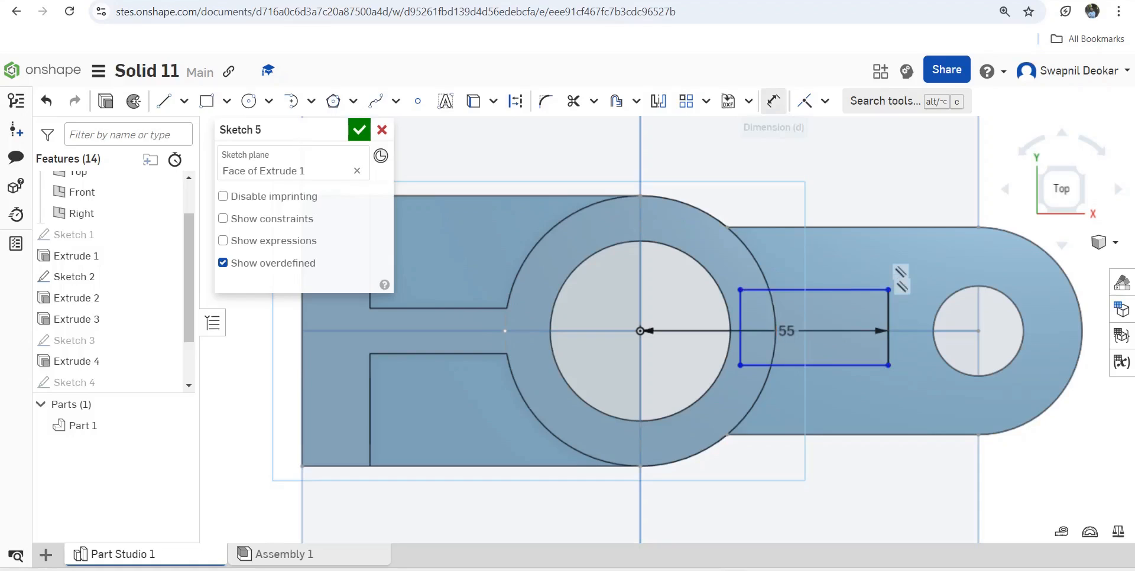
click(773, 100)
click(887, 313)
click(911, 309)
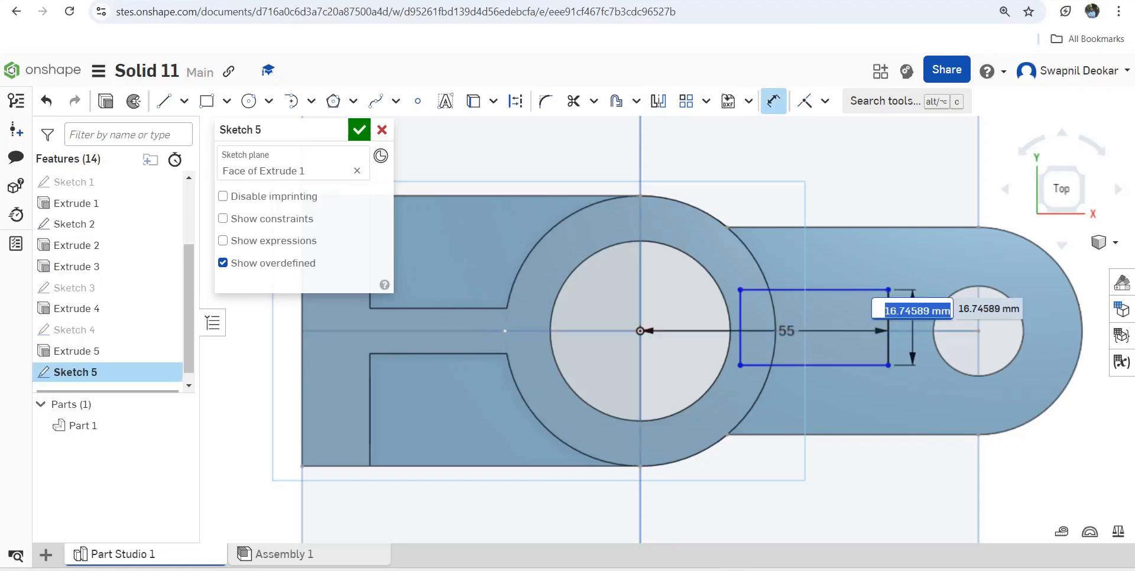
text(10)
key(Return)
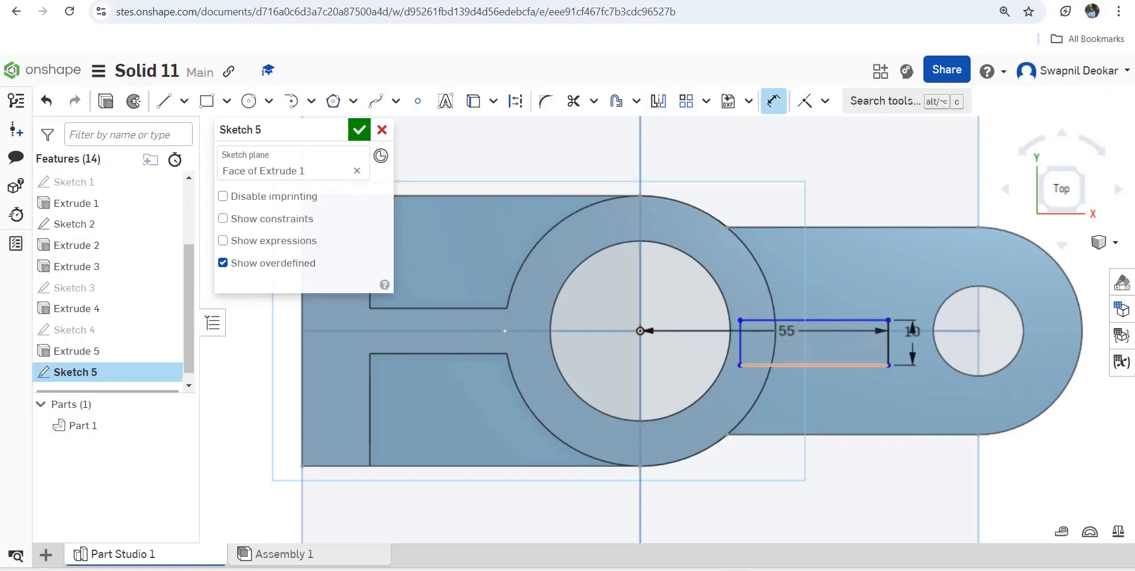
- Dimension the rectangle's lower edge at 5 mm from the cylinder's horizontal centreline
click(775, 366)
click(703, 331)
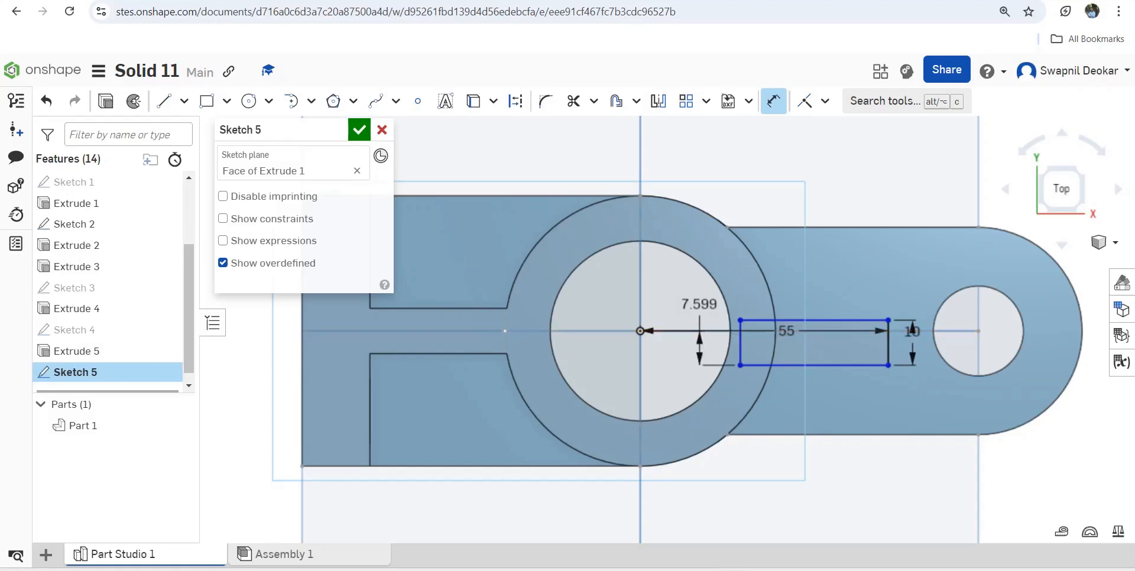
click(699, 304)
text(5)
key(Return)
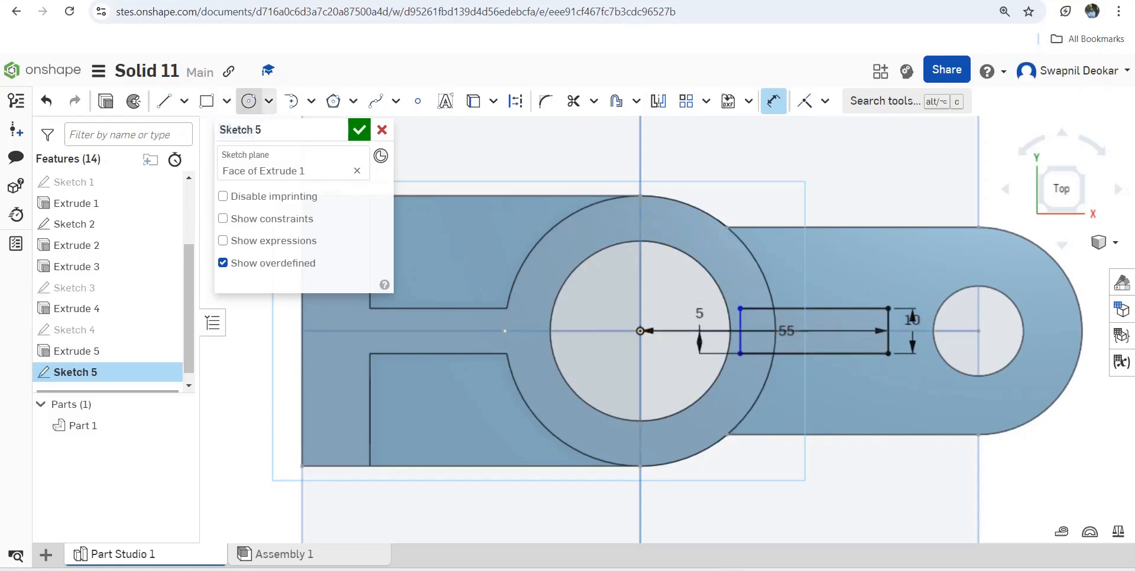
- Sketch a circle centred on the cylinder's axis and set its diameter to 60 mm
click(248, 101)
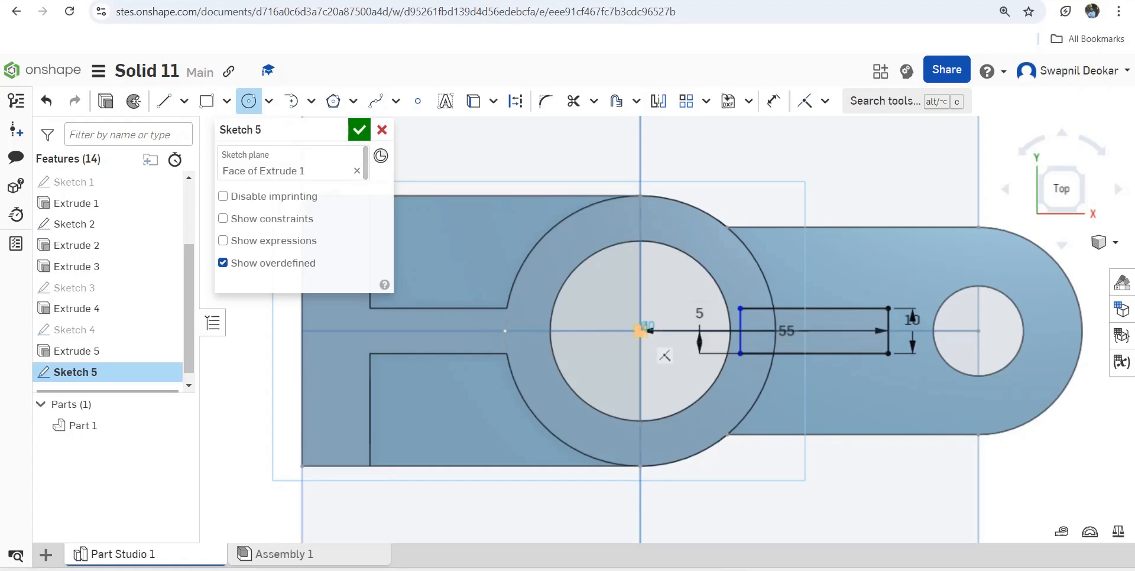
click(640, 331)
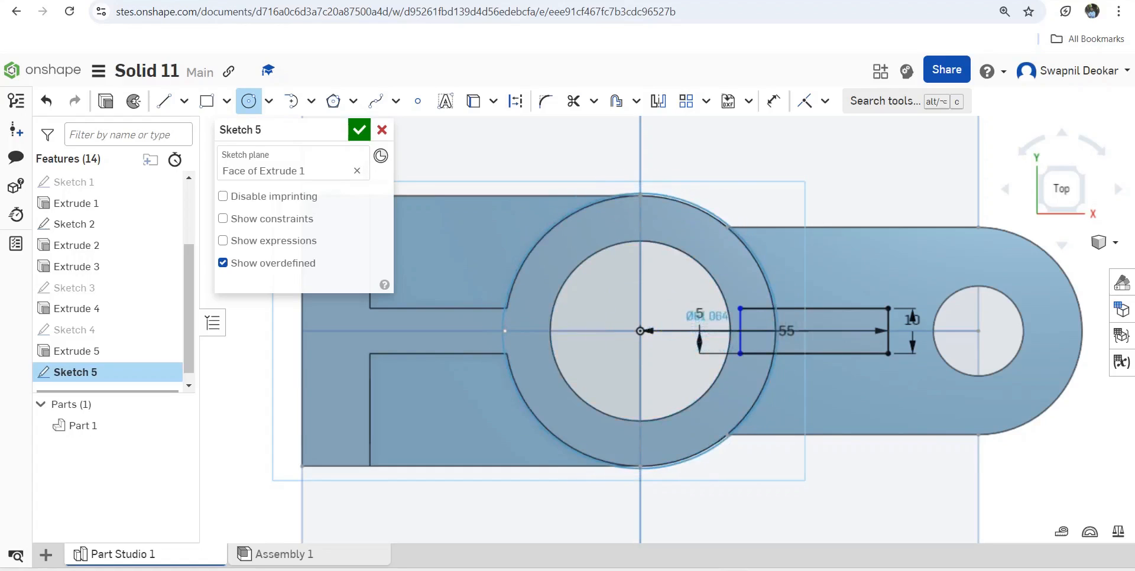
click(760, 254)
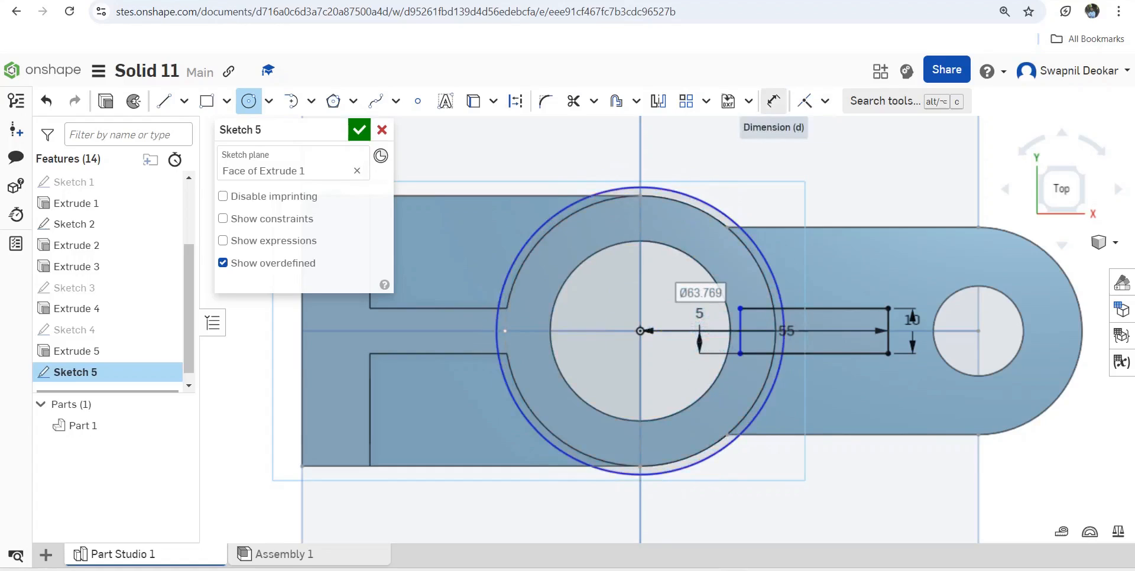
click(773, 101)
click(746, 234)
click(789, 193)
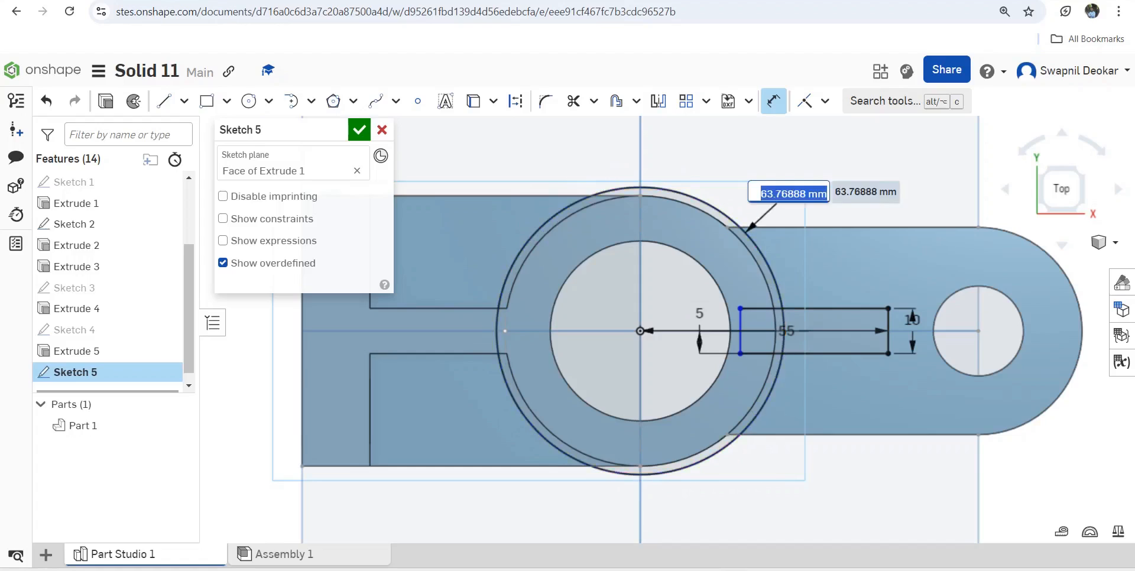
text(60)
key(Return)
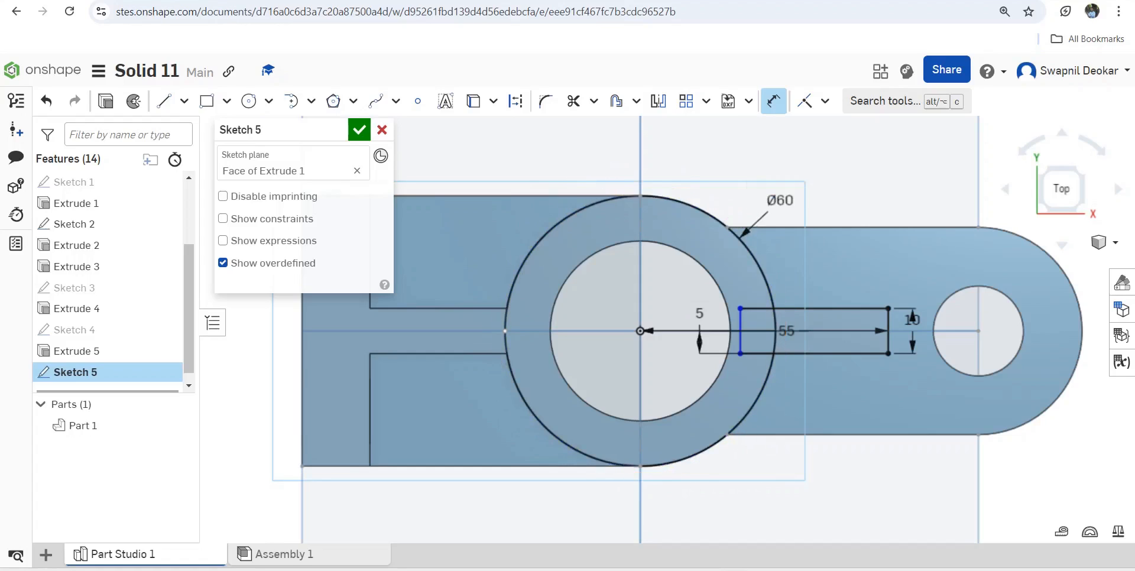
- Trim the rectangle inside the 60 mm circle and the circle's arc outside the rib profile, and finish the sketch
click(573, 101)
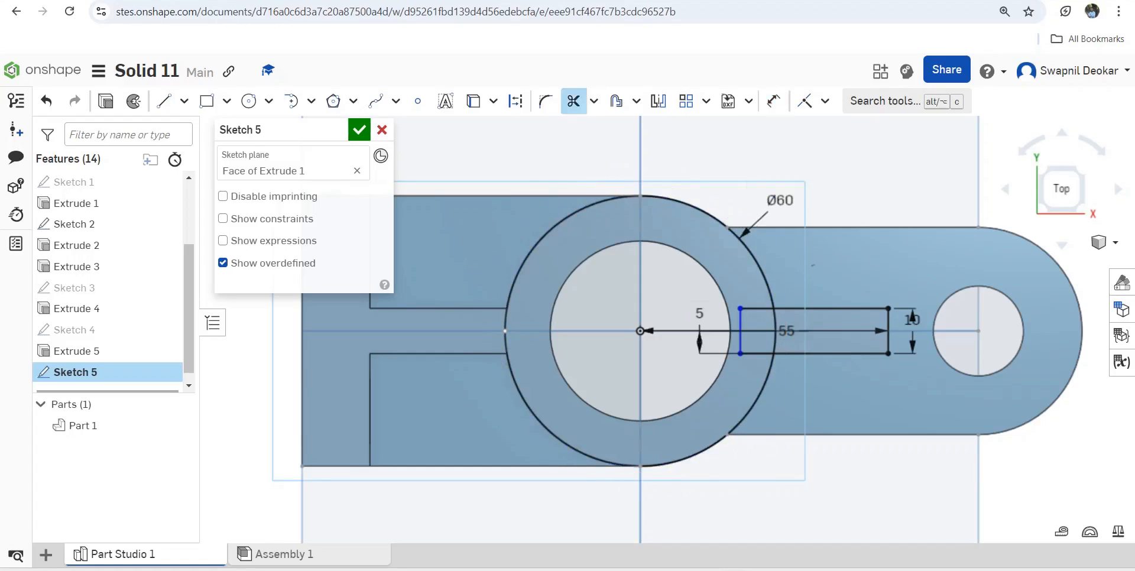
drag(813, 265, 742, 282)
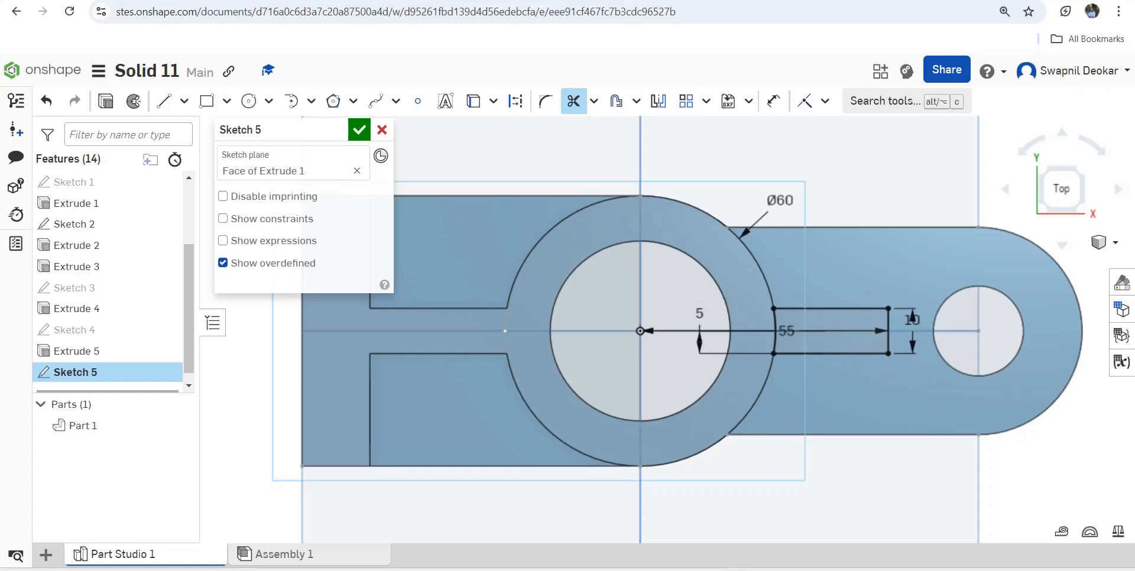
right_drag(739, 354, 730, 280)
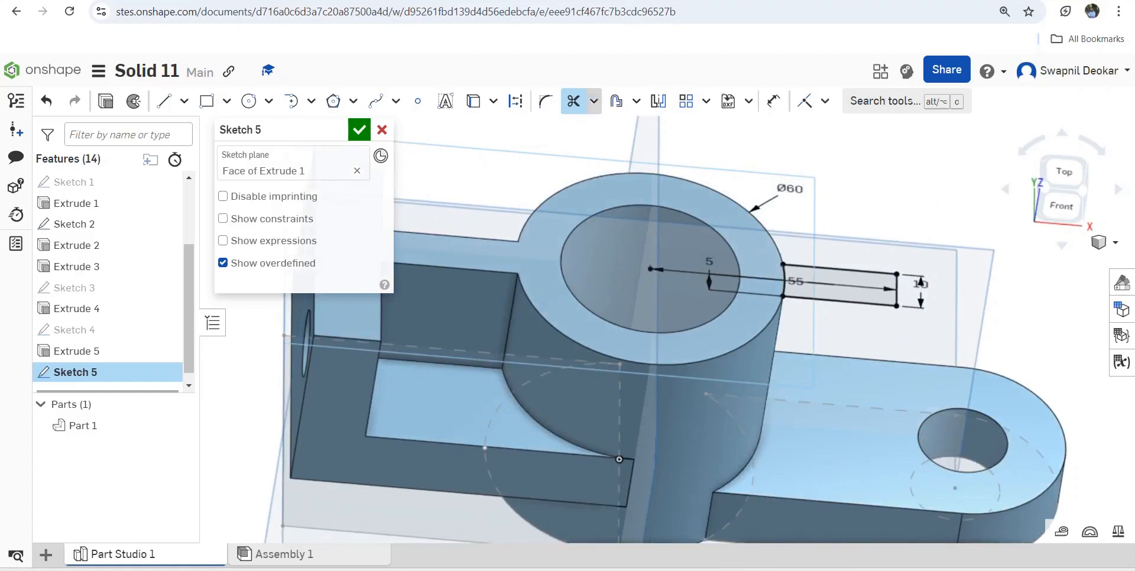
click(358, 129)
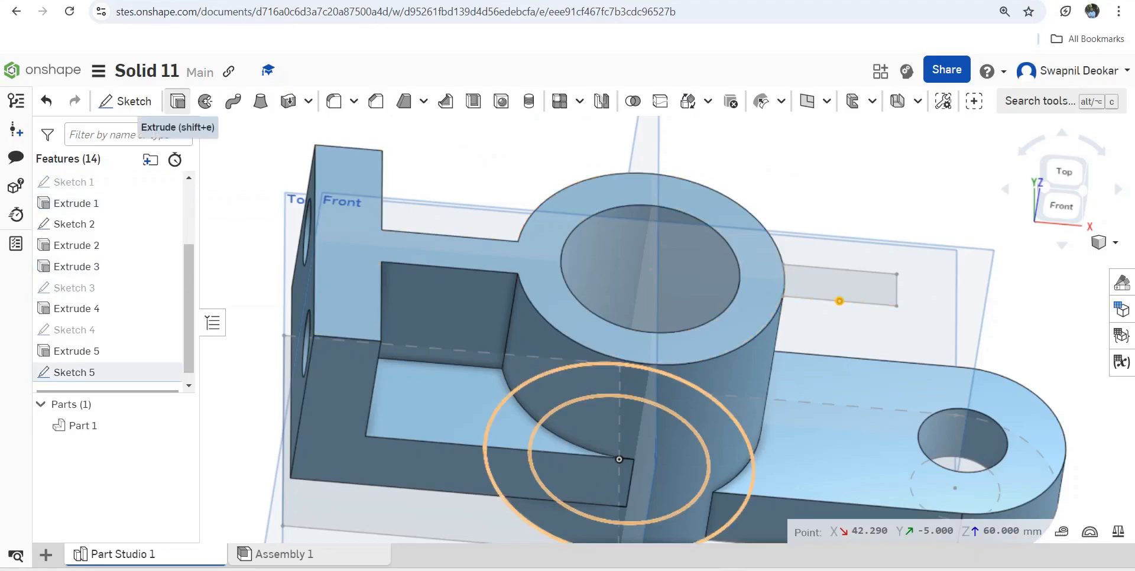
- Extrude the rib profile downward with the Up to next end type, adding it to the existing part
click(178, 102)
click(839, 289)
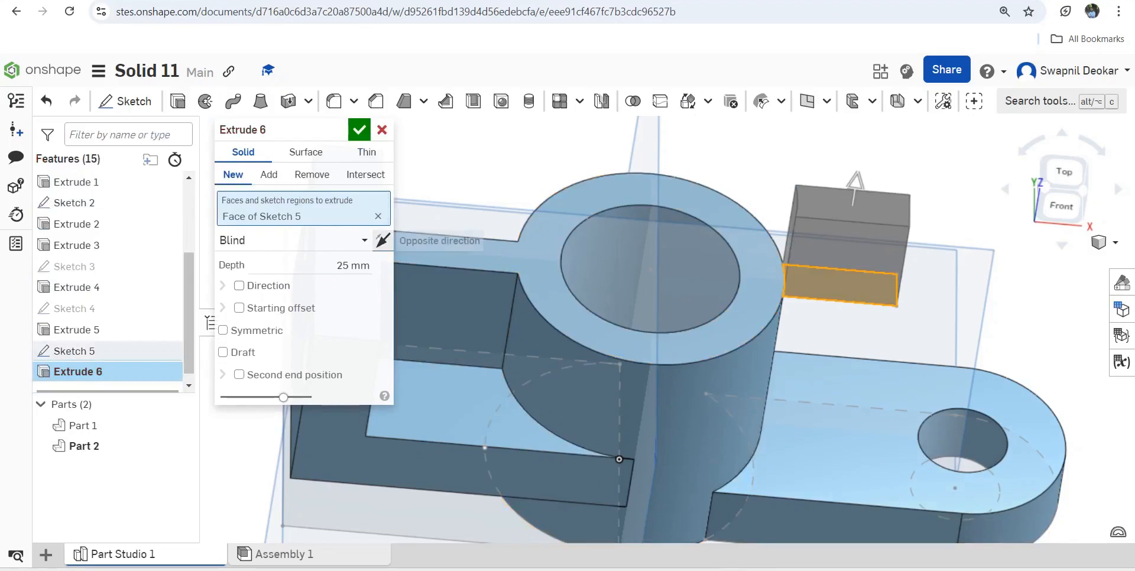
click(382, 240)
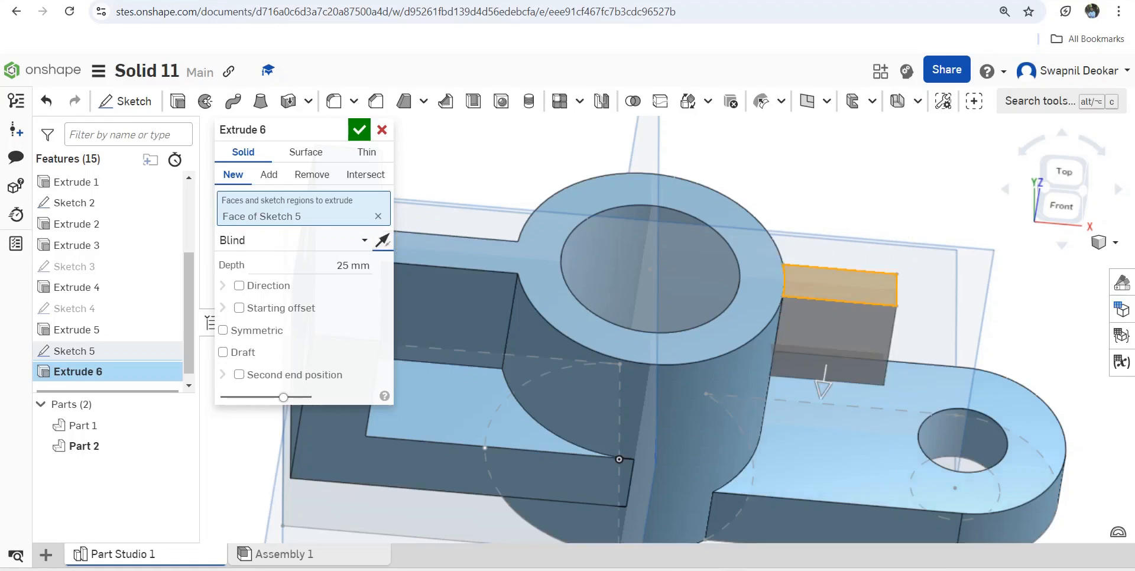
right_drag(744, 378, 668, 343)
click(331, 241)
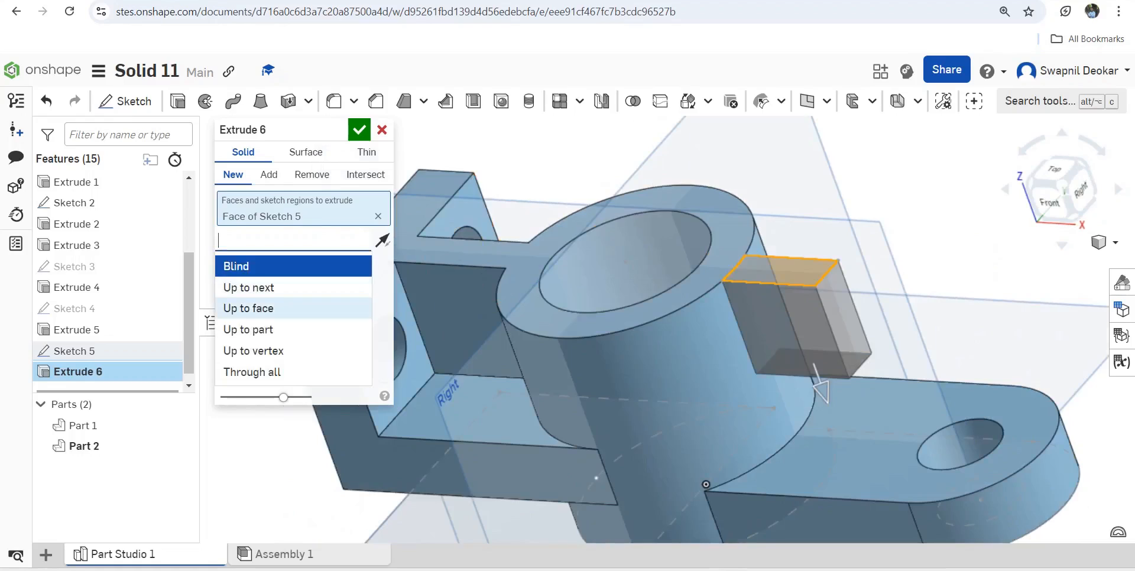
click(249, 308)
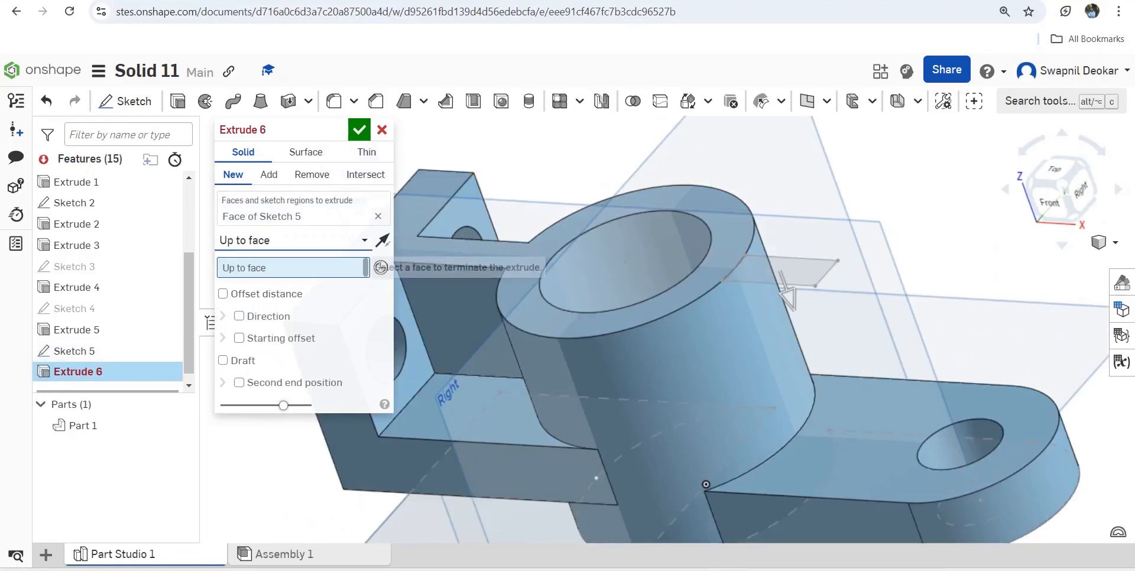
click(265, 240)
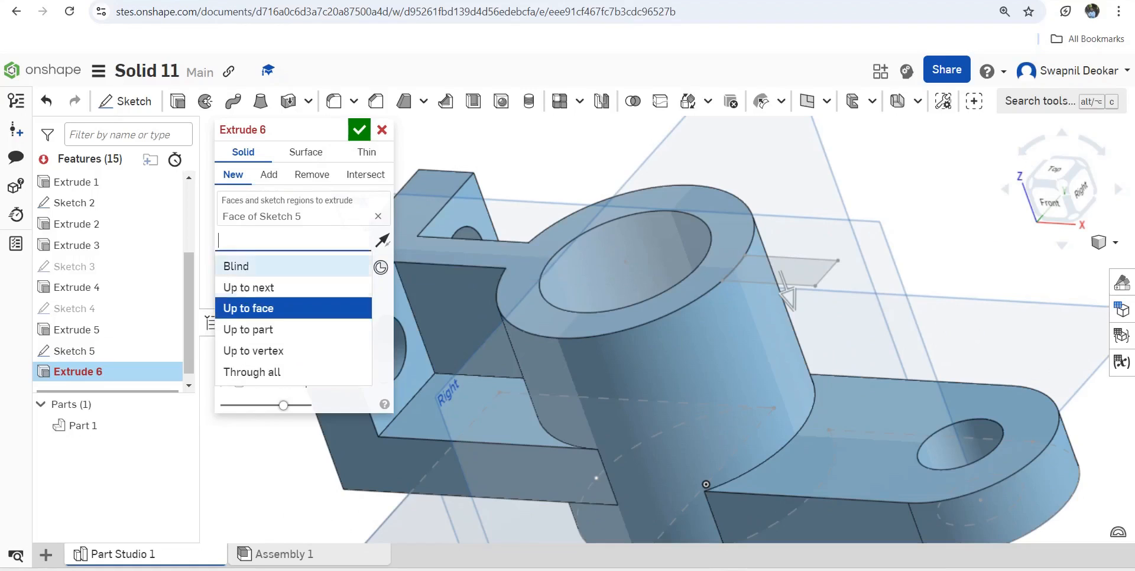
click(260, 287)
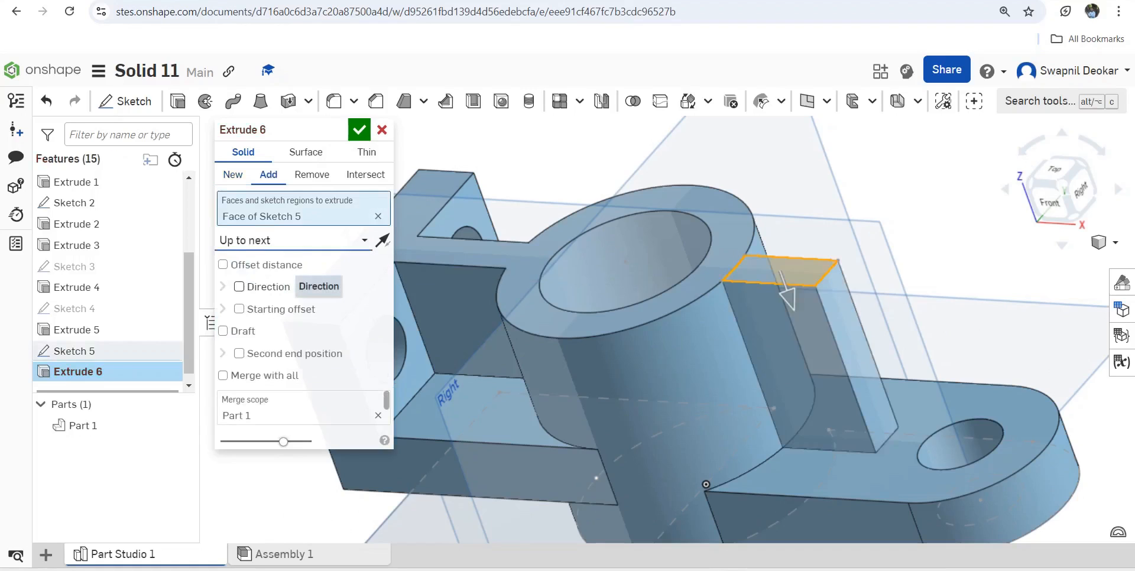
mouse_move(851, 331)
right_down()
mouse_move(853, 207)
mouse_move(839, 336)
right_up()
click(359, 129)
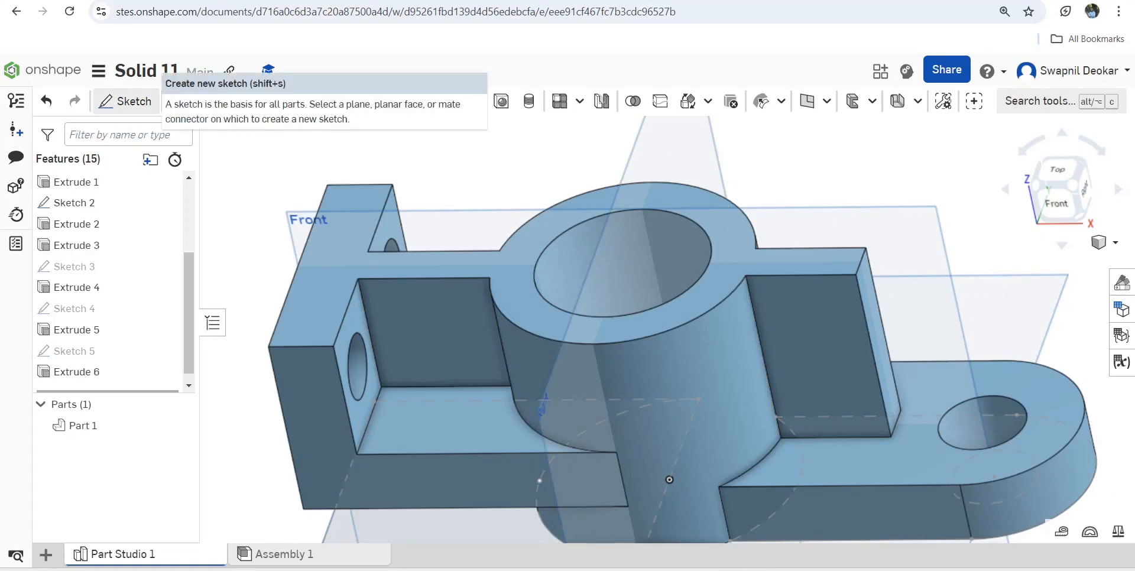
- Sketch a right triangle on the rib's front face joining its upper outer corner, upper cylinder-side corner and lower outer corner, and finish the sketch
click(125, 101)
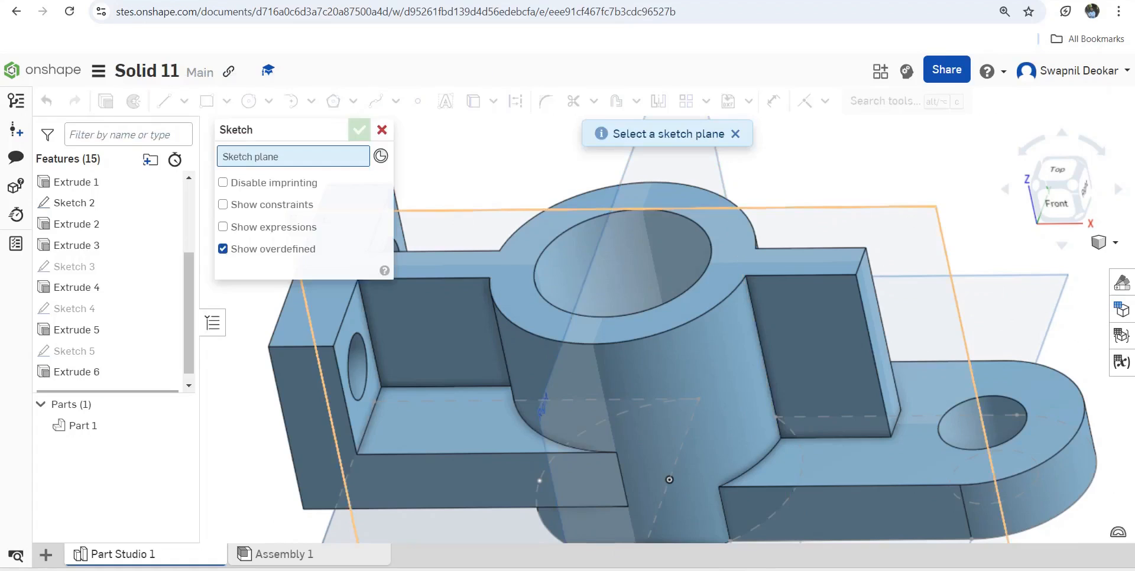
click(816, 322)
right_click(815, 322)
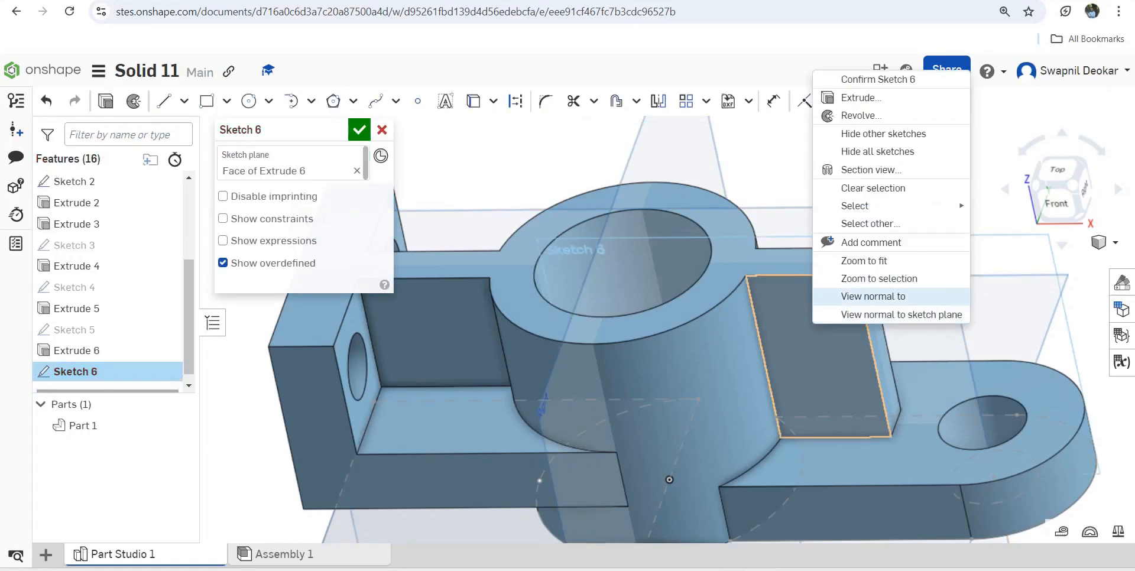
click(887, 314)
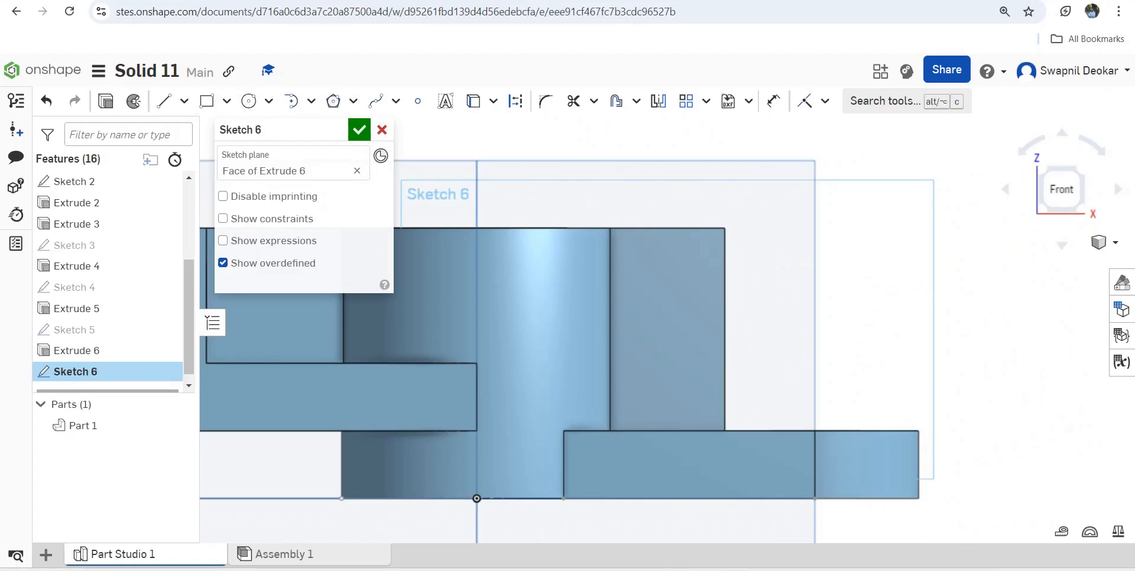
click(164, 101)
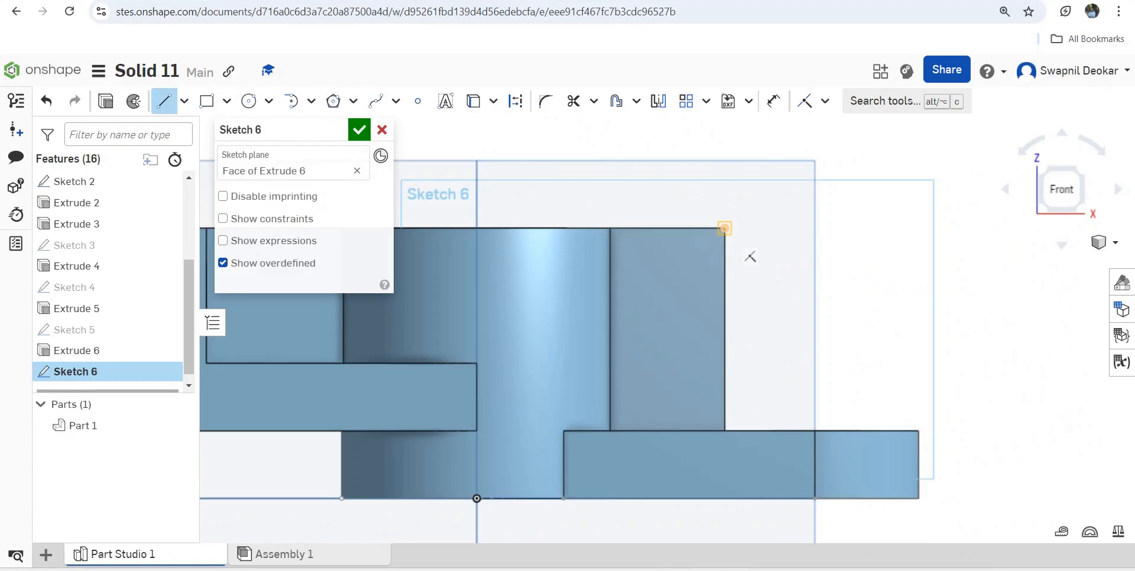
click(725, 228)
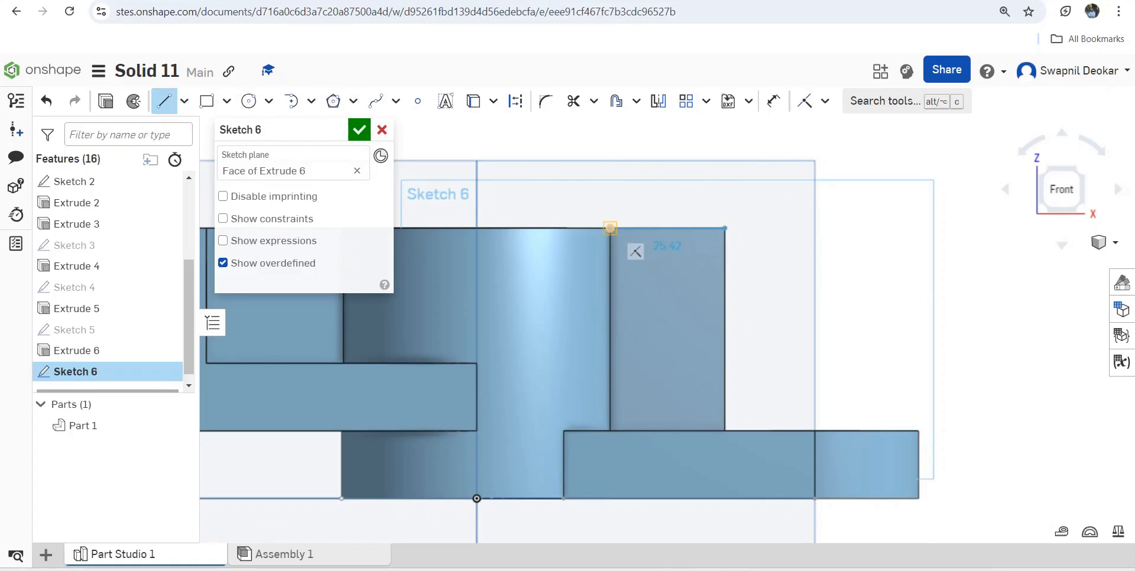
click(610, 228)
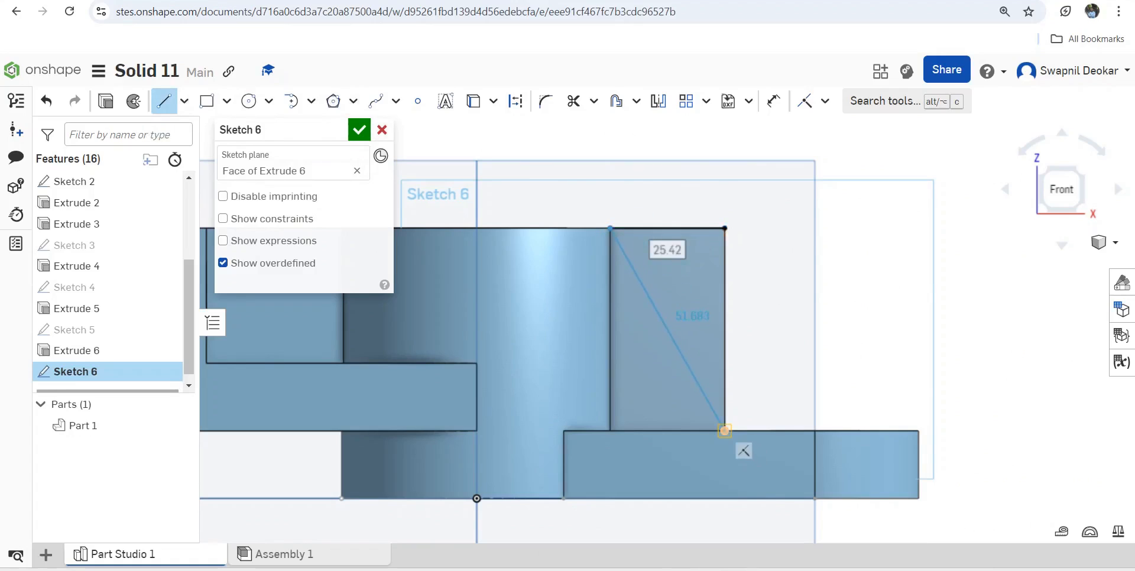
click(724, 431)
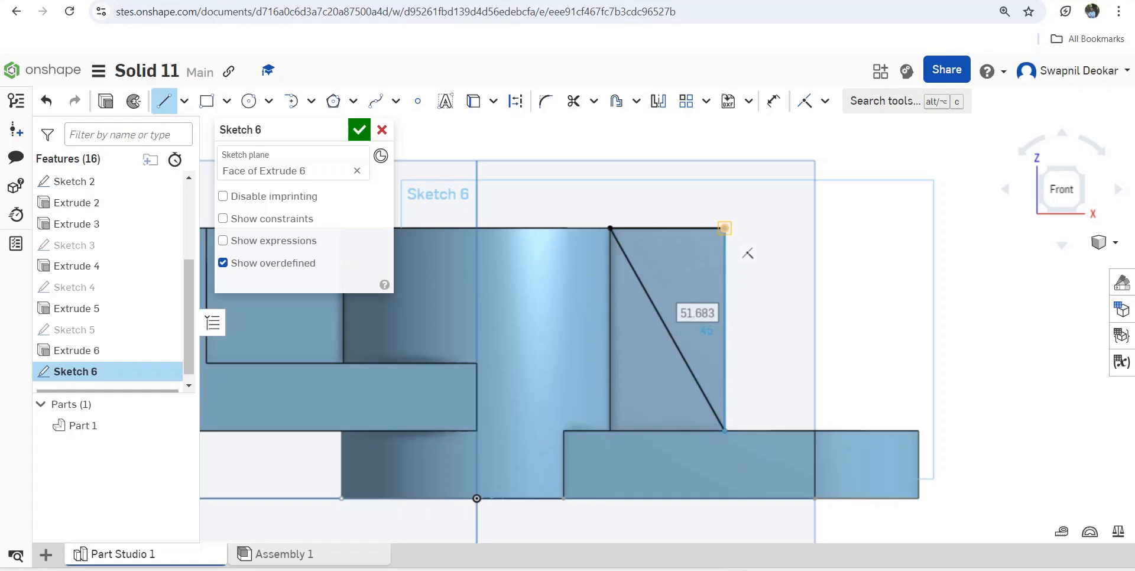
click(725, 228)
right_drag(725, 228, 671, 283)
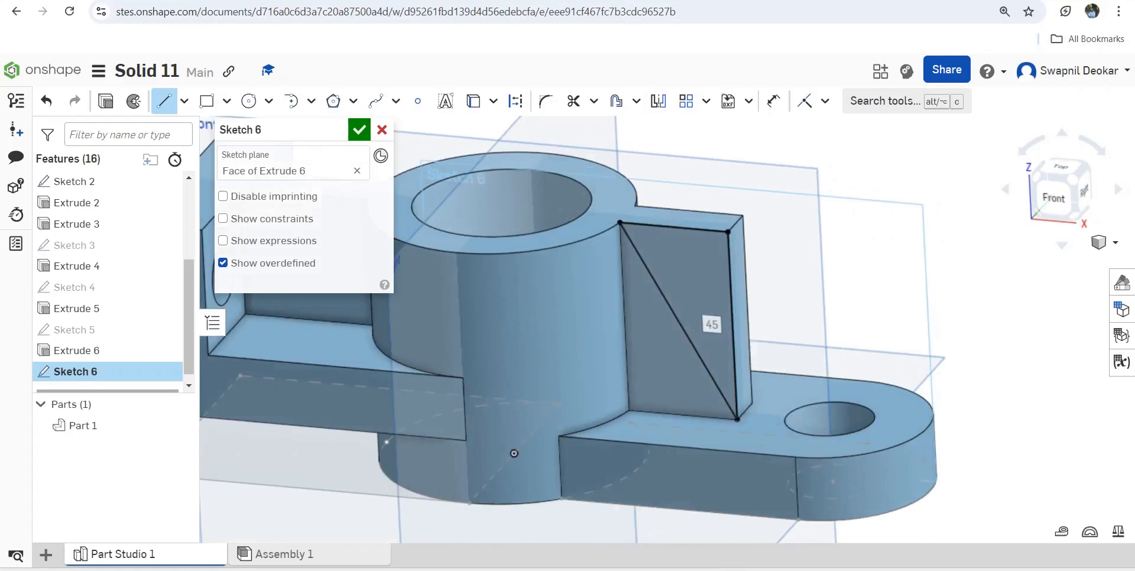
click(359, 128)
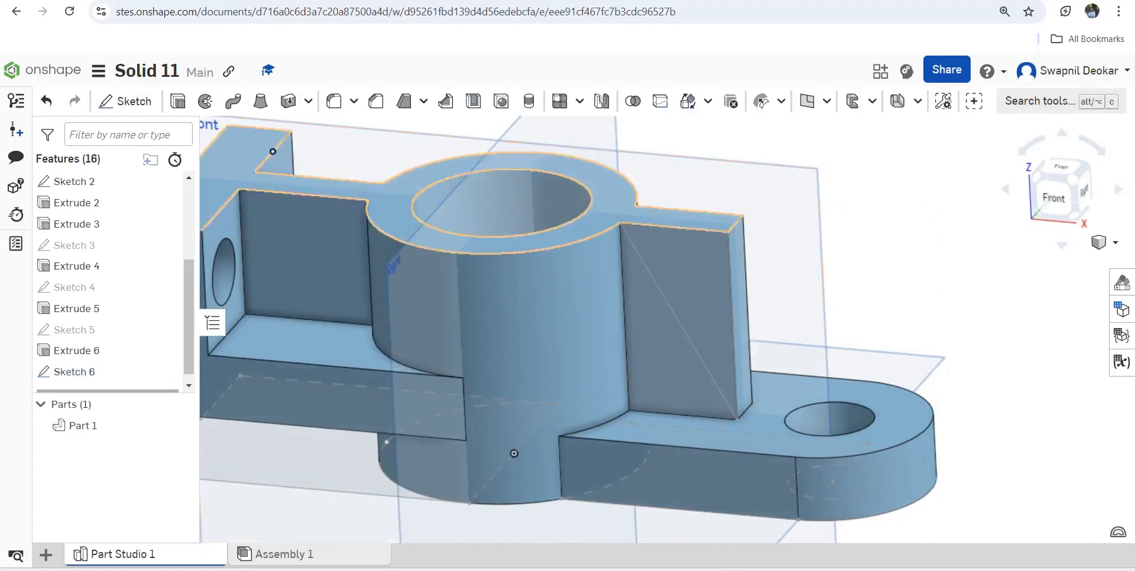
- Cut the triangular sketch region out of the rib with a 25 mm blind Remove extrude
click(177, 101)
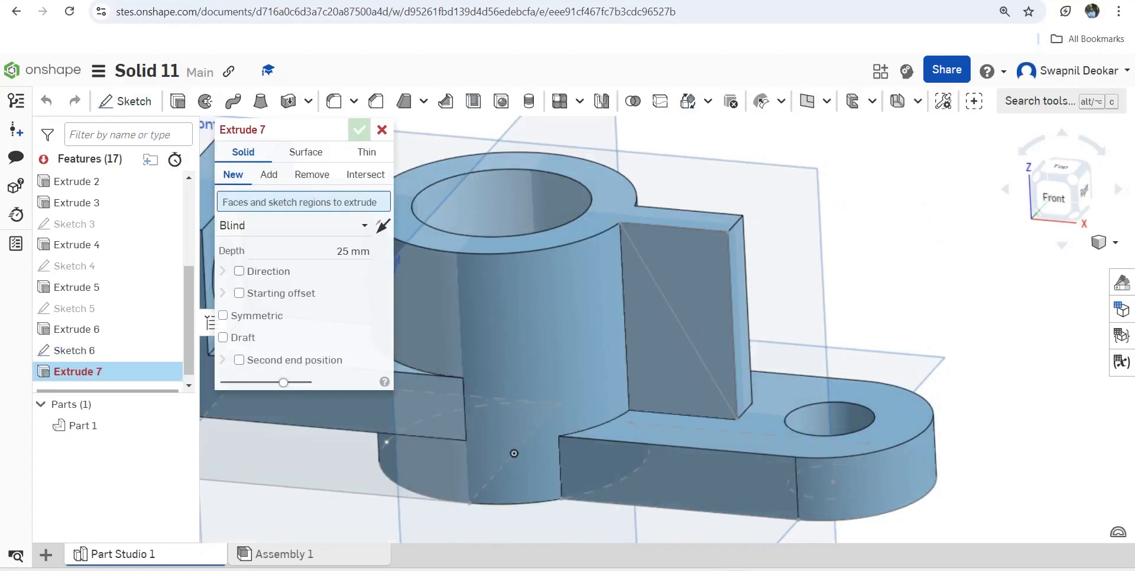
click(311, 175)
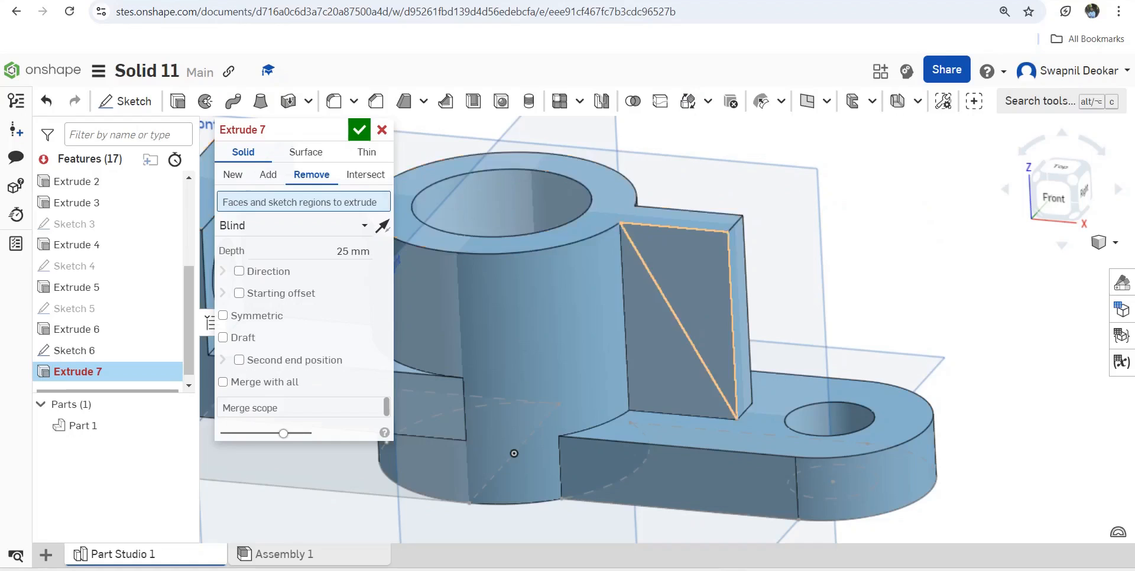
click(698, 283)
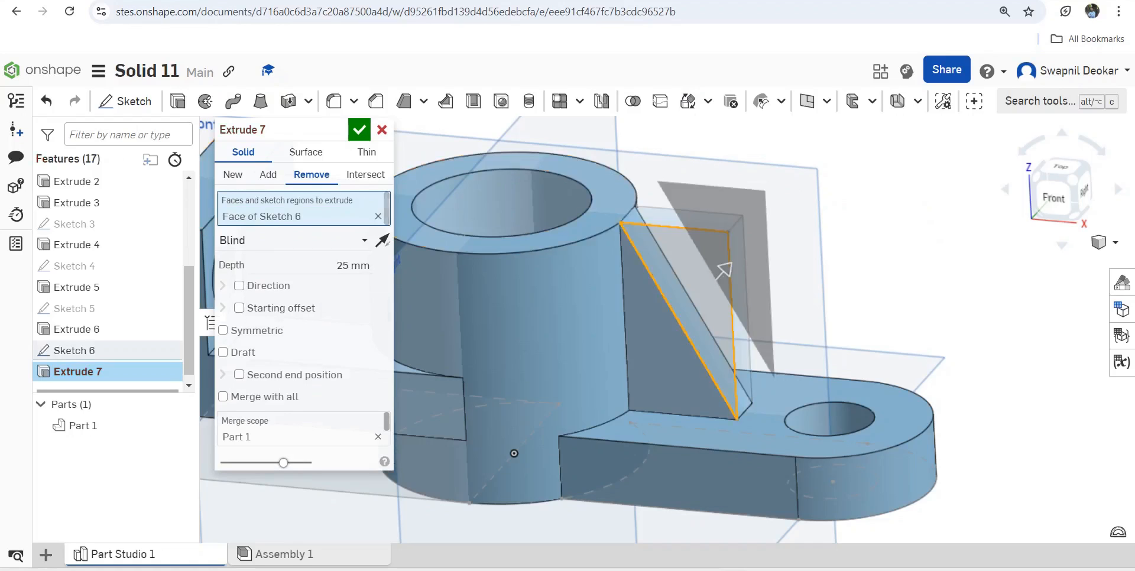
key(Return)
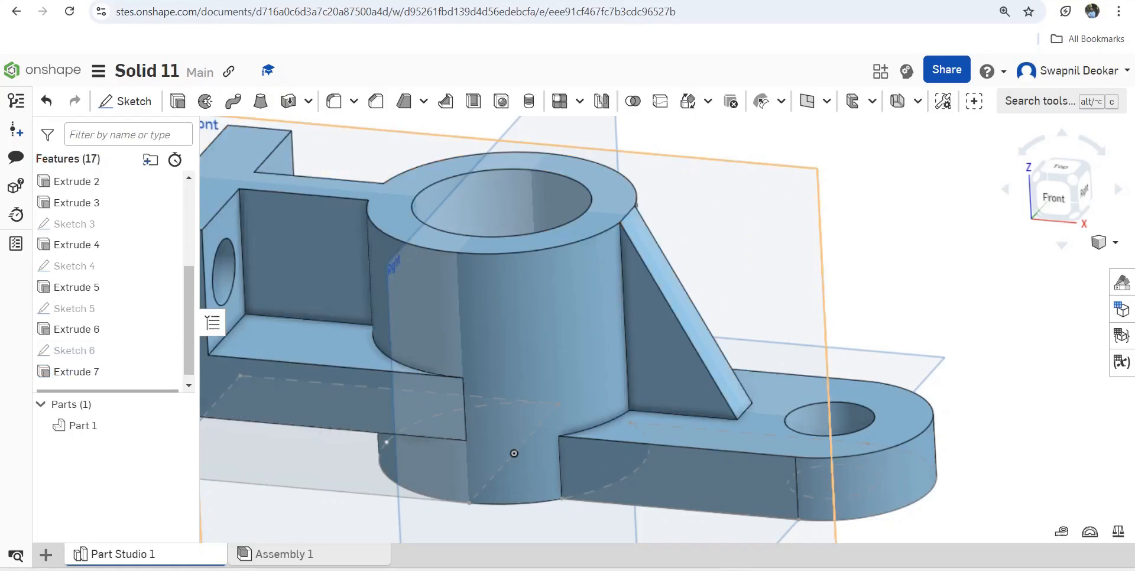
- Show the part in isometric view and assign it A2 Stainless Steel from the Onshape Material Library
mouse_move(513, 453)
right_down()
mouse_move(538, 286)
mouse_move(481, 266)
mouse_move(515, 307)
mouse_move(546, 447)
mouse_move(513, 465)
right_up()
scroll(1060, 288, up, 3)
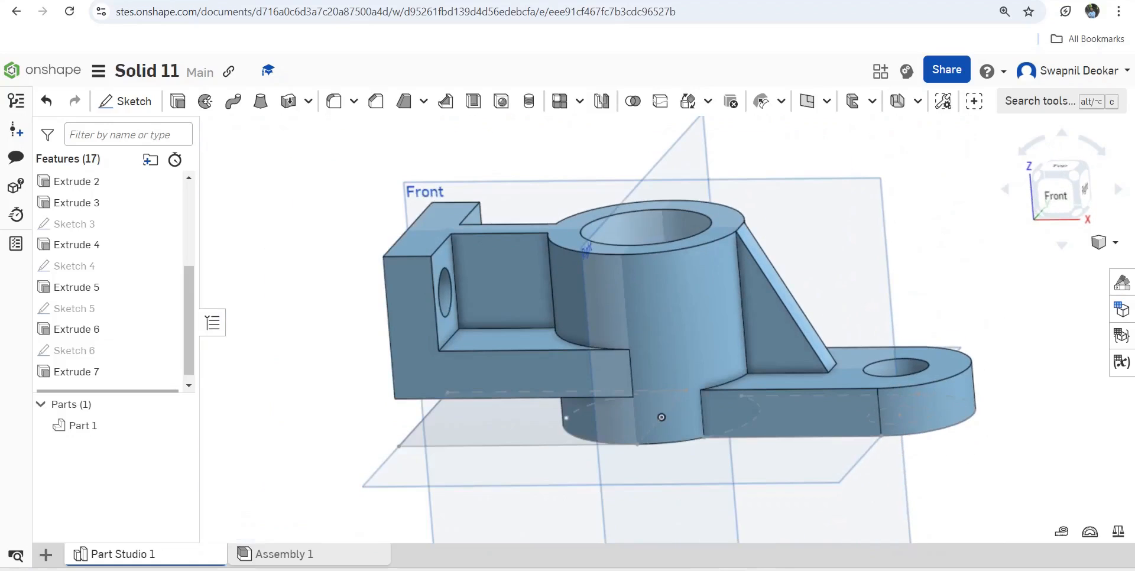
click(1103, 242)
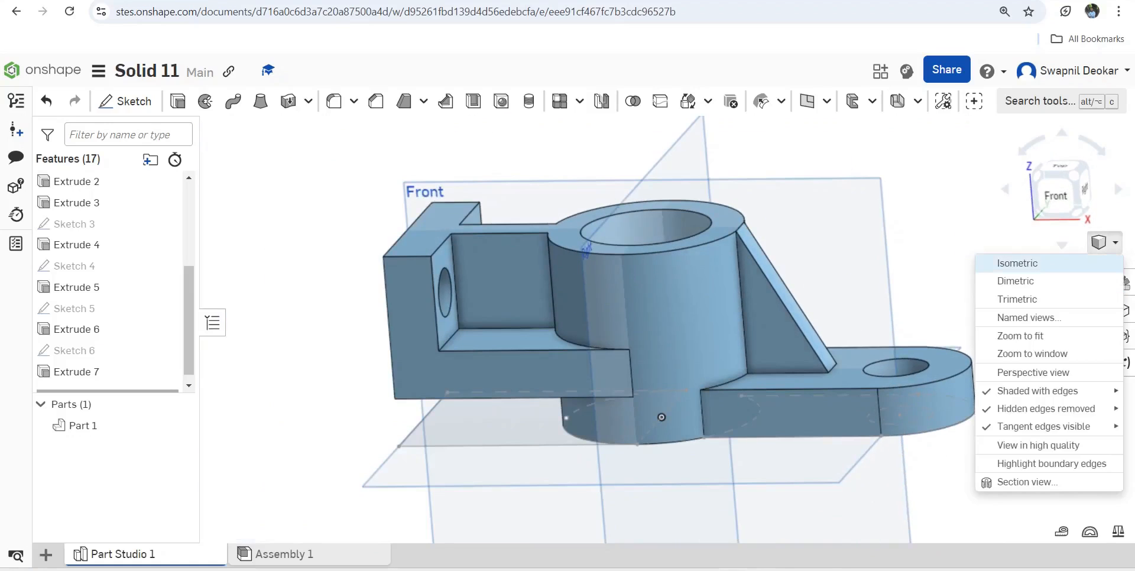
click(1021, 263)
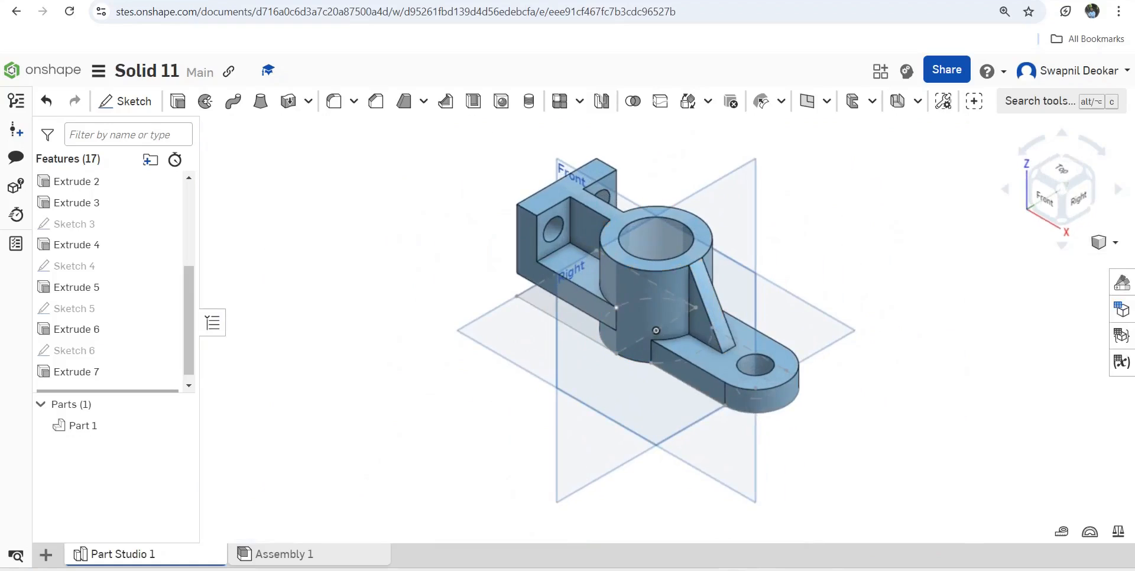
click(95, 425)
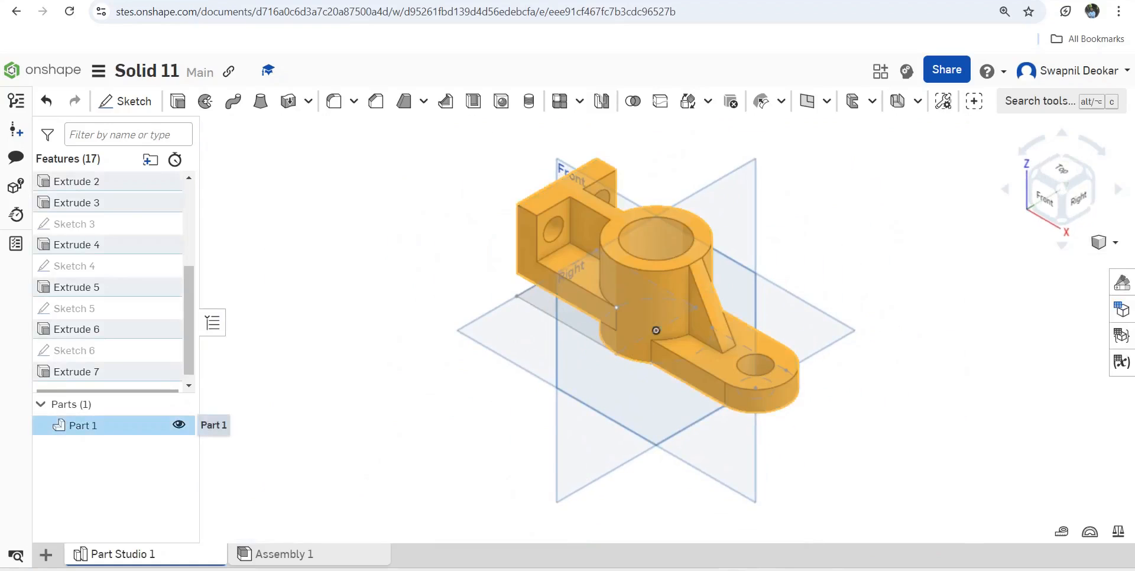
right_click(94, 425)
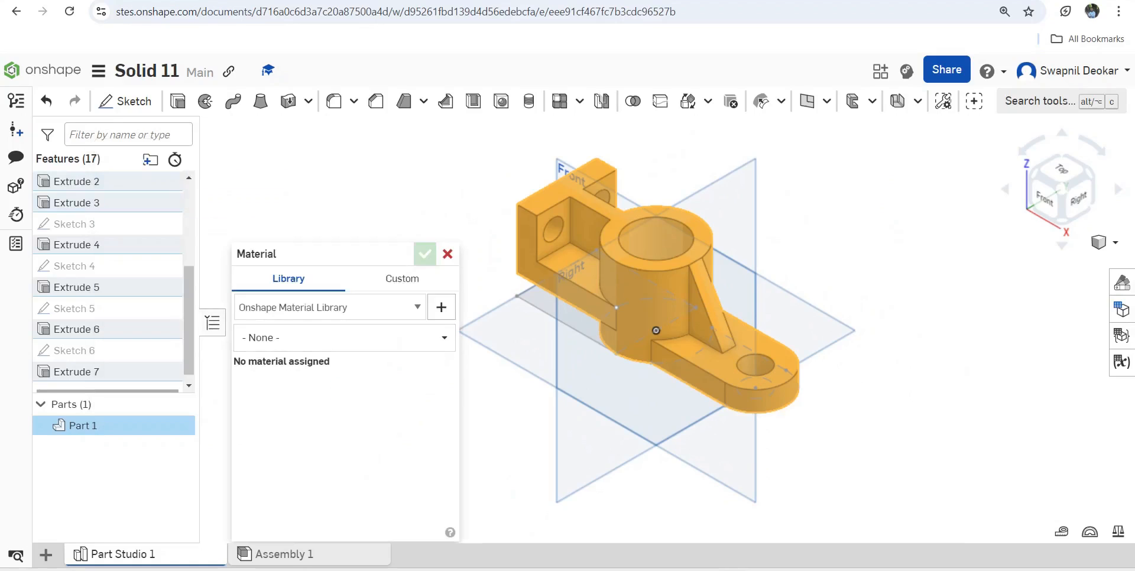
click(342, 337)
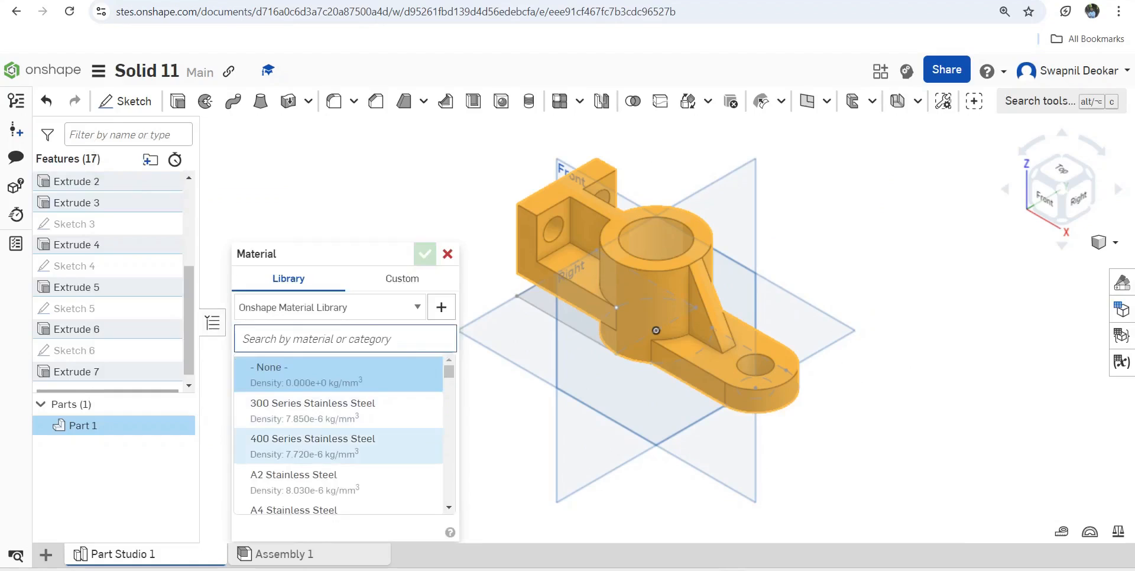
scroll(337, 440, down, 2)
scroll(336, 414, up, 2)
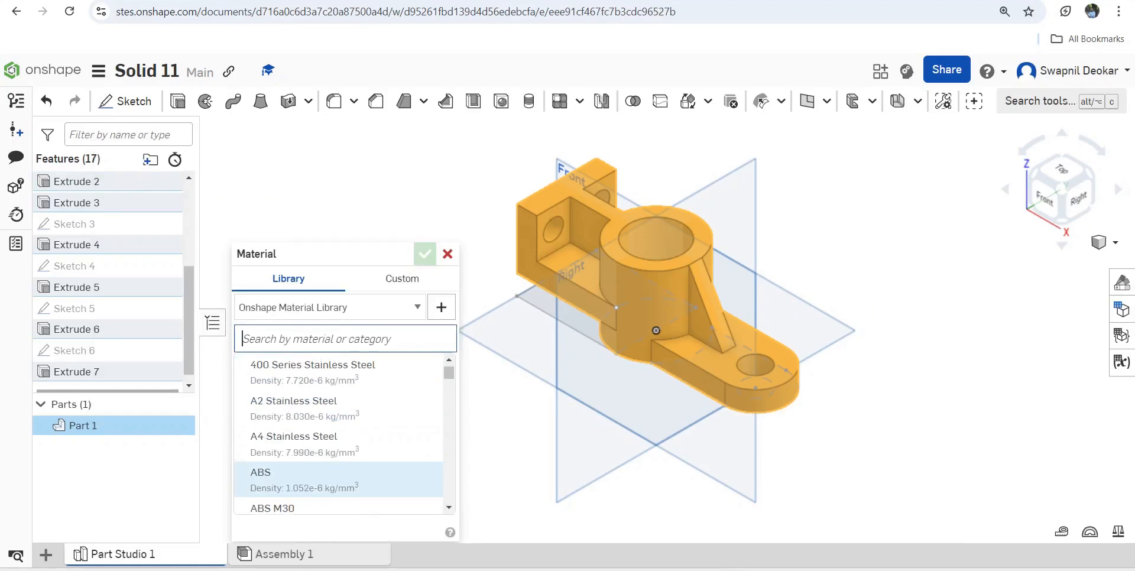
click(294, 407)
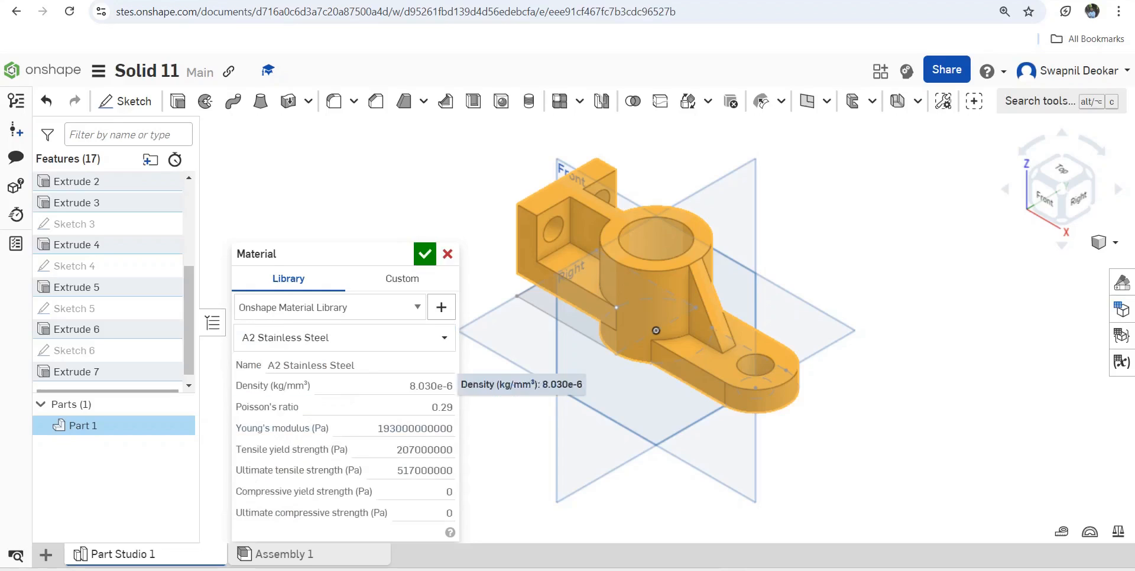
click(425, 254)
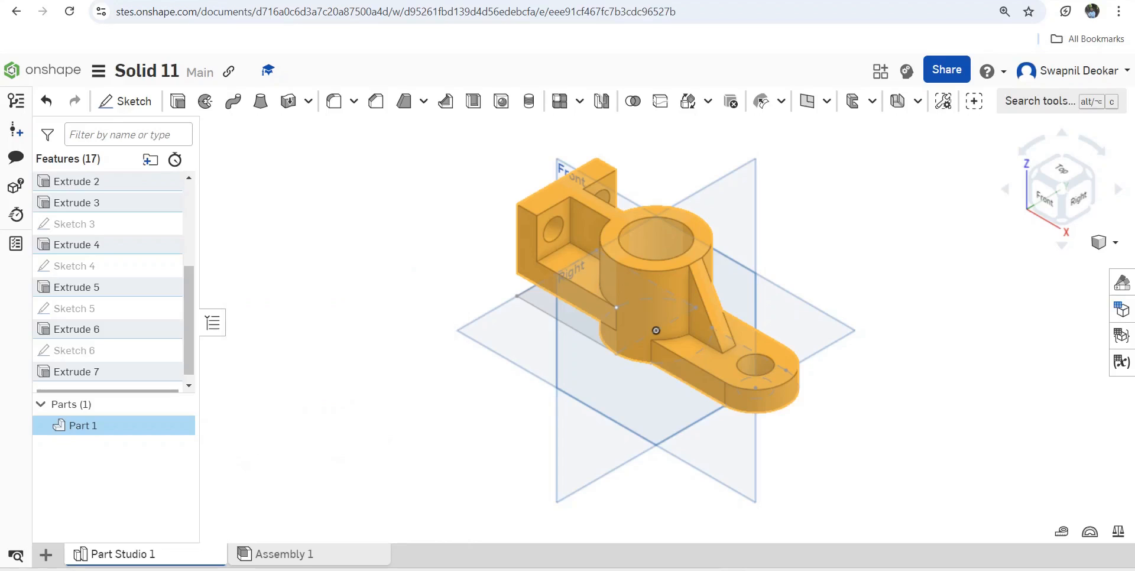
- Measure the surface area of the whole part in millimetre units, and clear the selection
click(1062, 531)
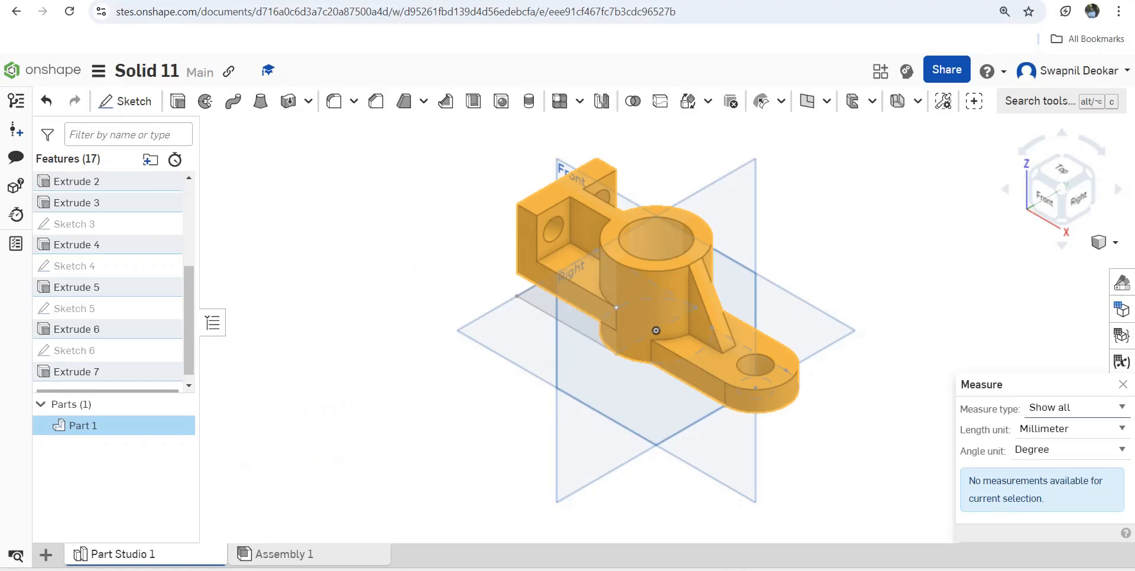
click(1077, 408)
click(1059, 387)
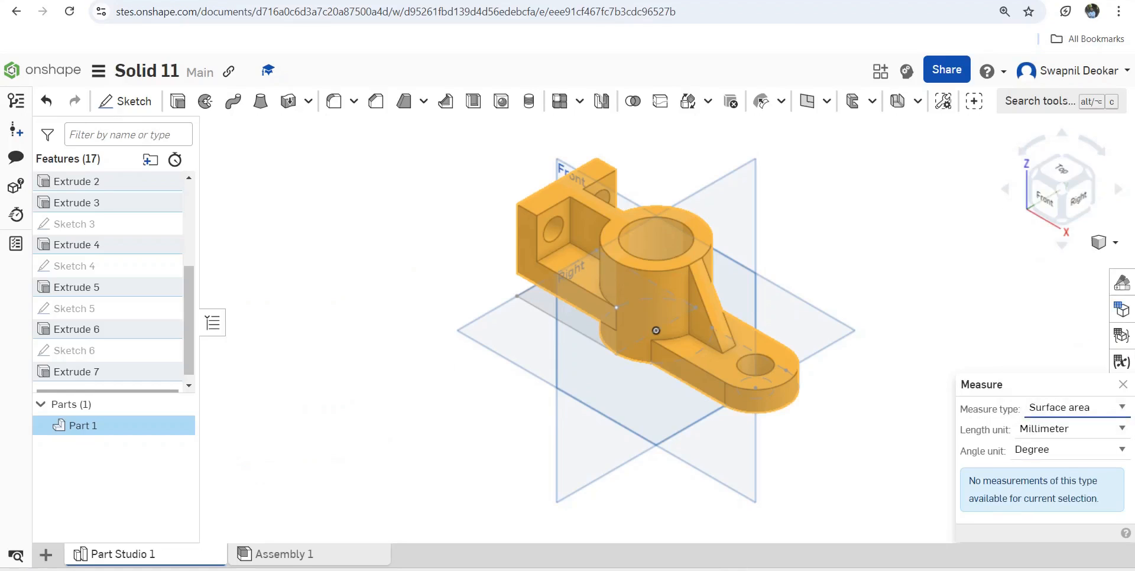
click(655, 330)
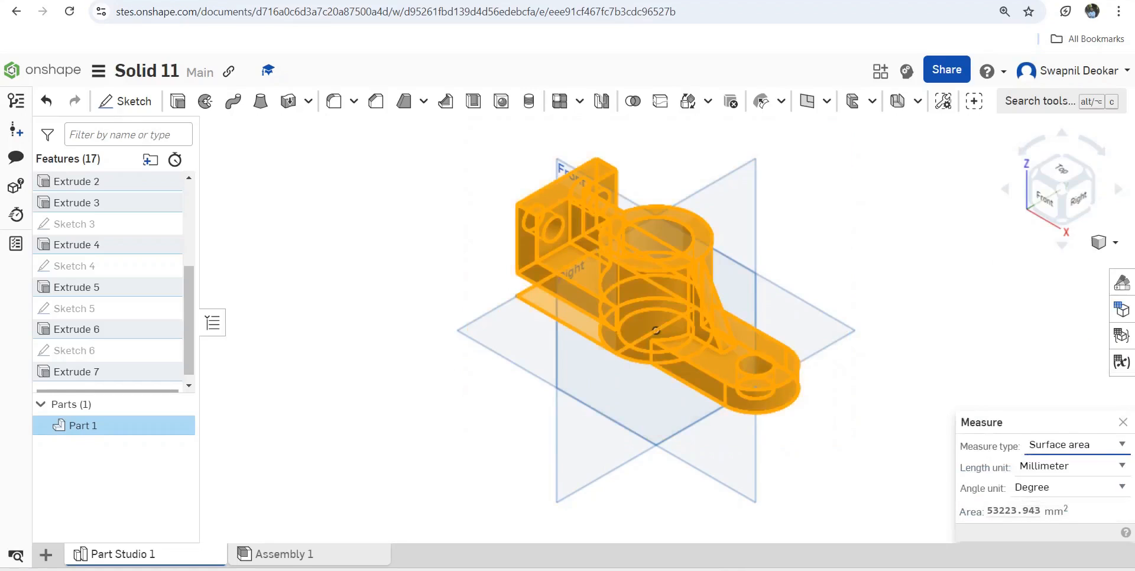
key(space)
- Create a drawing of Part 1 from the ANSI_A_MM.dwt template with the Four views option
click(83, 426)
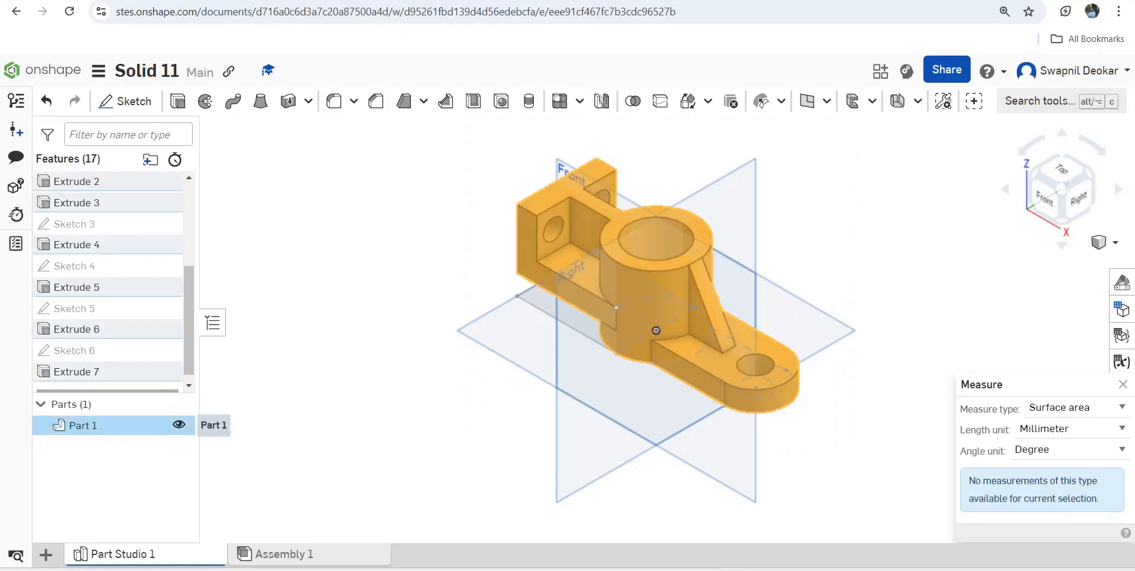
right_click(83, 425)
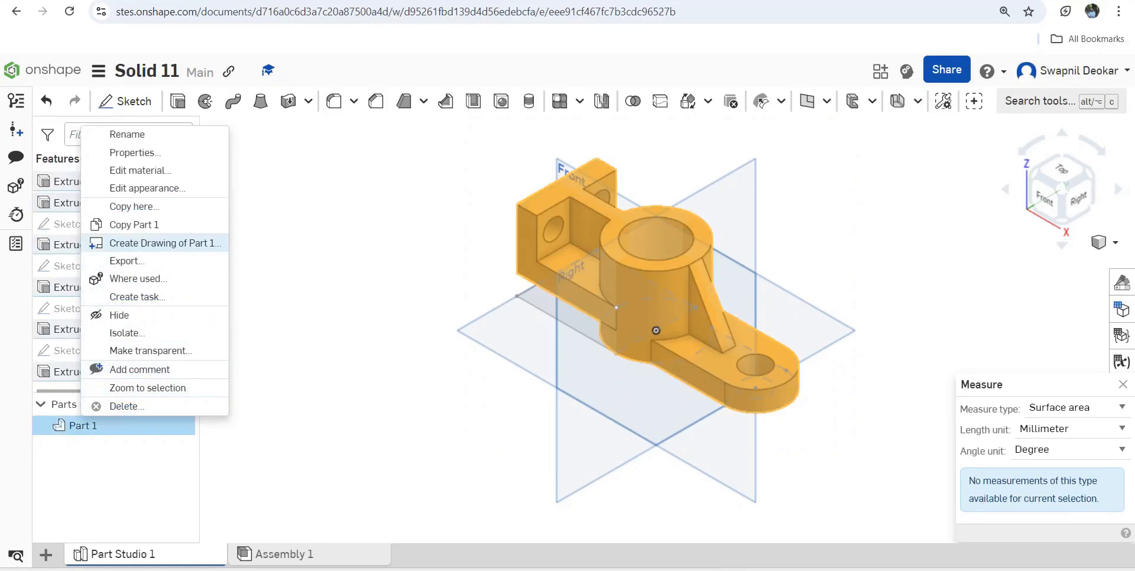
click(160, 243)
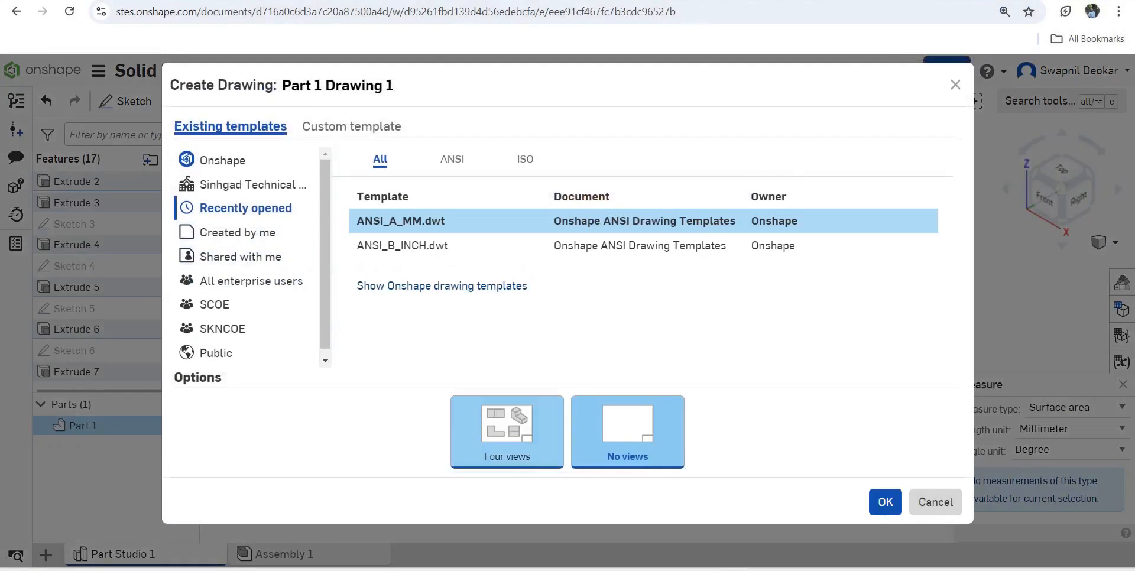
click(507, 431)
click(885, 502)
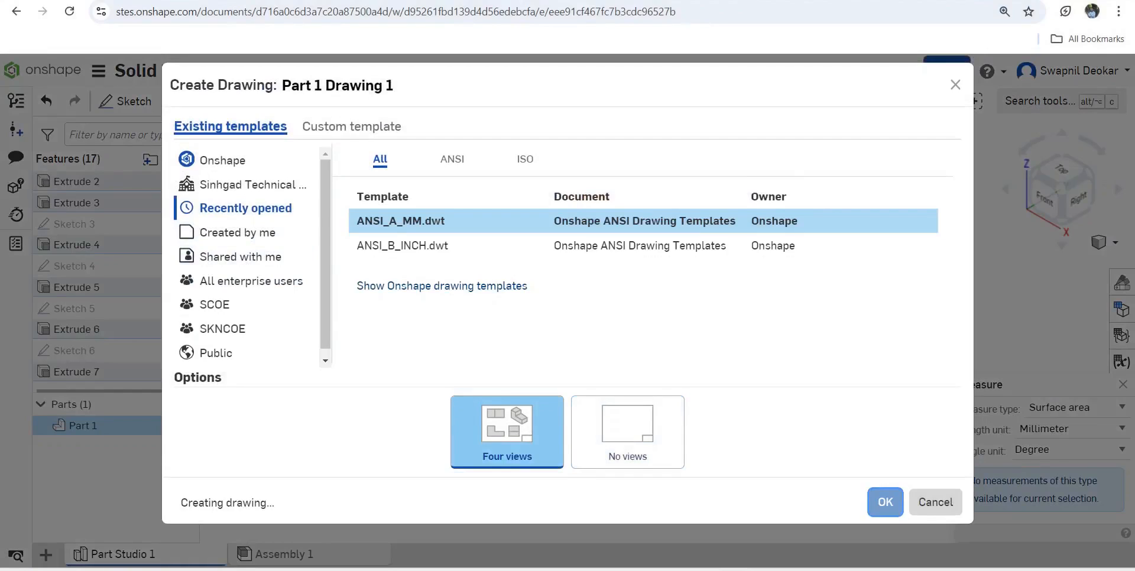
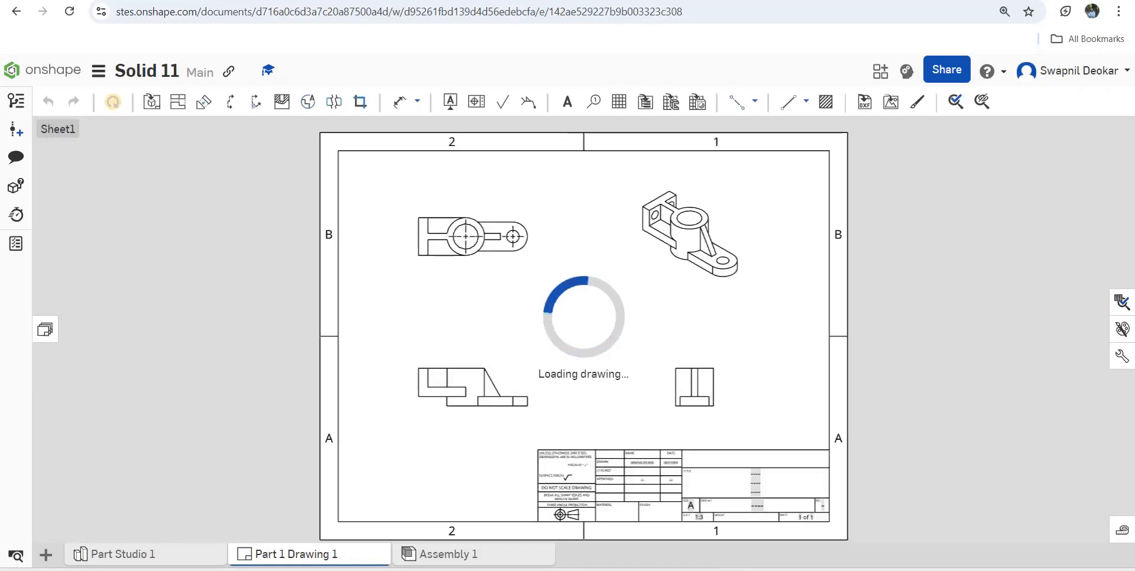
- Dimension the side arm's rounded end radius and its hole diameter in the drawing's top view
key(d)
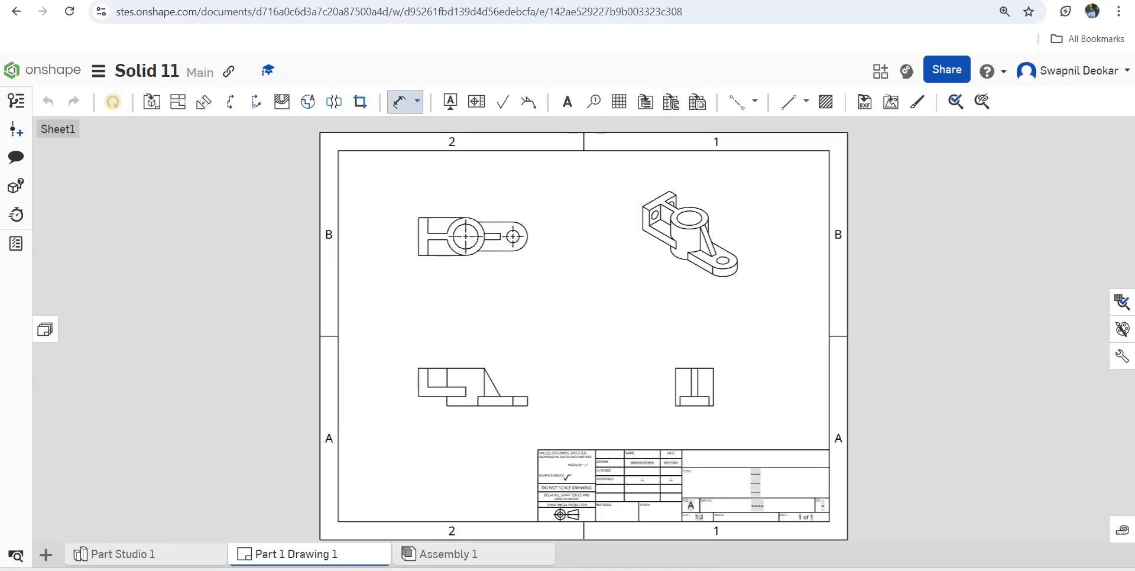
scroll(523, 230, up, 5)
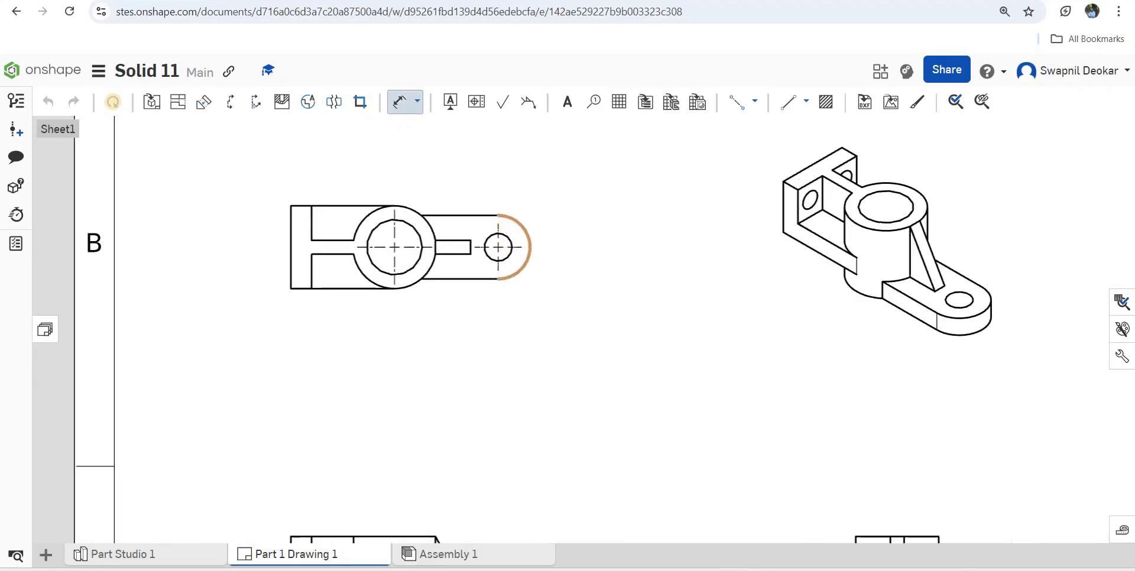
click(525, 229)
click(602, 205)
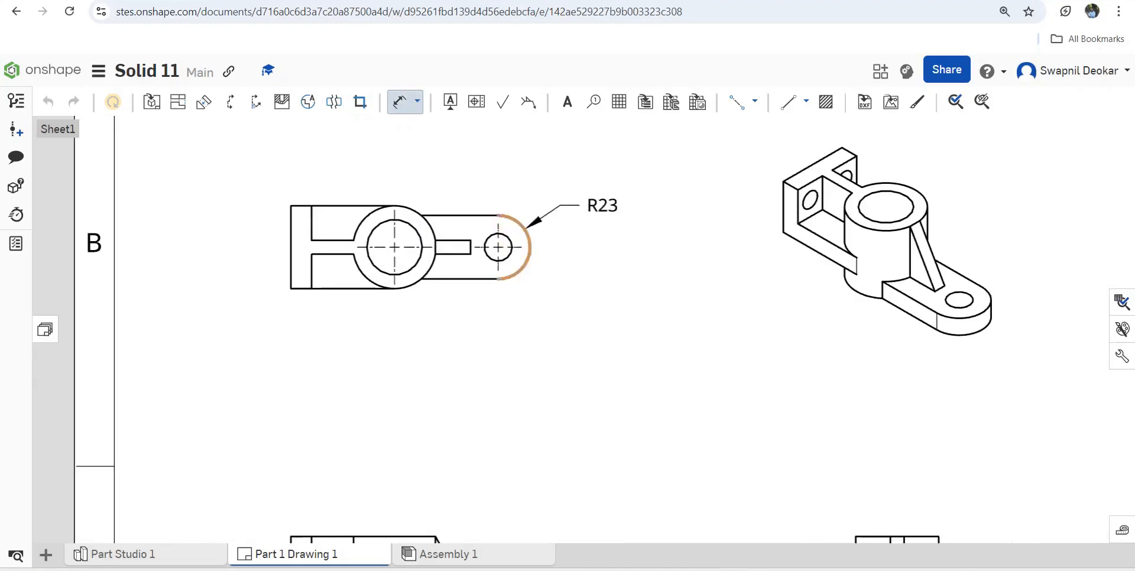
click(509, 238)
click(573, 180)
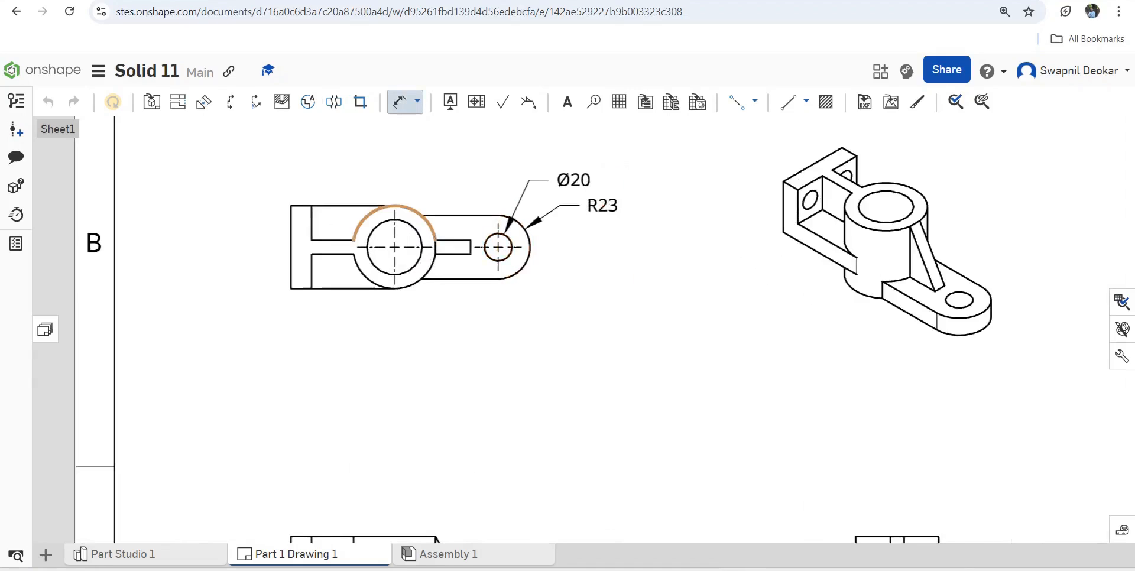
- Dimension the cylinder's outer radius and its bore diameter in the top view
click(416, 212)
click(478, 180)
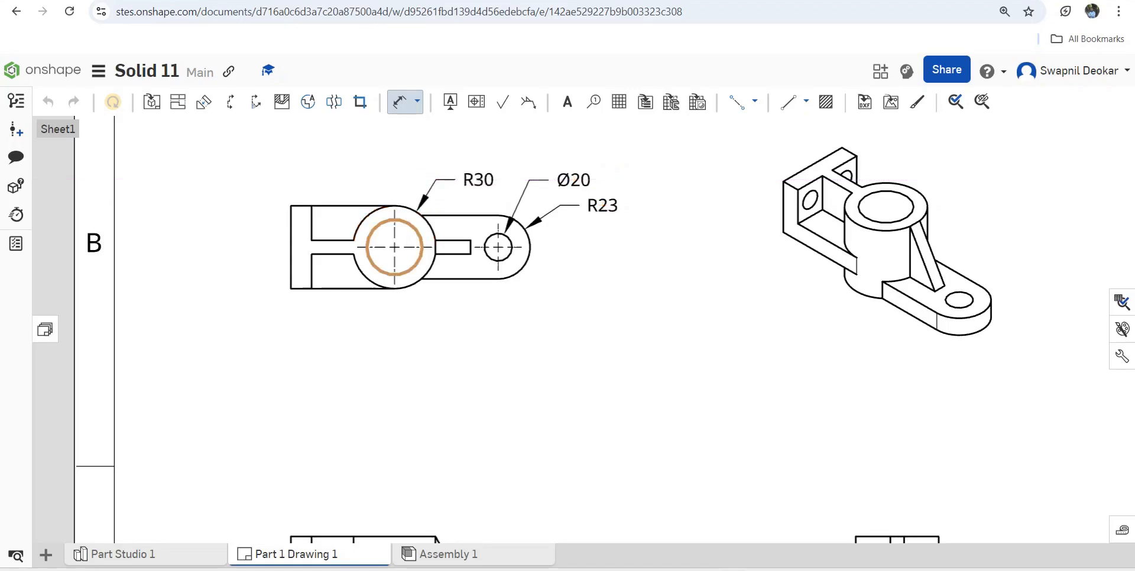
click(412, 226)
click(457, 163)
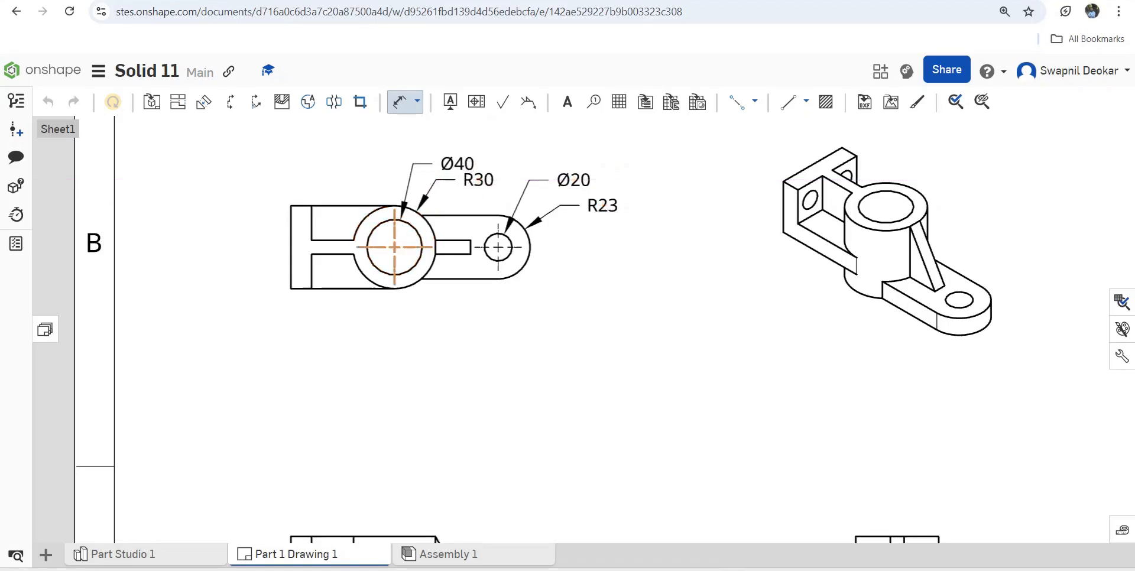
- Dimension the centre distance between the bore and the side arm hole, and the rib's thickness, in the top view
click(498, 247)
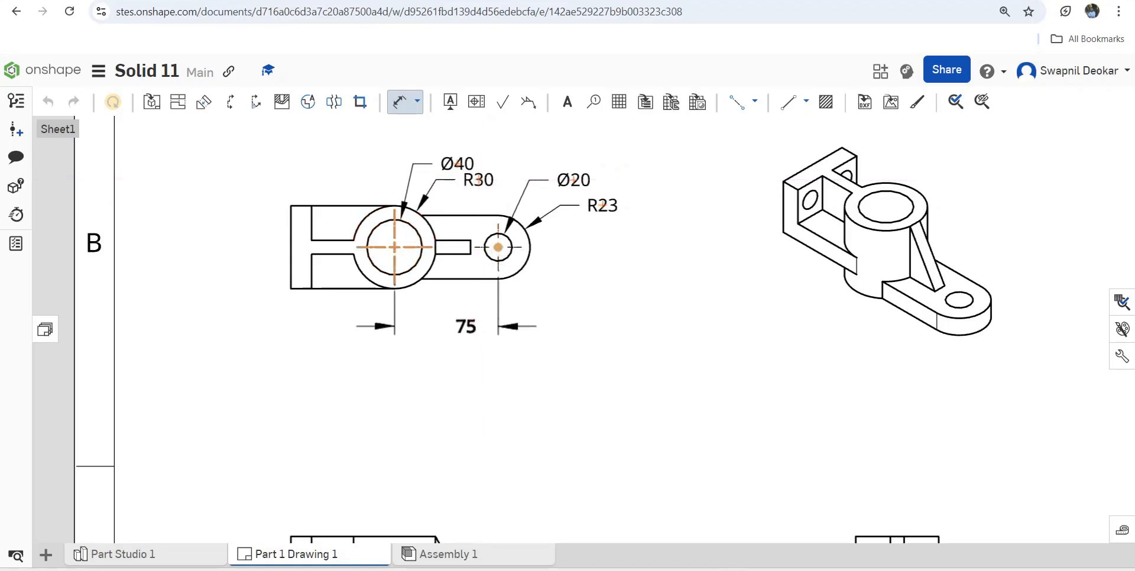
click(466, 328)
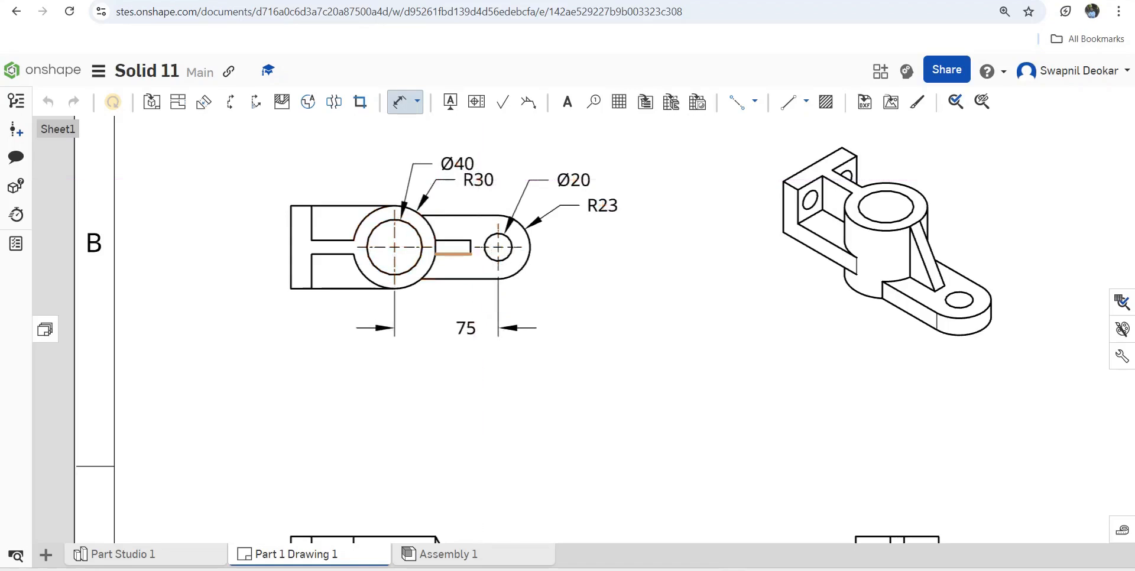
click(453, 253)
click(452, 239)
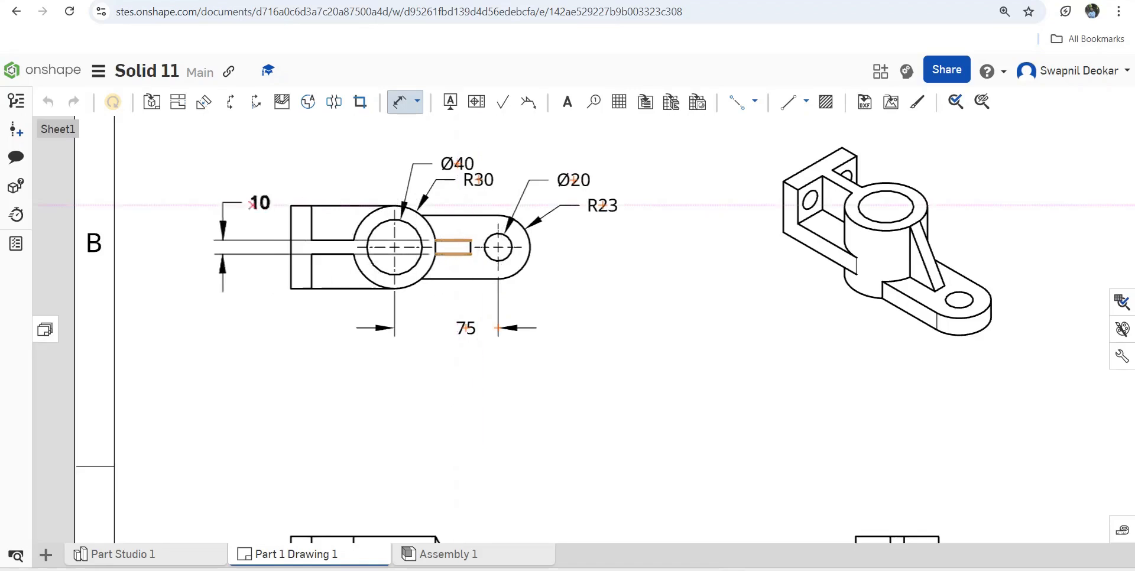
click(478, 202)
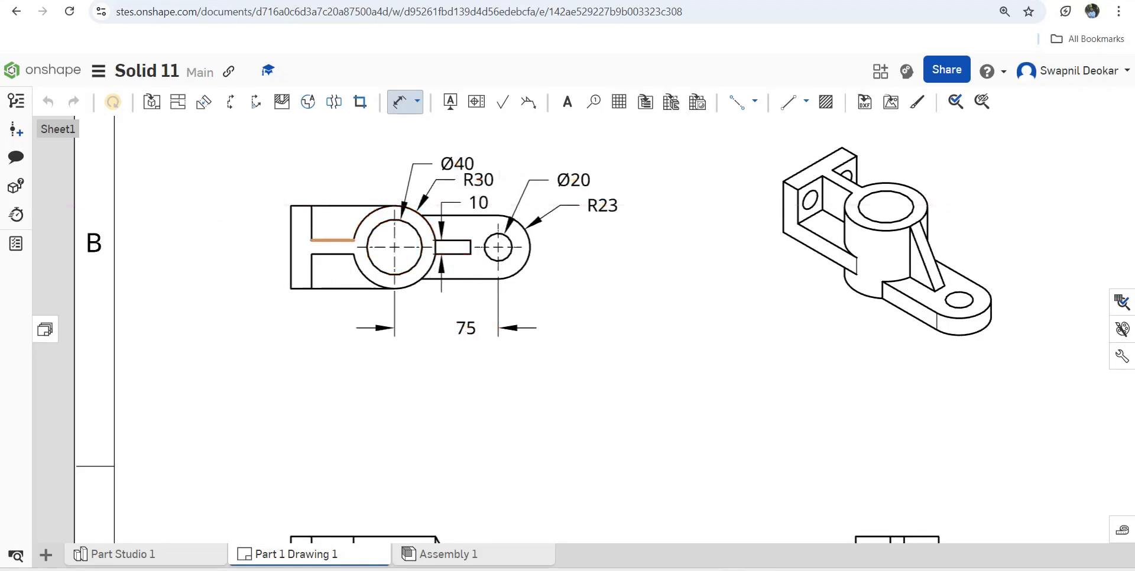
- Dimension the thickness of the web joining the T-shaped wall to the cylinder, and the wall's end plate thickness, in the top view
click(333, 240)
click(334, 256)
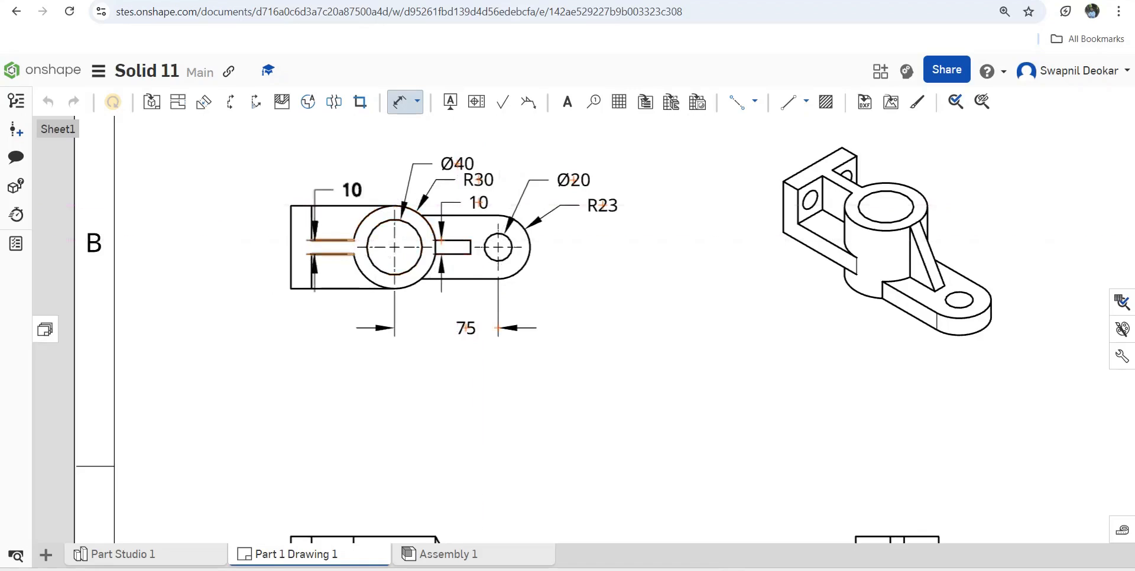
click(364, 179)
click(312, 224)
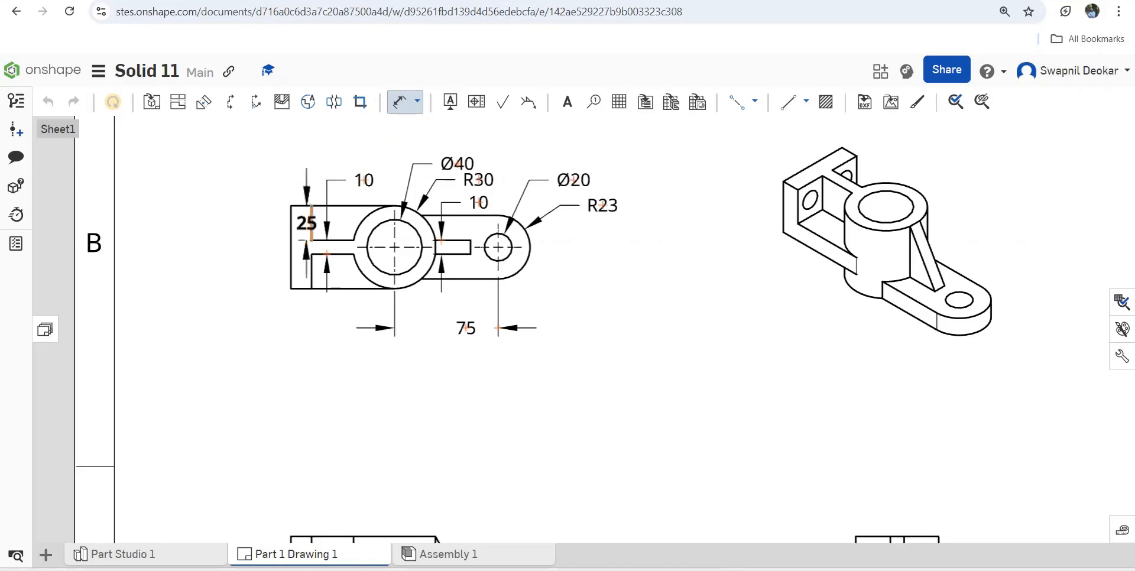
click(290, 221)
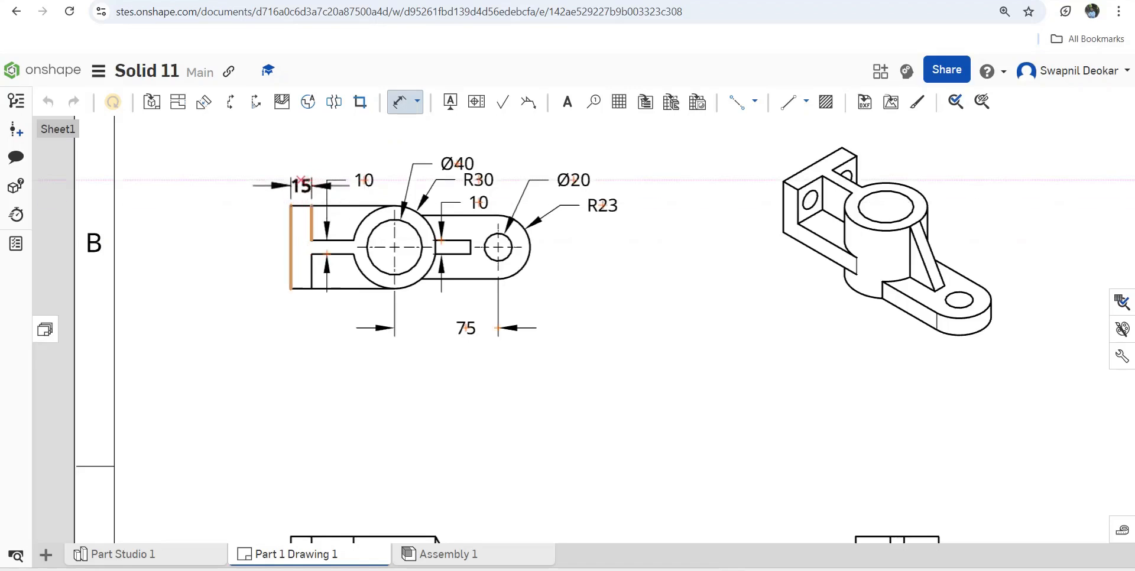
click(302, 179)
scroll(330, 275, down, 2)
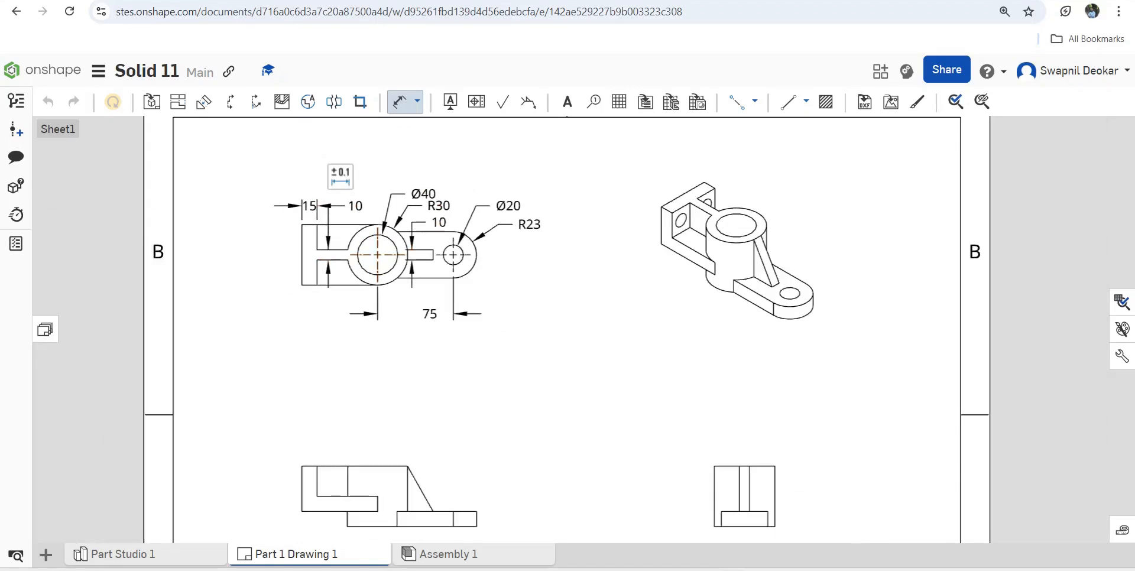
- Dimension the horizontal distance from the wall end plate's outer face to the cylinder axis, above the front view
scroll(316, 466, up, 2)
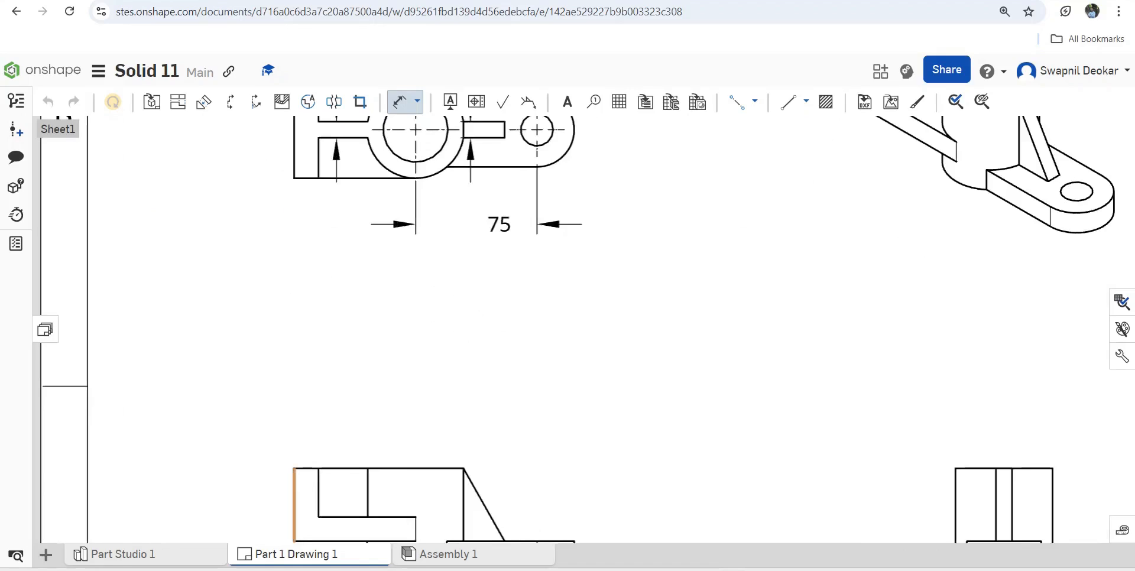
click(293, 503)
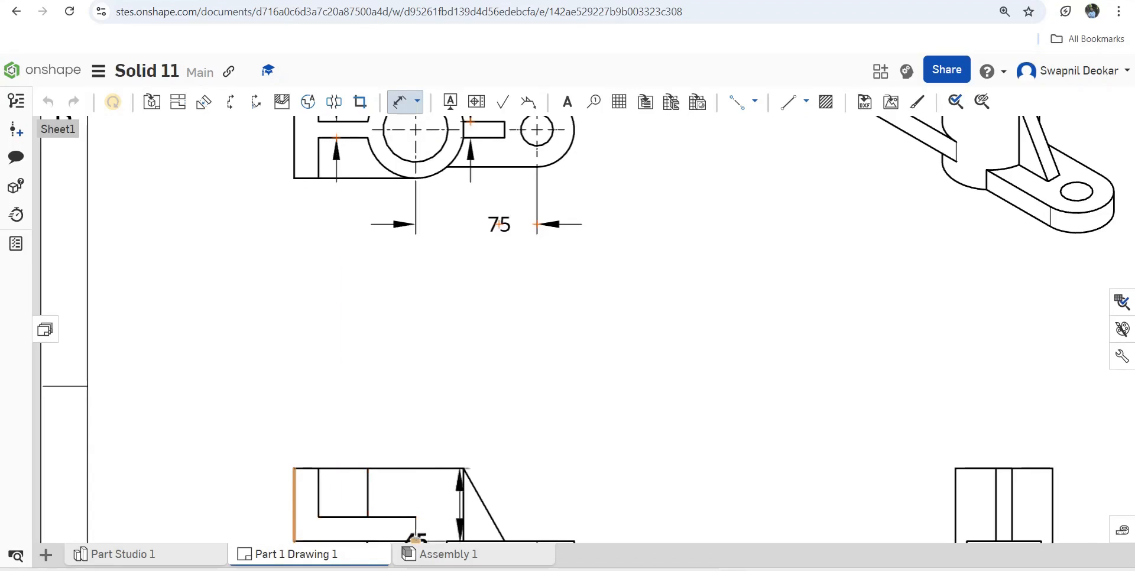
click(415, 540)
click(367, 401)
scroll(490, 457, down, 1)
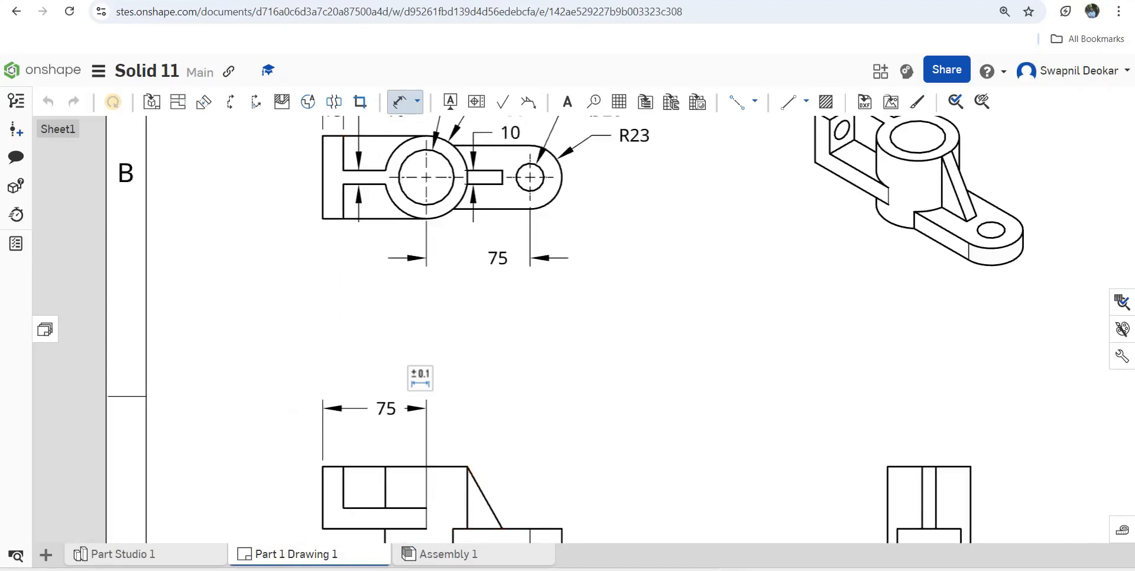
scroll(481, 500, up, 2)
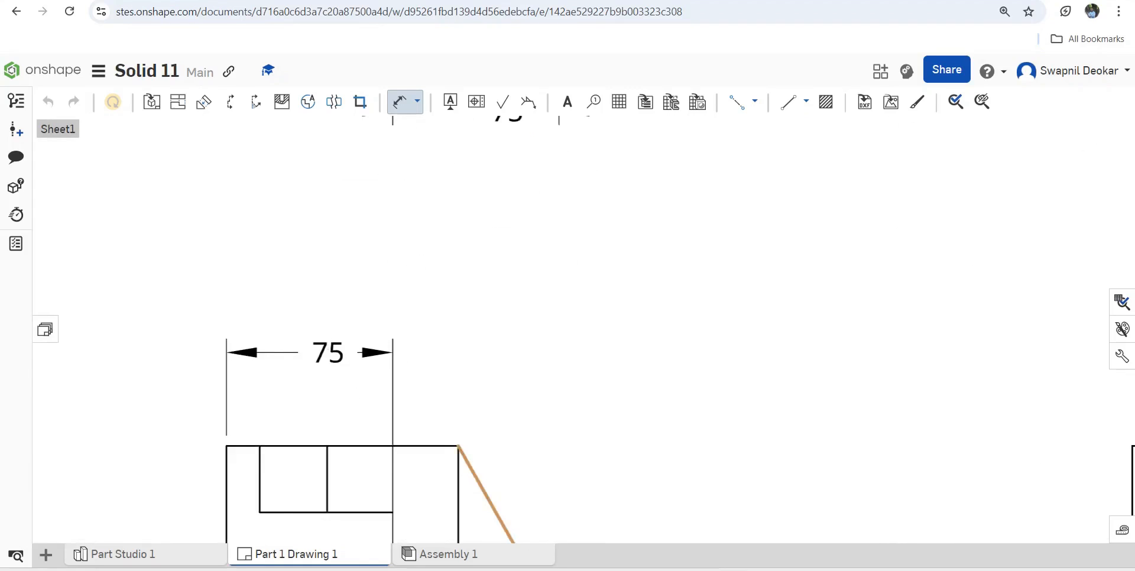
click(488, 496)
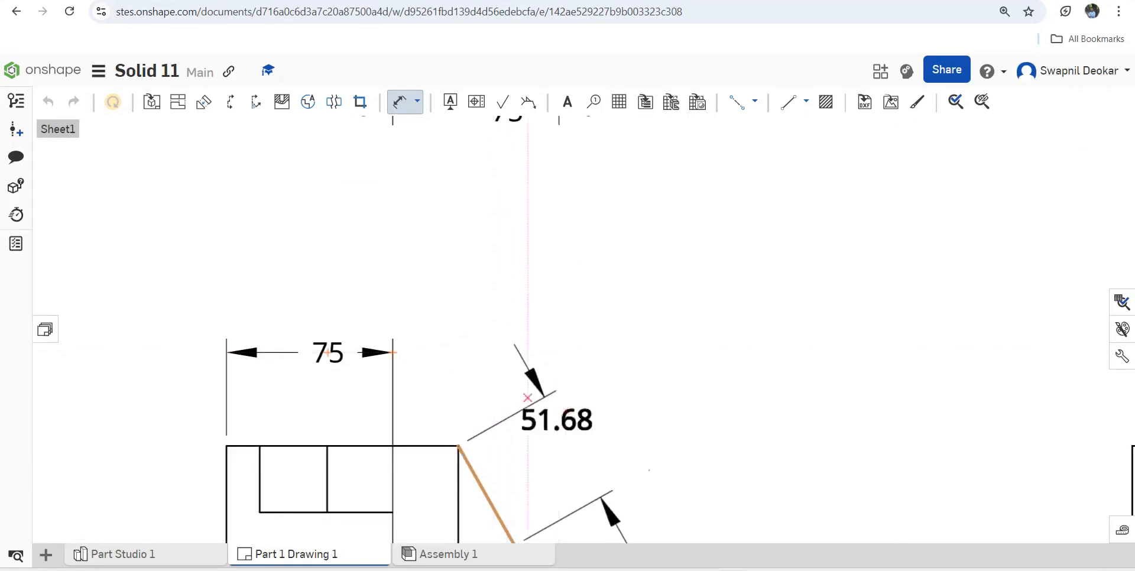
key(Escape)
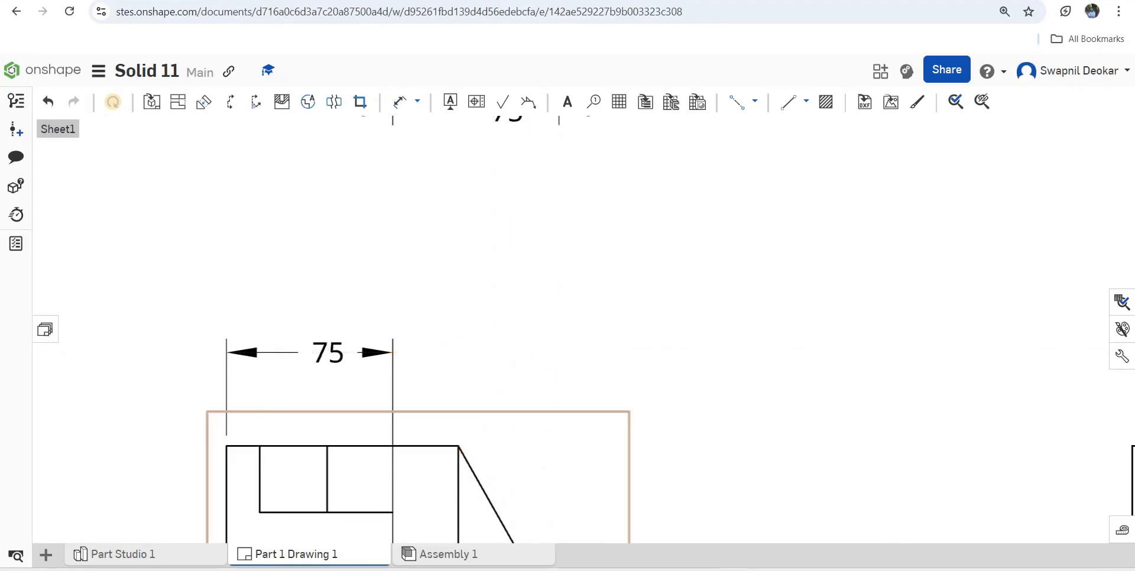
- Dimension the side arm's thickness at its outer end in the front view
scroll(556, 366, down, 3)
scroll(486, 525, up, 2)
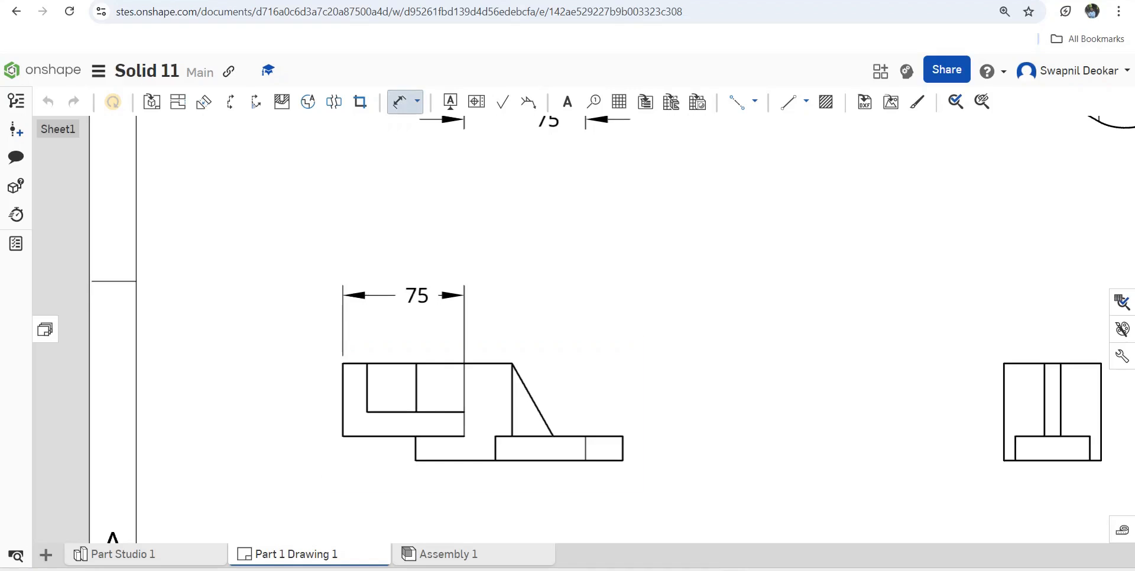
click(623, 449)
click(644, 447)
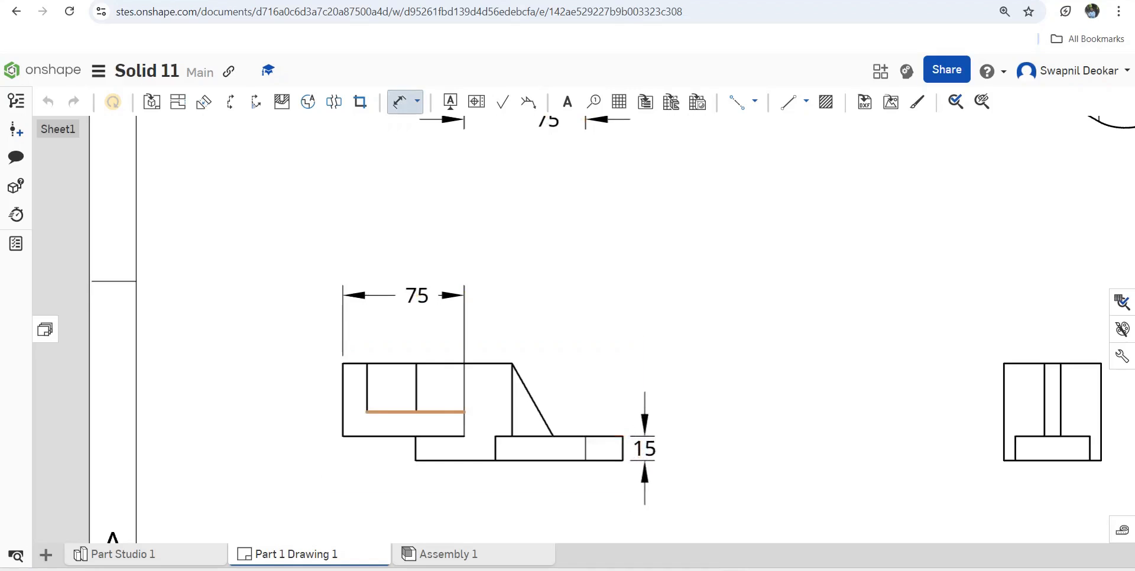
- Dimension the wall end plate's full height and its height above the joining web in the front view
click(384, 437)
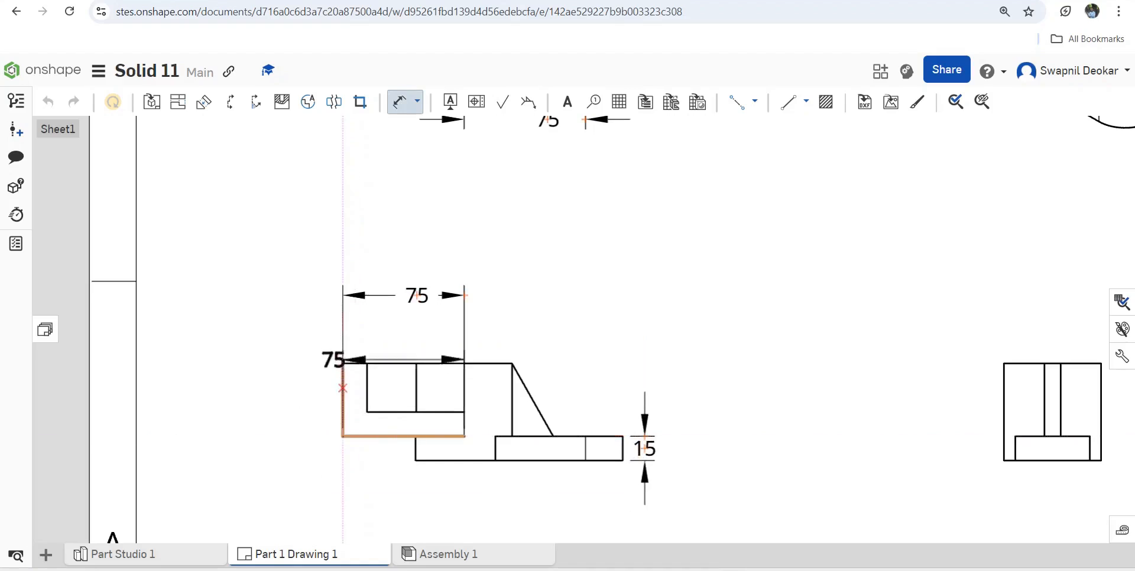
click(303, 381)
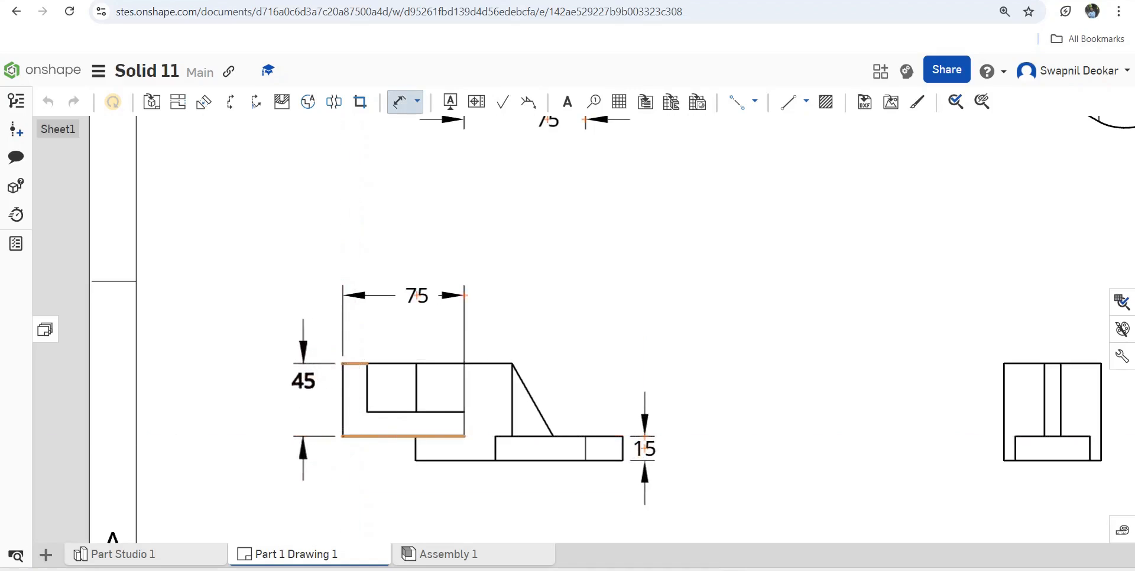
click(367, 387)
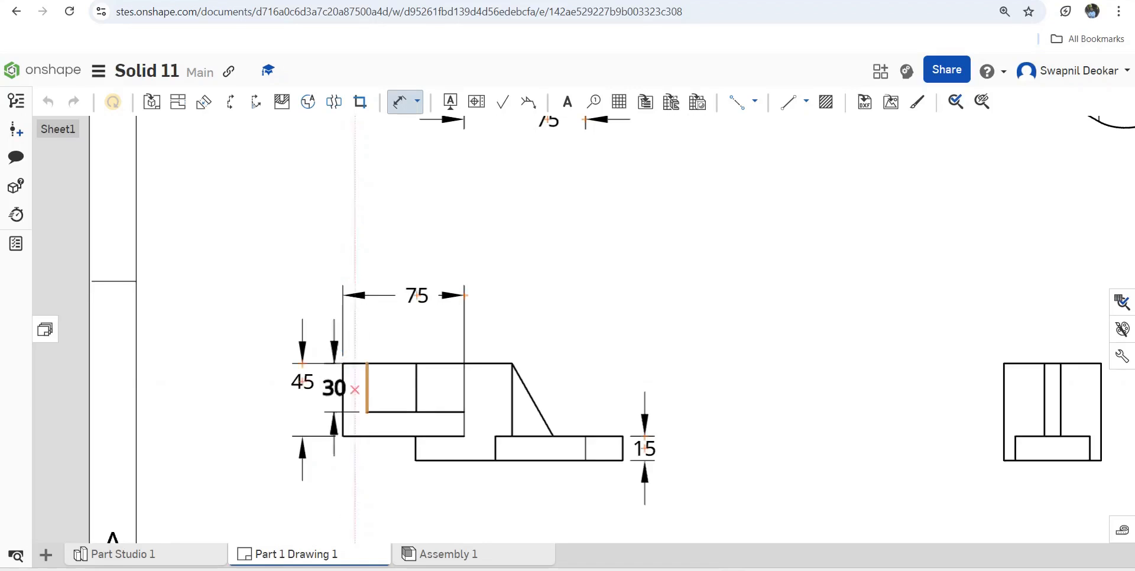
click(324, 388)
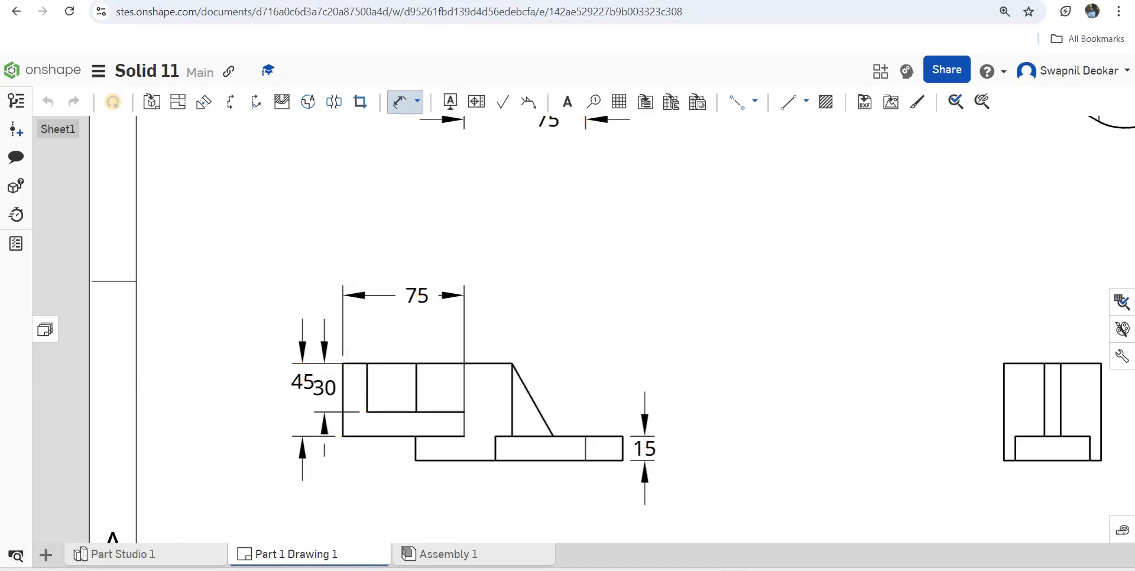
mouse_move(531, 225)
middle_down()
mouse_move(433, 281)
mouse_move(360, 281)
middle_up()
scroll(753, 396, down, 4)
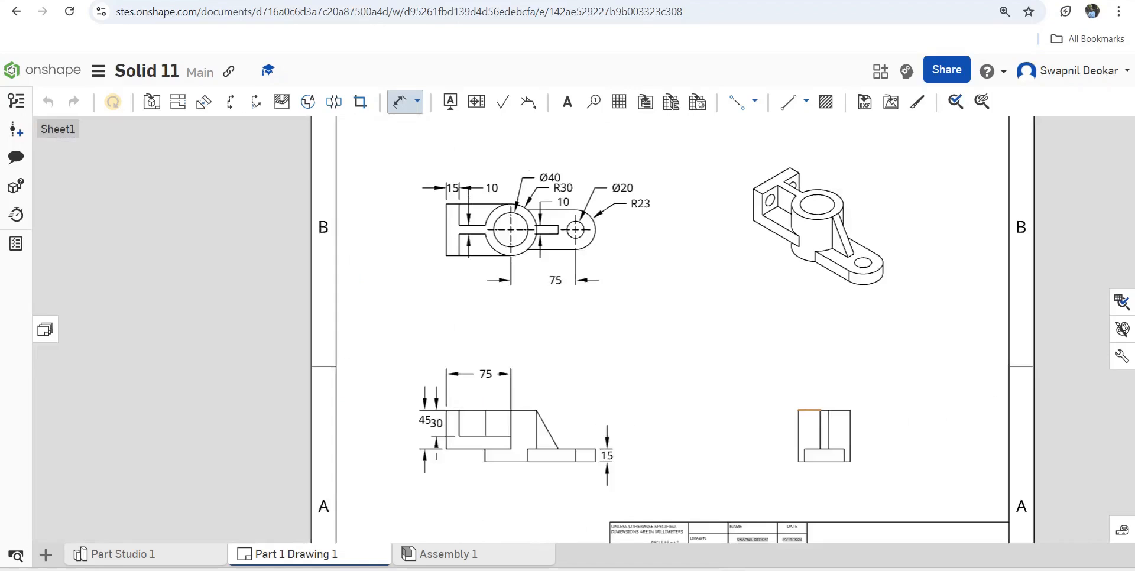
scroll(830, 381, up, 2)
scroll(789, 435, down, 1)
scroll(808, 427, down, 2)
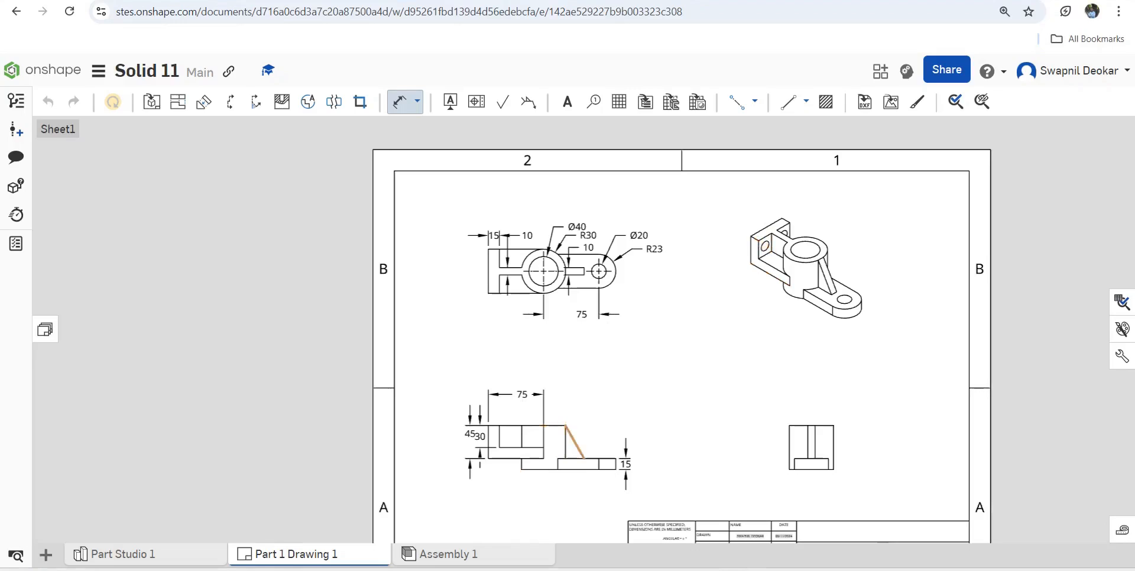
scroll(671, 386, down, 3)
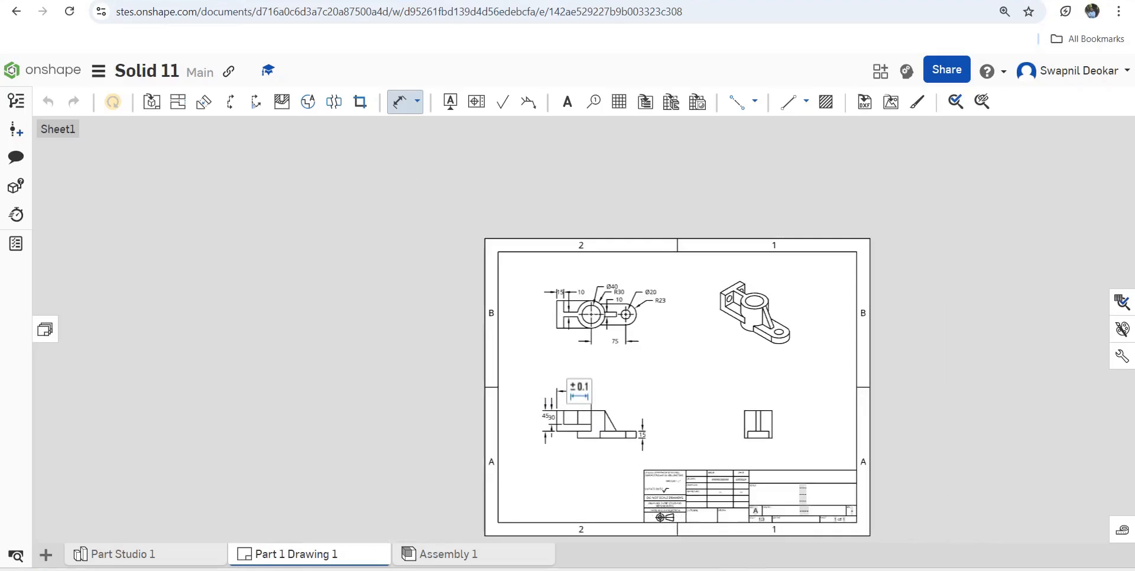